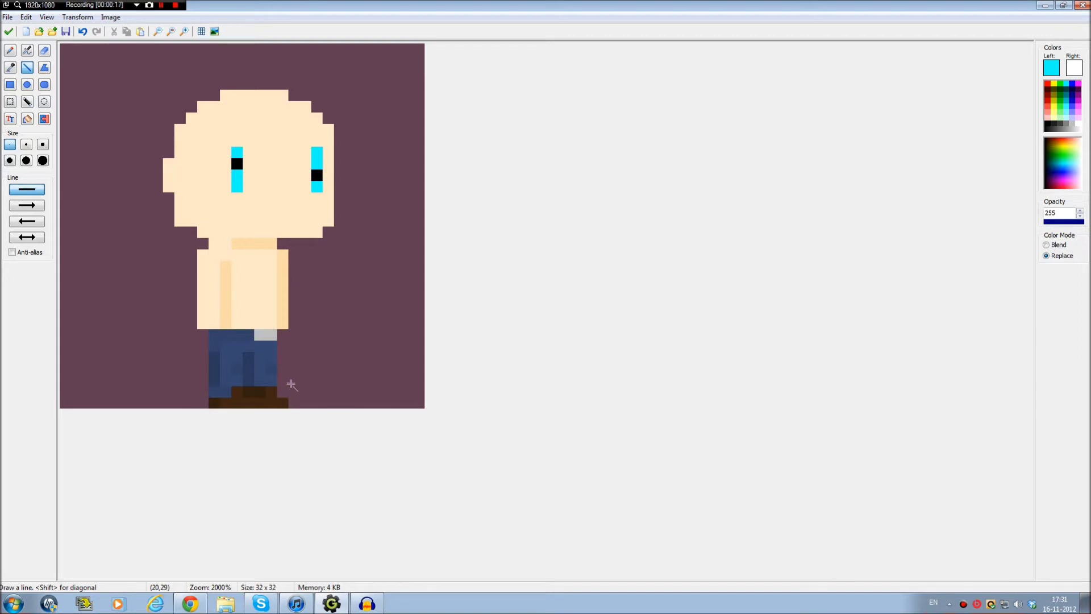
# Repaint the left and right eye columns black
pyautogui.scroll(2, 290, 383)
pyautogui.scroll(-1, 290, 383)
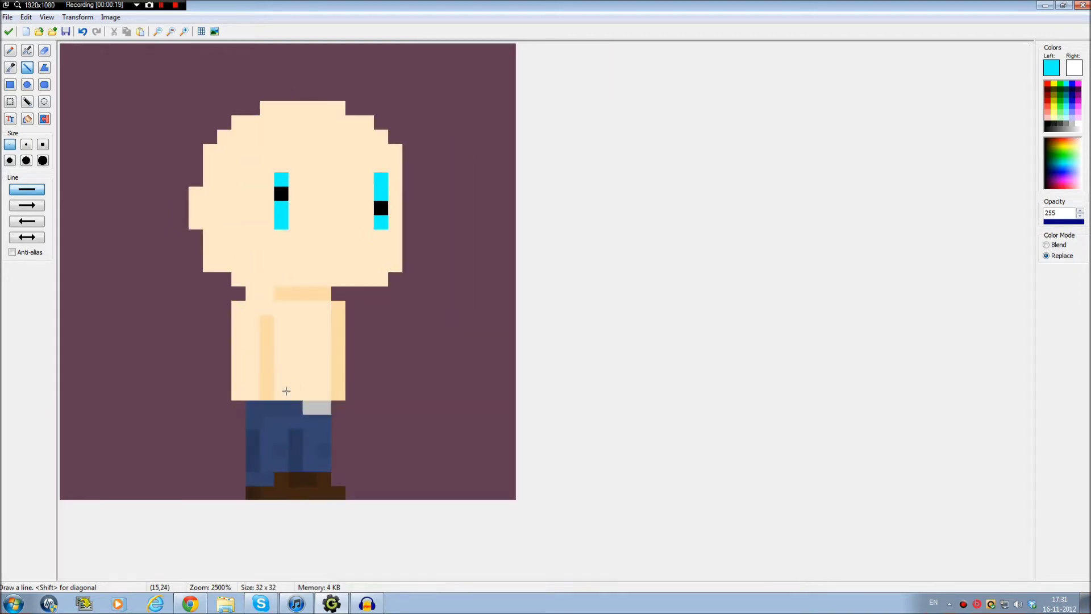
pyautogui.scroll(-2, 292, 410)
pyautogui.scroll(5, 288, 407)
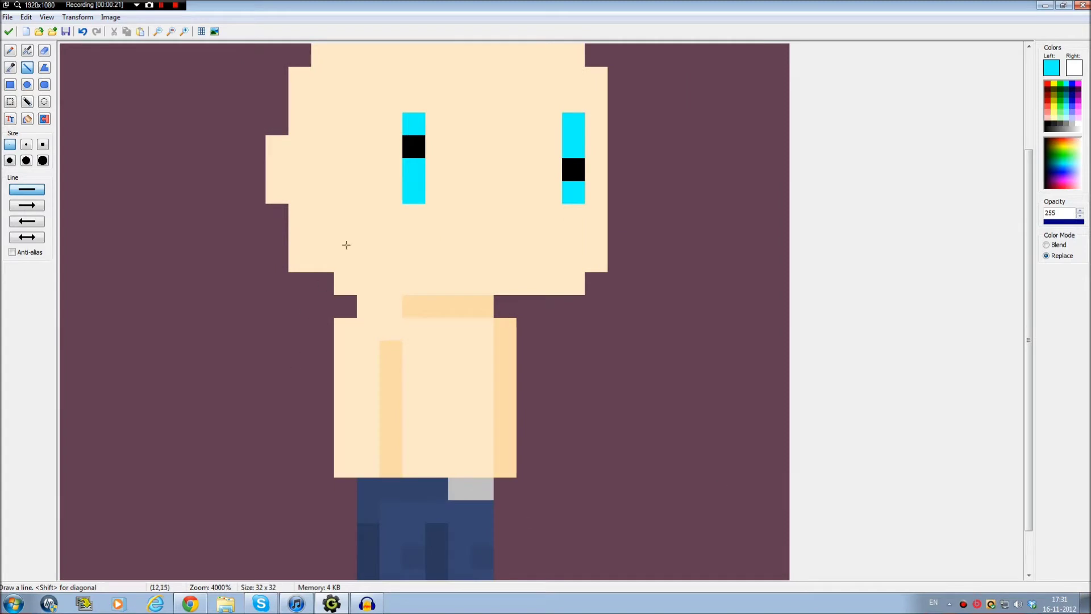
pyautogui.scroll(-4, 346, 245)
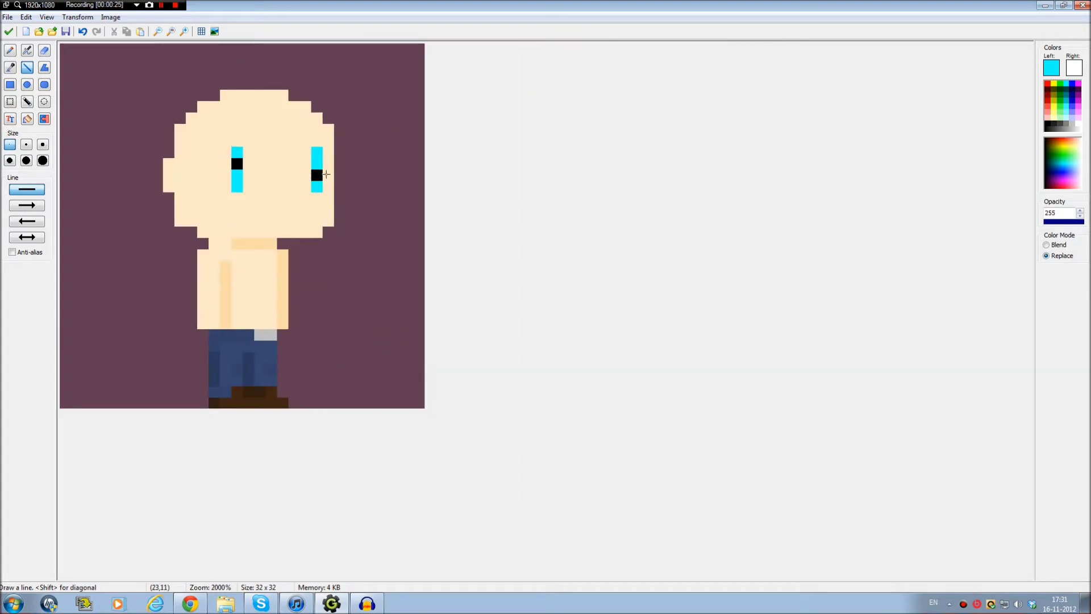
pyautogui.scroll(1, 301, 185)
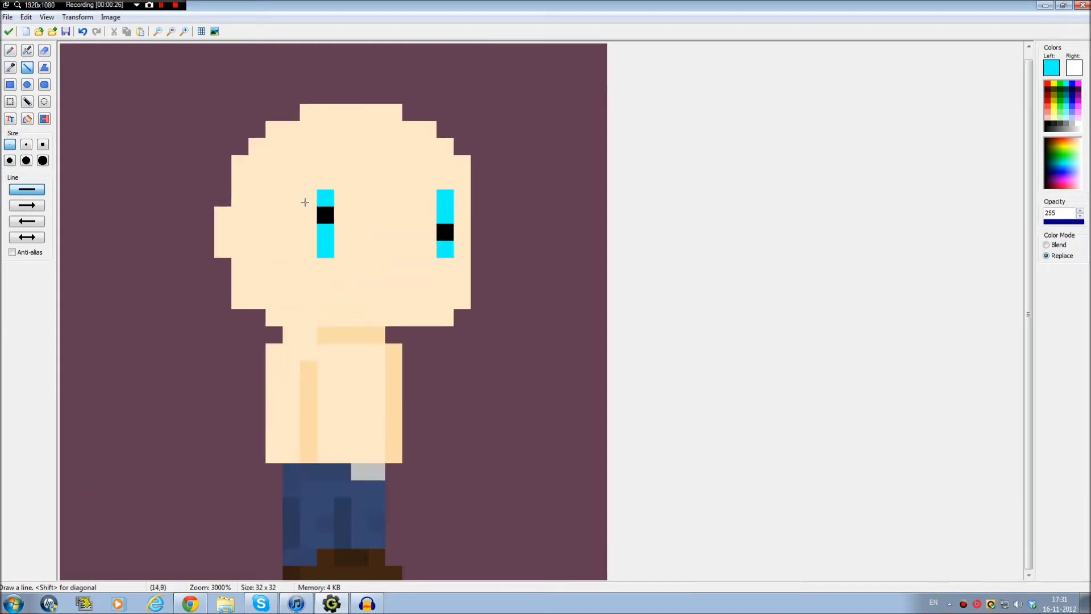
pyautogui.scroll(1, 305, 203)
pyautogui.keyDown('ctrl'); pyautogui.click(416, 213); pyautogui.keyUp('ctrl')
pyautogui.moveTo(417, 234); pyautogui.dragTo(417, 257)
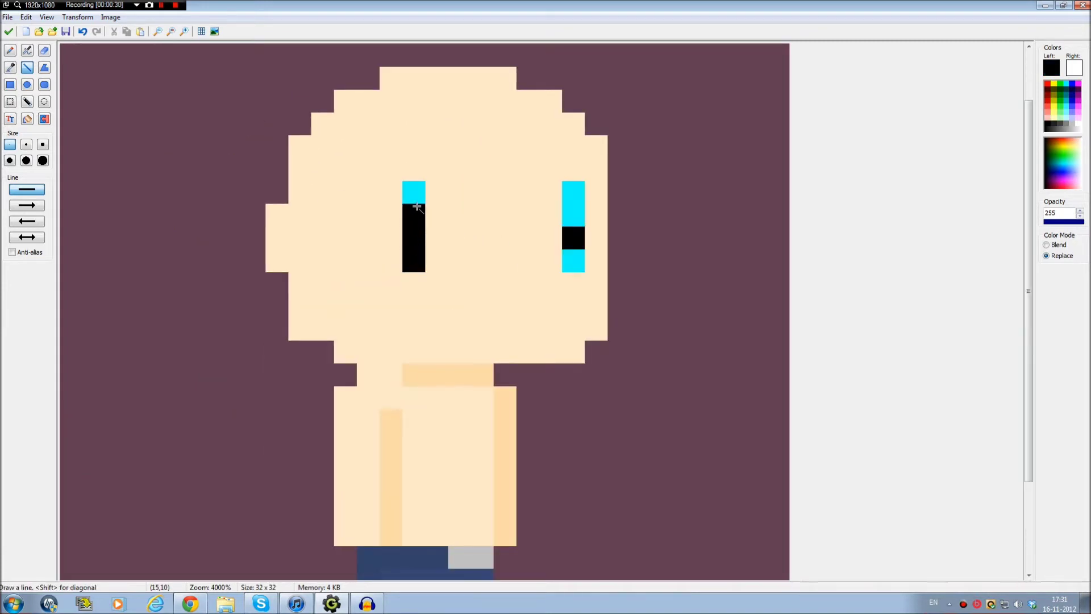
pyautogui.moveTo(417, 206); pyautogui.dragTo(414, 190)
pyautogui.moveTo(573, 190); pyautogui.dragTo(566, 257)
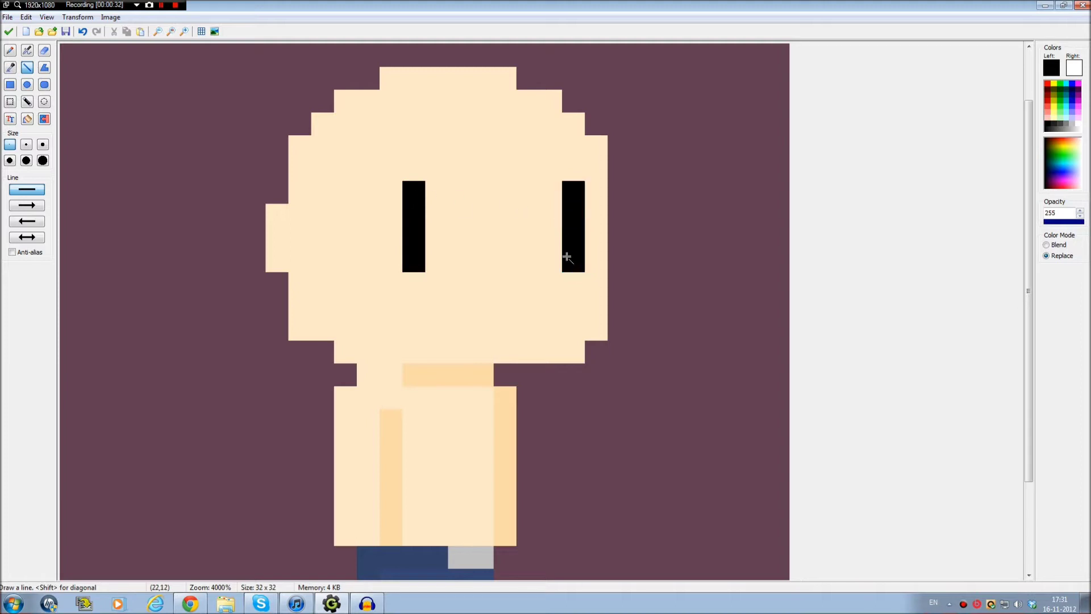
# Recolour both eyes' lower pixels cyan to form two-column irises
pyautogui.click(1068, 84)
pyautogui.moveTo(419, 242)
pyautogui.mouseDown()
pyautogui.moveTo(418, 257)
pyautogui.moveTo(415, 212)
pyautogui.moveTo(391, 264)
pyautogui.mouseUp()
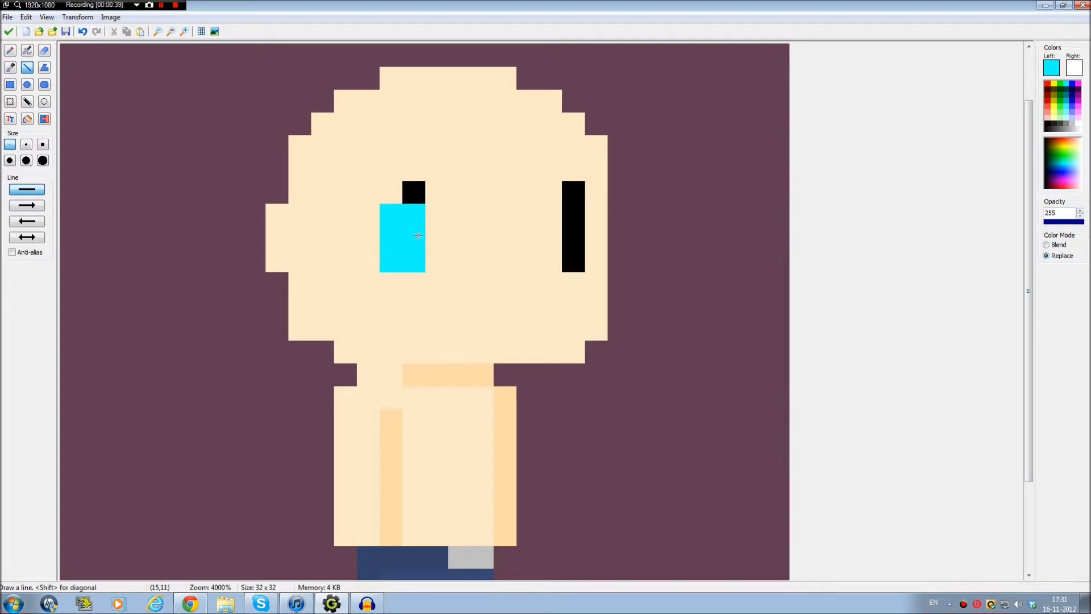
pyautogui.moveTo(547, 211); pyautogui.dragTo(572, 253)
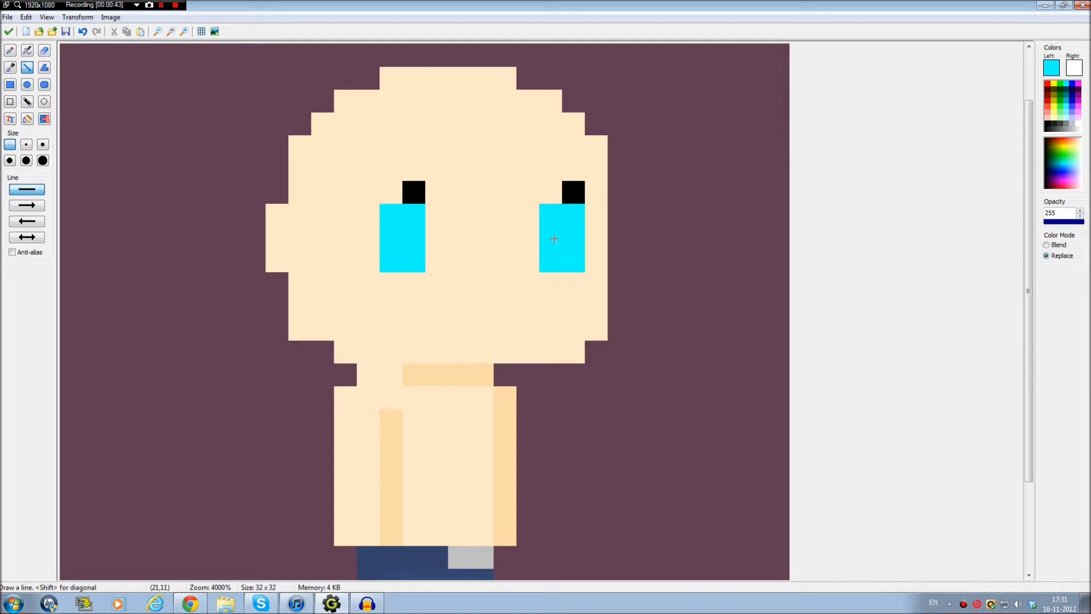
pyautogui.hotkey('ctrl', 'z')
pyautogui.moveTo(529, 215); pyautogui.dragTo(534, 253)
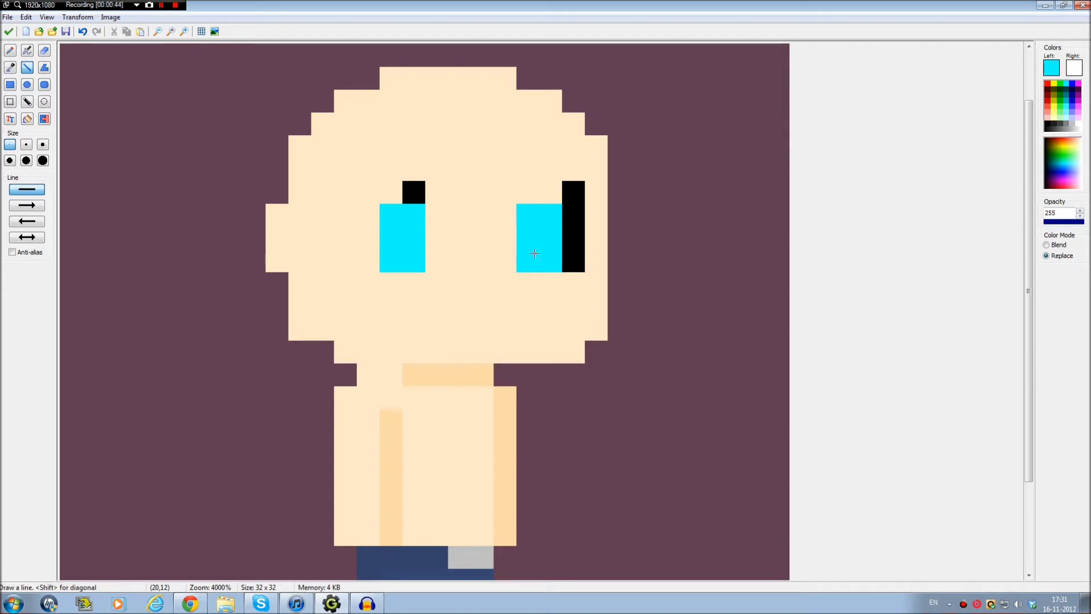
pyautogui.hotkey('ctrl', 'z')
pyautogui.moveTo(566, 208)
pyautogui.mouseDown()
pyautogui.moveTo(572, 256)
pyautogui.moveTo(595, 250)
pyautogui.moveTo(596, 205)
pyautogui.mouseUp()
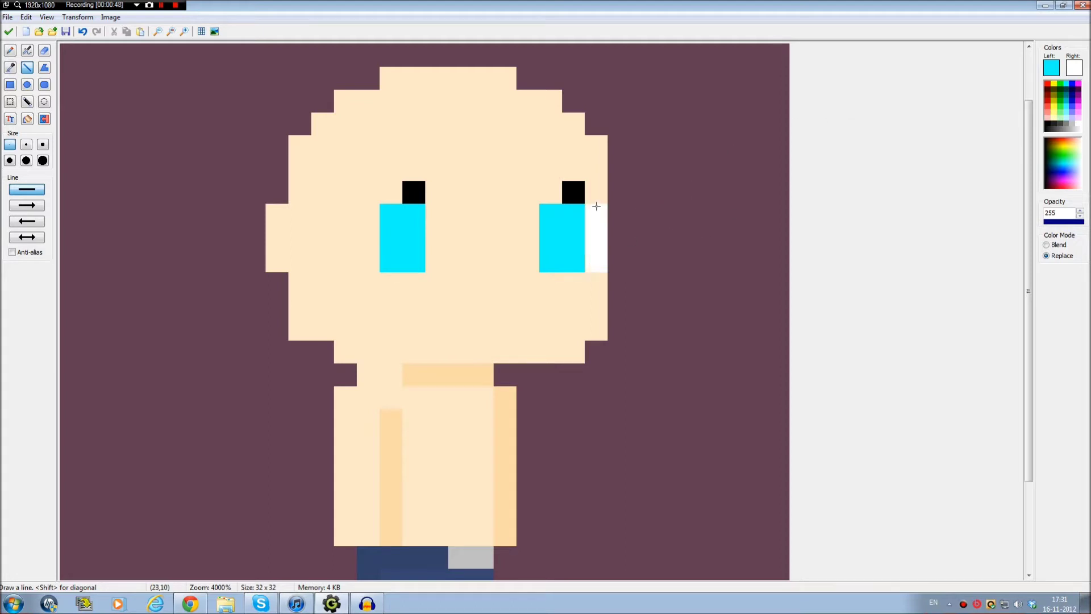
# Add white top rows to both eyes and black lash pixels above them
pyautogui.moveTo(555, 192); pyautogui.dragTo(568, 191)
pyautogui.moveTo(420, 191)
pyautogui.mouseDown()
pyautogui.moveTo(385, 190)
pyautogui.moveTo(364, 269)
pyautogui.mouseUp()
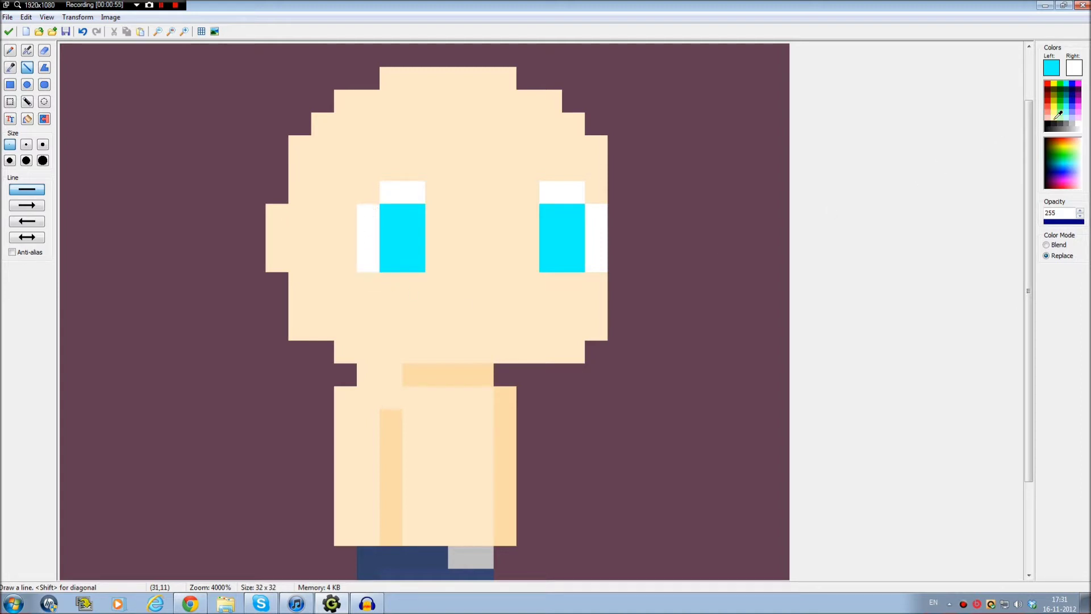
pyautogui.click(1048, 122)
pyautogui.click(368, 192)
pyautogui.moveTo(391, 169); pyautogui.dragTo(414, 169)
pyautogui.click(545, 170)
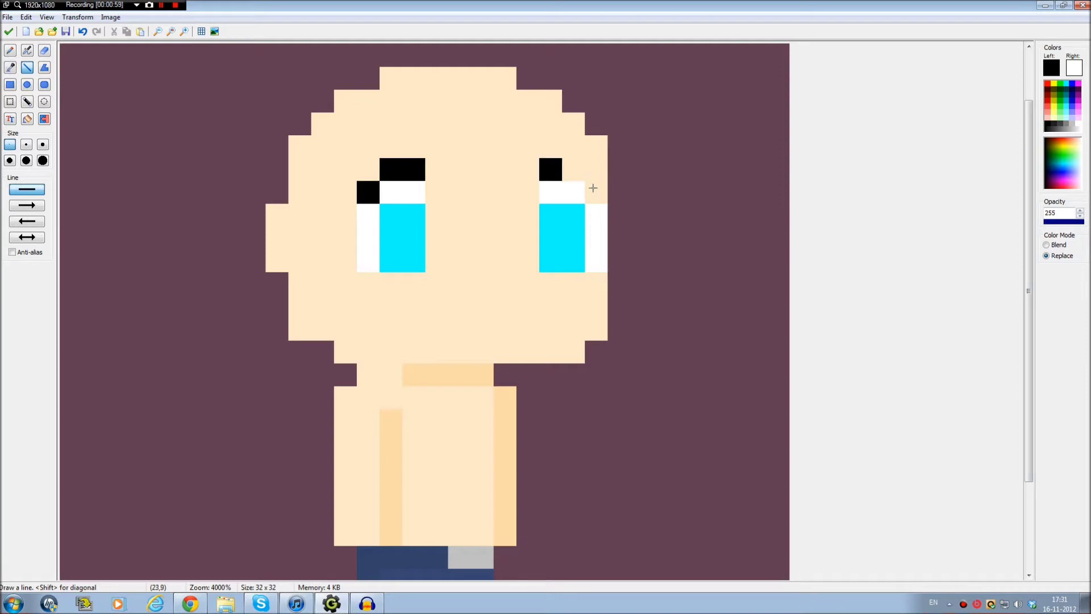
pyautogui.click(591, 189)
# Mix a deeper blue (Red 1, Green 159, Blue 211) from the eye cyan
pyautogui.keyDown('ctrl'); pyautogui.click(553, 236); pyautogui.keyUp('ctrl')
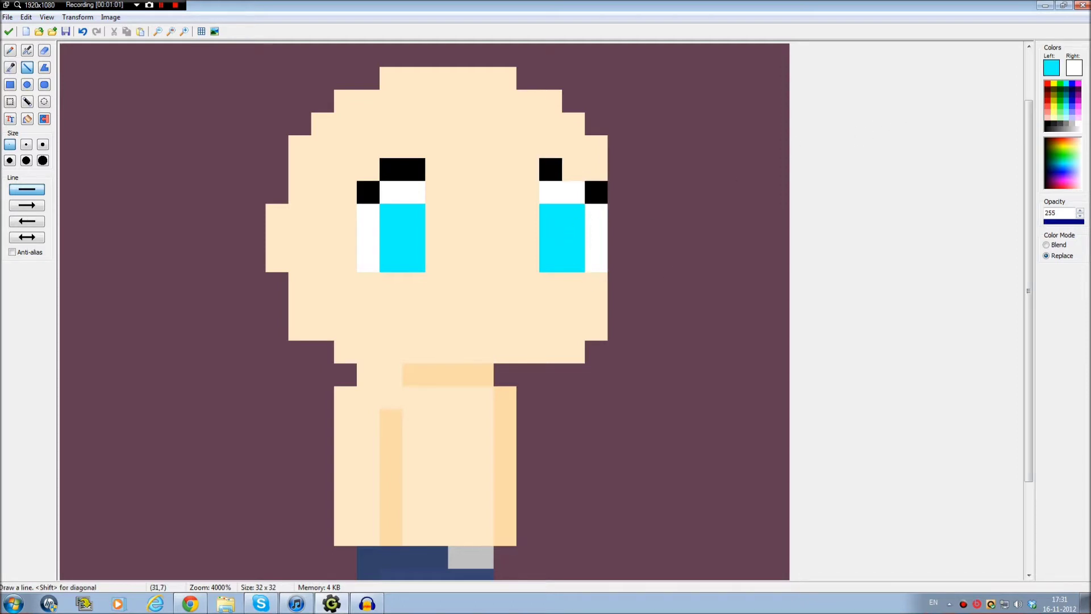
pyautogui.click(1056, 67)
pyautogui.moveTo(664, 218); pyautogui.dragTo(665, 223)
pyautogui.moveTo(598, 163); pyautogui.dragTo(607, 166)
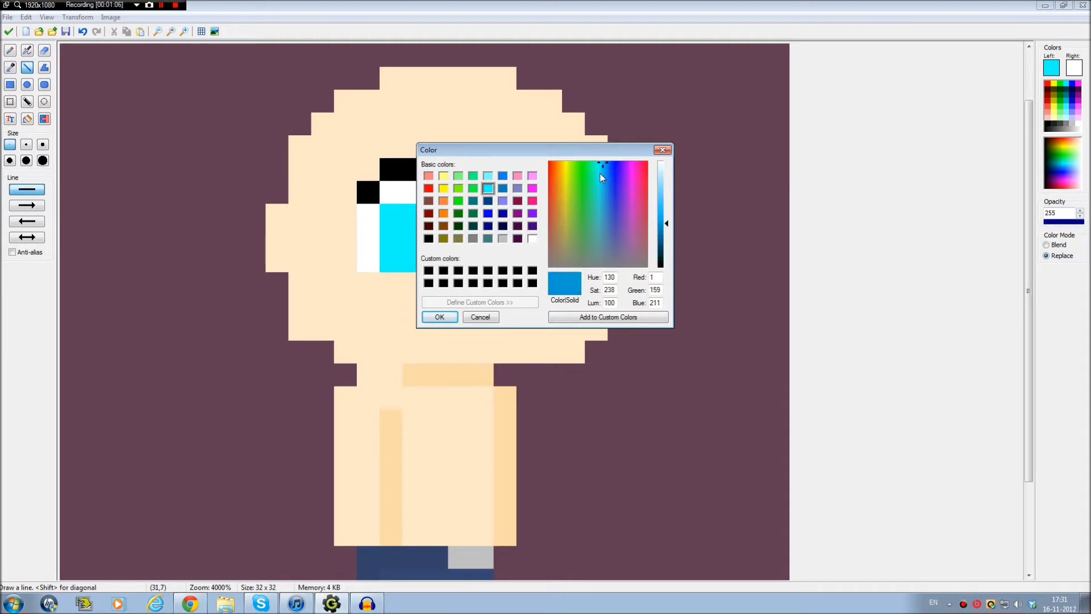
# Confirm the deeper blue and start shading the left iris's lower pixels
pyautogui.click(440, 317)
pyautogui.click(411, 253)
pyautogui.click(413, 242)
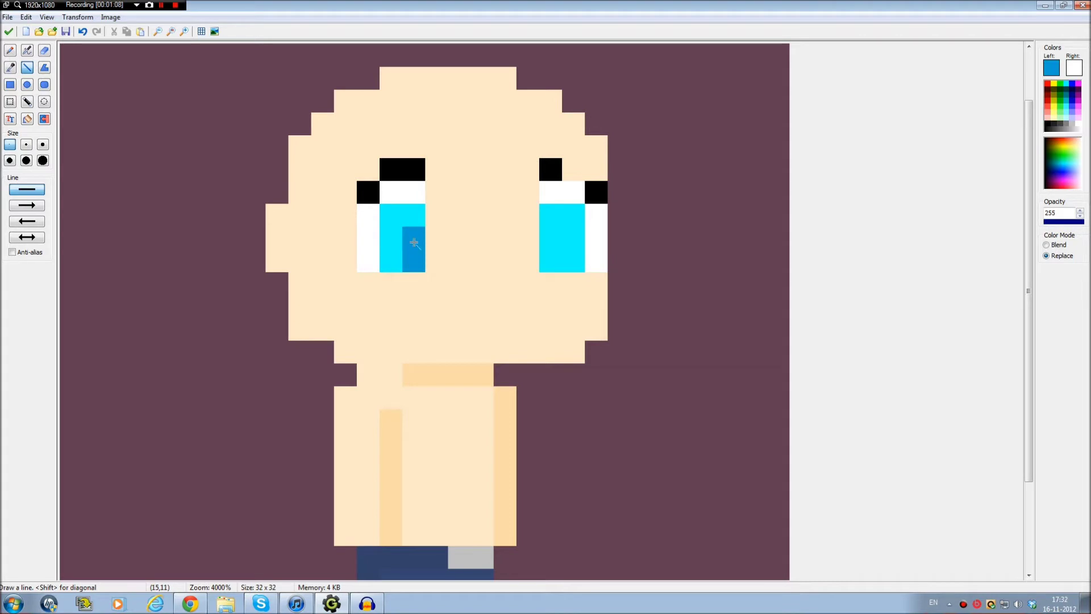
pyautogui.click(391, 238)
pyautogui.click(412, 218)
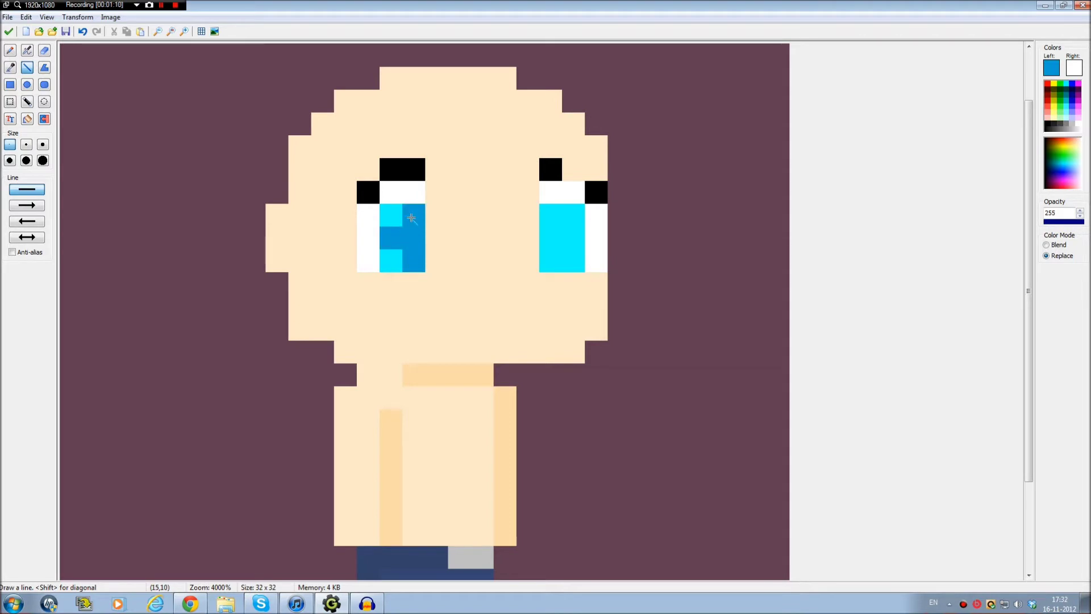
pyautogui.hotkey('ctrl', 'z')
pyautogui.hotkey('ctrl', 'z')
pyautogui.hotkey('ctrl', 'z')
pyautogui.hotkey('ctrl', 'z')
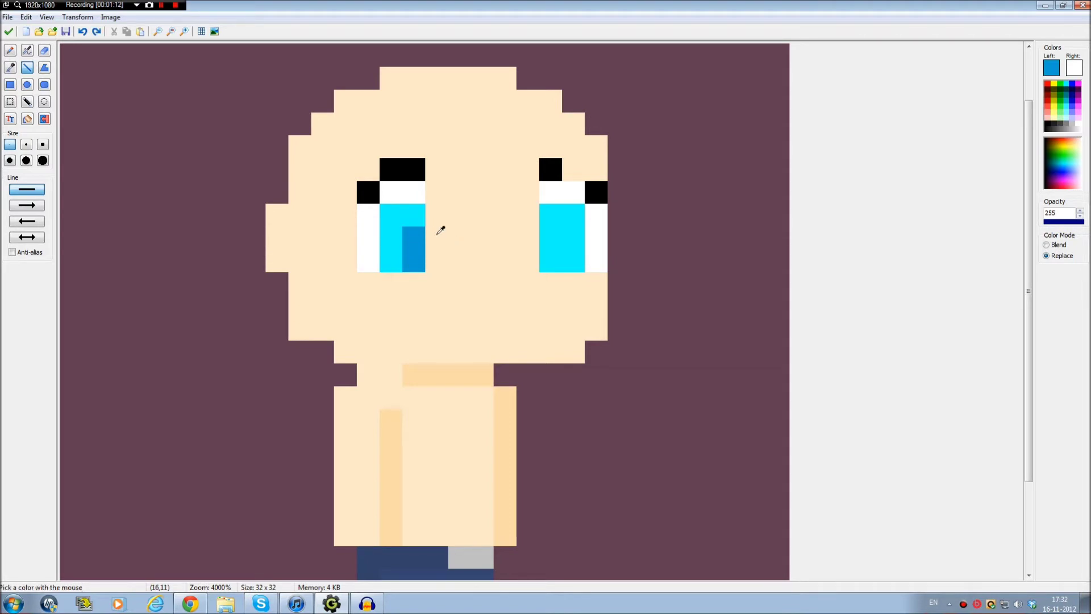
pyautogui.click(410, 251)
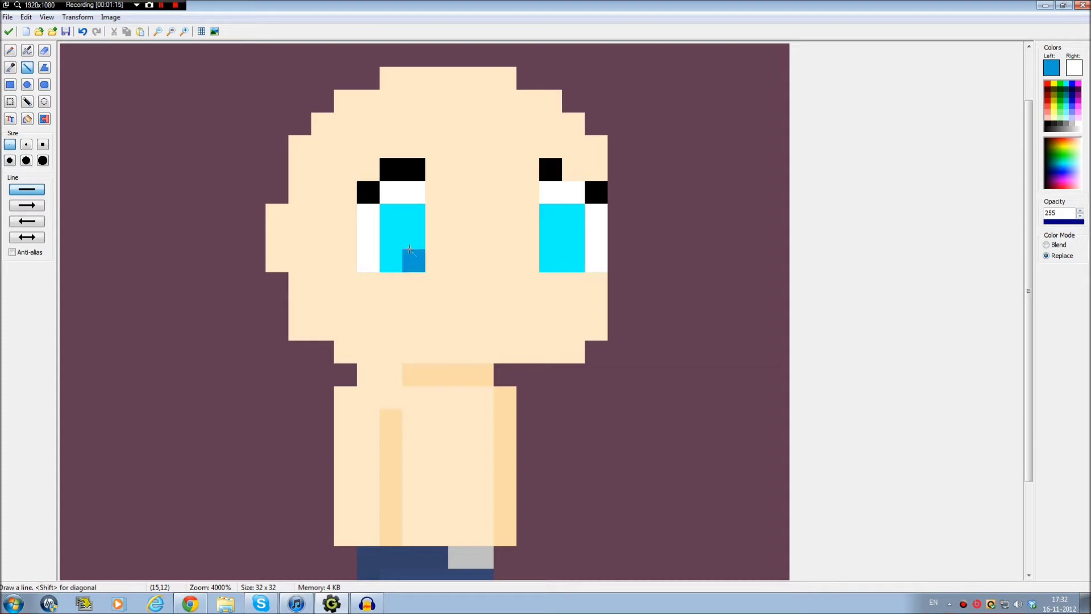
pyautogui.click(419, 225)
pyautogui.hotkey('ctrl', 'z')
# Finish shading the left iris with dark blue pixels, keeping cyan highlights
pyautogui.click(397, 260)
pyautogui.click(415, 244)
pyautogui.hotkey('ctrl', 'z')
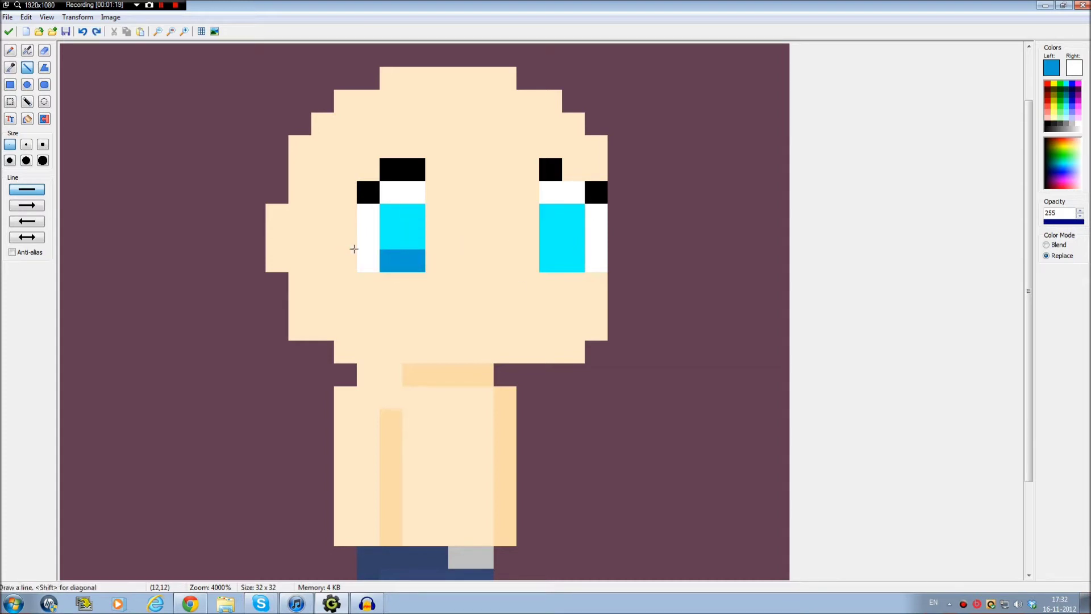
pyautogui.hotkey('ctrl', 'z')
pyautogui.click(404, 246)
pyautogui.click(394, 240)
pyautogui.click(403, 216)
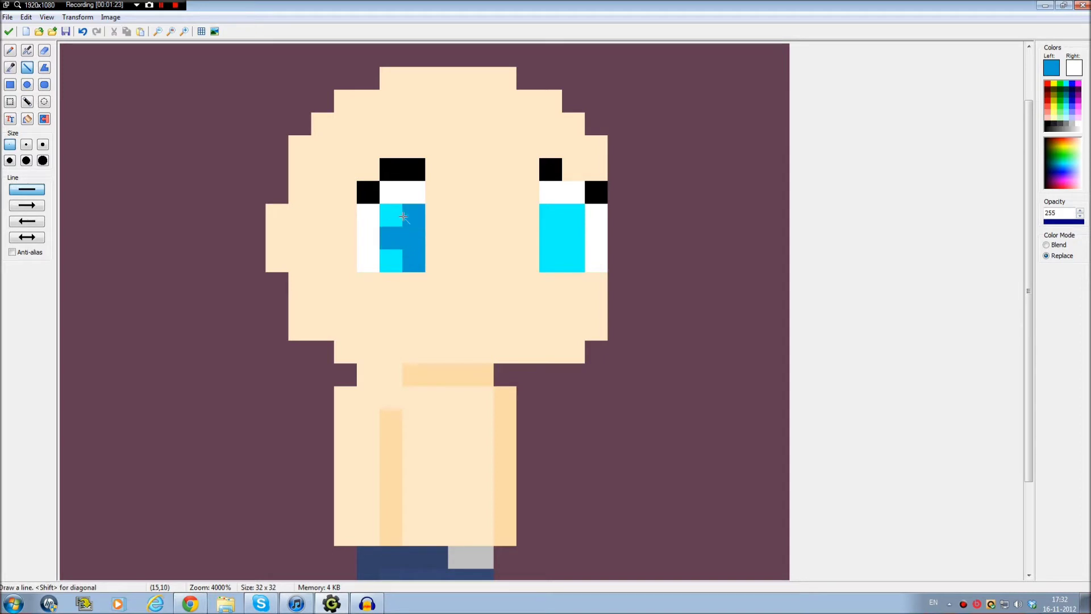
pyautogui.hotkey('ctrl', 'z')
pyautogui.click(394, 222)
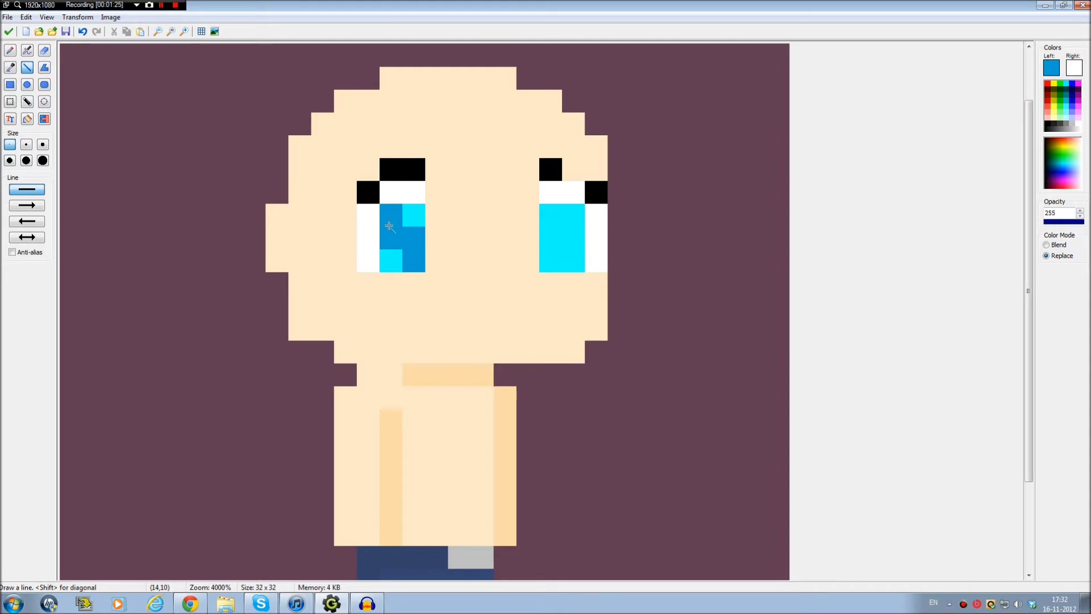
# Shade the right iris dark blue and widen its black lash by one pixel
pyautogui.moveTo(550, 215); pyautogui.dragTo(569, 255)
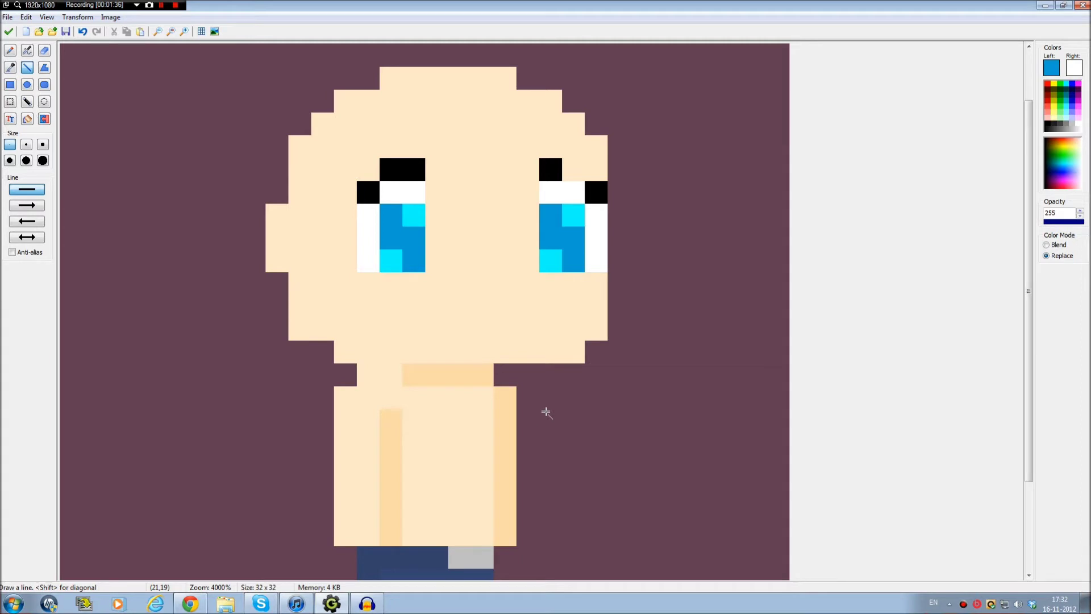
pyautogui.keyDown('ctrl'); pyautogui.click(554, 170); pyautogui.keyUp('ctrl')
pyautogui.click(573, 170)
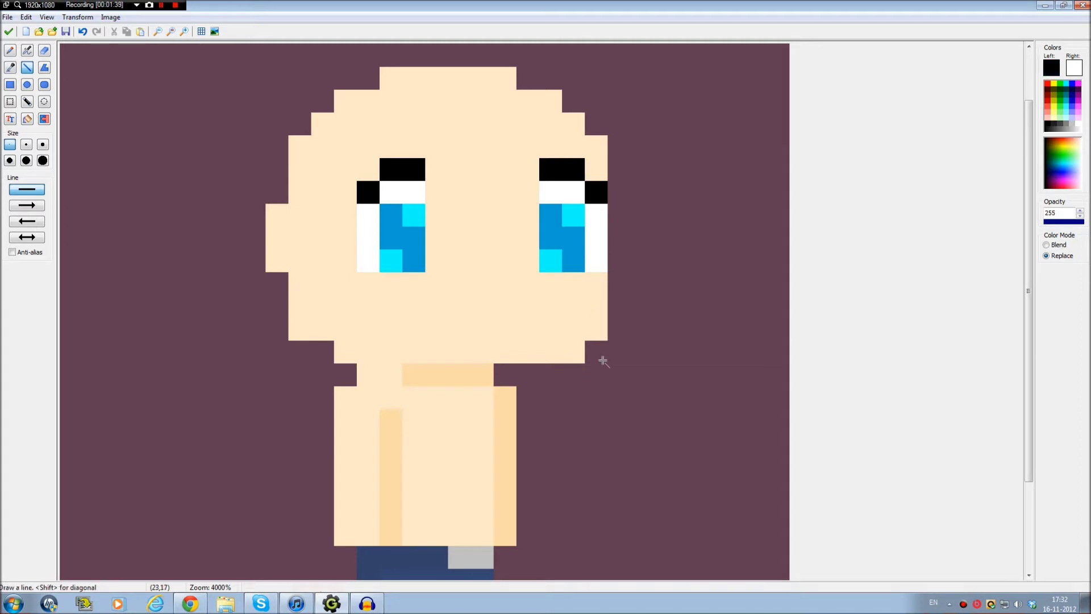
# Pick the peach shirt shade and paint a 2x2 blush patch on the left cheek
pyautogui.scroll(-2, 565, 341)
pyautogui.scroll(2, 551, 346)
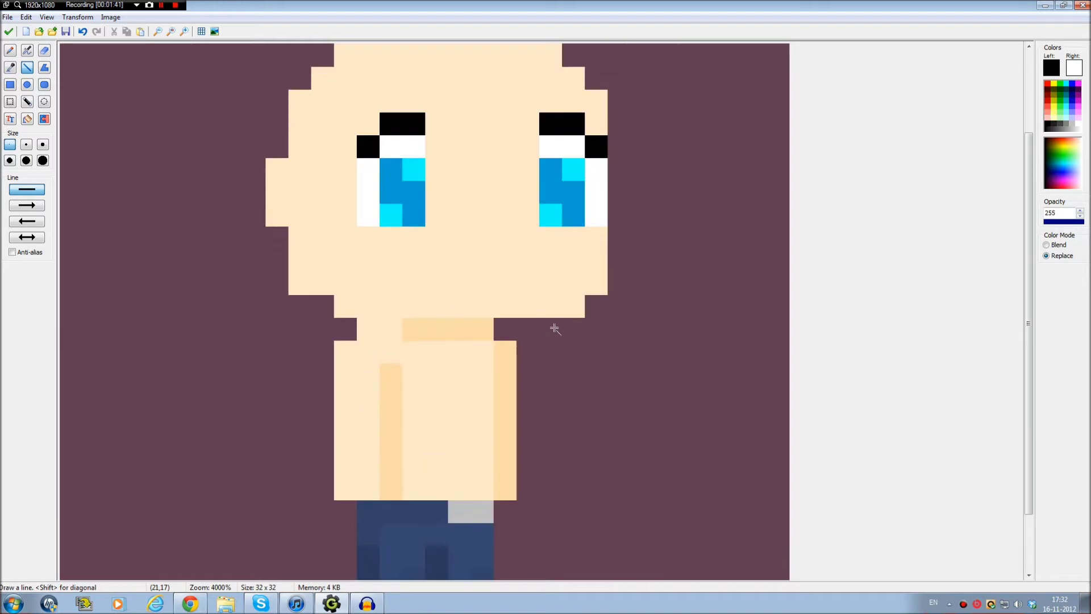
pyautogui.keyDown('ctrl'); pyautogui.click(494, 328); pyautogui.keyUp('ctrl')
pyautogui.click(355, 236)
pyautogui.click(367, 238)
pyautogui.click(367, 261)
pyautogui.click(345, 260)
pyautogui.moveTo(385, 230); pyautogui.dragTo(383, 253)
pyautogui.hotkey('ctrl', 'z')
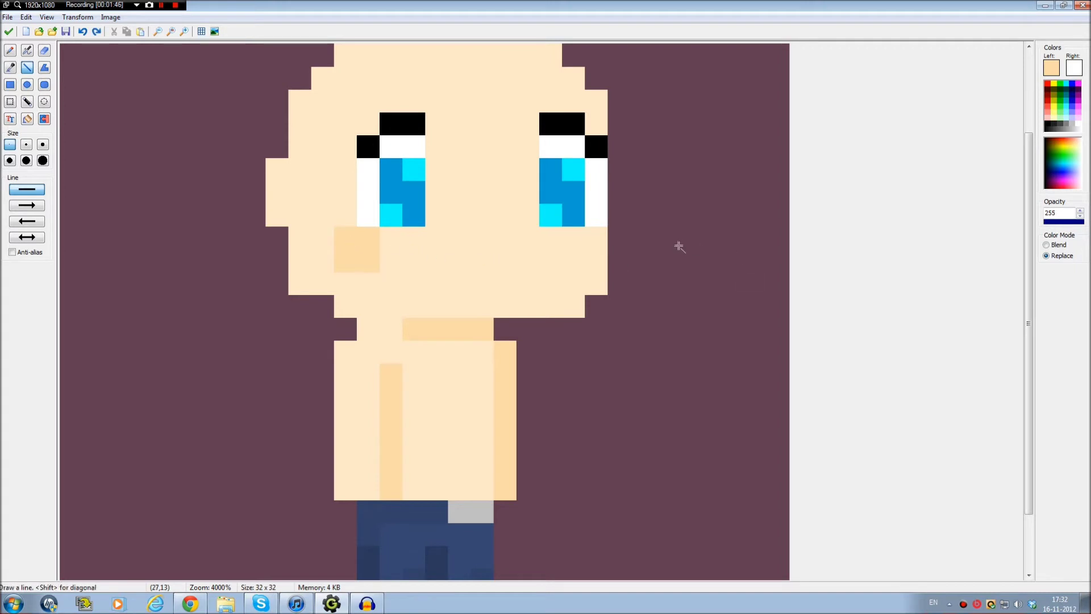
# Paint a matching 2x2 peach blush patch on the right cheek
pyautogui.click(573, 238)
pyautogui.click(596, 238)
pyautogui.click(596, 260)
pyautogui.click(574, 261)
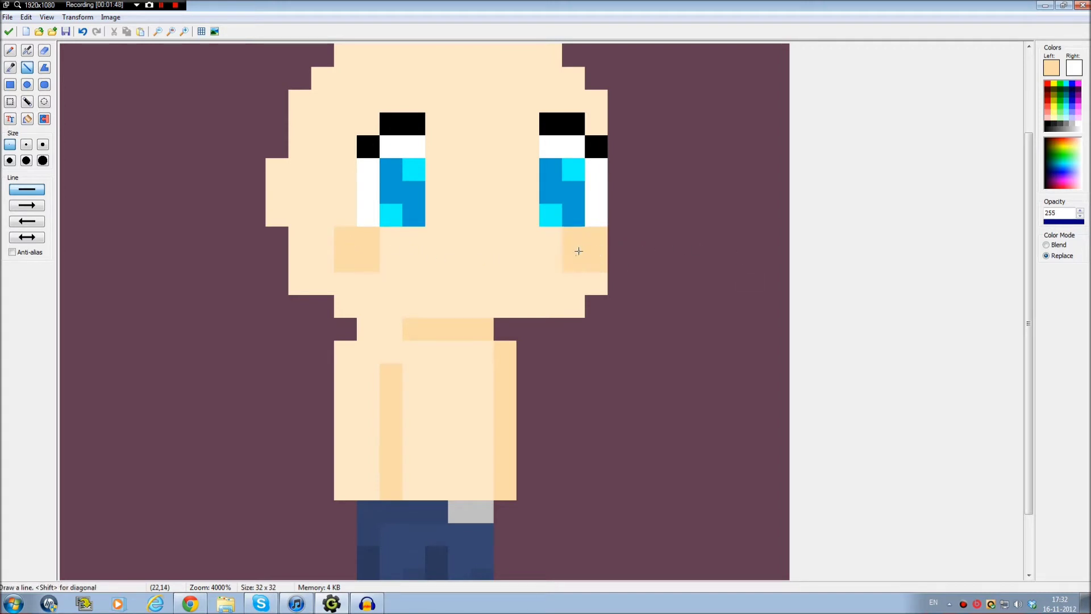
pyautogui.scroll(-2, 546, 248)
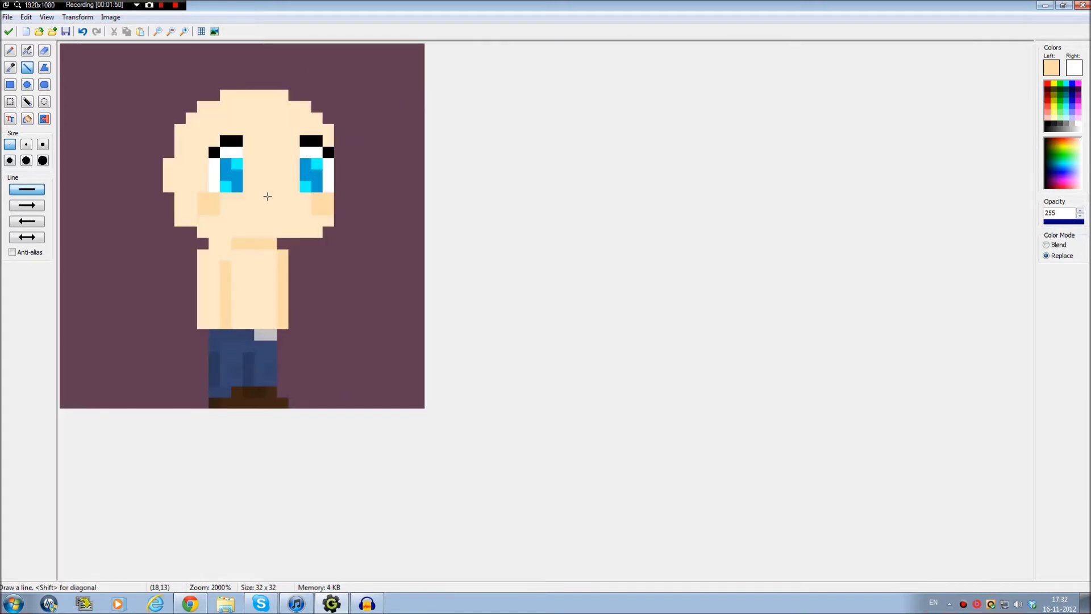
pyautogui.scroll(2, 272, 196)
pyautogui.scroll(1, 595, 304)
# Draw a green hair strand between the eyes and a fringe row across the forehead
pyautogui.click(1059, 98)
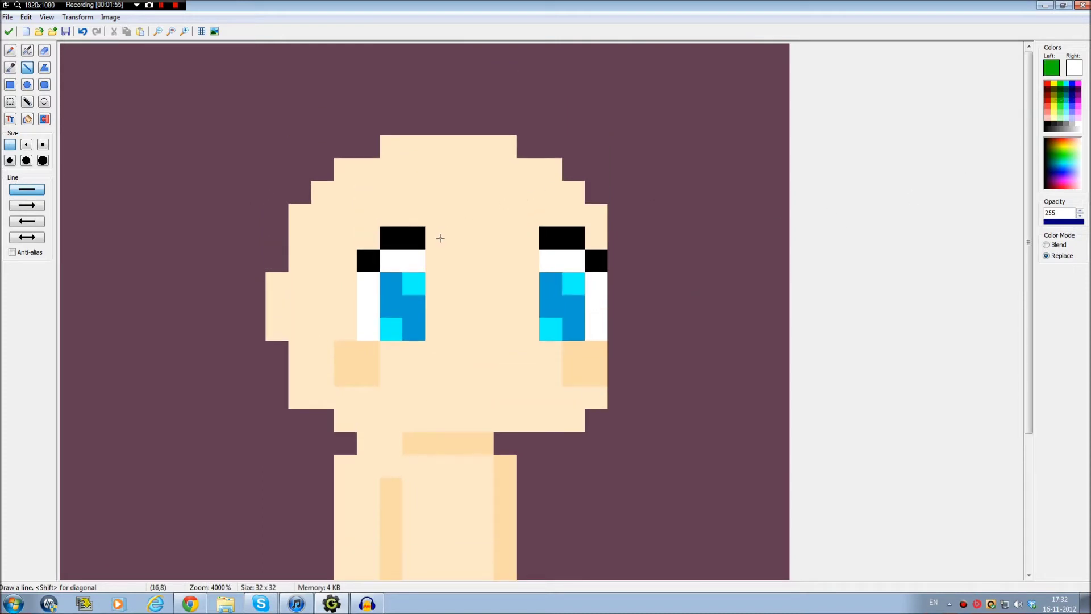
pyautogui.scroll(-2, 441, 238)
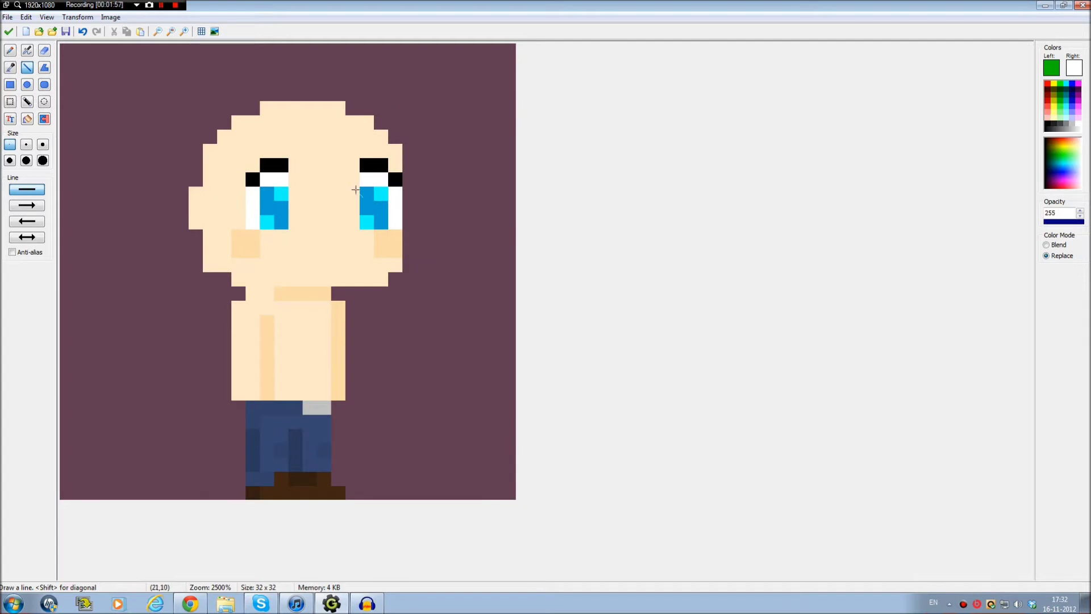
pyautogui.scroll(3, 451, 227)
pyautogui.scroll(1, 436, 220)
pyautogui.scroll(1, 428, 359)
pyautogui.moveTo(559, 257); pyautogui.dragTo(614, 314)
pyautogui.moveTo(559, 229)
pyautogui.mouseDown()
pyautogui.moveTo(628, 302)
pyautogui.moveTo(610, 265)
pyautogui.moveTo(733, 230)
pyautogui.mouseUp()
pyautogui.click(730, 258)
pyautogui.moveTo(531, 234); pyautogui.dragTo(457, 234)
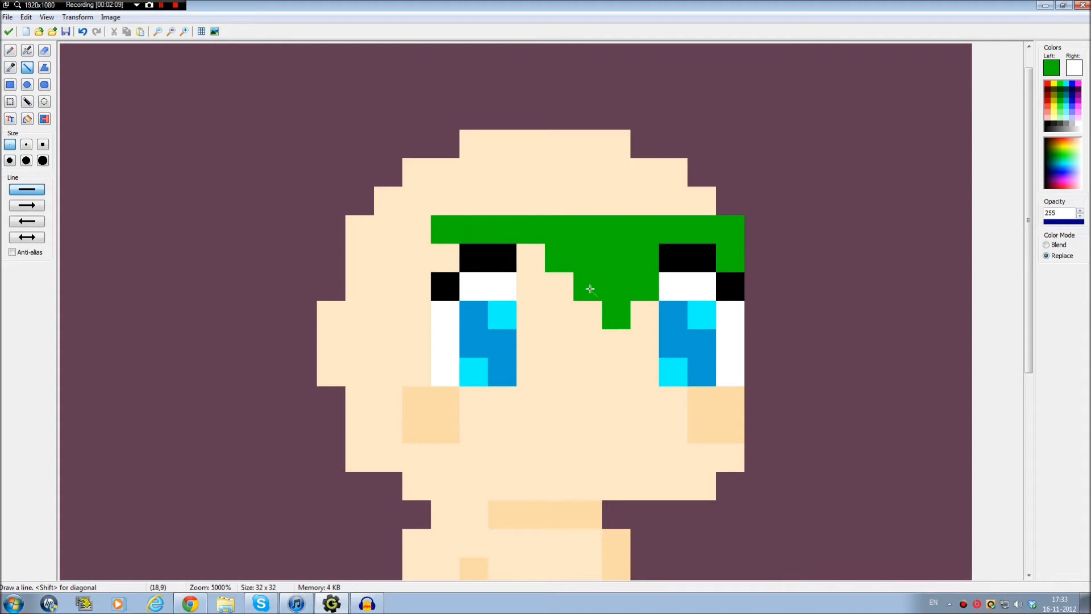
pyautogui.click(648, 320)
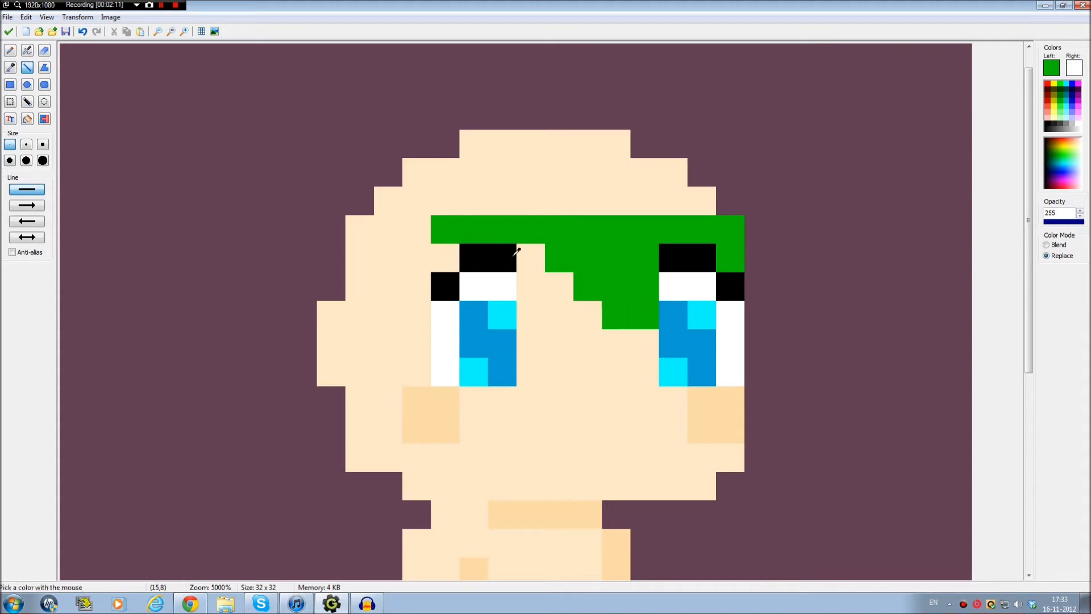
pyautogui.hotkey('ctrl', 'z')
# Extend the green hair stepwise down the left side of the left eye
pyautogui.moveTo(438, 256); pyautogui.dragTo(392, 304)
pyautogui.click(411, 278)
pyautogui.click(404, 310)
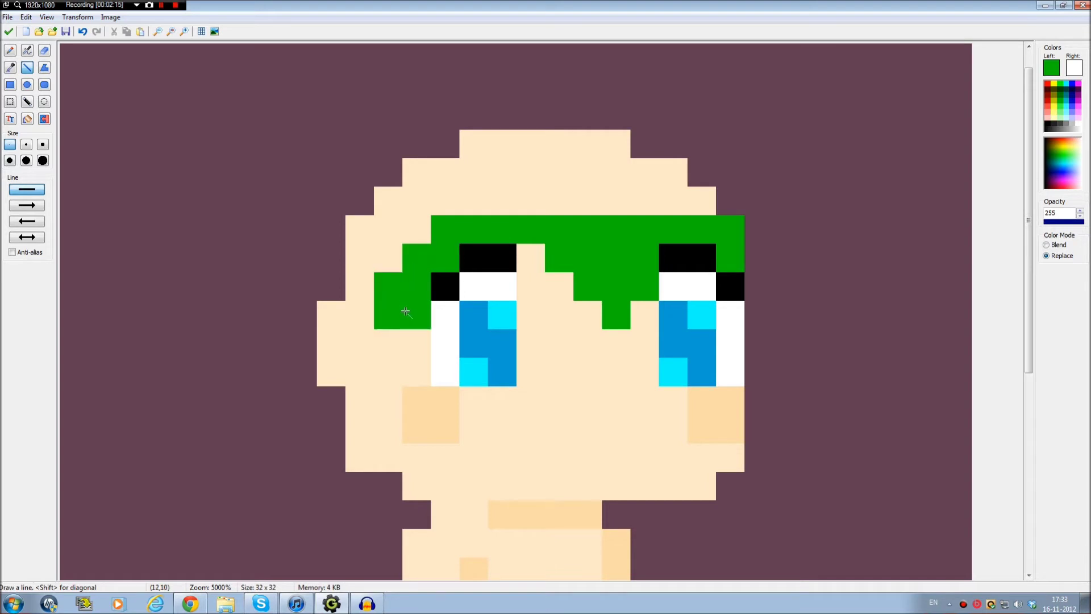
pyautogui.click(408, 226)
# Add a green staircase down the right side and a row across the head's top
pyautogui.click(726, 208)
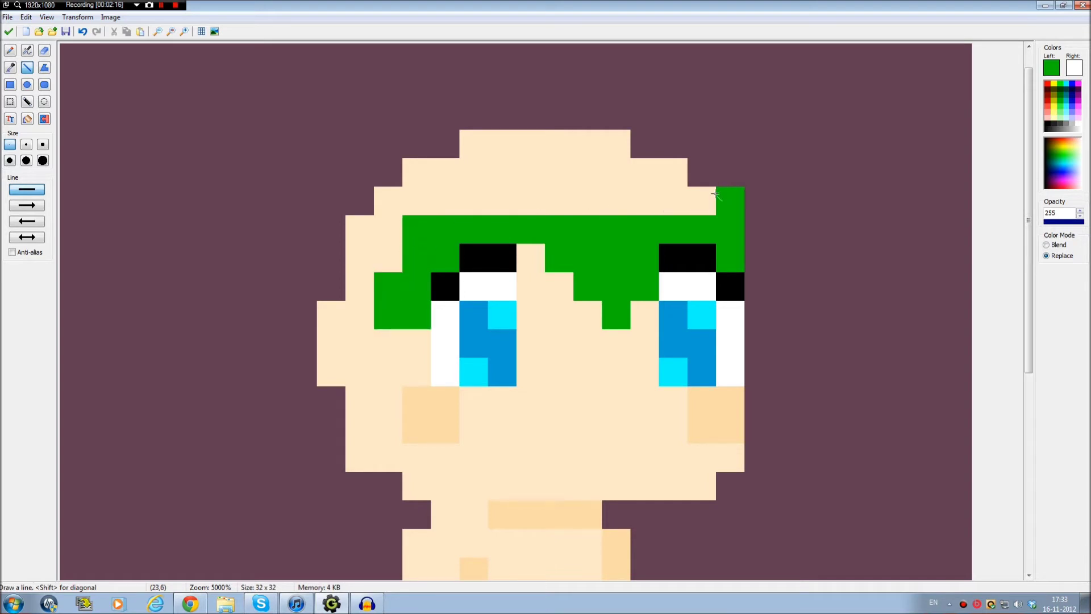
pyautogui.click(704, 173)
pyautogui.click(703, 196)
pyautogui.moveTo(702, 143); pyautogui.dragTo(636, 146)
pyautogui.hotkey('ctrl', 'z')
pyautogui.moveTo(676, 191)
pyautogui.mouseDown()
pyautogui.moveTo(673, 151)
pyautogui.moveTo(647, 187)
pyautogui.mouseUp()
pyautogui.moveTo(653, 115)
pyautogui.mouseDown()
pyautogui.moveTo(481, 118)
pyautogui.moveTo(484, 176)
pyautogui.mouseUp()
pyautogui.hotkey('ctrl', 'z')
pyautogui.moveTo(503, 131)
pyautogui.mouseDown()
pyautogui.moveTo(508, 177)
pyautogui.moveTo(537, 178)
pyautogui.moveTo(554, 205)
pyautogui.mouseUp()
# Fill the top of the head green and lengthen the hair's left edge down columns 10-11
pyautogui.click(549, 149)
pyautogui.moveTo(585, 137); pyautogui.dragTo(614, 188)
pyautogui.moveTo(455, 142)
pyautogui.mouseDown()
pyautogui.moveTo(430, 147)
pyautogui.moveTo(427, 191)
pyautogui.moveTo(437, 188)
pyautogui.moveTo(397, 266)
pyautogui.mouseUp()
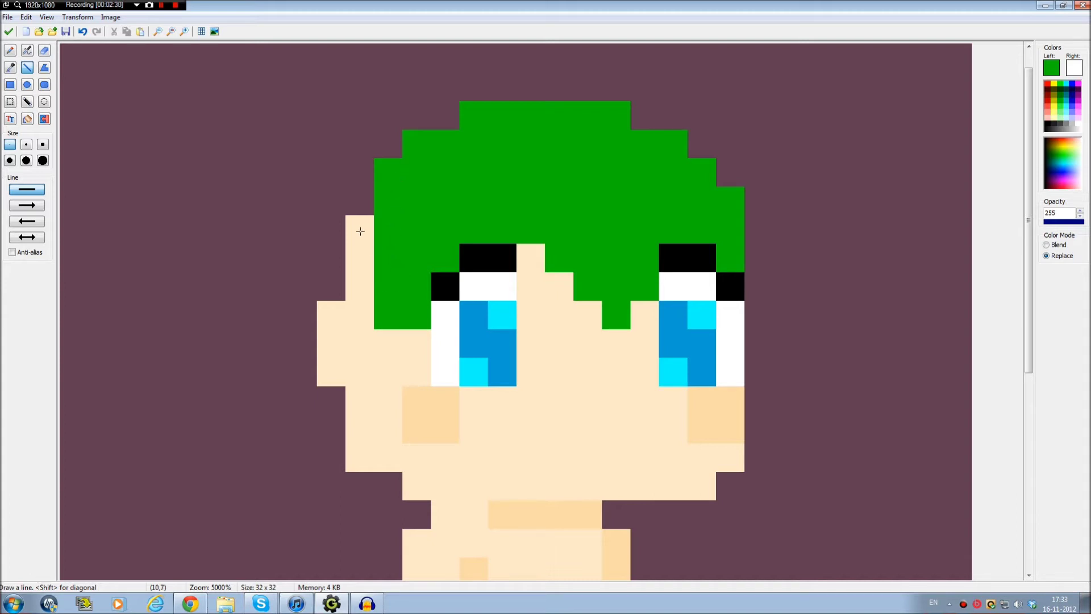
pyautogui.moveTo(361, 229); pyautogui.dragTo(360, 312)
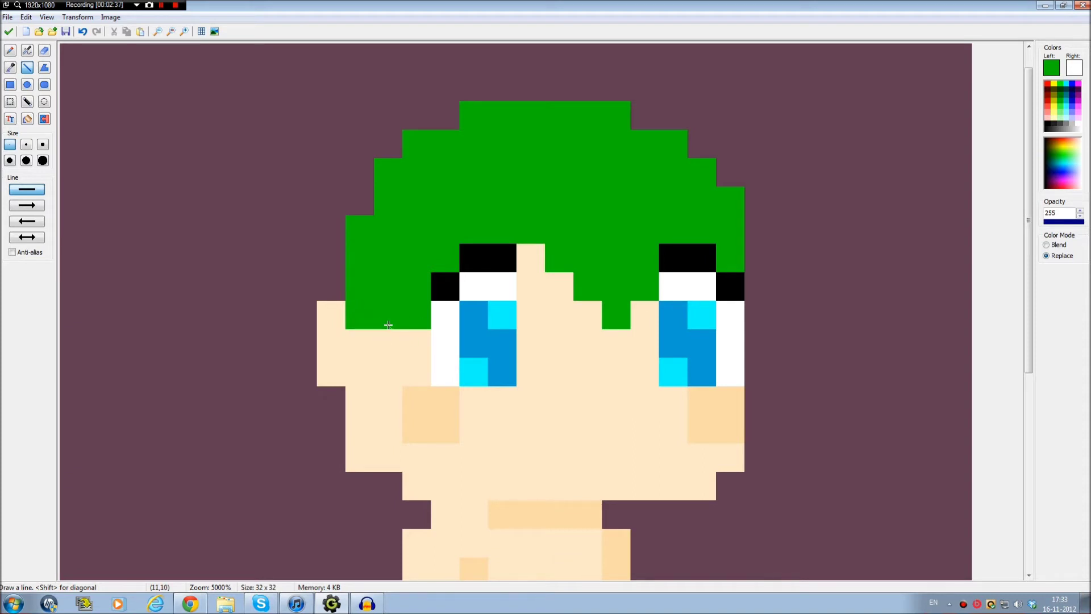
pyautogui.moveTo(388, 324); pyautogui.dragTo(388, 399)
pyautogui.moveTo(370, 345); pyautogui.dragTo(372, 374)
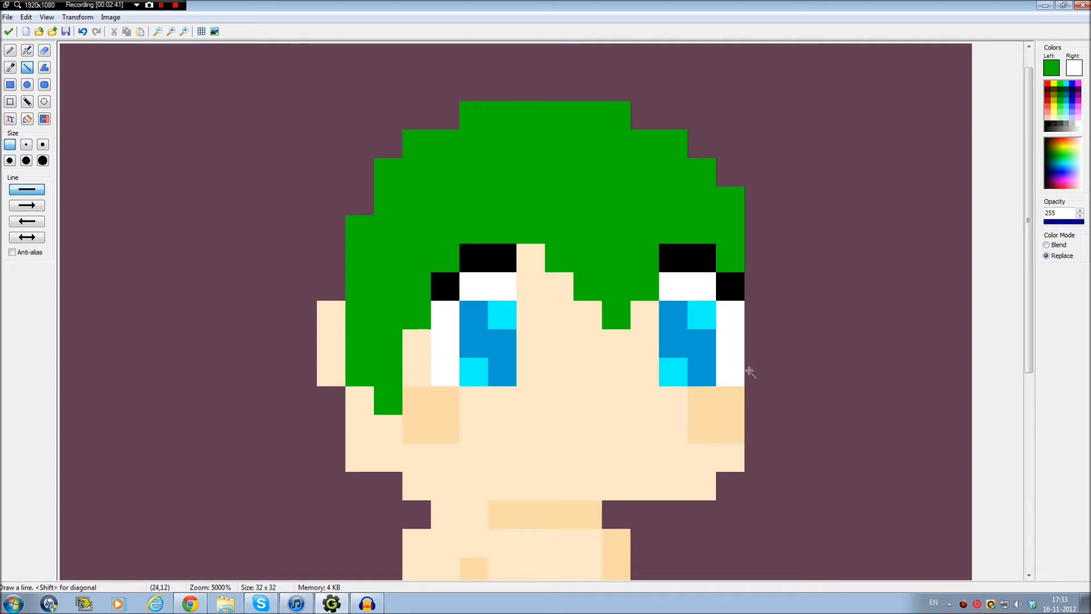
pyautogui.scroll(-2, 750, 371)
pyautogui.scroll(3, 353, 178)
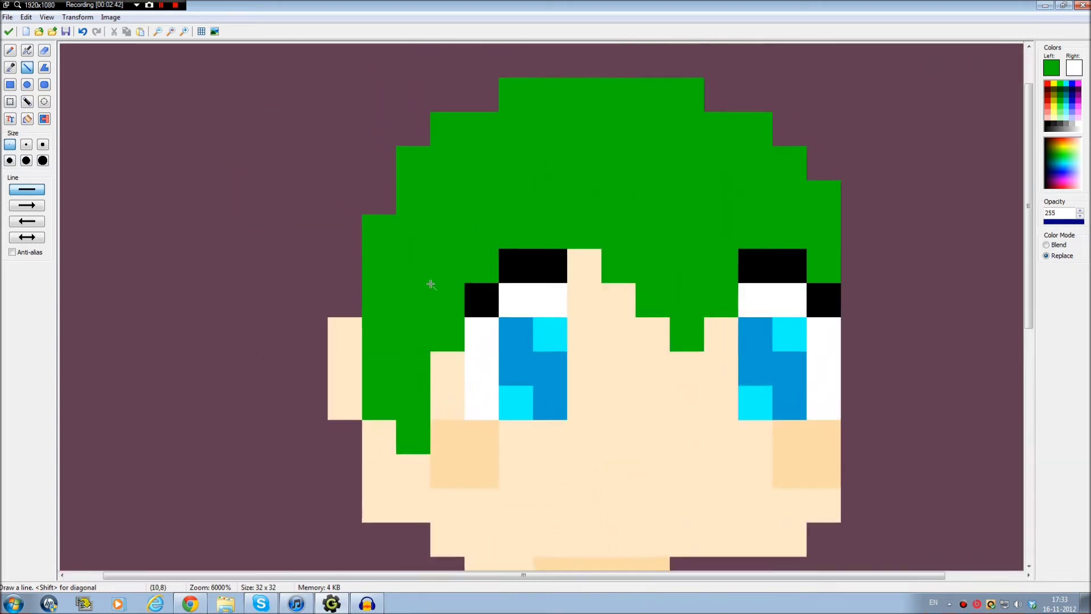
pyautogui.moveTo(430, 284); pyautogui.dragTo(471, 257)
pyautogui.click(435, 163)
pyautogui.hotkey('ctrl', 'z')
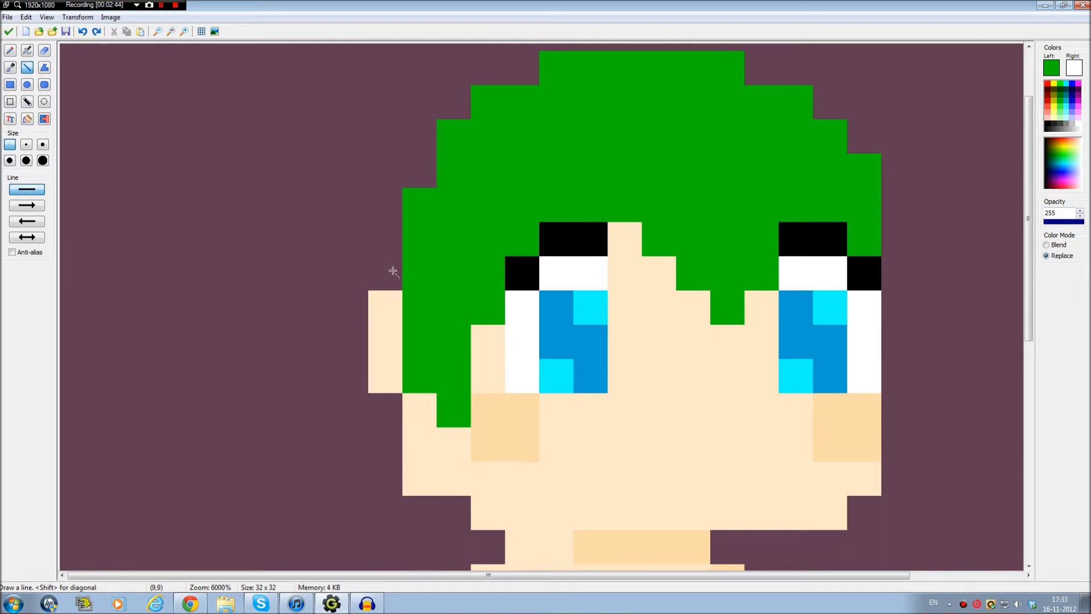
# Paint the collar row, shirt top row and shirt body green
pyautogui.scroll(-3, 393, 271)
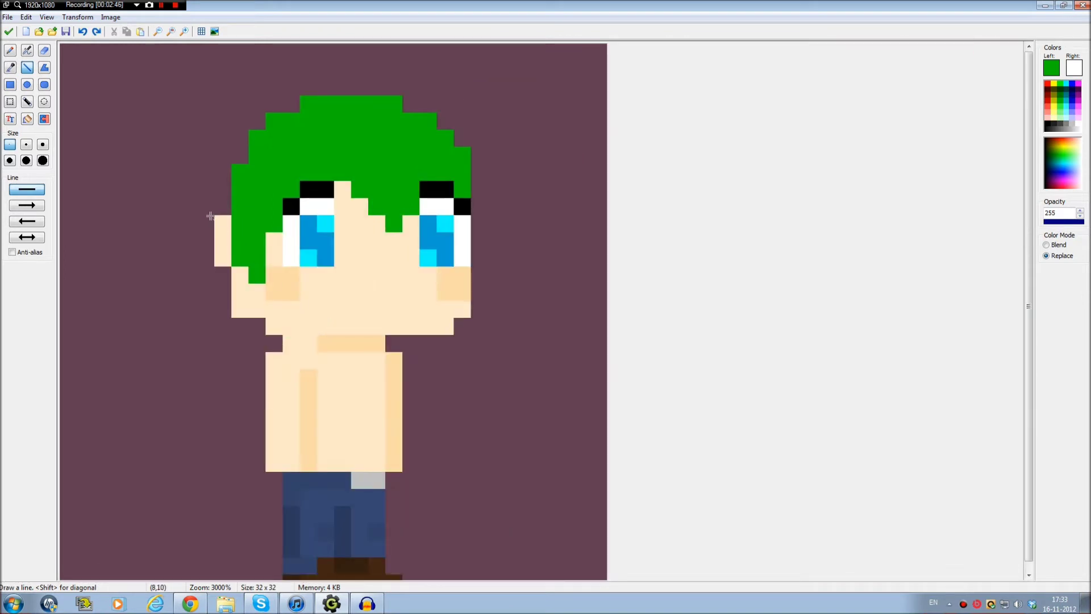
pyautogui.scroll(3, 441, 304)
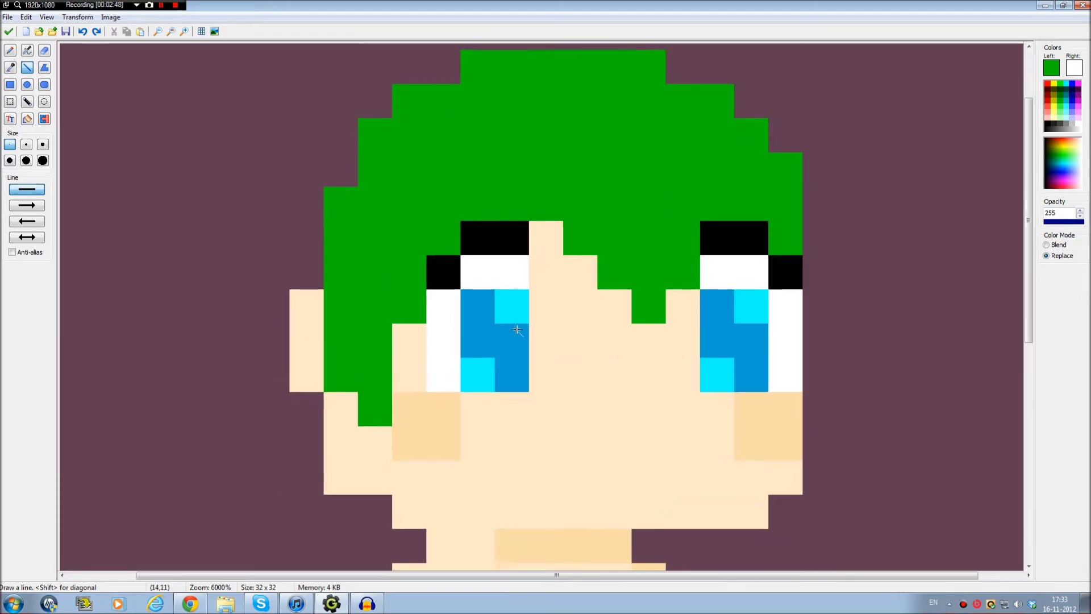
pyautogui.scroll(-3, 517, 331)
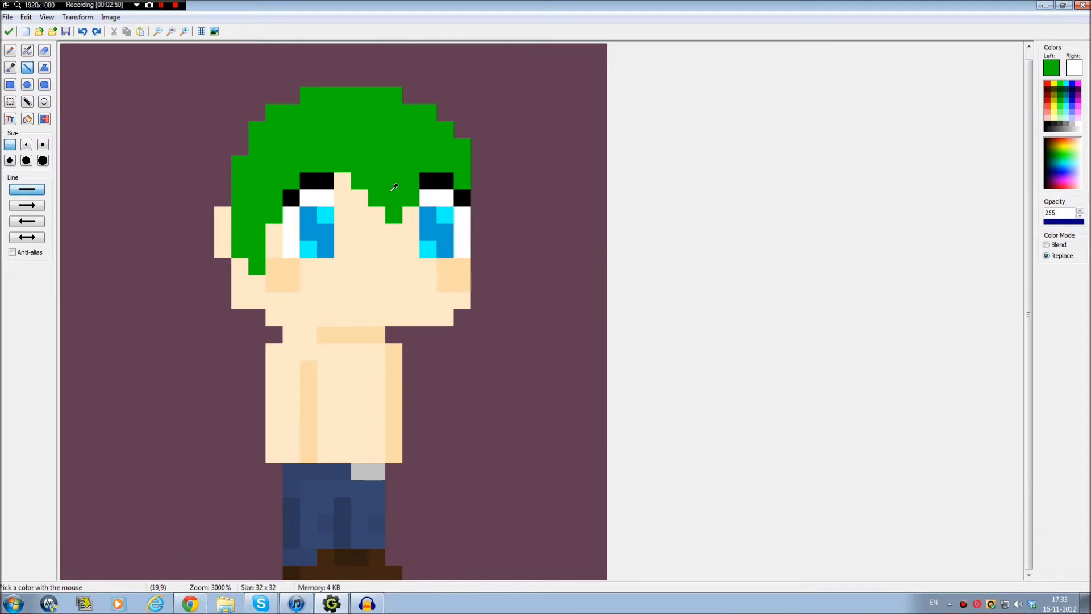
pyautogui.moveTo(290, 334); pyautogui.dragTo(385, 334)
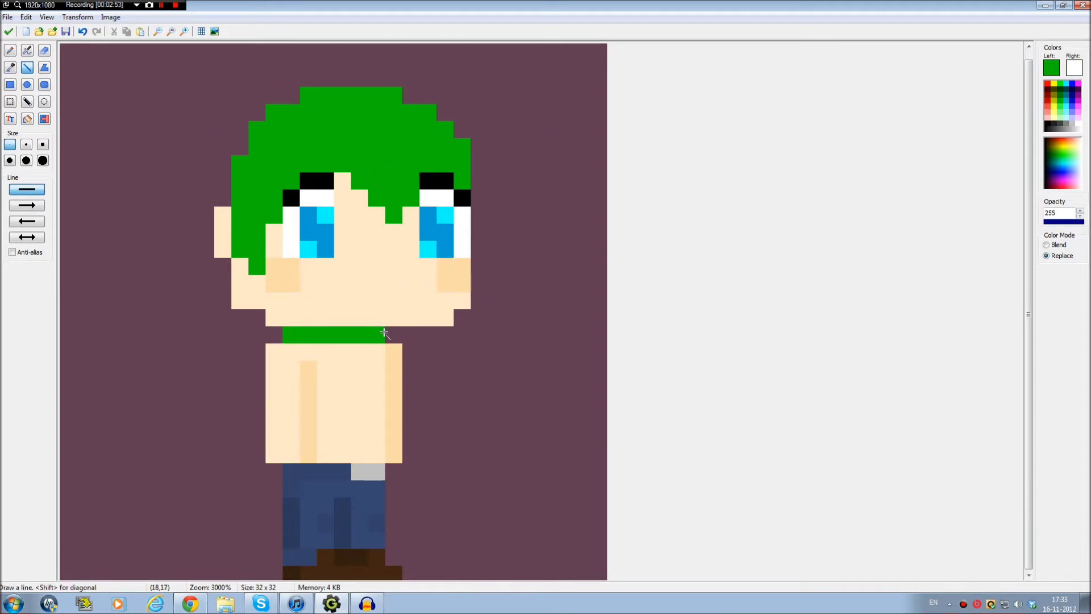
pyautogui.moveTo(281, 348); pyautogui.dragTo(390, 352)
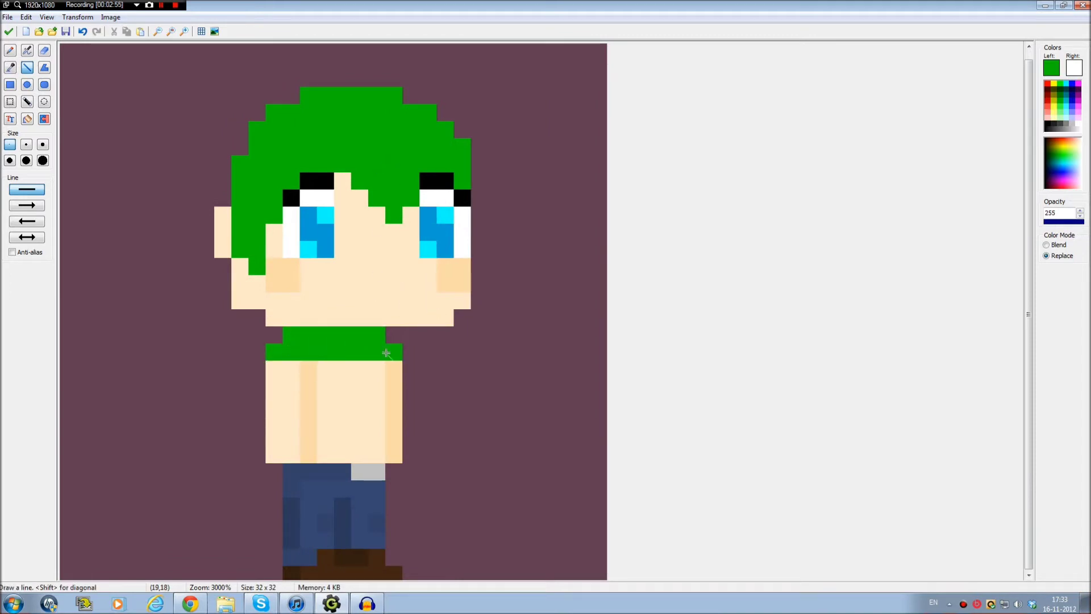
pyautogui.moveTo(291, 370)
pyautogui.mouseDown()
pyautogui.moveTo(289, 455)
pyautogui.moveTo(276, 420)
pyautogui.moveTo(278, 454)
pyautogui.moveTo(323, 411)
pyautogui.moveTo(326, 455)
pyautogui.moveTo(379, 451)
pyautogui.moveTo(375, 364)
pyautogui.moveTo(361, 444)
pyautogui.moveTo(349, 377)
pyautogui.mouseUp()
# Shade both arms with a darker green and paint the neck in the cheek's peach tone
pyautogui.press('ctrl')
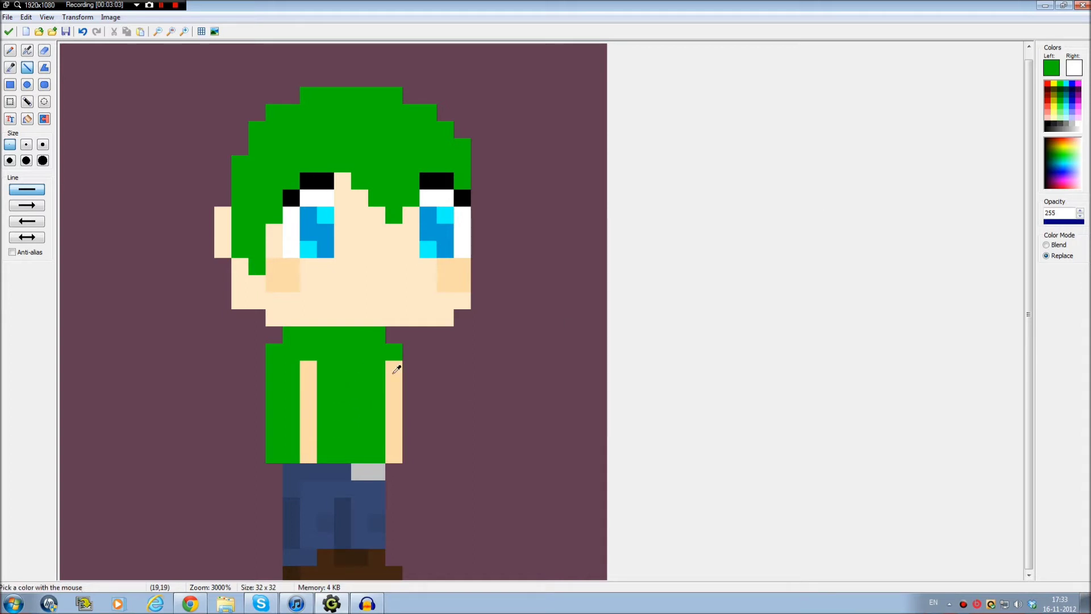
pyautogui.click(1054, 70)
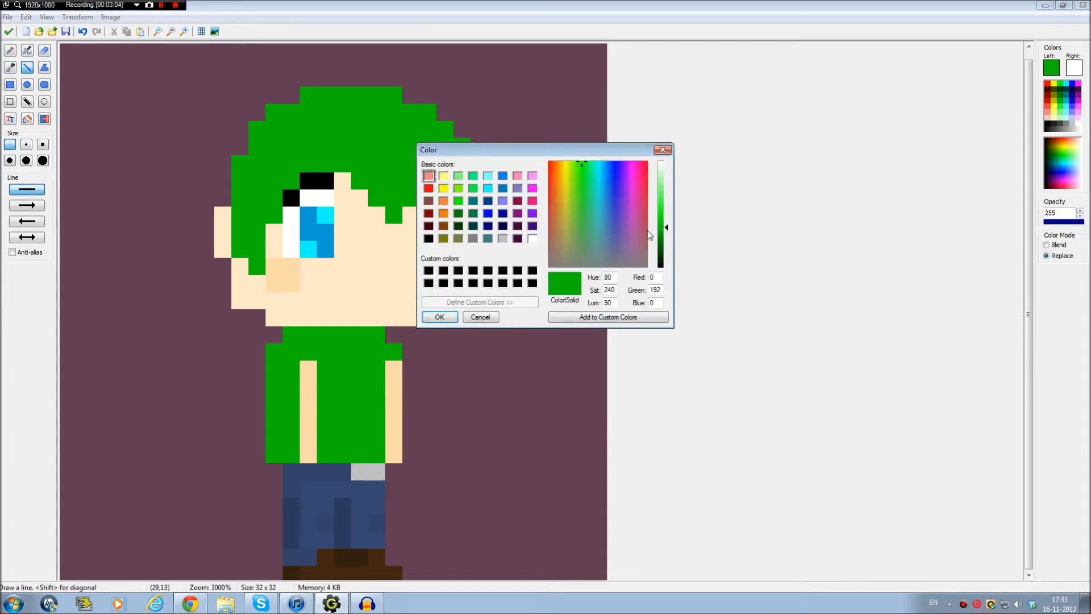
pyautogui.moveTo(667, 229); pyautogui.dragTo(669, 235)
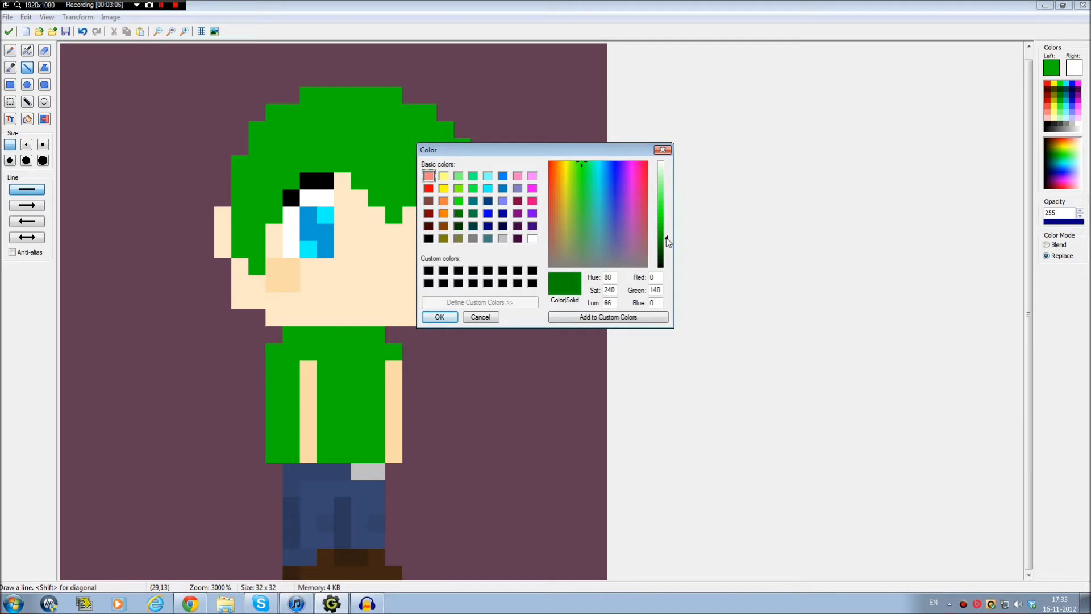
pyautogui.click(441, 318)
pyautogui.moveTo(312, 368); pyautogui.dragTo(310, 454)
pyautogui.moveTo(394, 368); pyautogui.dragTo(395, 436)
pyautogui.click(394, 455)
pyautogui.keyDown('ctrl'); pyautogui.click(447, 266); pyautogui.keyUp('ctrl')
pyautogui.moveTo(343, 337); pyautogui.dragTo(353, 336)
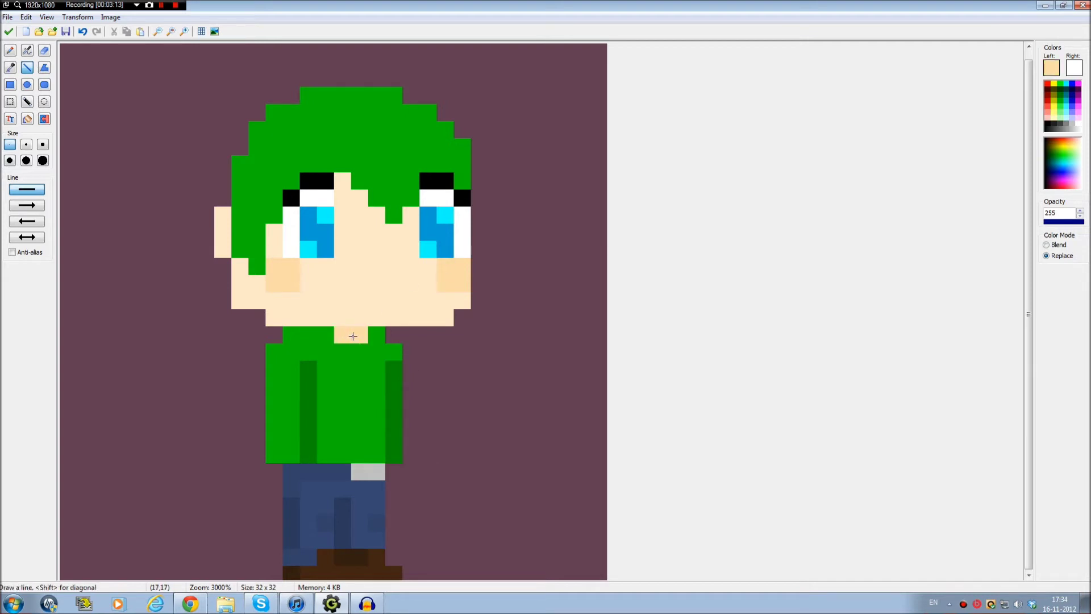
pyautogui.scroll(1, 404, 275)
pyautogui.moveTo(408, 253); pyautogui.dragTo(451, 256)
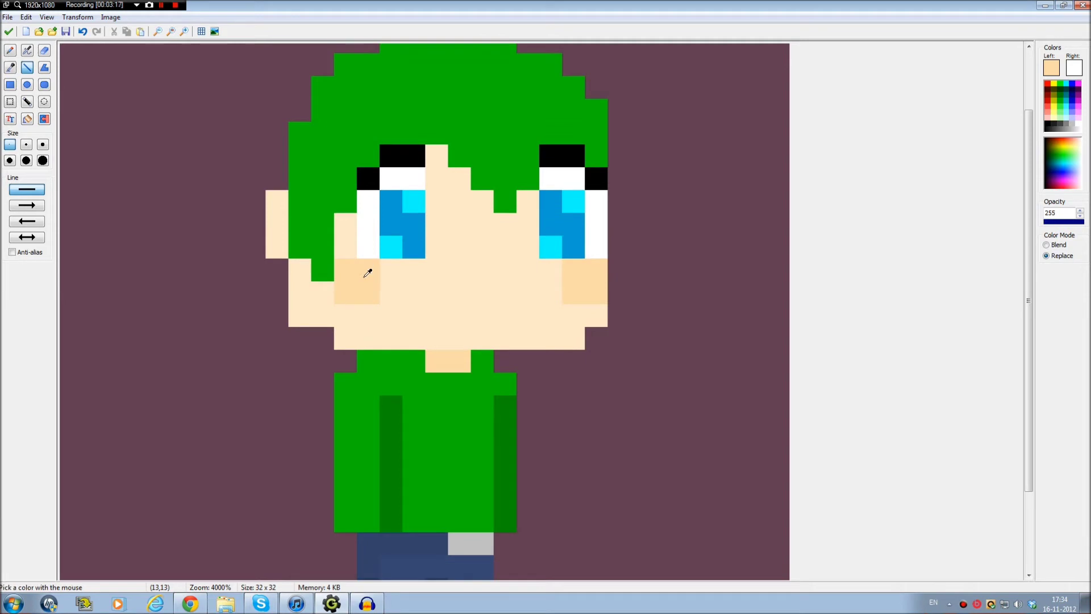
pyautogui.click(1051, 67)
pyautogui.moveTo(668, 179); pyautogui.dragTo(668, 185)
pyautogui.click(439, 316)
pyautogui.click(45, 119)
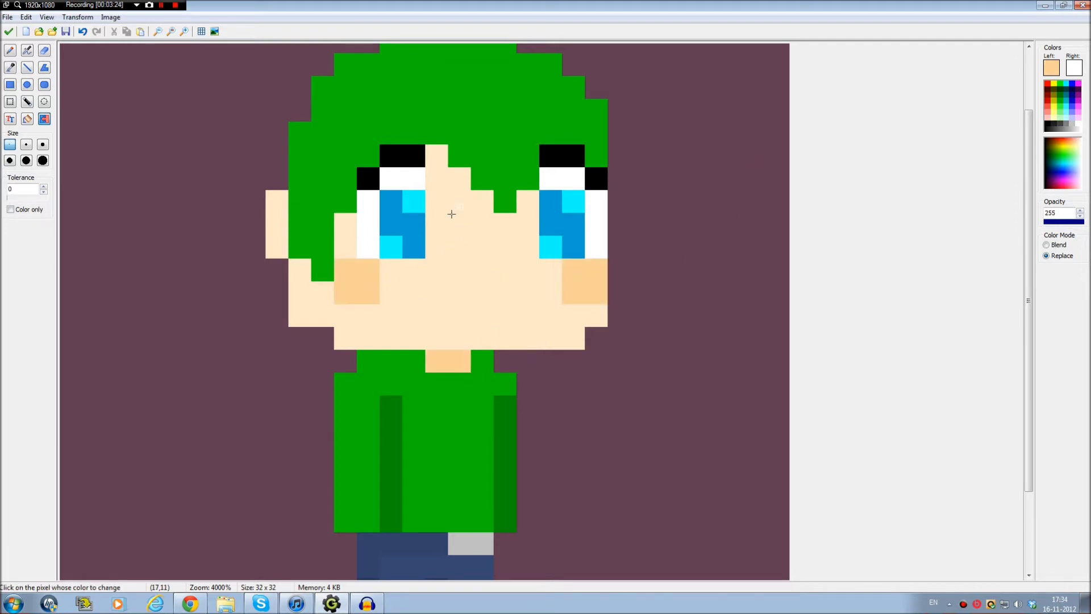
pyautogui.scroll(2, 452, 213)
pyautogui.click(27, 67)
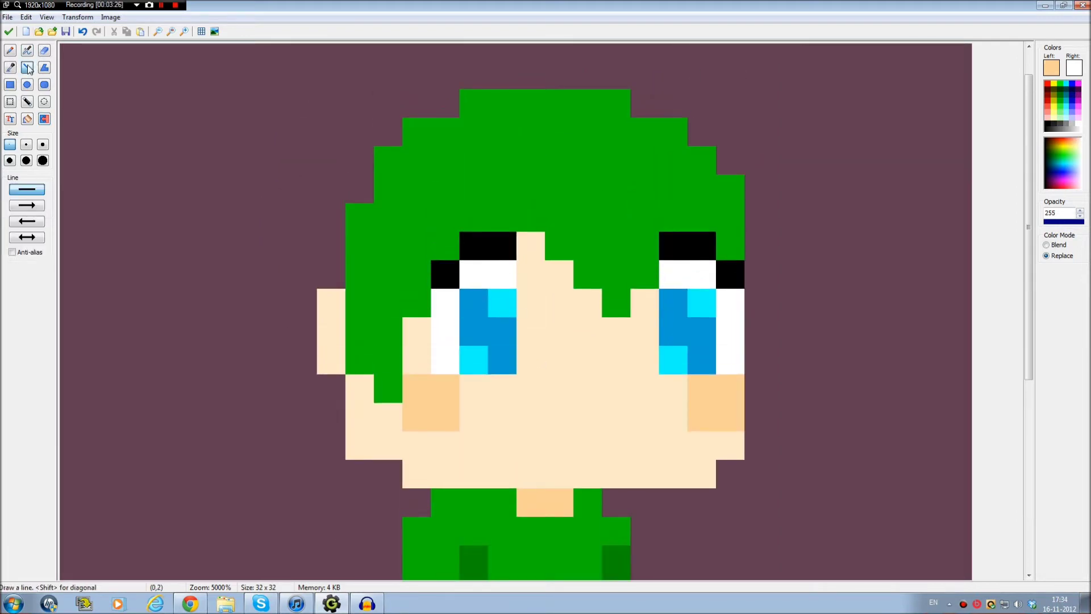
pyautogui.click(1052, 68)
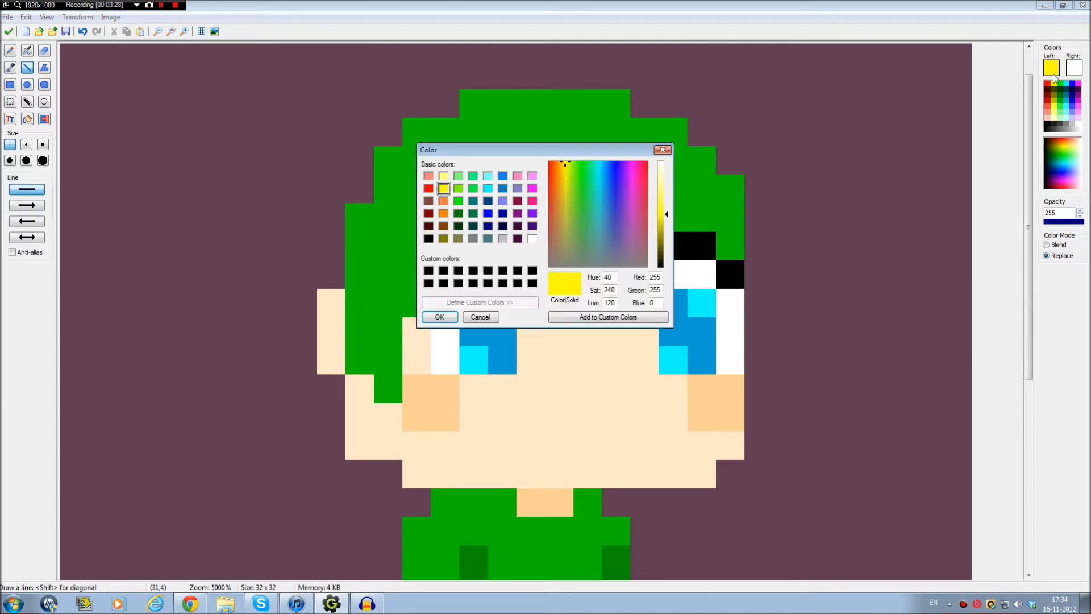
pyautogui.moveTo(567, 162); pyautogui.dragTo(562, 162)
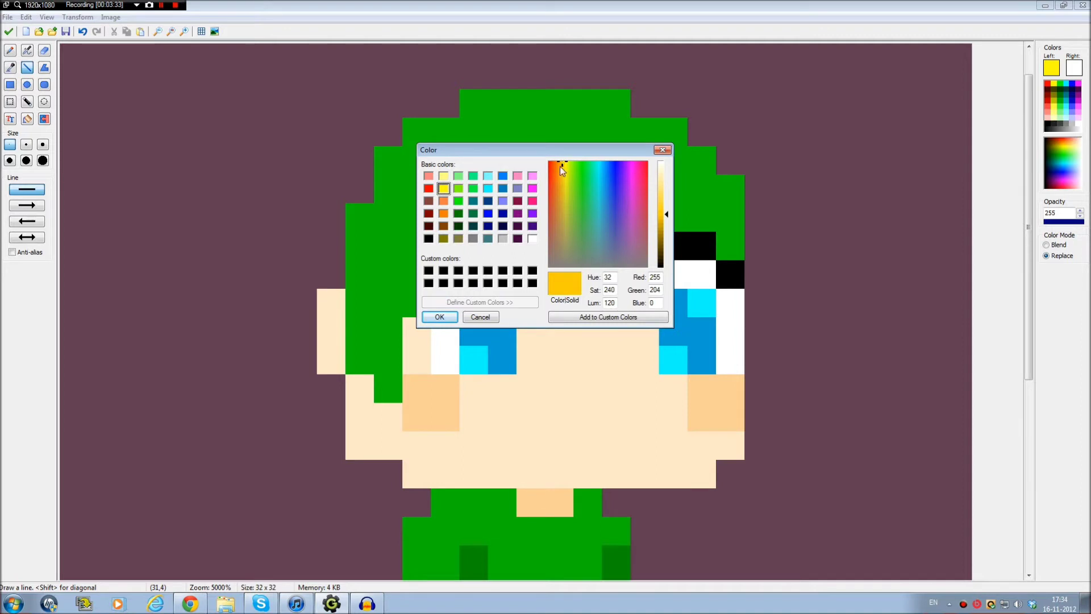
pyautogui.click(439, 316)
pyautogui.scroll(-1, 483, 272)
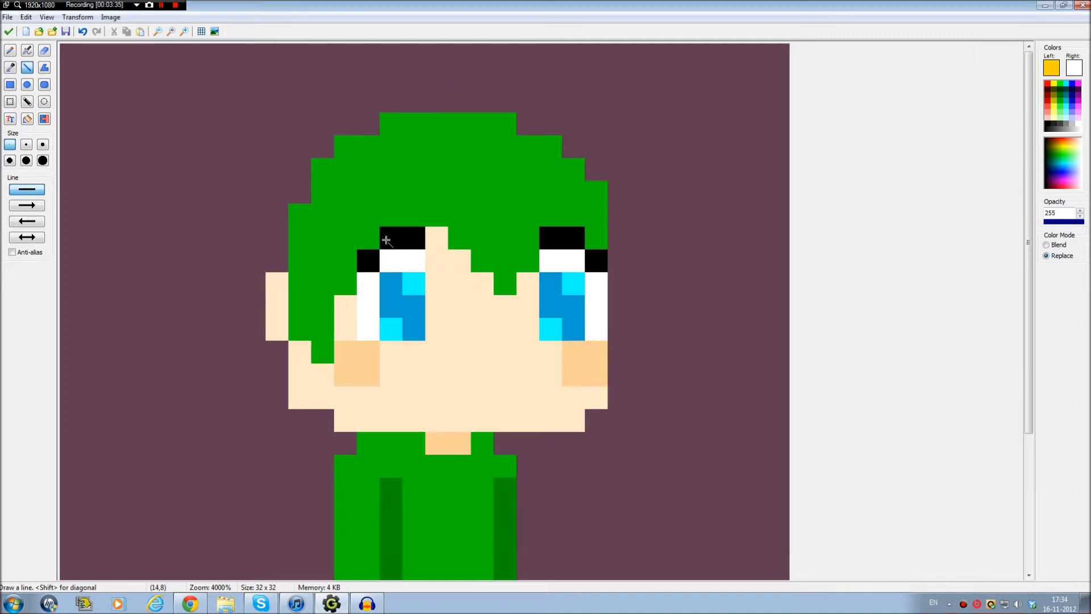
pyautogui.scroll(-2, 403, 239)
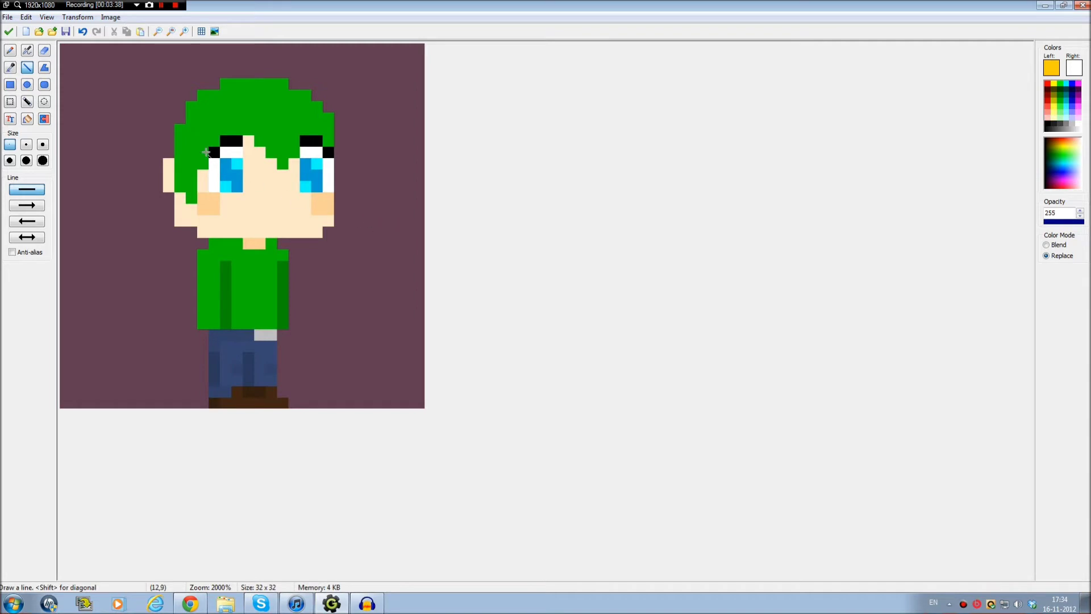
pyautogui.scroll(1, 210, 152)
pyautogui.scroll(2, 245, 166)
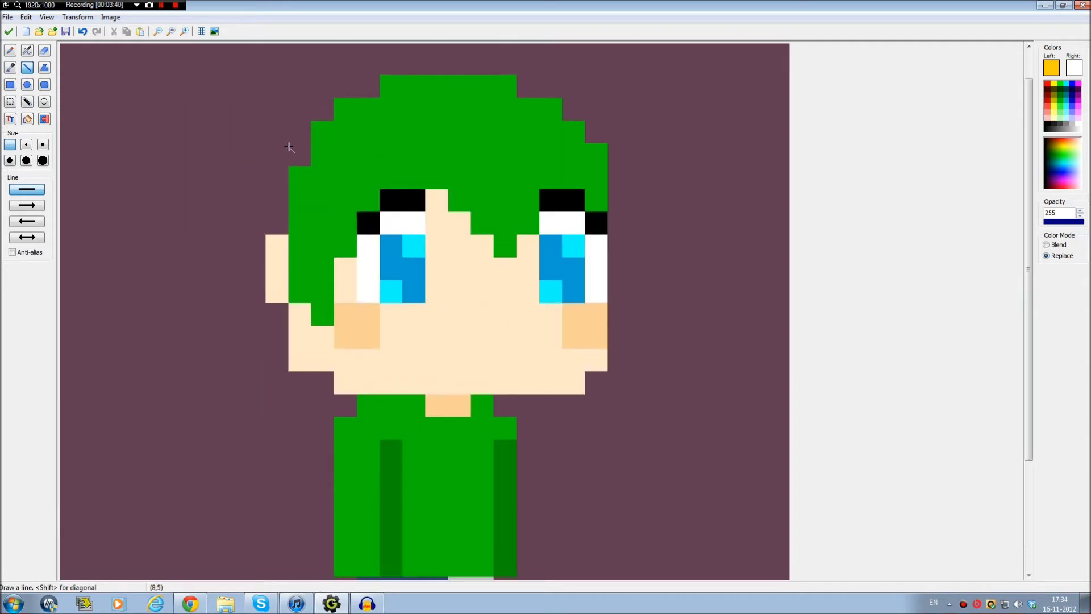
pyautogui.scroll(1, 239, 144)
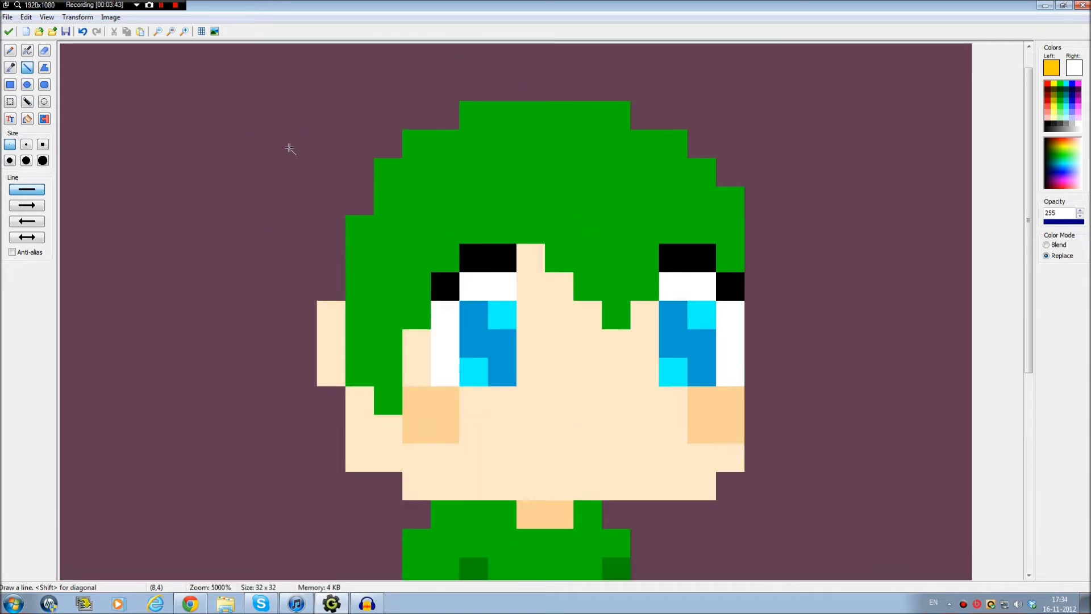
pyautogui.moveTo(359, 201)
pyautogui.mouseDown()
pyautogui.moveTo(358, 173)
pyautogui.moveTo(350, 196)
pyautogui.moveTo(306, 153)
pyautogui.moveTo(245, 198)
pyautogui.moveTo(306, 247)
pyautogui.mouseUp()
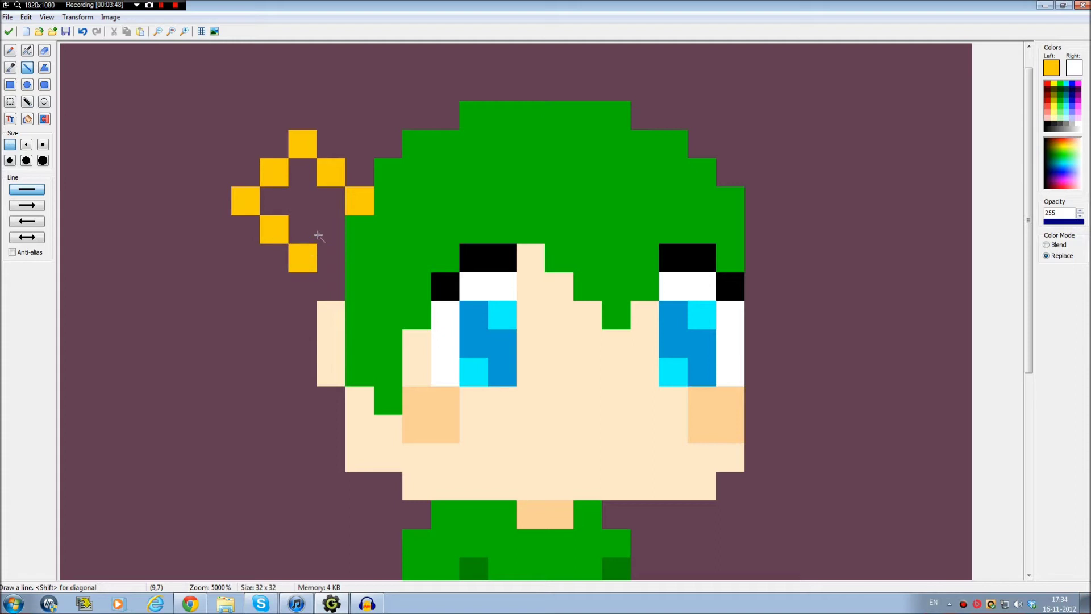
pyautogui.click(326, 226)
pyautogui.click(303, 207)
pyautogui.hotkey('ctrl', 'z')
pyautogui.hotkey('ctrl', 'z')
pyautogui.hotkey('ctrl', 'z')
pyautogui.hotkey('ctrl', 'z')
pyautogui.hotkey('ctrl', 'z')
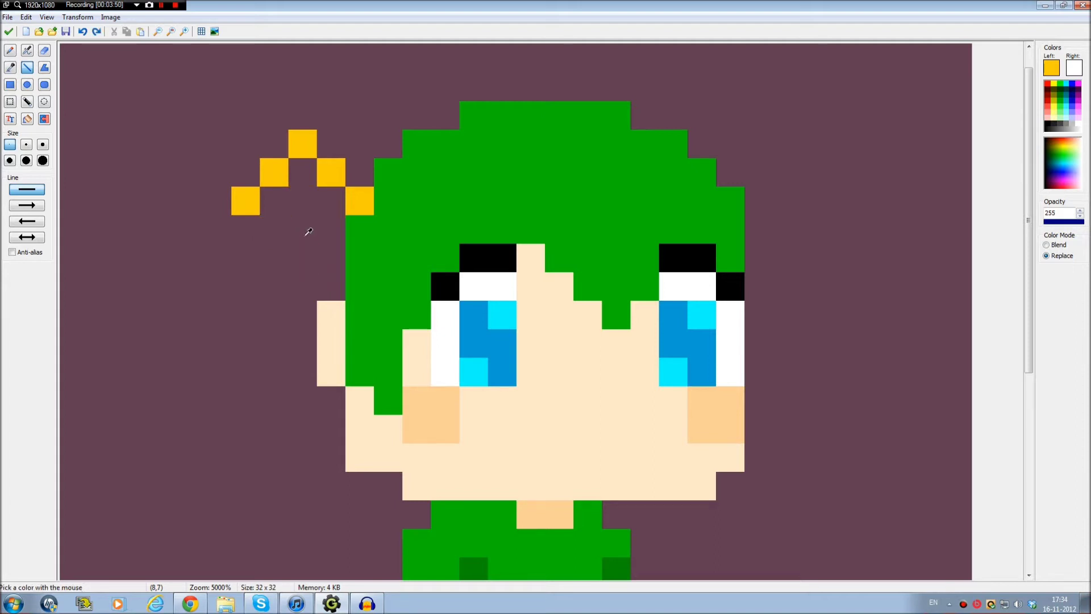
pyautogui.scroll(-2, 398, 272)
pyautogui.scroll(-1, 397, 273)
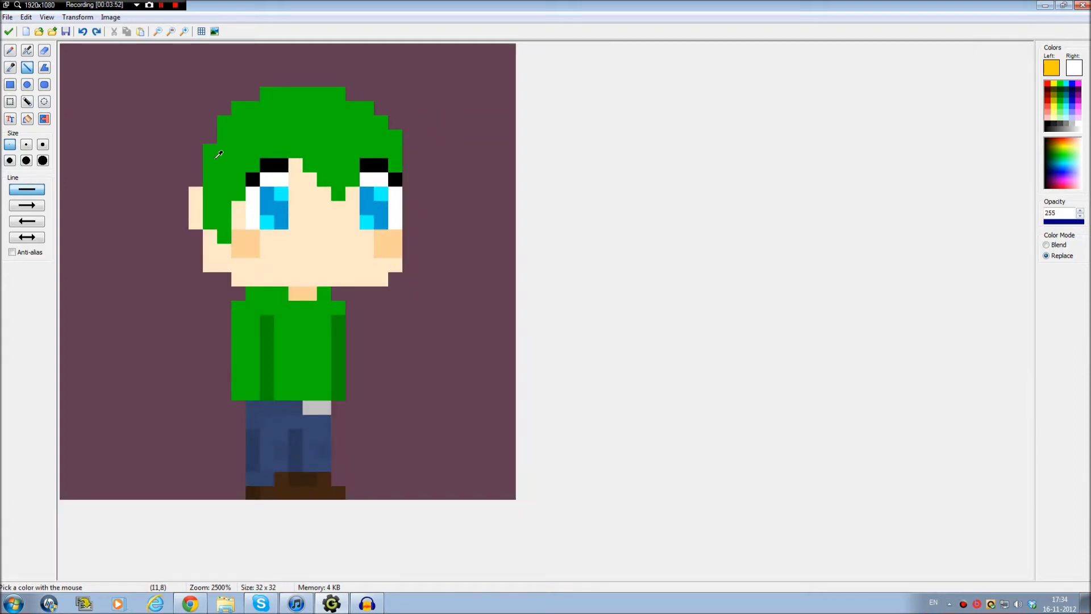
pyautogui.scroll(1, 194, 150)
pyautogui.click(300, 182)
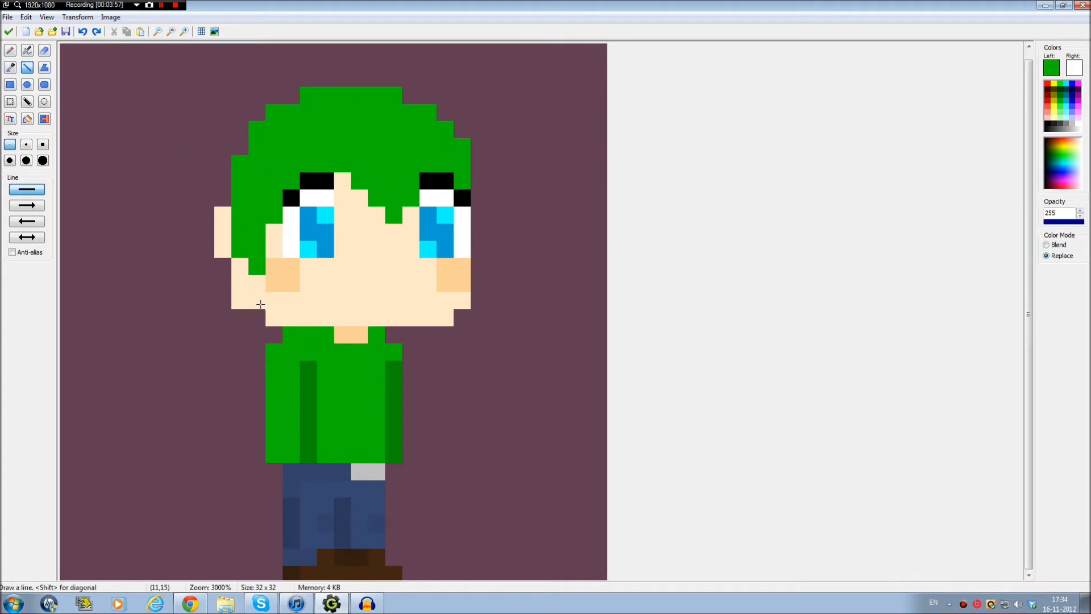
# Draw the central green bang diagonally down a few pixels to reach the right eye
pyautogui.moveTo(245, 311); pyautogui.dragTo(197, 420)
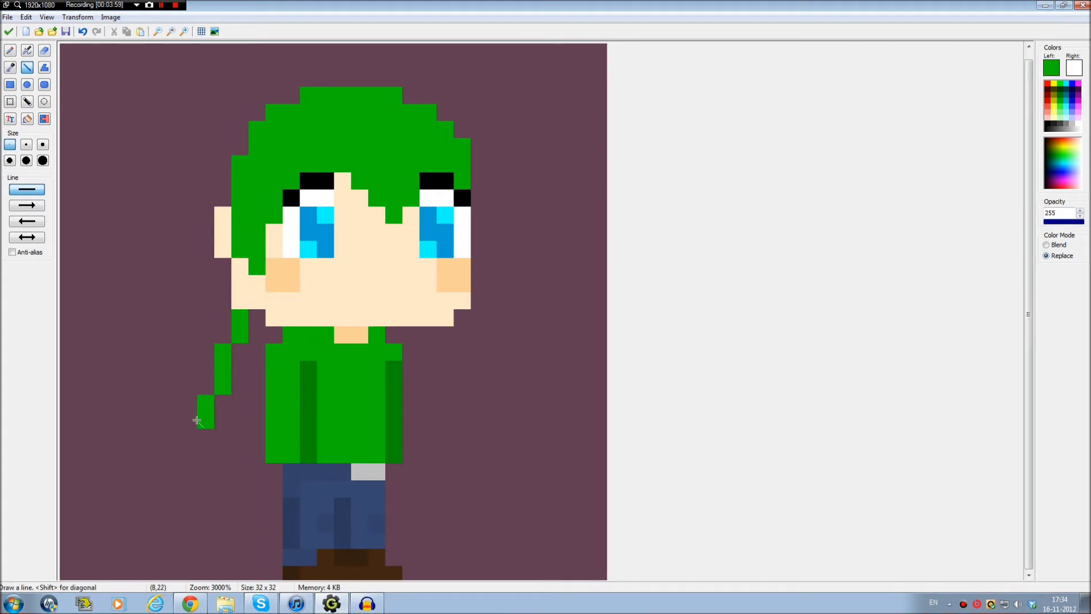
pyautogui.hotkey('ctrl', 'z')
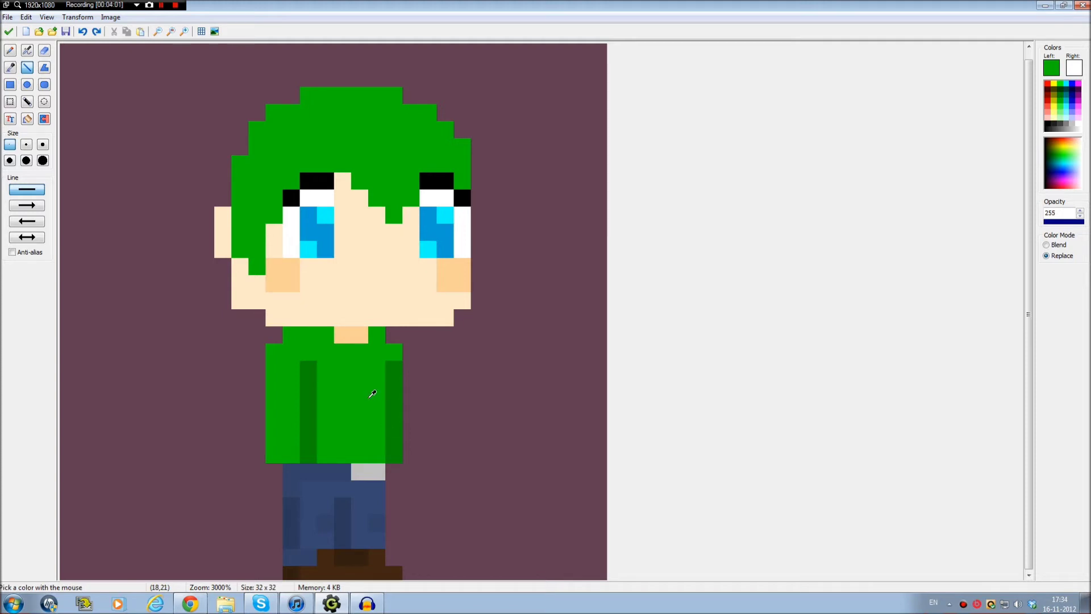
pyautogui.scroll(1, 425, 229)
pyautogui.moveTo(460, 187); pyautogui.dragTo(510, 220)
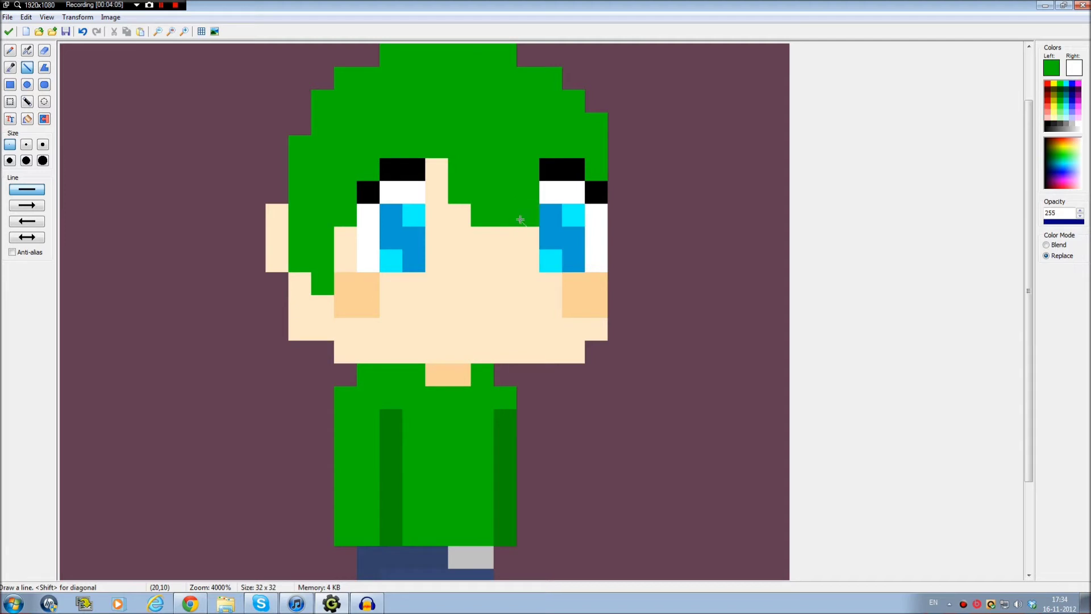
pyautogui.click(501, 238)
pyautogui.click(525, 232)
pyautogui.scroll(3, 521, 380)
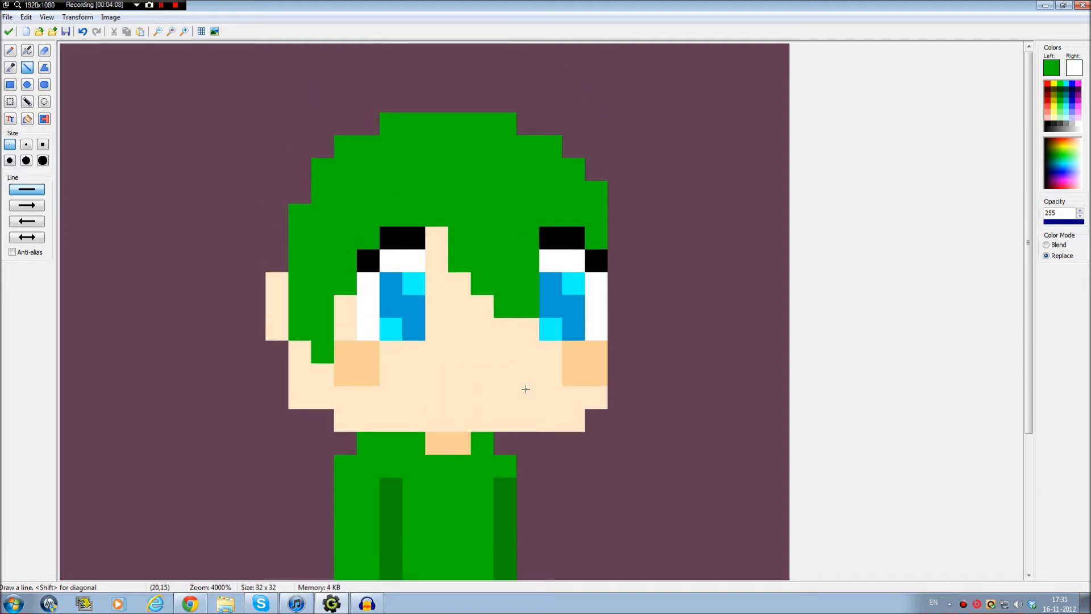
pyautogui.scroll(1, 690, 231)
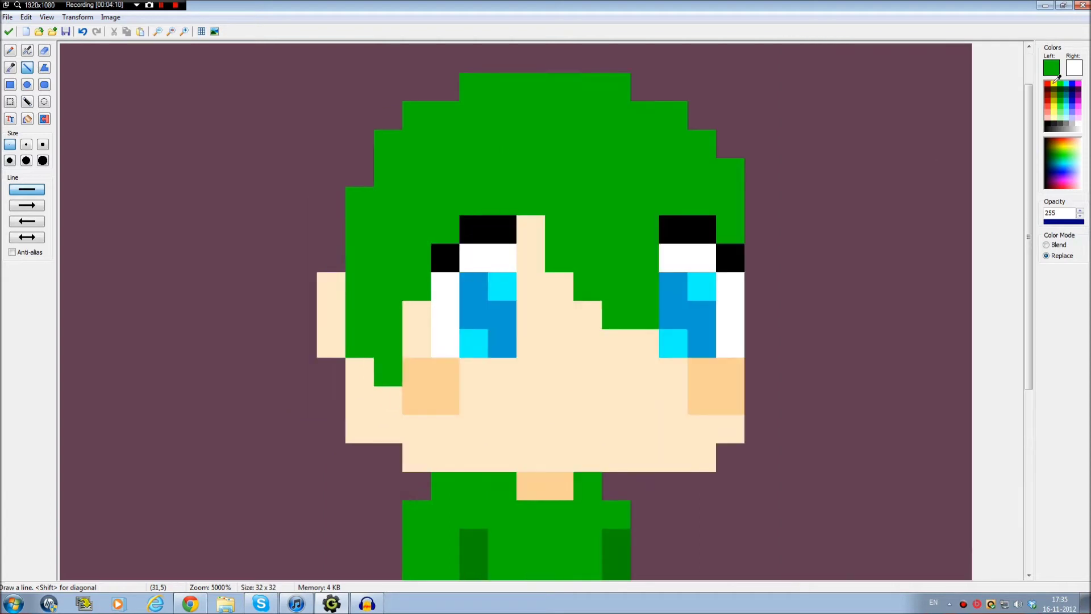
pyautogui.click(1054, 66)
# Mix a darker, bluer teal green as the drawing colour
pyautogui.moveTo(669, 230); pyautogui.dragTo(669, 238)
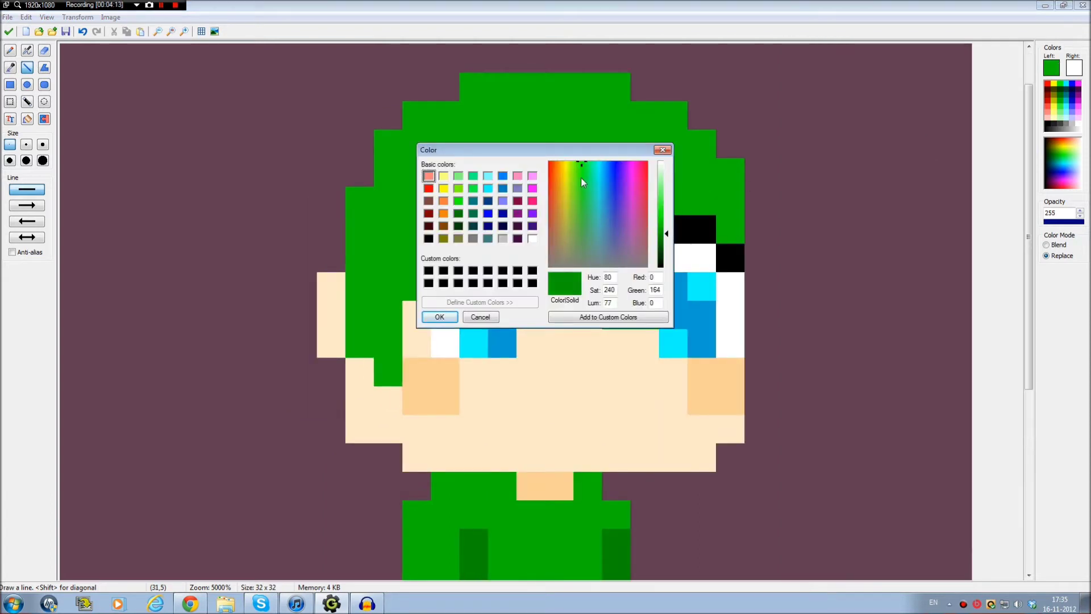
pyautogui.moveTo(584, 161); pyautogui.dragTo(589, 163)
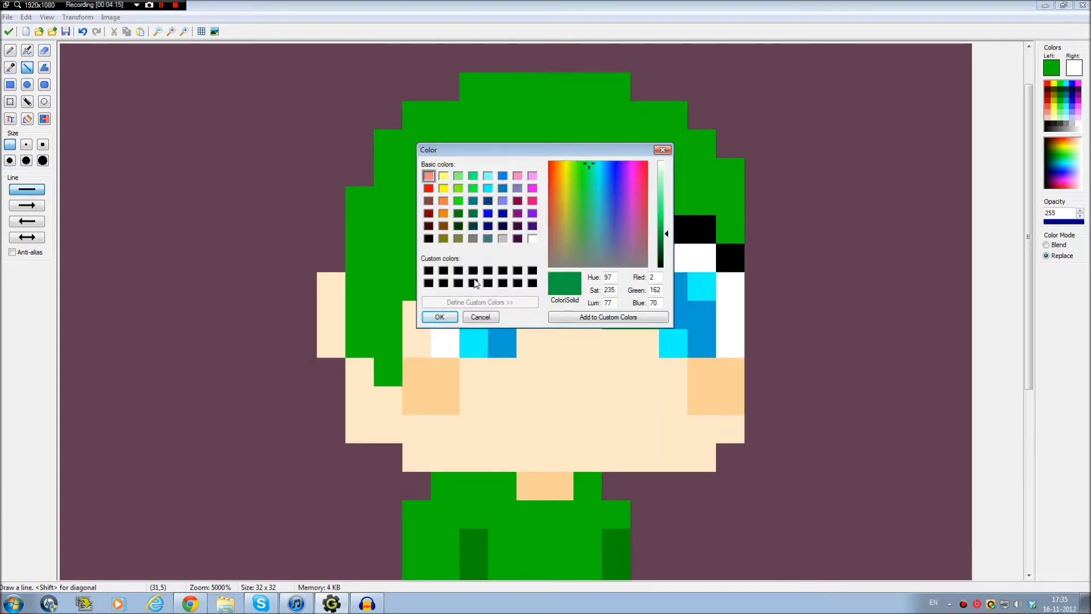
pyautogui.click(438, 317)
# Shade the hair's left edge and a few inner hair pixels in dark teal
pyautogui.moveTo(389, 341); pyautogui.dragTo(392, 323)
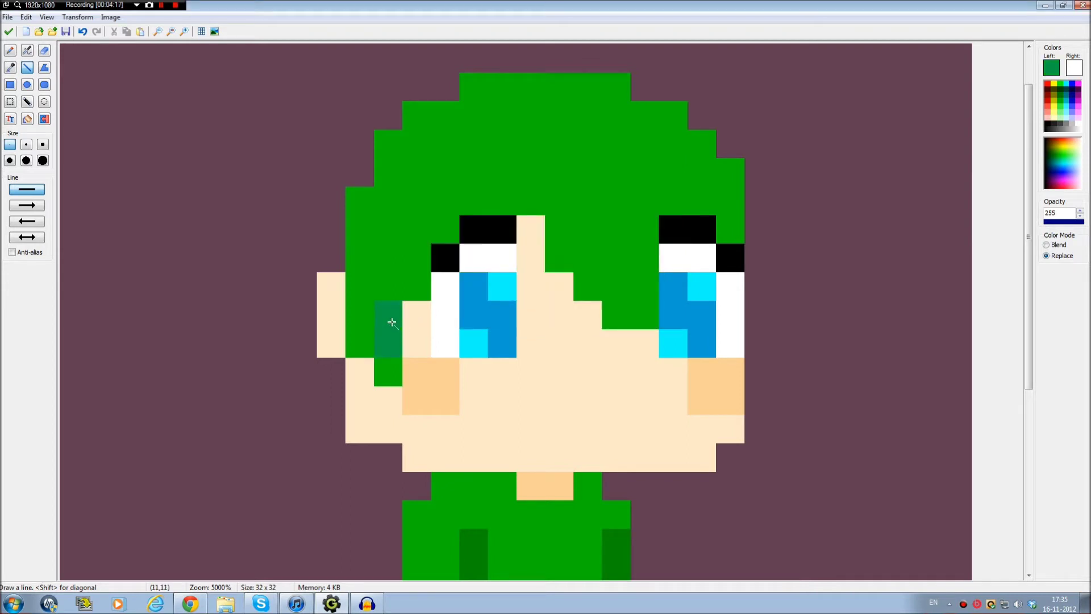
pyautogui.click(386, 366)
pyautogui.click(365, 319)
pyautogui.click(365, 334)
pyautogui.moveTo(367, 324); pyautogui.dragTo(384, 157)
pyautogui.click(420, 275)
pyautogui.click(450, 230)
pyautogui.click(509, 202)
# Repaint three stray dark pixels back to the bright hair green
pyautogui.keyDown('ctrl'); pyautogui.click(475, 206); pyautogui.keyUp('ctrl')
pyautogui.click(443, 225)
pyautogui.click(424, 257)
pyautogui.click(420, 279)
# Draw a dark teal strand across the fringe, then remove its topmost pixel and cover a stray one
pyautogui.keyDown('ctrl'); pyautogui.click(502, 202); pyautogui.keyUp('ctrl')
pyautogui.moveTo(565, 236); pyautogui.dragTo(608, 301)
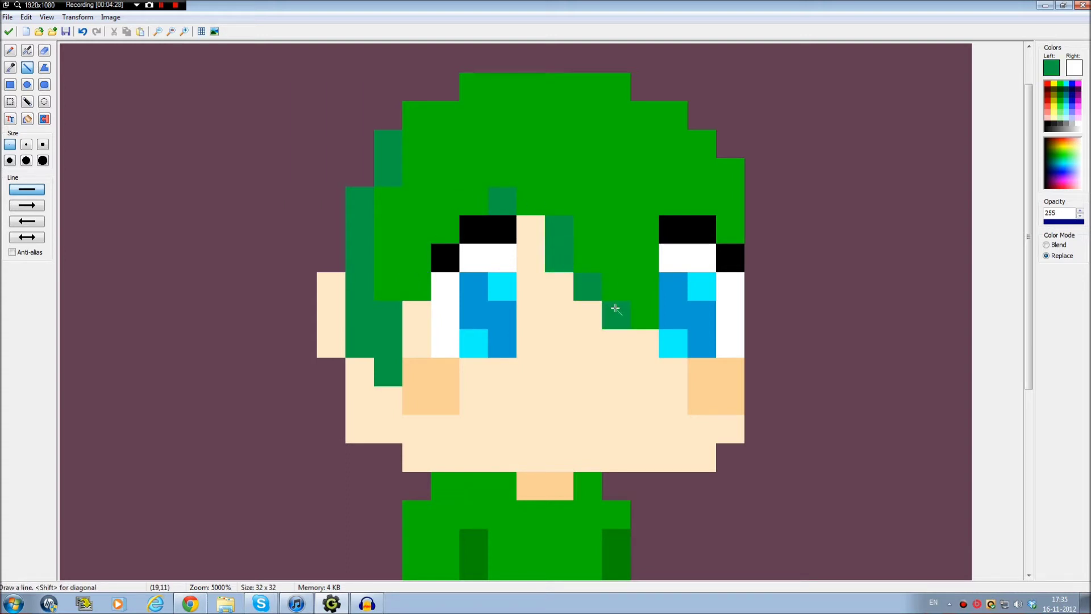
pyautogui.click(643, 317)
pyautogui.click(617, 286)
pyautogui.click(588, 257)
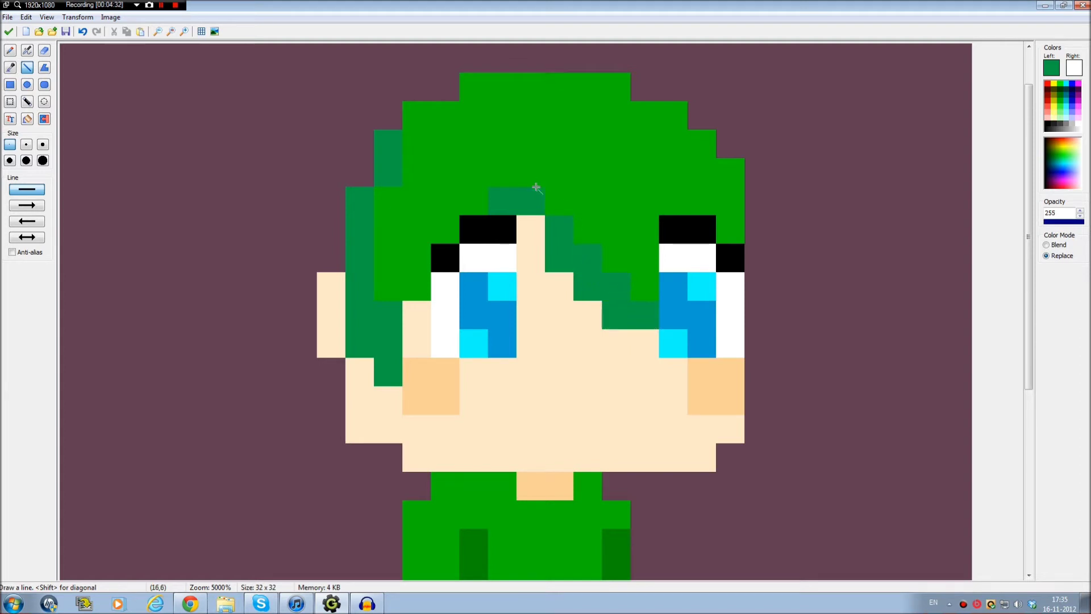
pyautogui.click(551, 203)
pyautogui.scroll(-1, 528, 251)
pyautogui.hotkey('ctrl', 'z')
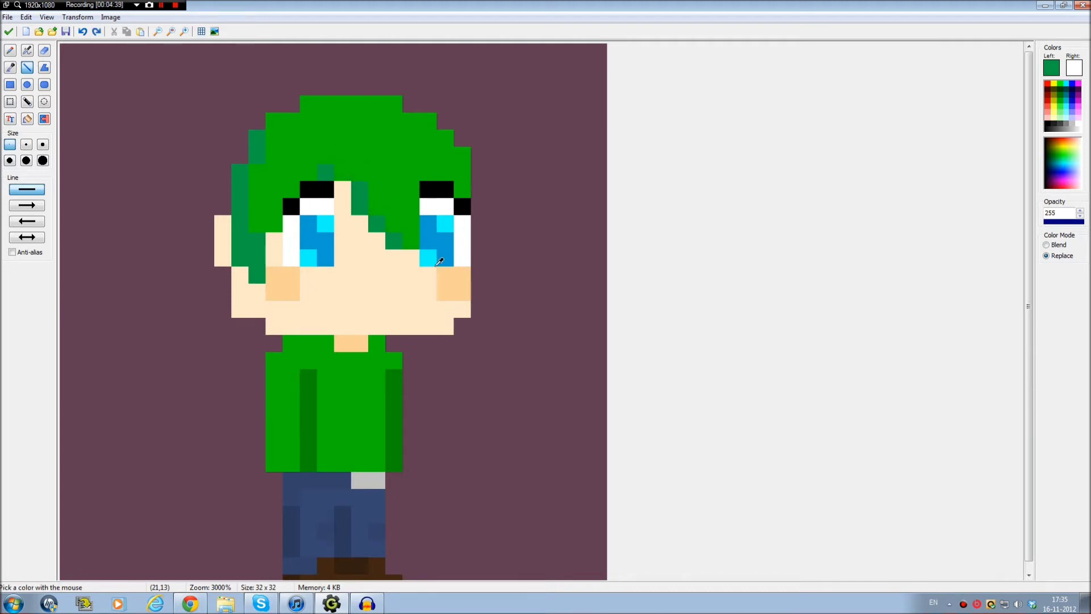
pyautogui.scroll(1, 317, 131)
pyautogui.keyDown('ctrl'); pyautogui.click(475, 183); pyautogui.keyUp('ctrl')
pyautogui.click(505, 195)
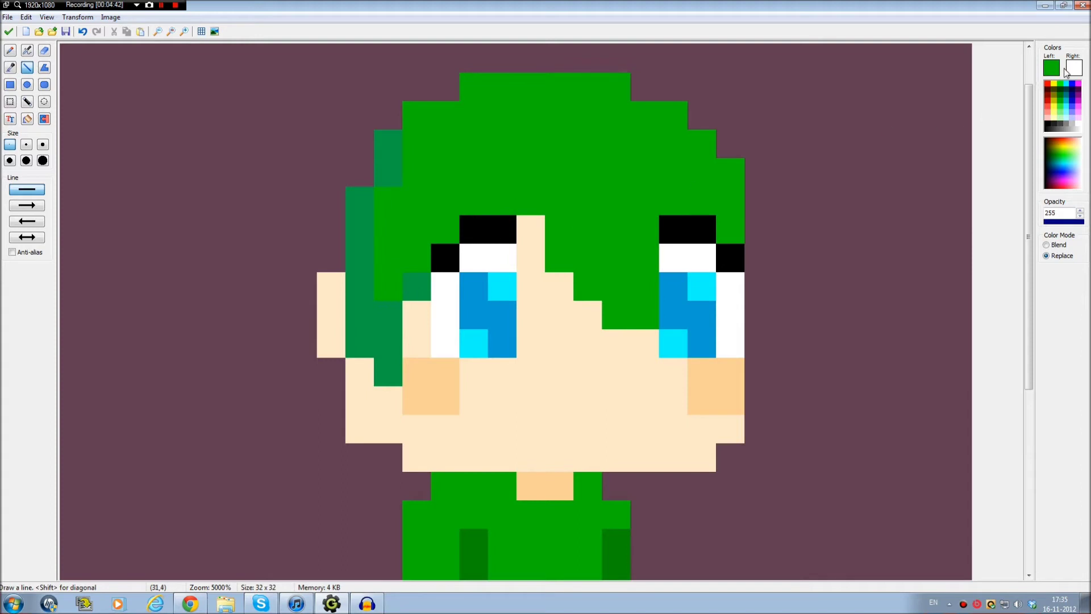
# Shade the hair's right edge and top row in dark teal
pyautogui.keyDown('ctrl'); pyautogui.click(416, 280); pyautogui.keyUp('ctrl')
pyautogui.moveTo(728, 178); pyautogui.dragTo(731, 225)
pyautogui.click(691, 133)
pyautogui.click(674, 116)
pyautogui.moveTo(620, 88); pyautogui.dragTo(474, 91)
pyautogui.click(423, 122)
pyautogui.click(641, 107)
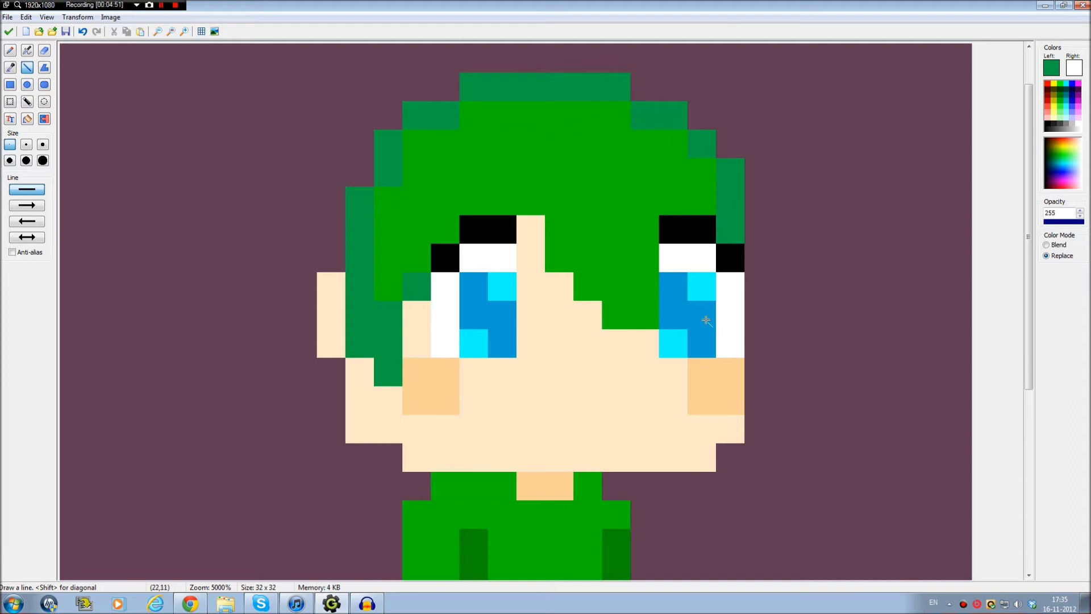
pyautogui.scroll(2, 705, 320)
pyautogui.scroll(-4, 749, 446)
pyautogui.scroll(1, 775, 242)
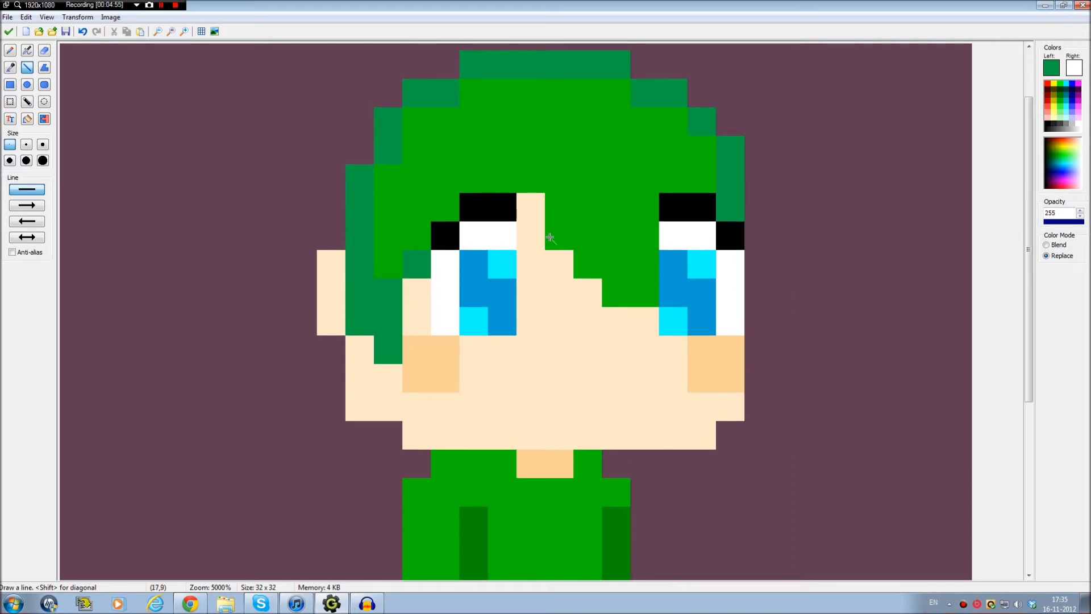
# Revert a dark left-side strip and repaint the inner left-edge hair pixels bright green
pyautogui.click(422, 118)
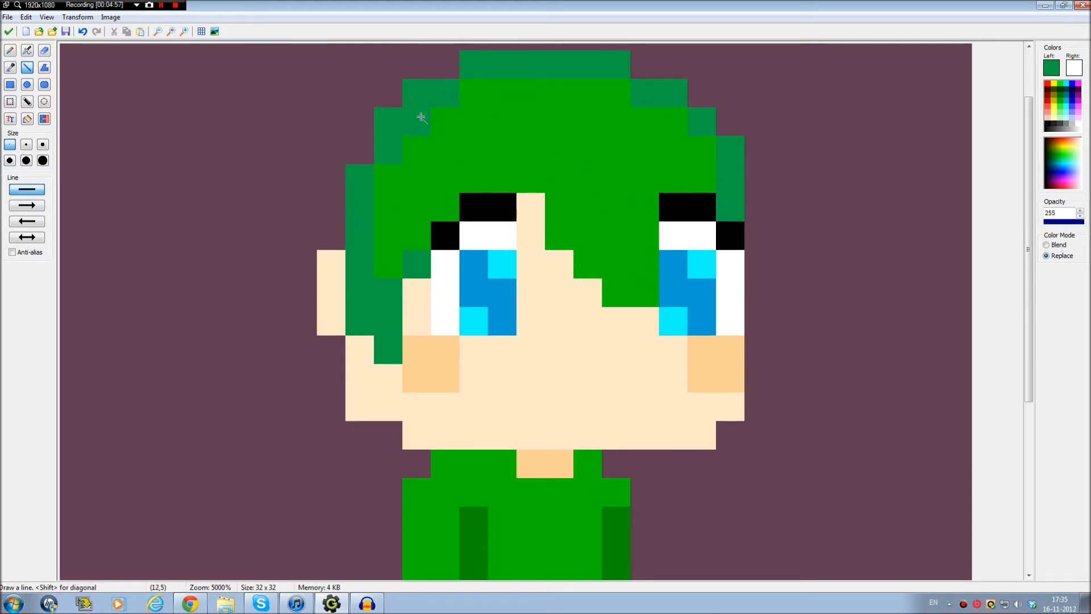
pyautogui.moveTo(385, 166); pyautogui.dragTo(383, 197)
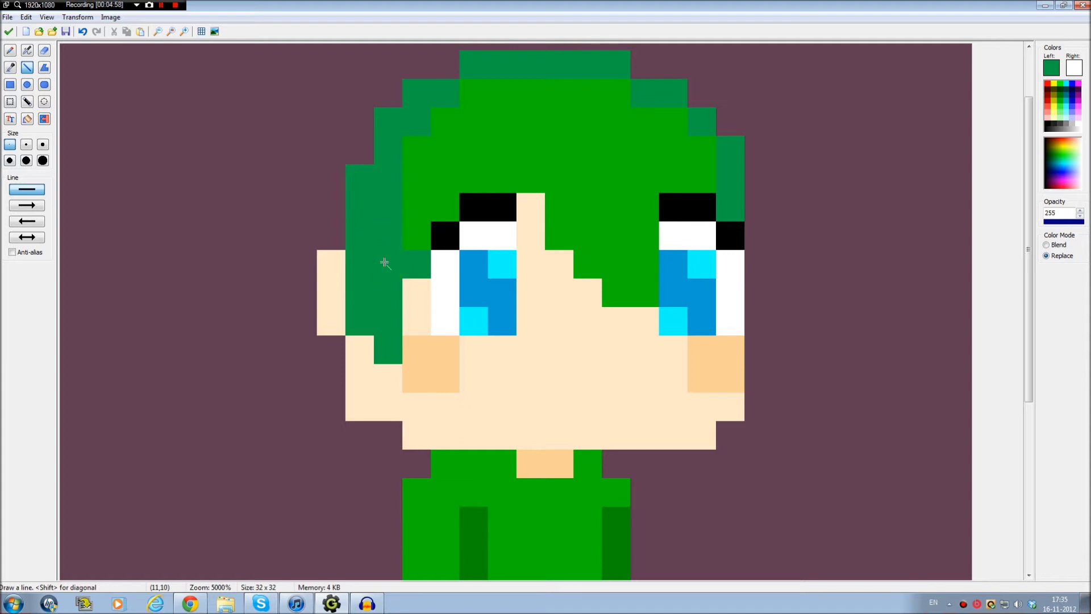
pyautogui.hotkey('ctrl', 'z')
pyautogui.keyDown('ctrl'); pyautogui.click(528, 154); pyautogui.keyUp('ctrl')
pyautogui.click(441, 93)
pyautogui.moveTo(418, 95)
pyautogui.mouseDown()
pyautogui.moveTo(382, 143)
pyautogui.moveTo(368, 120)
pyautogui.mouseUp()
# Extend the hair outward on the left and darken the top-left pixels in dark green
pyautogui.keyDown('ctrl'); pyautogui.click(366, 173); pyautogui.keyUp('ctrl')
pyautogui.click(386, 97)
pyautogui.press('k')
pyautogui.hotkey('ctrl', 'z')
pyautogui.hotkey('ctrl', 'z')
pyautogui.moveTo(330, 234)
pyautogui.mouseDown()
pyautogui.moveTo(337, 181)
pyautogui.moveTo(369, 123)
pyautogui.mouseUp()
pyautogui.click(383, 91)
pyautogui.moveTo(417, 66); pyautogui.dragTo(441, 59)
pyautogui.click(419, 101)
pyautogui.click(645, 64)
pyautogui.moveTo(383, 121); pyautogui.dragTo(385, 178)
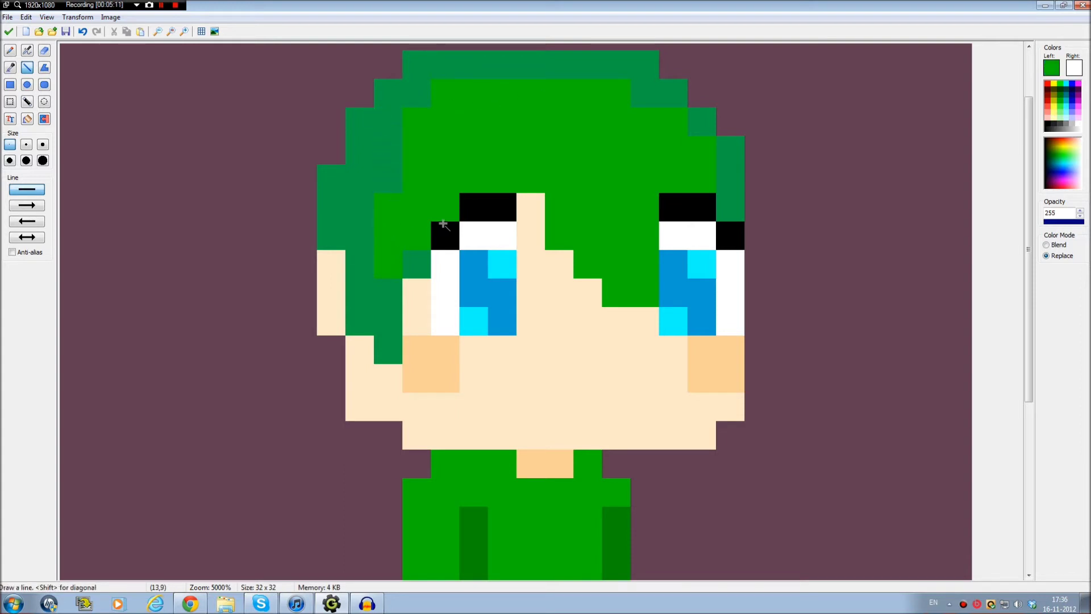
# Add dark outline pixels at the hair's top right, erasing two excess pixels to transparent
pyautogui.click(668, 67)
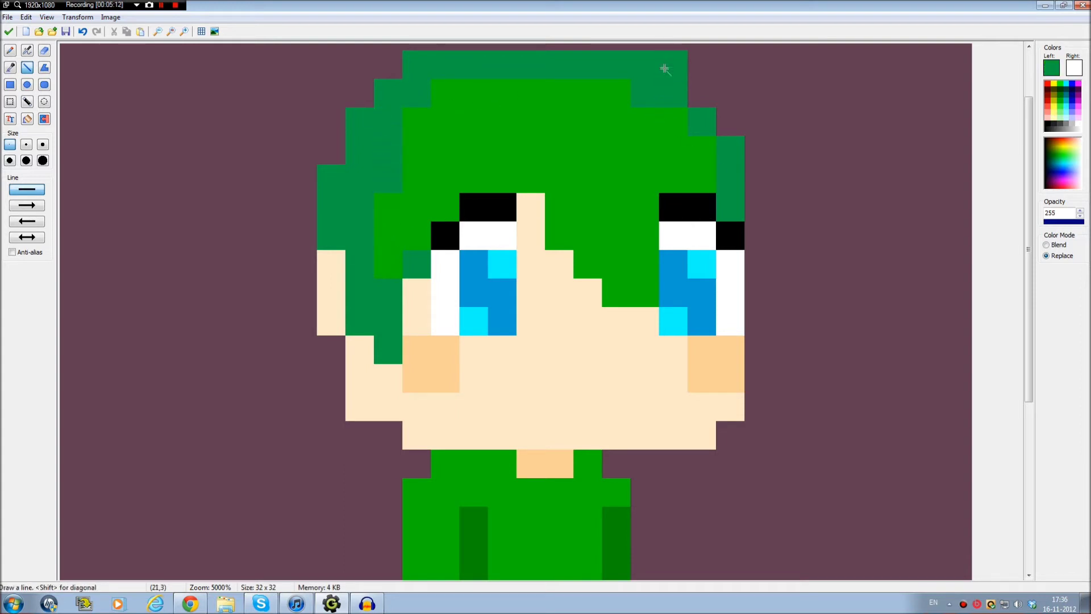
pyautogui.click(700, 103)
pyautogui.hotkey('ctrl', 'z')
pyautogui.click(705, 101)
pyautogui.click(729, 127)
pyautogui.press('ctrl')
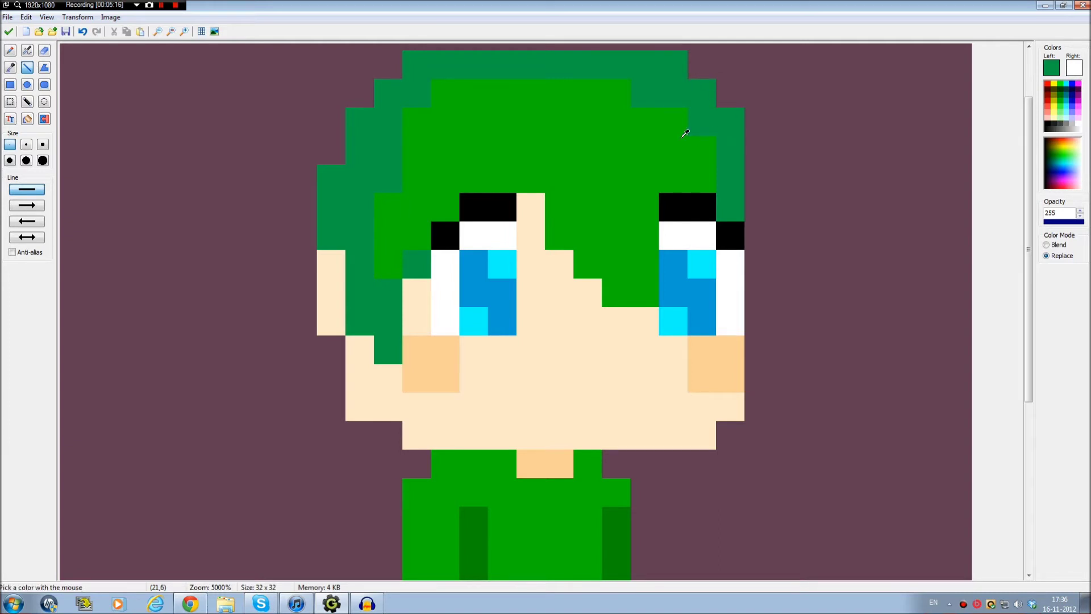
pyautogui.click(699, 55)
pyautogui.click(682, 60)
pyautogui.click(734, 117)
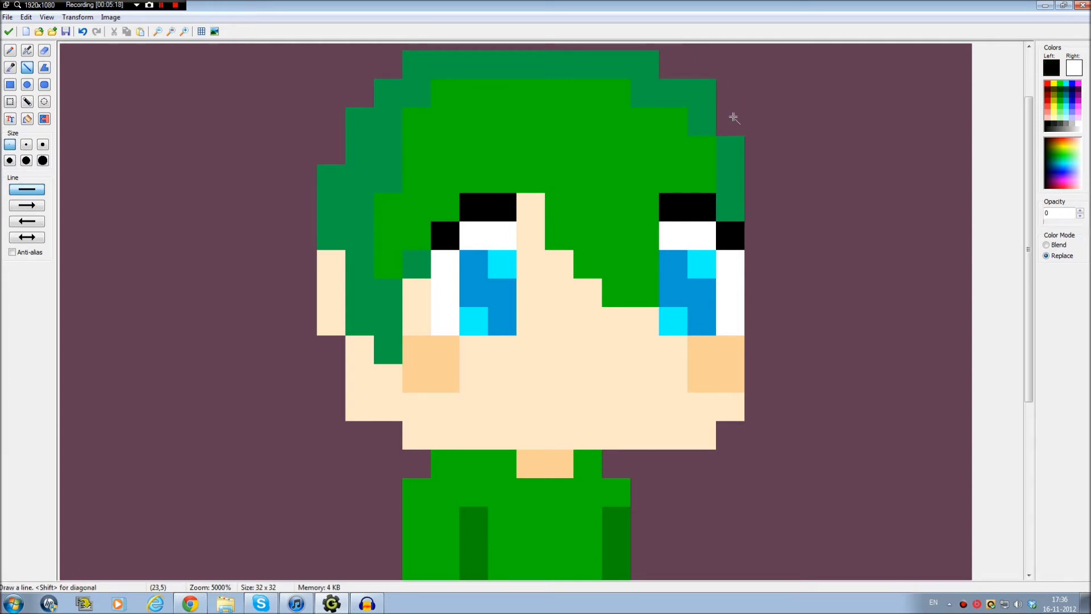
# Extend the dark green hair down past the right eye, trying and undoing a strand below the fringe
pyautogui.press('k')
pyautogui.click(728, 173)
pyautogui.moveTo(754, 211); pyautogui.dragTo(758, 253)
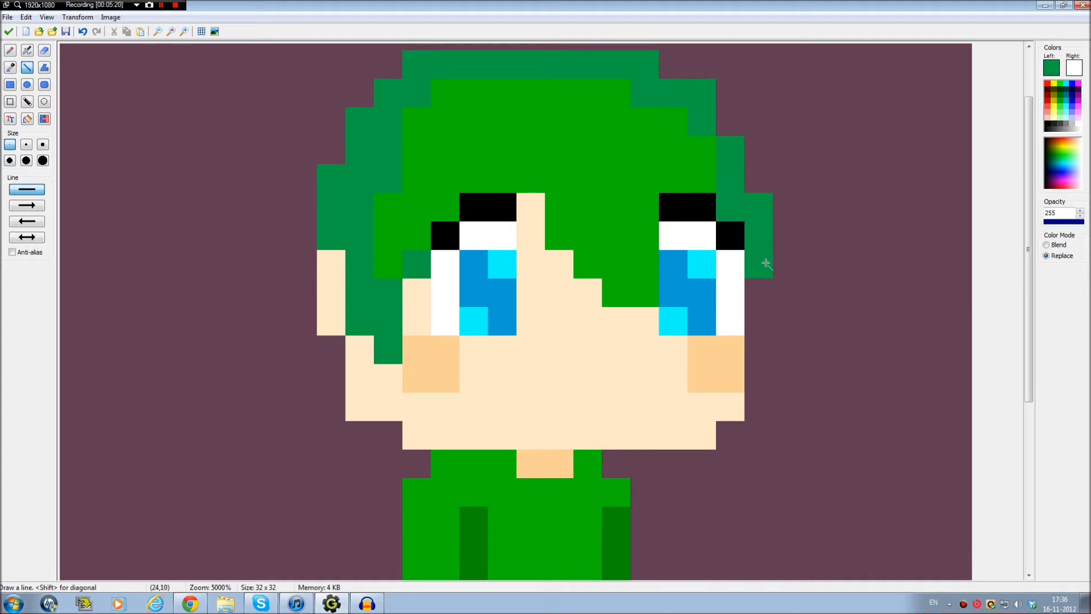
pyautogui.moveTo(642, 288); pyautogui.dragTo(594, 266)
pyautogui.hotkey('ctrl', 'z')
# Adjust the drawing green's brightness, hue and saturation in the Color dialog
pyautogui.click(1053, 68)
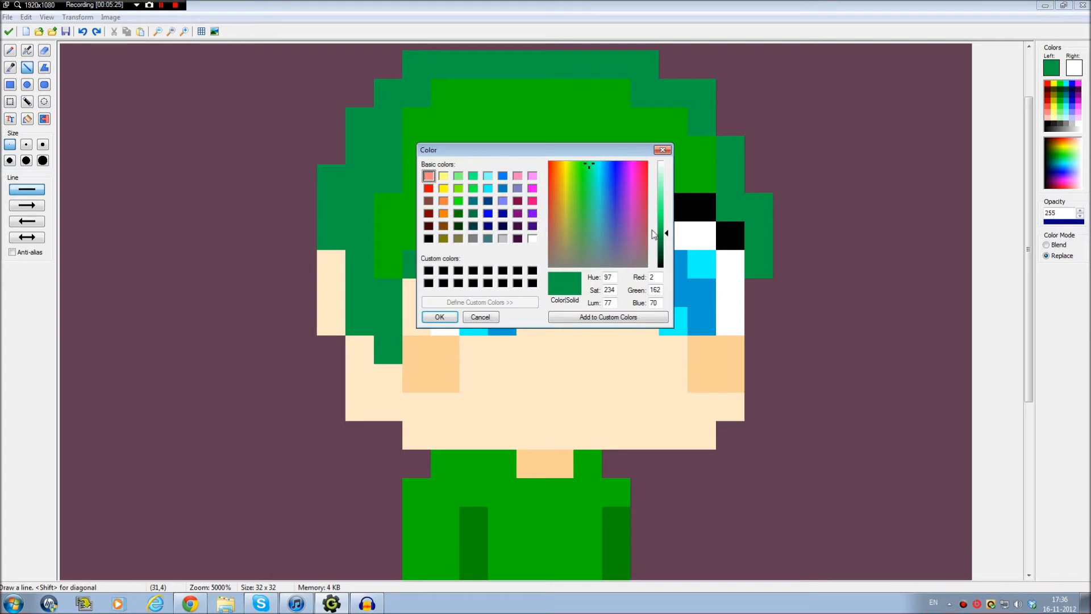
pyautogui.moveTo(668, 232); pyautogui.dragTo(668, 230)
pyautogui.click(455, 317)
pyautogui.press('k')
pyautogui.click(561, 176)
pyautogui.click(1052, 67)
pyautogui.click(584, 163)
pyautogui.click(587, 163)
pyautogui.moveTo(668, 228); pyautogui.dragTo(668, 231)
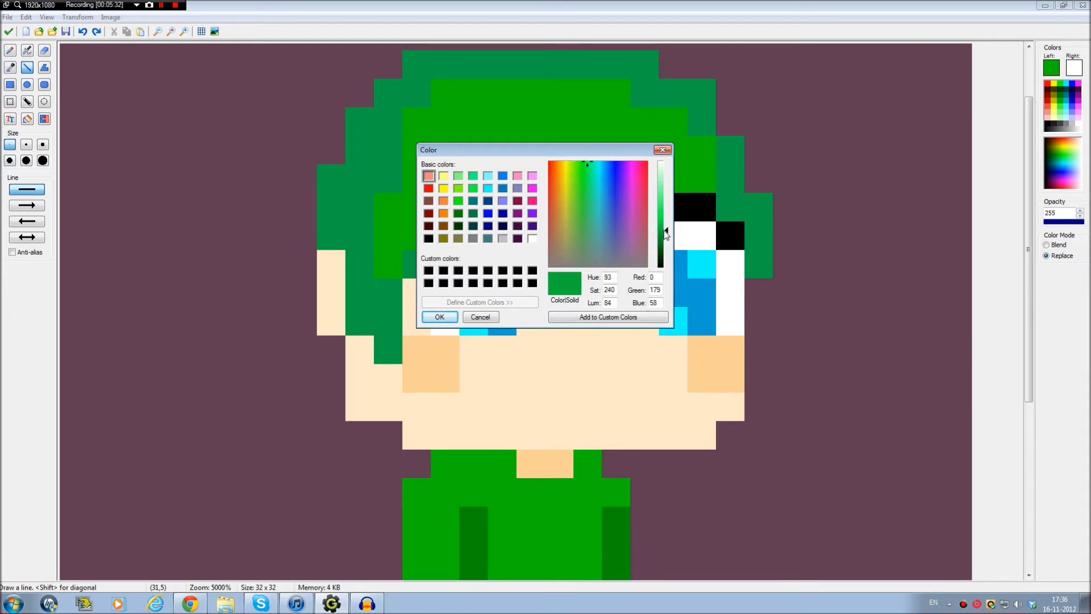
pyautogui.click(452, 315)
# Recolour the hair's matching green pixels with a slightly darker green
pyautogui.click(44, 118)
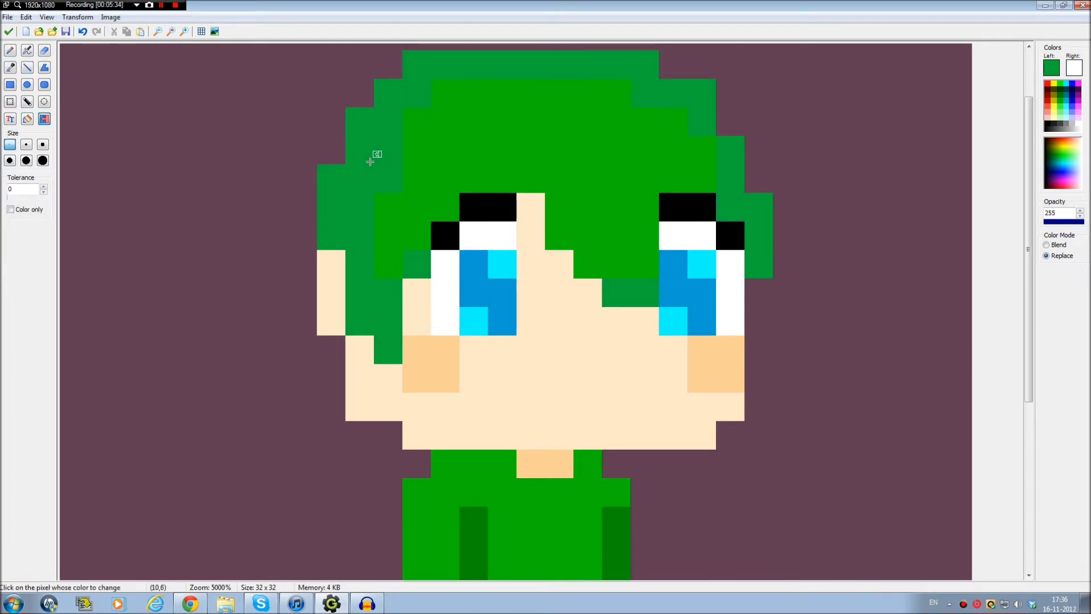
pyautogui.scroll(-2, 392, 265)
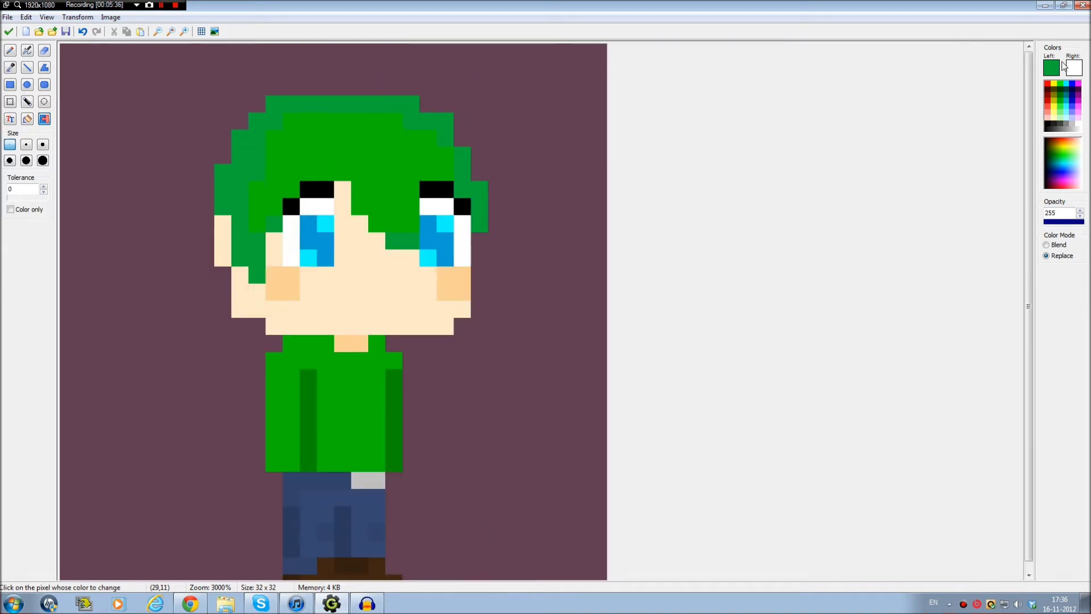
pyautogui.click(1062, 67)
pyautogui.click(667, 234)
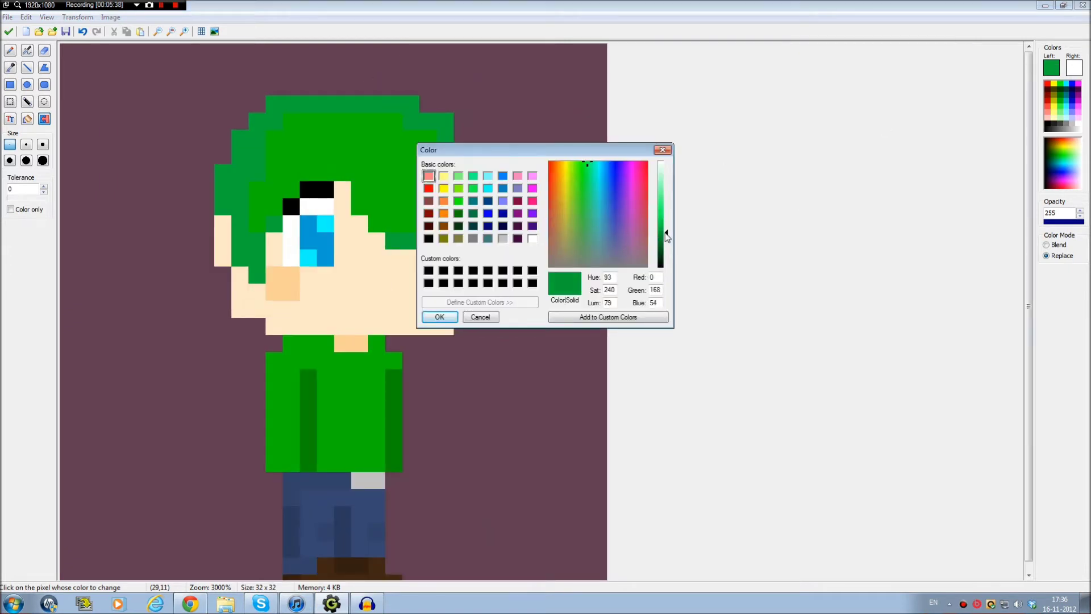
pyautogui.click(440, 316)
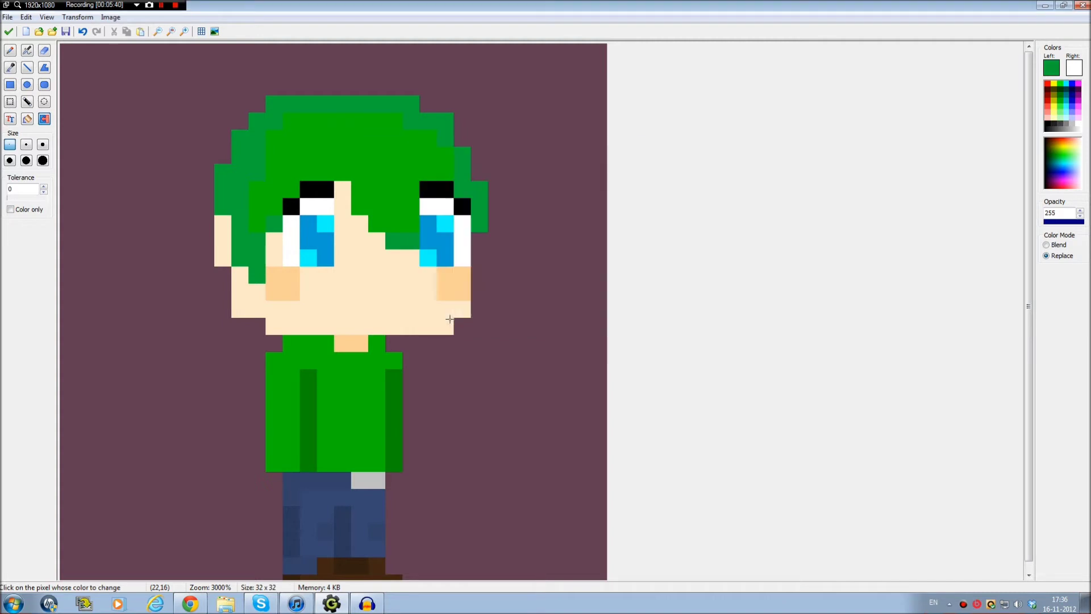
pyautogui.scroll(2, 260, 159)
pyautogui.moveTo(581, 186); pyautogui.dragTo(614, 261)
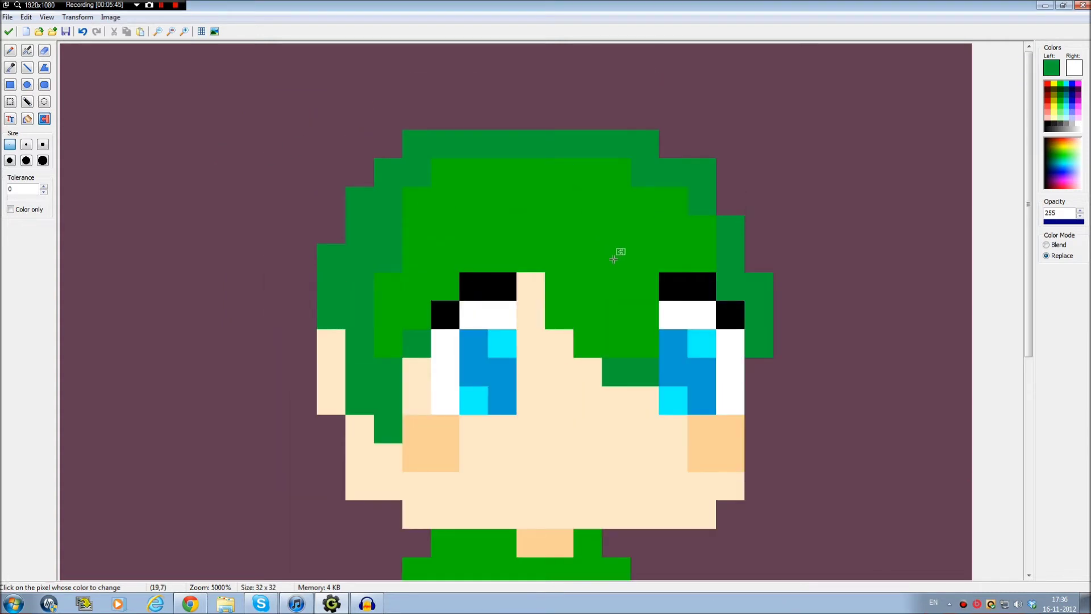
# With the Pencil and hair green, try and undo two hair-lock strokes down the left of the face
pyautogui.click(9, 51)
pyautogui.press('k')
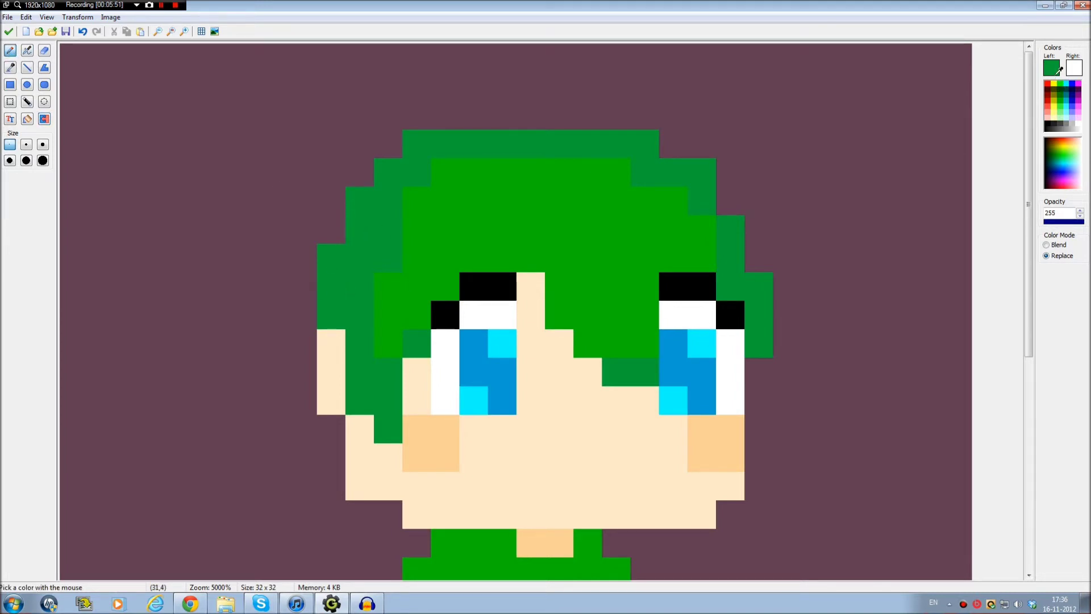
pyautogui.scroll(-3, 629, 434)
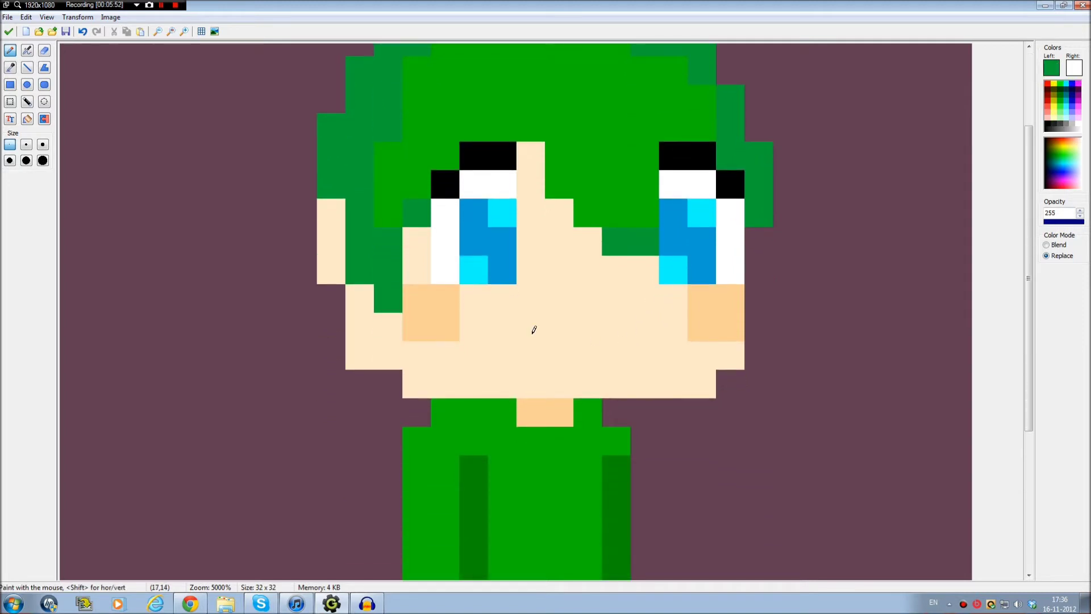
pyautogui.click(382, 246)
pyautogui.moveTo(323, 288)
pyautogui.mouseDown()
pyautogui.moveTo(260, 451)
pyautogui.moveTo(246, 458)
pyautogui.mouseUp()
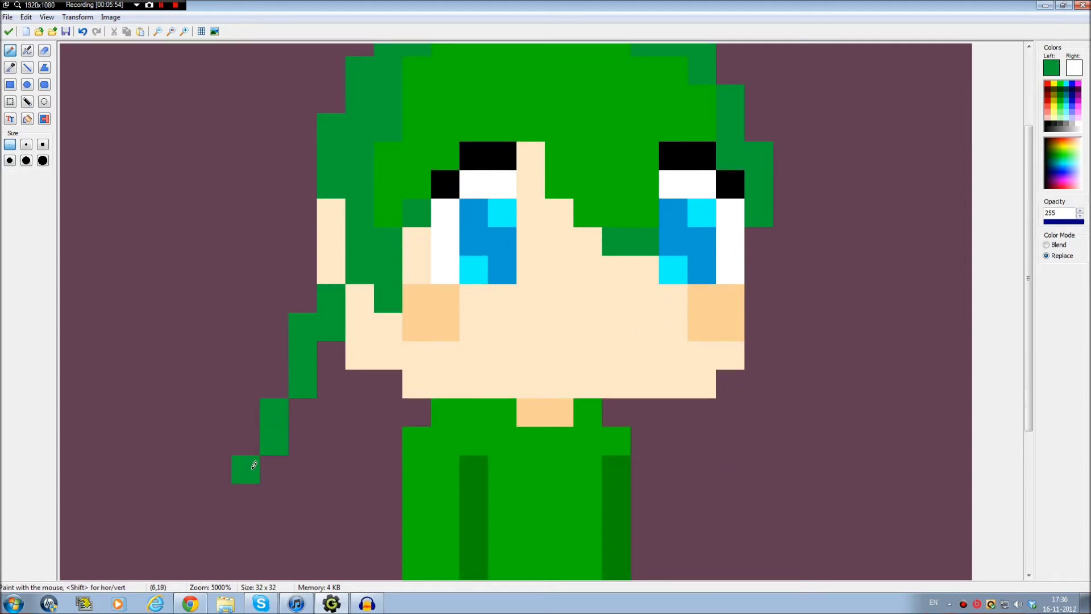
pyautogui.hotkey('ctrl', 'z')
pyautogui.moveTo(333, 307)
pyautogui.mouseDown()
pyautogui.moveTo(342, 416)
pyautogui.moveTo(358, 433)
pyautogui.mouseUp()
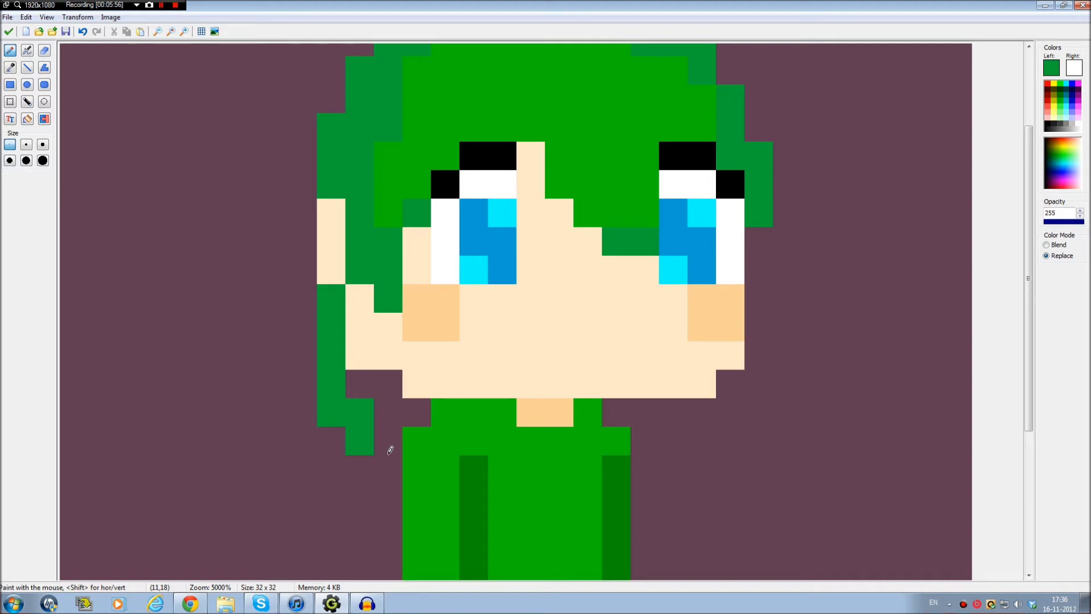
pyautogui.hotkey('ctrl', 'z')
pyautogui.scroll(1, 426, 419)
pyautogui.scroll(-2, 425, 418)
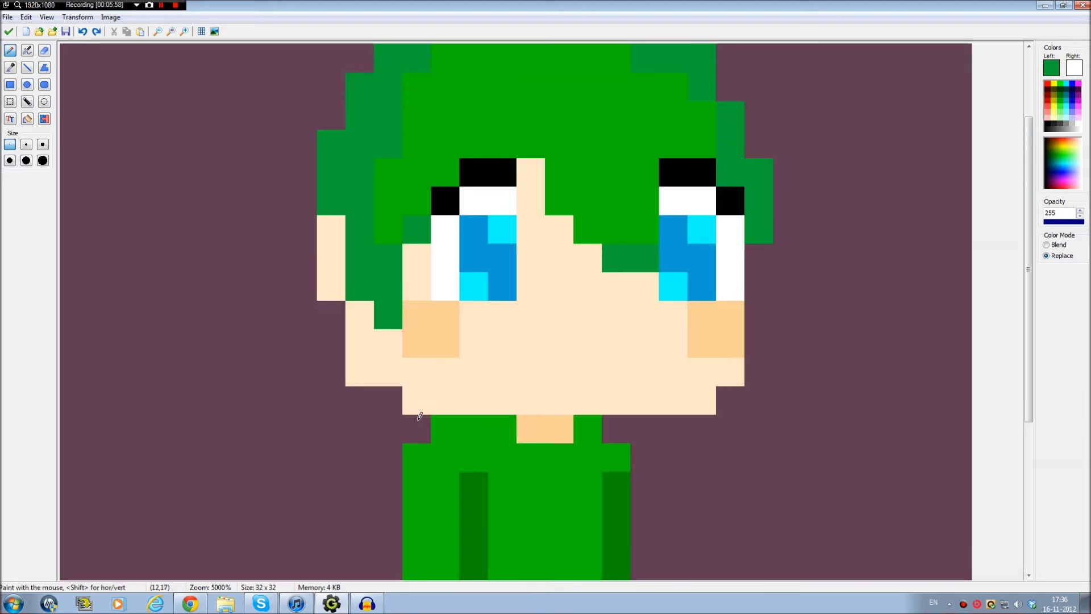
pyautogui.scroll(1, 355, 324)
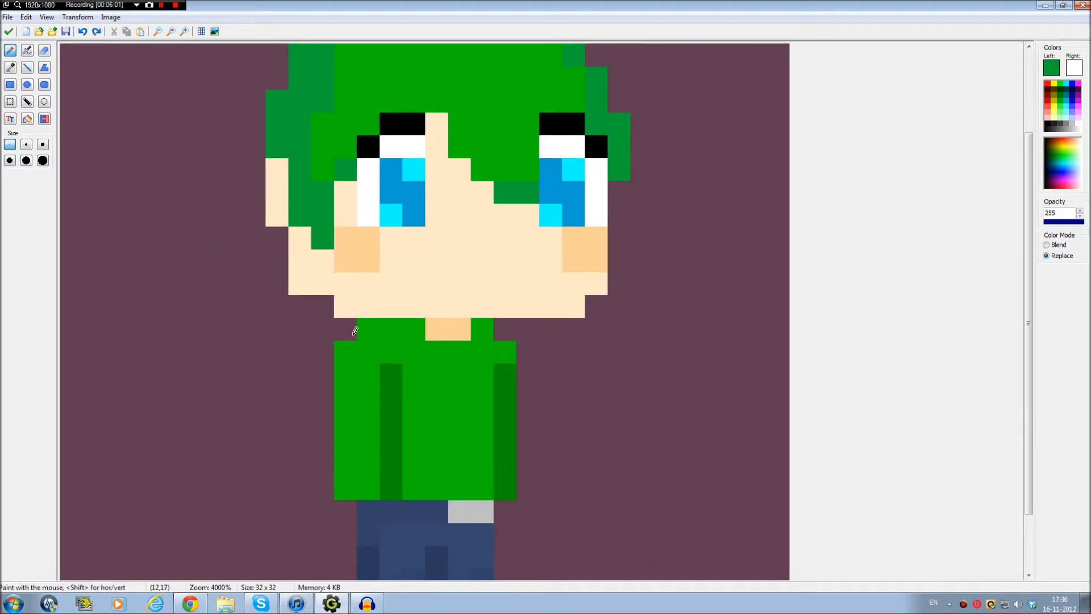
pyautogui.scroll(1, 382, 397)
pyautogui.scroll(-3, 441, 398)
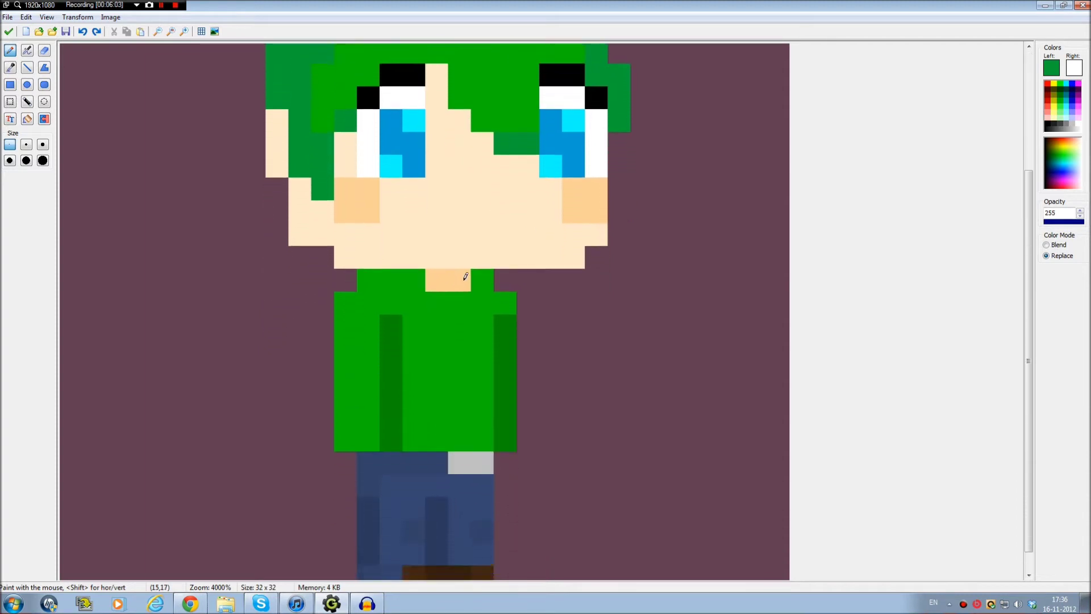
pyautogui.scroll(4, 450, 236)
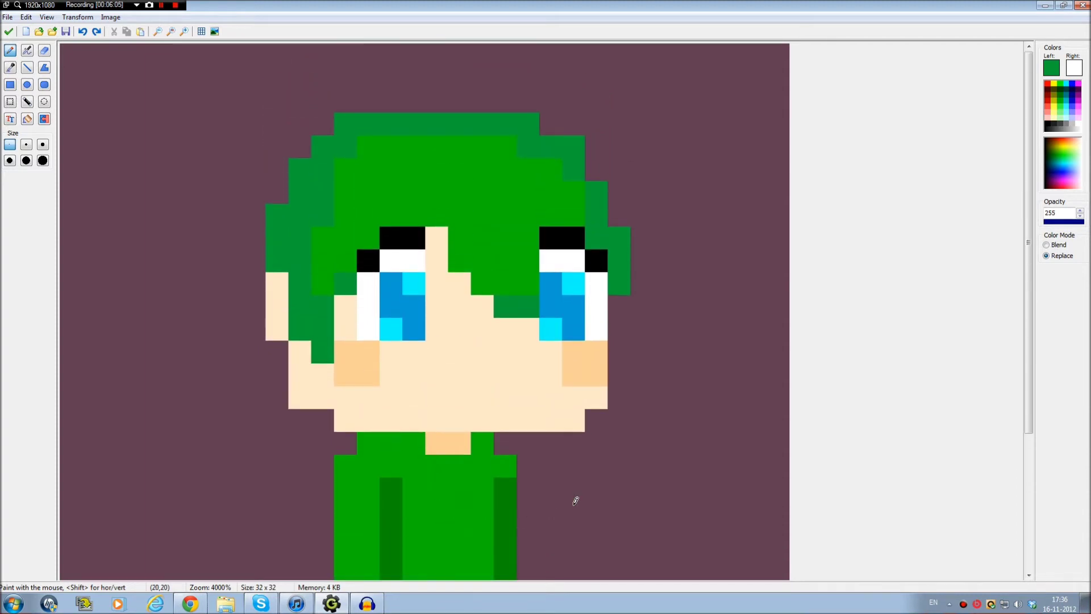
pyautogui.scroll(-3, 582, 341)
pyautogui.scroll(3, 564, 420)
pyautogui.scroll(-3, 587, 343)
pyautogui.scroll(3, 562, 489)
pyautogui.scroll(-3, 587, 343)
pyautogui.scroll(1, 580, 396)
pyautogui.scroll(1, 580, 396)
# Paint hair hanging down the left of the face past the neck, undoing the last strokes
pyautogui.moveTo(282, 341)
pyautogui.mouseDown()
pyautogui.moveTo(282, 419)
pyautogui.moveTo(328, 553)
pyautogui.mouseUp()
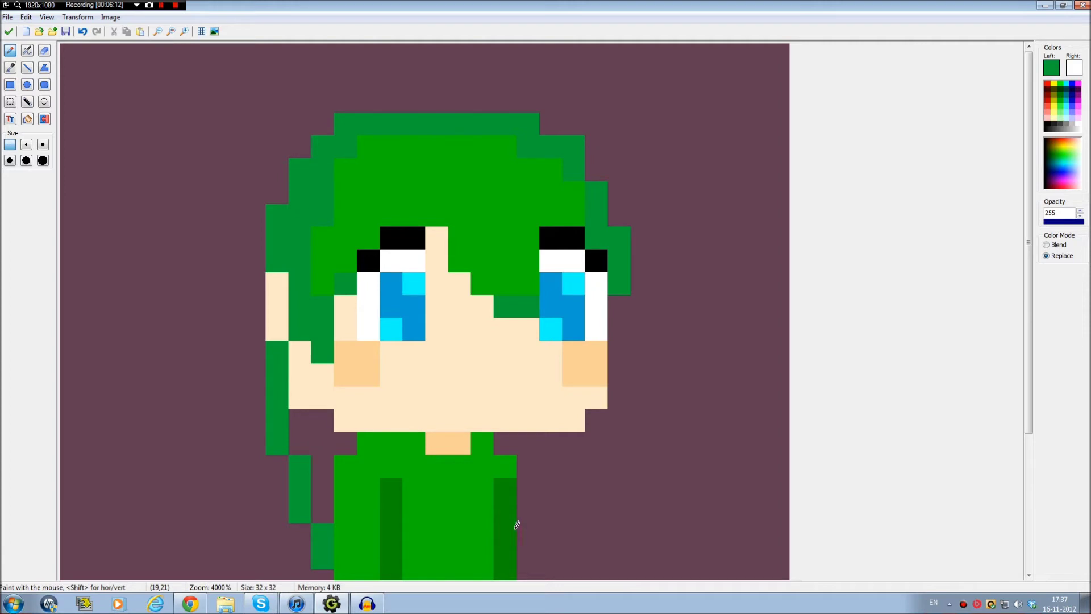
pyautogui.moveTo(298, 418)
pyautogui.mouseDown()
pyautogui.moveTo(307, 438)
pyautogui.moveTo(322, 421)
pyautogui.moveTo(324, 512)
pyautogui.mouseUp()
pyautogui.click(344, 447)
pyautogui.hotkey('ctrl', 'z')
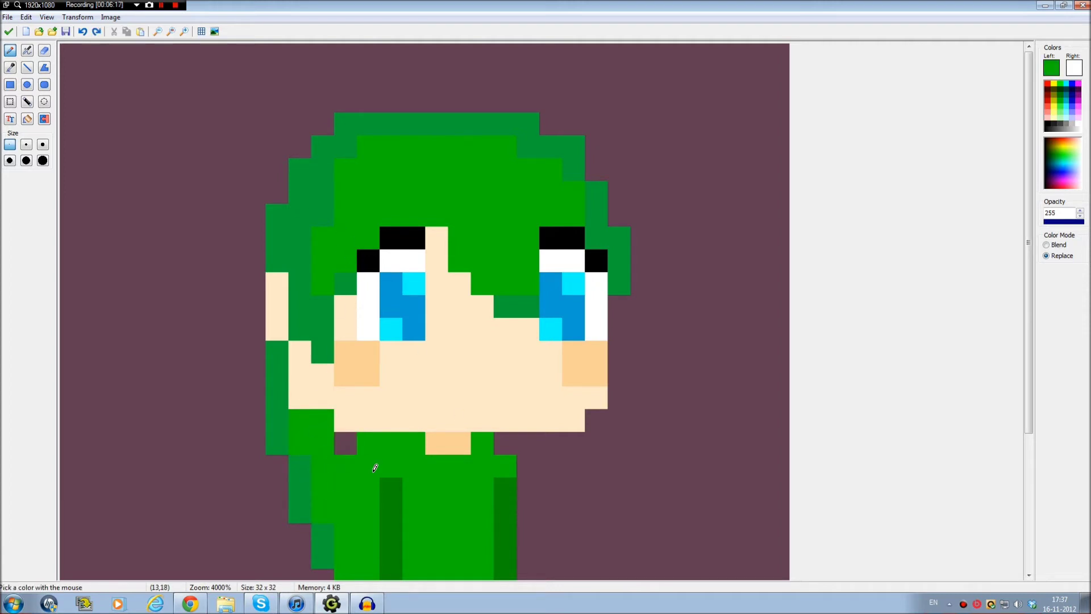
pyautogui.hotkey('ctrl', 'z')
# Shade the shirt beside the collar dark green and fill two neck gaps bright green
pyautogui.keyDown('ctrl'); pyautogui.click(396, 483); pyautogui.keyUp('ctrl')
pyautogui.moveTo(342, 465); pyautogui.dragTo(345, 572)
pyautogui.click(373, 442)
pyautogui.moveTo(375, 438)
pyautogui.mouseDown()
pyautogui.moveTo(371, 463)
pyautogui.moveTo(386, 449)
pyautogui.moveTo(320, 461)
pyautogui.moveTo(319, 513)
pyautogui.mouseUp()
pyautogui.keyDown('ctrl'); pyautogui.click(319, 444); pyautogui.keyUp('ctrl')
pyautogui.moveTo(350, 438); pyautogui.dragTo(333, 437)
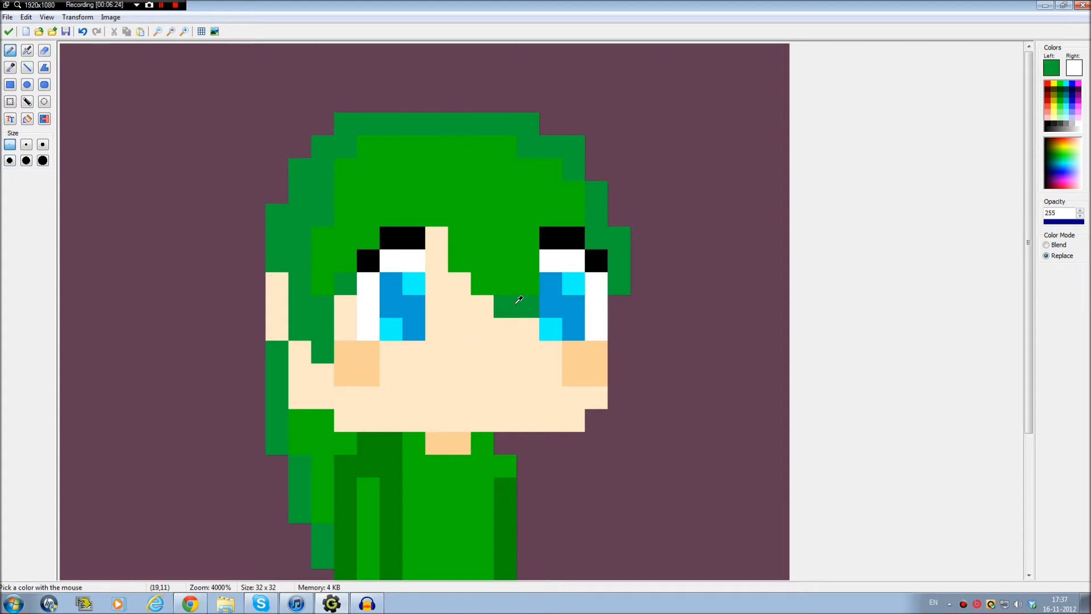
# Add dark green and teal shading pixels around the right of the collar
pyautogui.keyDown('ctrl'); pyautogui.click(508, 490); pyautogui.keyUp('ctrl')
pyautogui.click(505, 468)
pyautogui.click(483, 446)
pyautogui.keyDown('ctrl'); pyautogui.click(519, 306); pyautogui.keyUp('ctrl')
pyautogui.click(514, 442)
pyautogui.moveTo(517, 437); pyautogui.dragTo(522, 451)
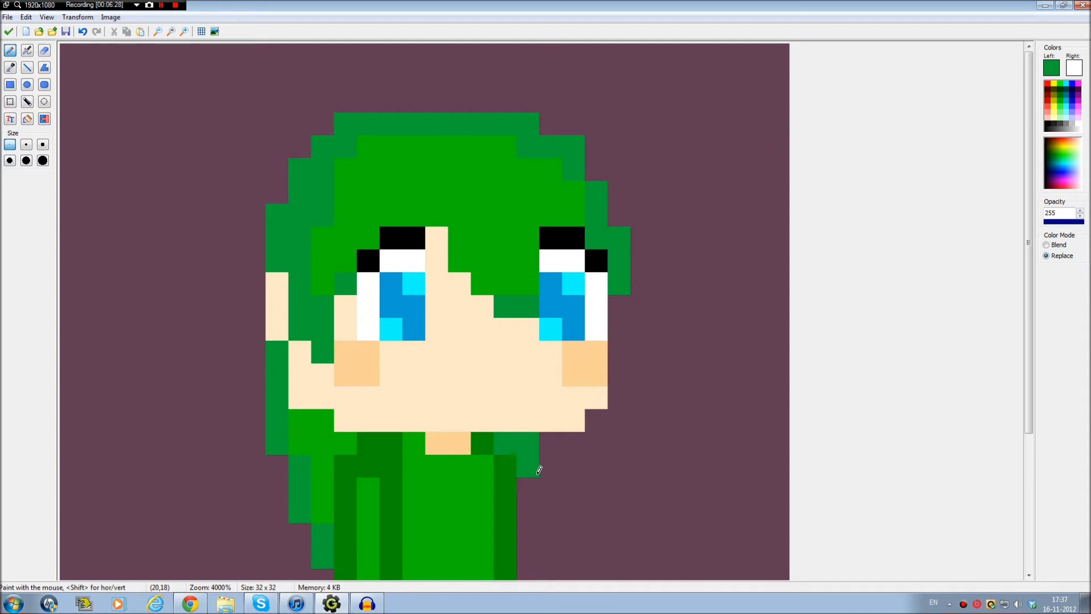
# Tidy the collar edge: remove the stray green pixel and shift the collar green one pixel right
pyautogui.scroll(-2, 539, 470)
pyautogui.hotkey('ctrl', 'z')
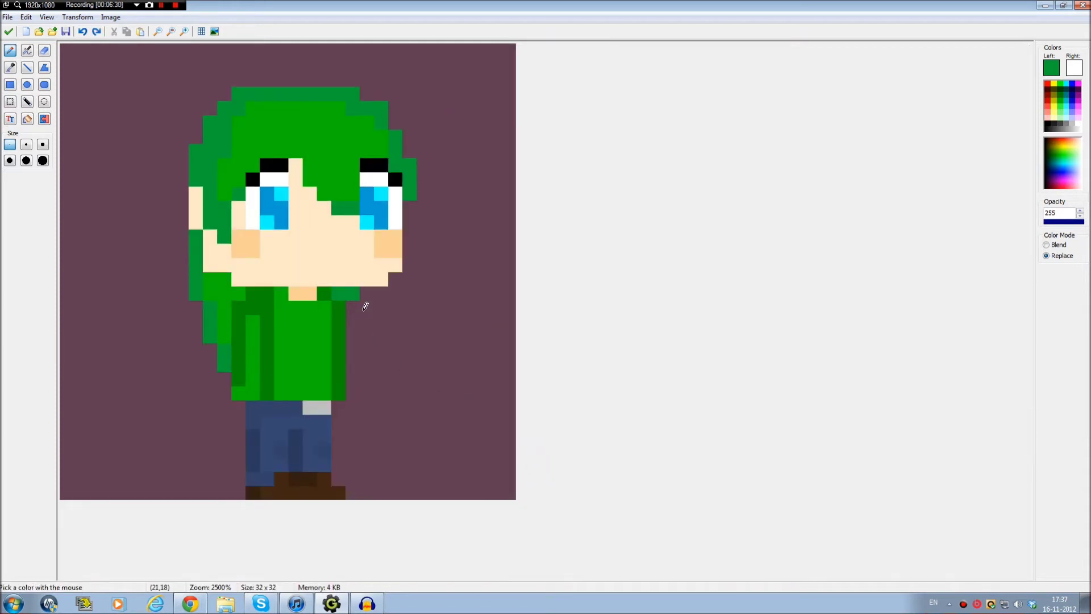
pyautogui.keyDown('ctrl'); pyautogui.click(366, 307); pyautogui.keyUp('ctrl')
pyautogui.click(355, 294)
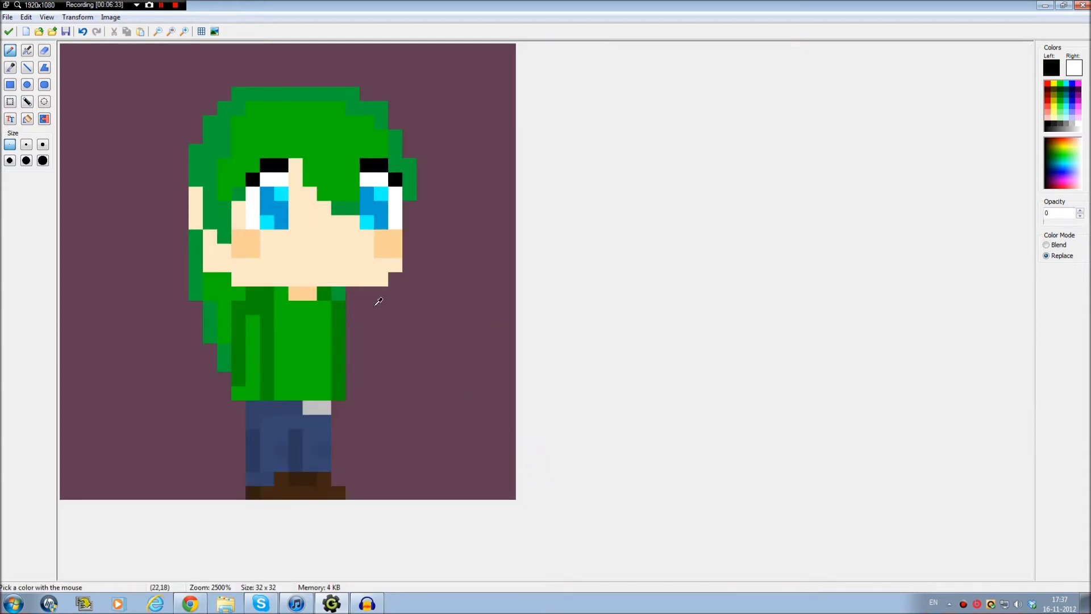
pyautogui.keyDown('ctrl'); pyautogui.click(340, 292); pyautogui.keyUp('ctrl')
pyautogui.click(352, 287)
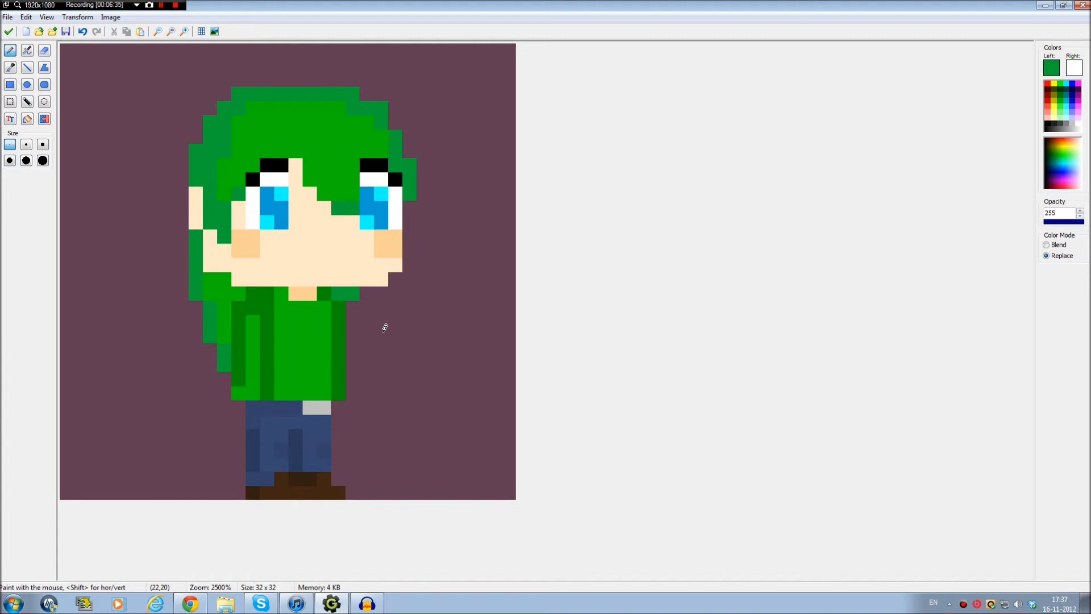
# Set the paint colour to a brighter, lighter yellow-green
pyautogui.scroll(1, 382, 330)
pyautogui.scroll(2, 397, 390)
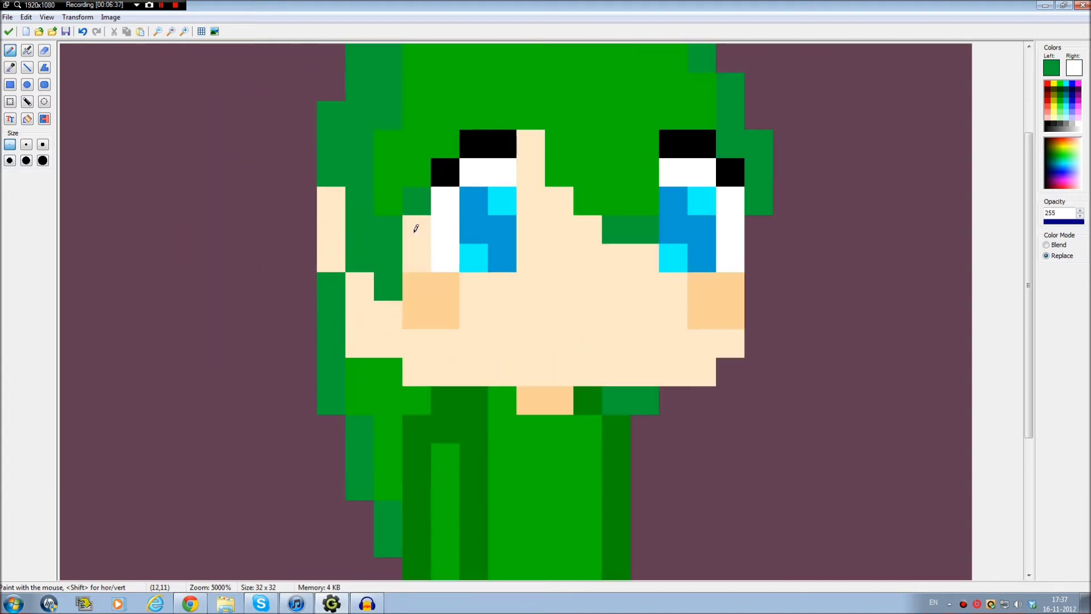
pyautogui.scroll(2, 437, 206)
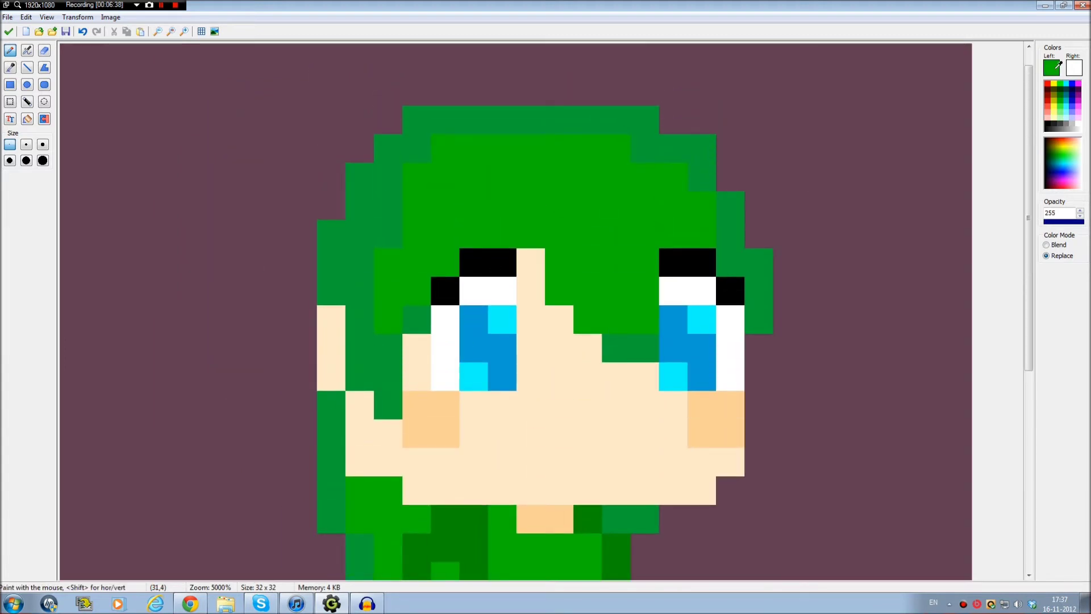
pyautogui.click(1052, 67)
pyautogui.moveTo(666, 228); pyautogui.dragTo(666, 221)
pyautogui.click(581, 162)
pyautogui.moveTo(578, 162); pyautogui.dragTo(577, 162)
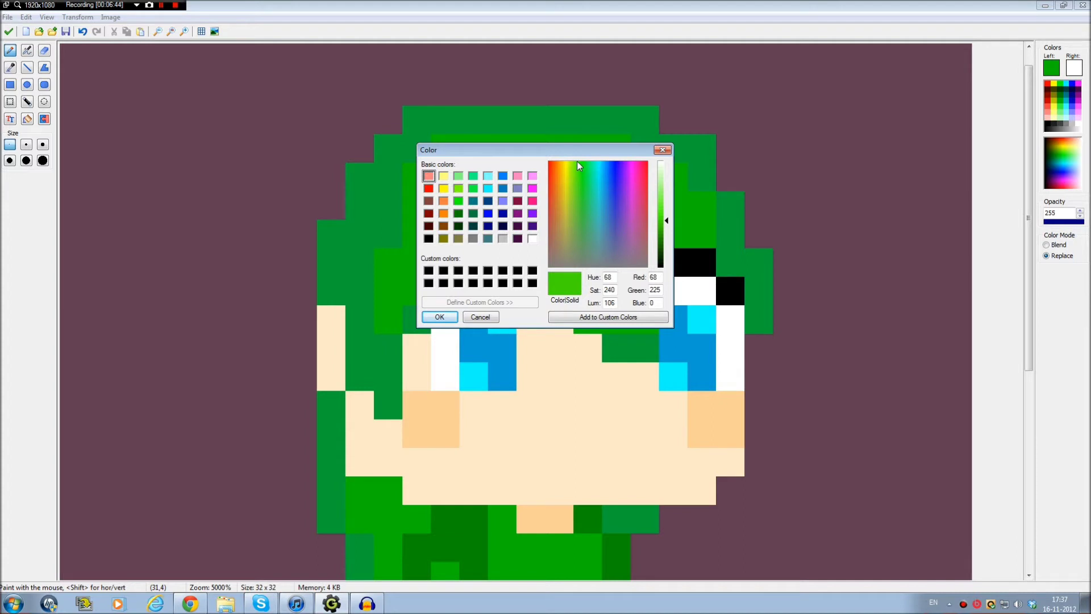
pyautogui.click(446, 317)
# Paint four light-green highlight pixels on the hair and clear the hair's top-left corner pixel to purple
pyautogui.click(474, 181)
pyautogui.click(502, 177)
pyautogui.click(530, 149)
pyautogui.click(559, 177)
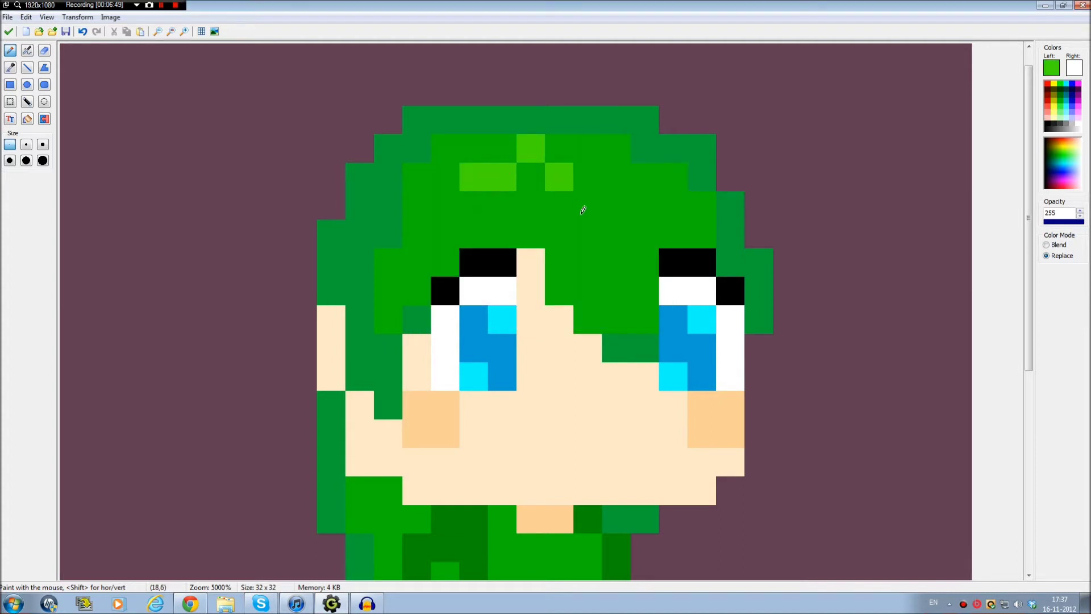
pyautogui.keyDown('ctrl'); pyautogui.click(506, 110); pyautogui.keyUp('ctrl')
pyautogui.keyDown('ctrl'); pyautogui.click(411, 98); pyautogui.keyUp('ctrl')
pyautogui.click(409, 108)
pyautogui.keyDown('ctrl'); pyautogui.click(437, 141); pyautogui.keyUp('ctrl')
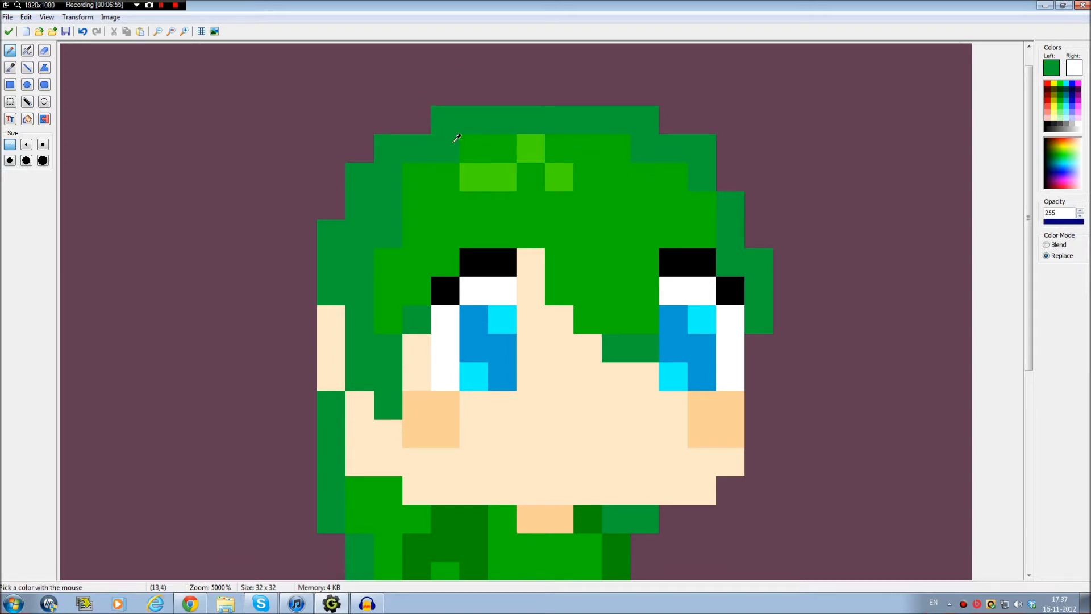
# Add two more light-green highlight pixels further right along the top of the hair
pyautogui.keyDown('ctrl'); pyautogui.click(504, 174); pyautogui.keyUp('ctrl')
pyautogui.click(558, 149)
pyautogui.hotkey('ctrl', 'z')
pyautogui.click(561, 147)
pyautogui.click(587, 176)
# Try extra highlight pixels on the left of the hair, undoing both
pyautogui.scroll(-2, 617, 265)
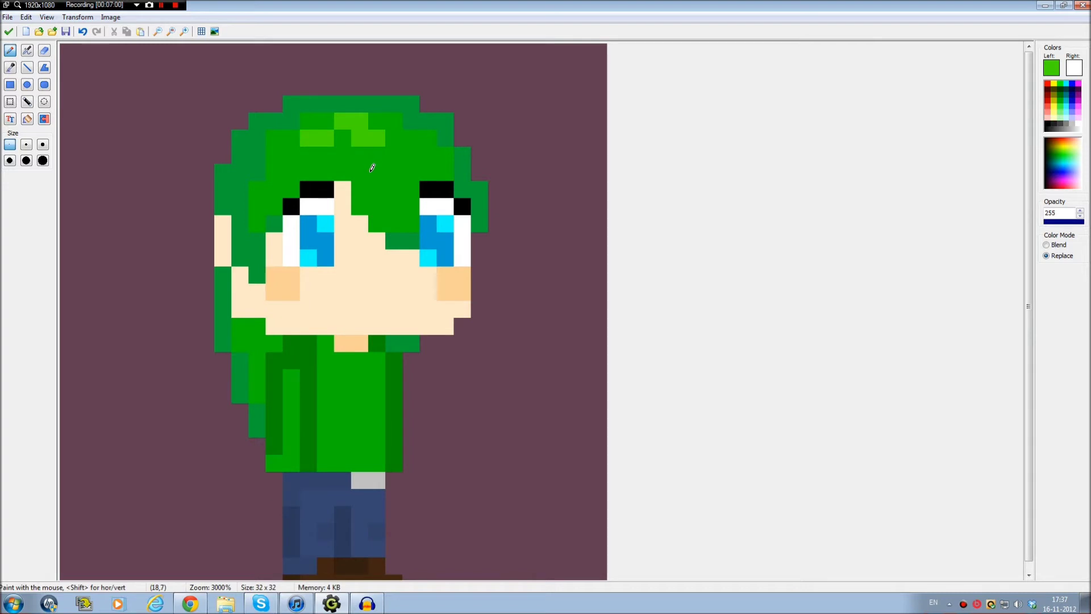
pyautogui.click(384, 159)
pyautogui.hotkey('ctrl', 'z')
pyautogui.click(392, 148)
pyautogui.hotkey('ctrl', 'z')
pyautogui.scroll(2, 421, 185)
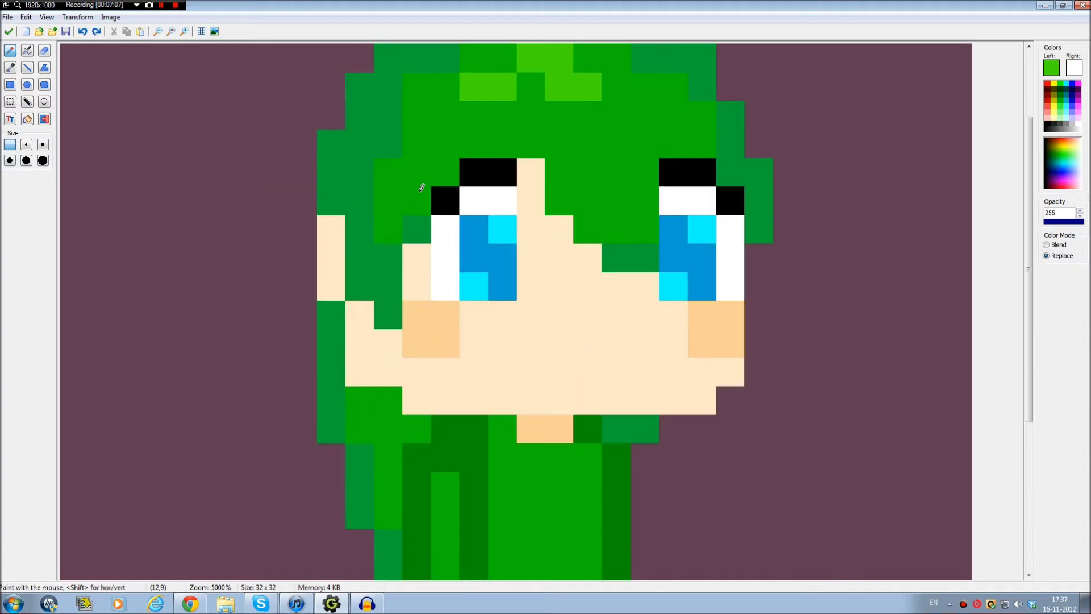
pyautogui.scroll(-2, 422, 187)
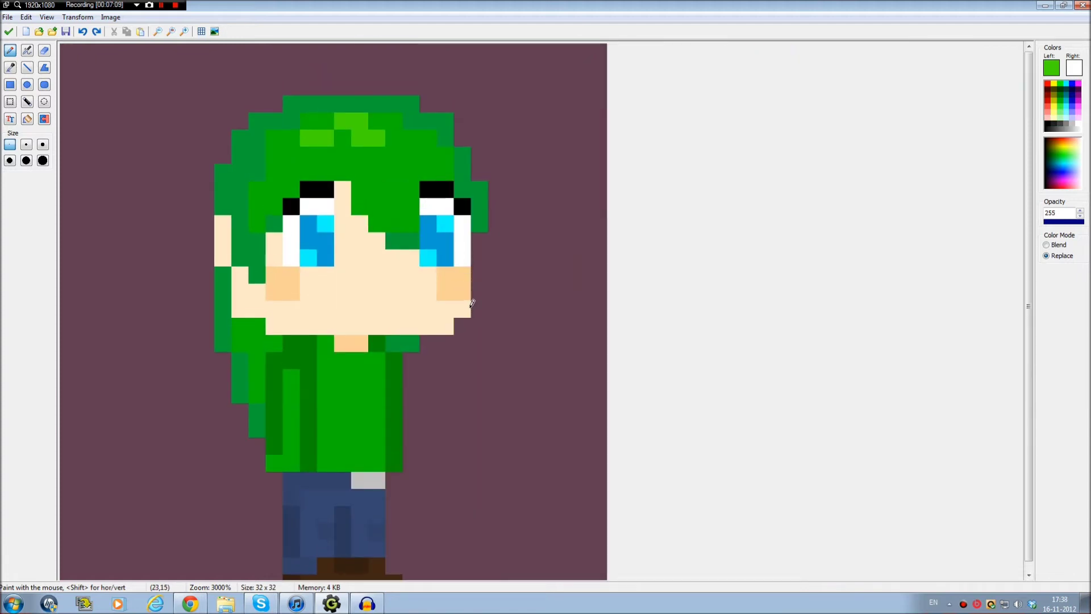
pyautogui.scroll(2, 341, 344)
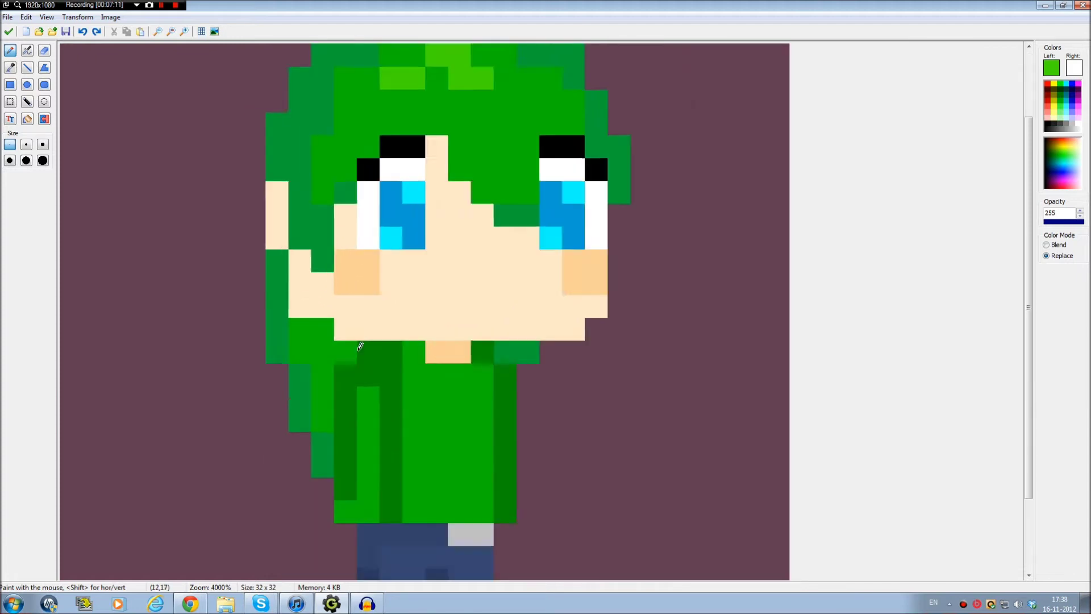
pyautogui.scroll(-4, 560, 165)
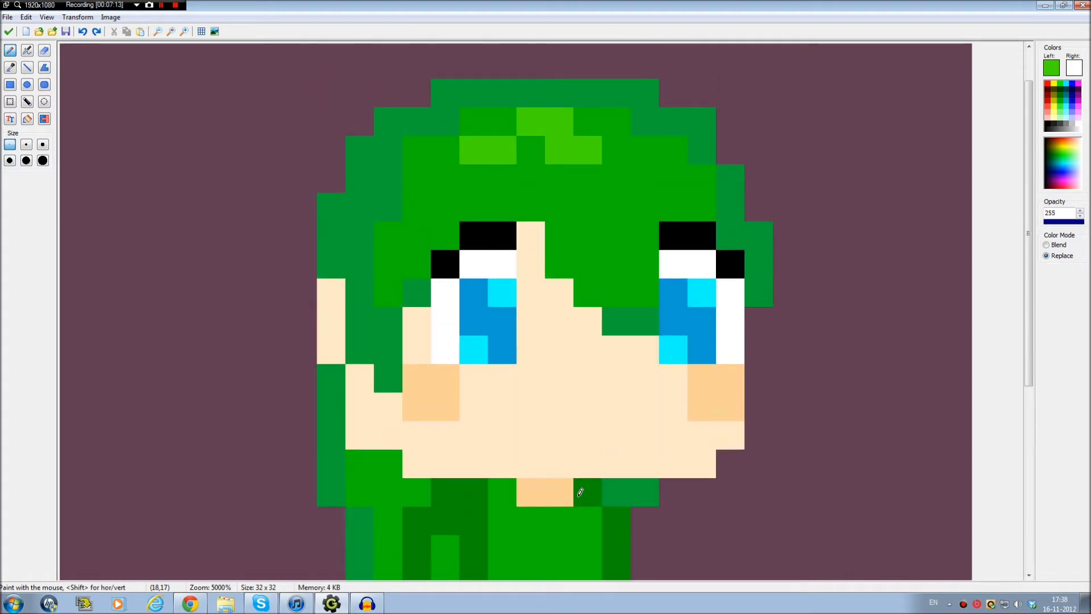
pyautogui.scroll(3, 388, 404)
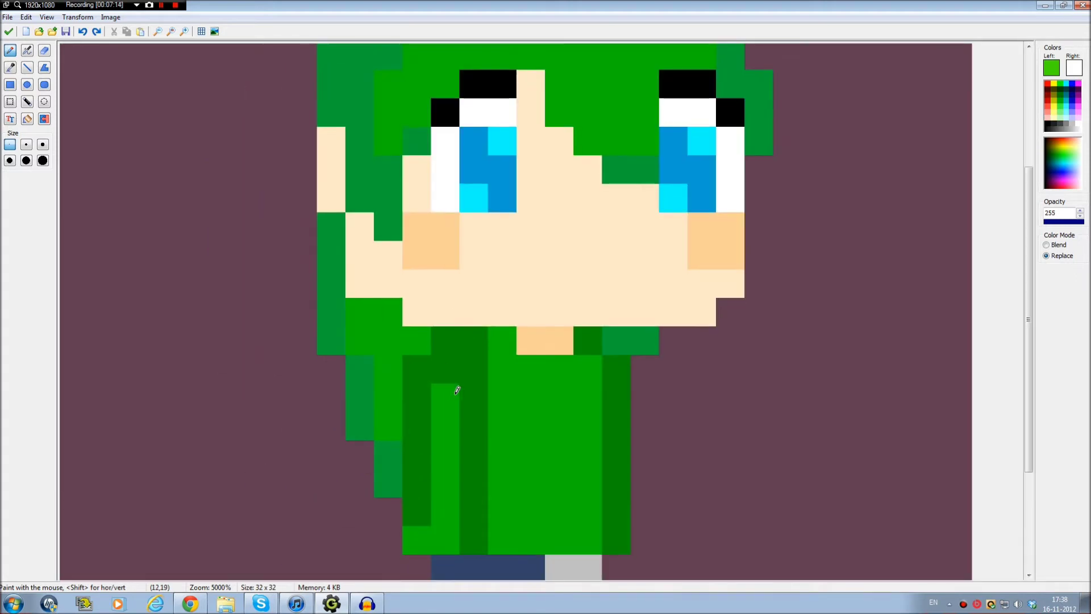
pyautogui.scroll(1, 493, 395)
pyautogui.scroll(-4, 499, 470)
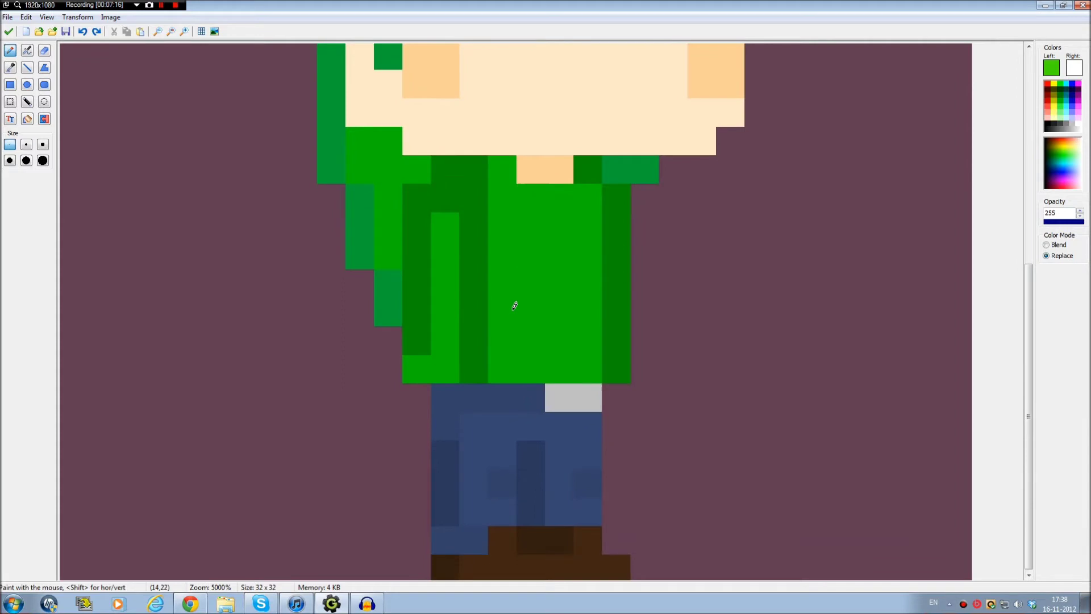
# Set the paint colour to a darkened orange-red
pyautogui.click(1052, 68)
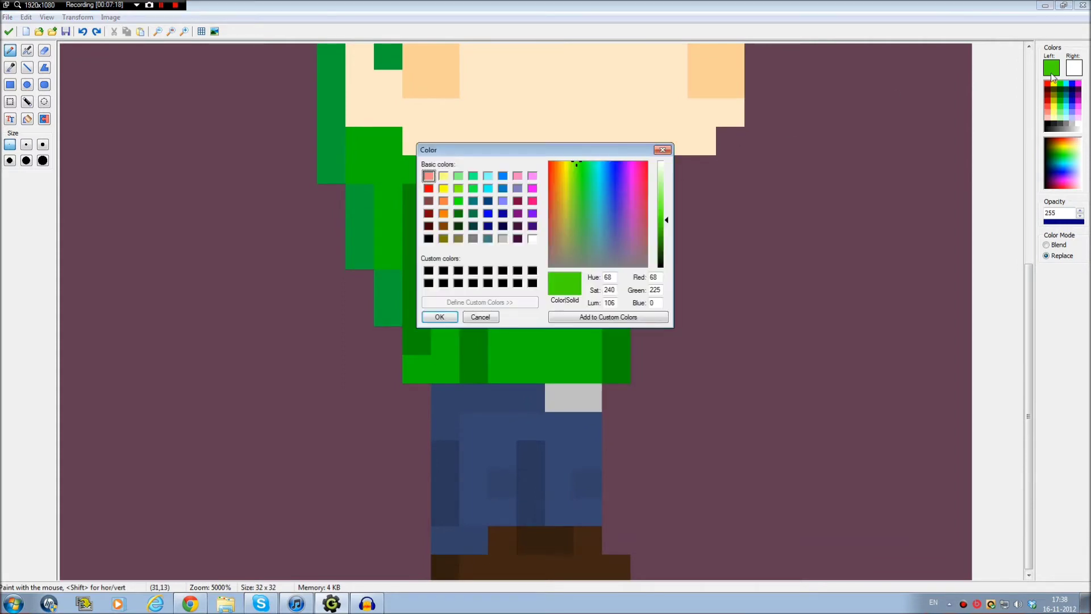
pyautogui.moveTo(566, 167); pyautogui.dragTo(567, 165)
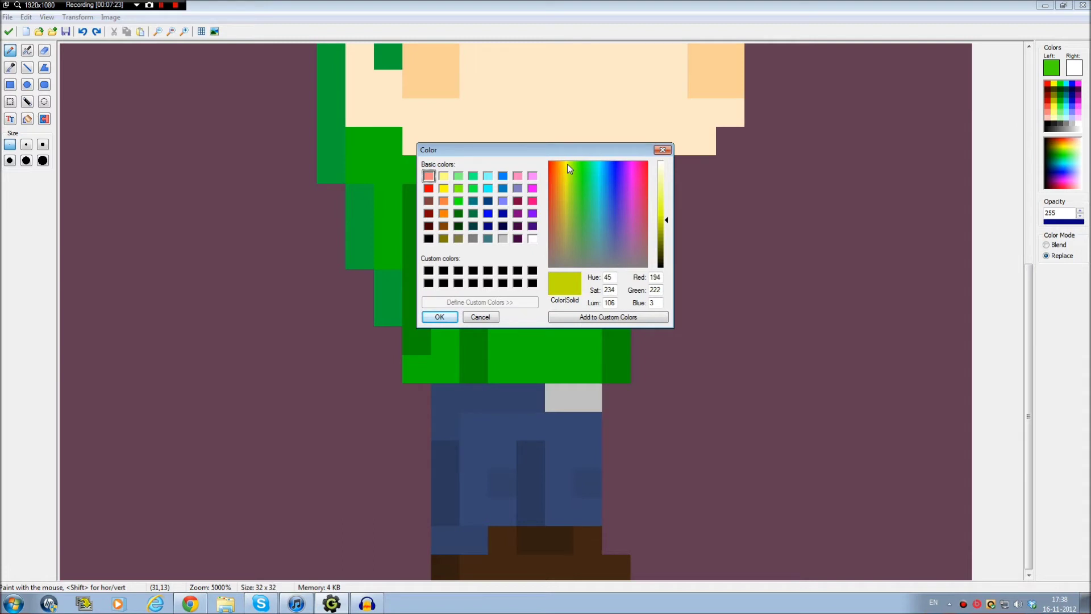
pyautogui.moveTo(567, 164)
pyautogui.mouseDown()
pyautogui.moveTo(548, 161)
pyautogui.moveTo(560, 162)
pyautogui.moveTo(553, 182)
pyautogui.moveTo(569, 165)
pyautogui.mouseUp()
pyautogui.moveTo(560, 214); pyautogui.dragTo(553, 180)
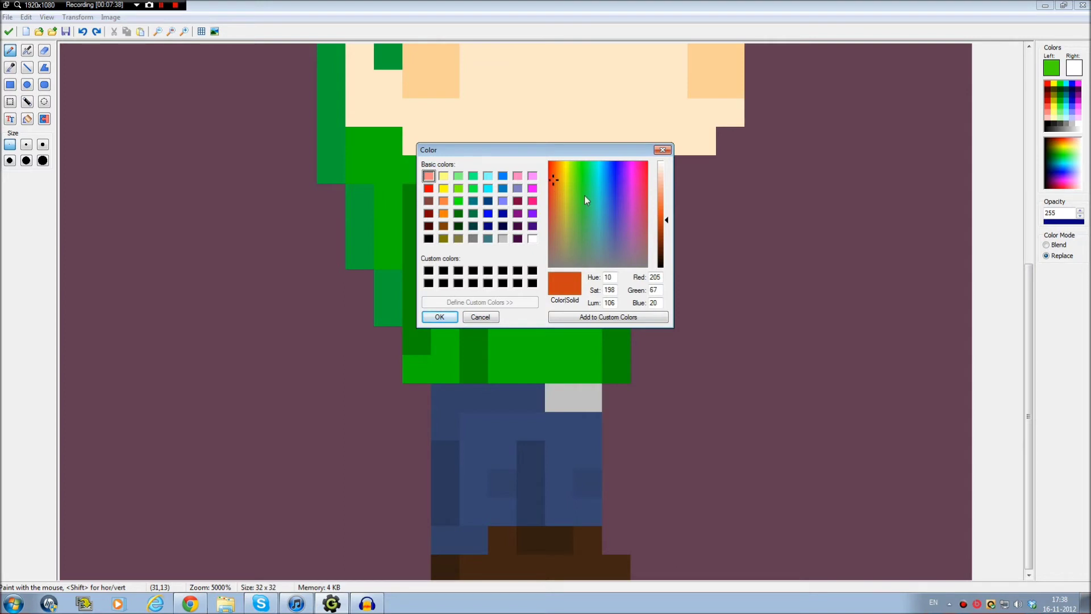
pyautogui.click(663, 225)
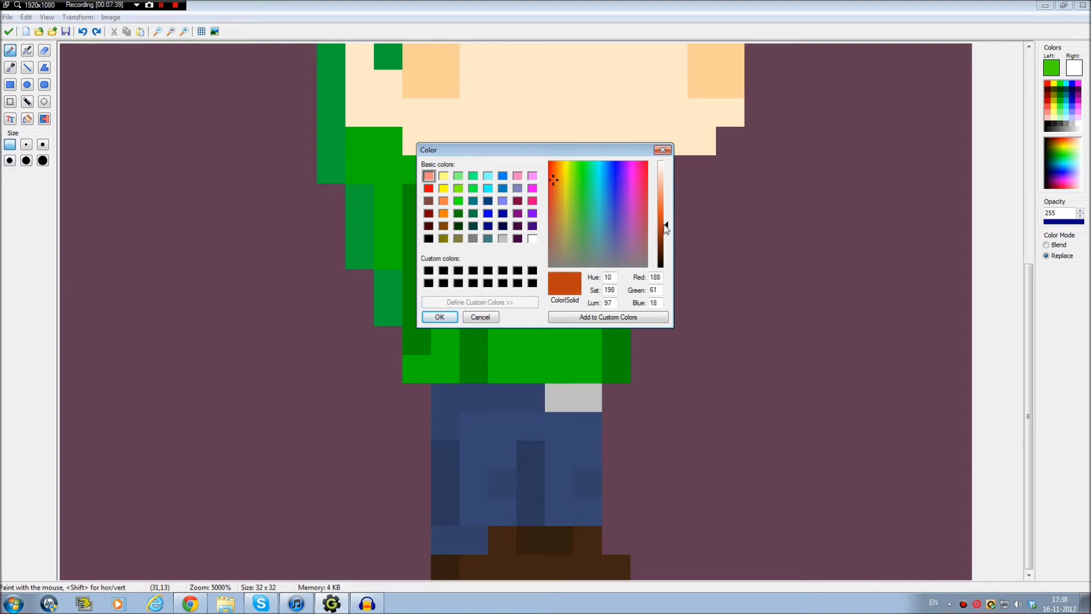
pyautogui.click(441, 316)
# Paint the green shirt and left sleeve orange-red, undoing strokes that overshoot the shirt
pyautogui.click(449, 200)
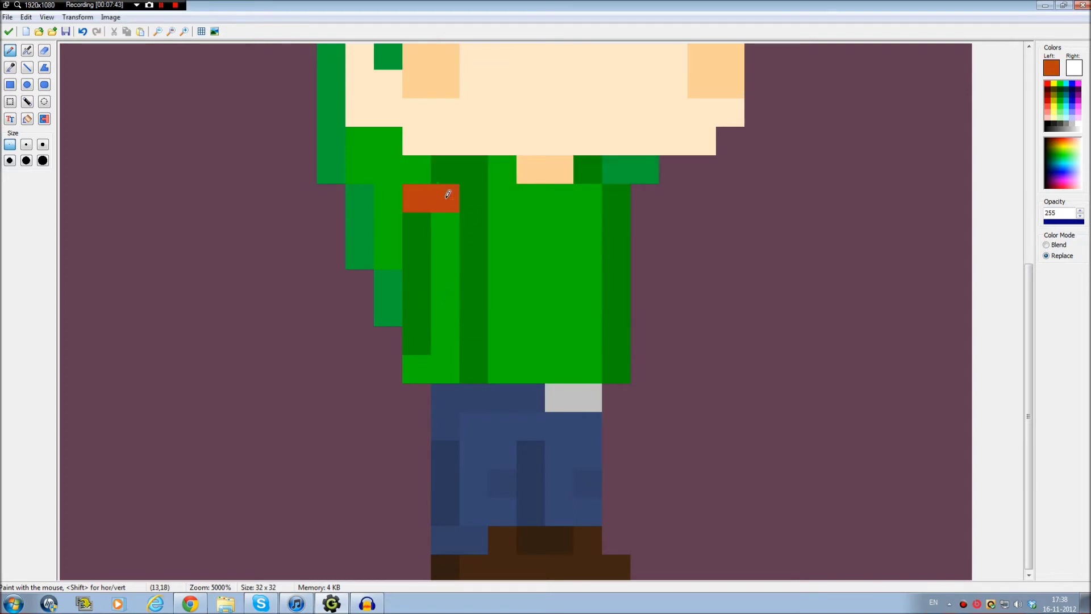
pyautogui.moveTo(446, 205); pyautogui.dragTo(421, 319)
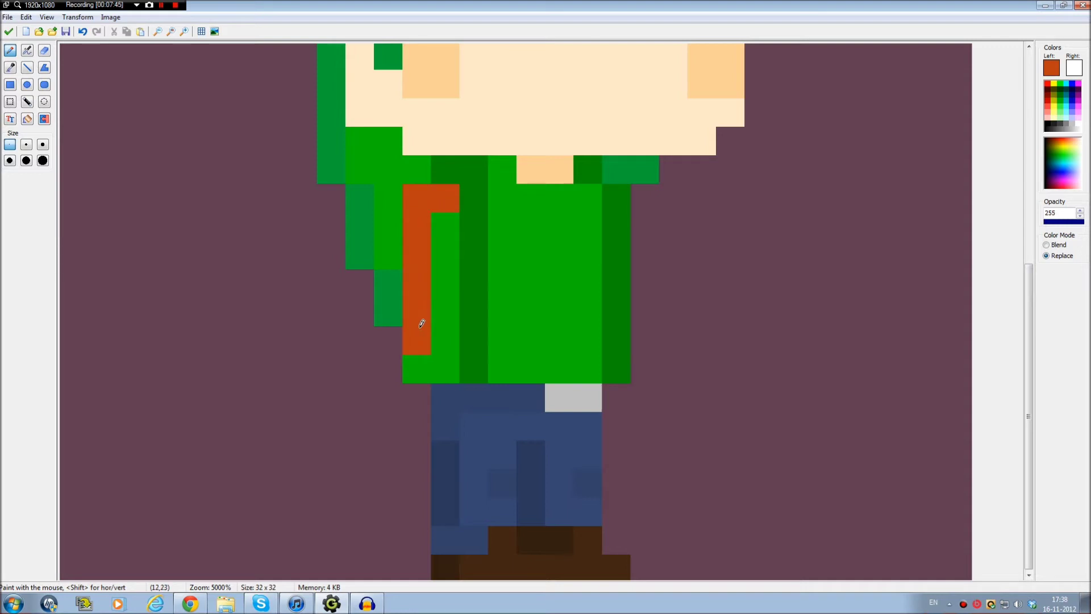
pyautogui.hotkey('ctrl', 'z')
pyautogui.moveTo(418, 227); pyautogui.dragTo(442, 220)
pyautogui.moveTo(456, 168)
pyautogui.mouseDown()
pyautogui.moveTo(587, 166)
pyautogui.moveTo(518, 204)
pyautogui.moveTo(478, 194)
pyautogui.moveTo(605, 193)
pyautogui.moveTo(618, 364)
pyautogui.mouseUp()
pyautogui.click(586, 167)
pyautogui.moveTo(442, 205)
pyautogui.mouseDown()
pyautogui.moveTo(590, 228)
pyautogui.moveTo(584, 346)
pyautogui.mouseUp()
pyautogui.moveTo(496, 345)
pyautogui.mouseDown()
pyautogui.moveTo(503, 257)
pyautogui.moveTo(541, 272)
pyautogui.moveTo(527, 334)
pyautogui.moveTo(568, 248)
pyautogui.moveTo(550, 340)
pyautogui.moveTo(475, 270)
pyautogui.moveTo(482, 351)
pyautogui.moveTo(461, 367)
pyautogui.moveTo(396, 331)
pyautogui.mouseUp()
pyautogui.hotkey('ctrl', 'z')
pyautogui.moveTo(435, 253)
pyautogui.mouseDown()
pyautogui.moveTo(428, 365)
pyautogui.moveTo(443, 265)
pyautogui.moveTo(475, 223)
pyautogui.moveTo(478, 343)
pyautogui.moveTo(489, 362)
pyautogui.moveTo(598, 345)
pyautogui.moveTo(590, 286)
pyautogui.moveTo(524, 339)
pyautogui.moveTo(515, 281)
pyautogui.moveTo(526, 236)
pyautogui.moveTo(508, 227)
pyautogui.moveTo(533, 297)
pyautogui.moveTo(544, 218)
pyautogui.moveTo(552, 308)
pyautogui.mouseUp()
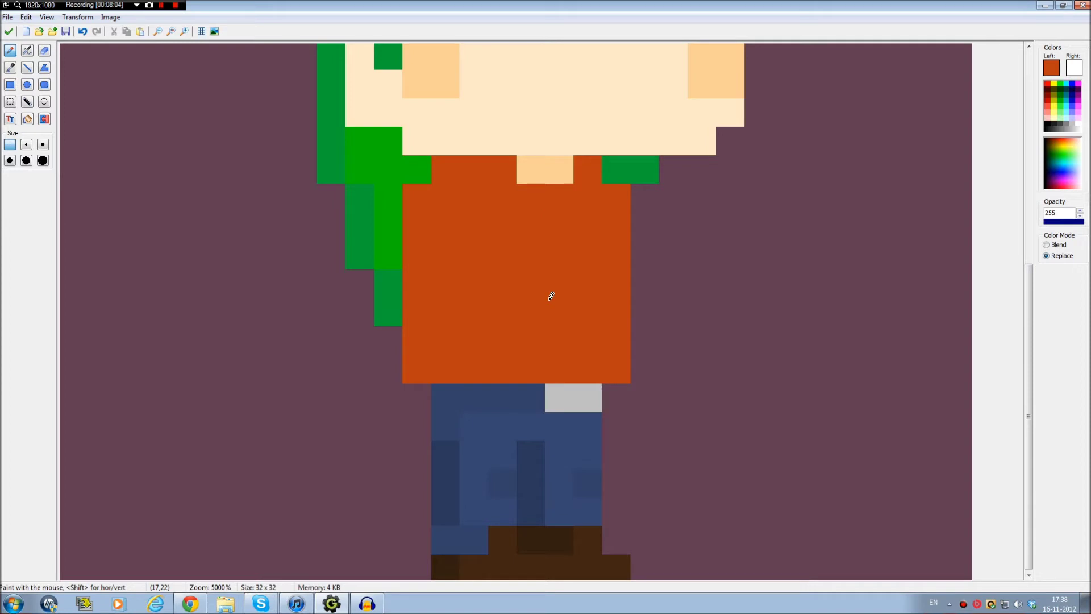
# Try skin-tone hand pixels at the shirt's lower-left, then undo them
pyautogui.scroll(-2, 550, 379)
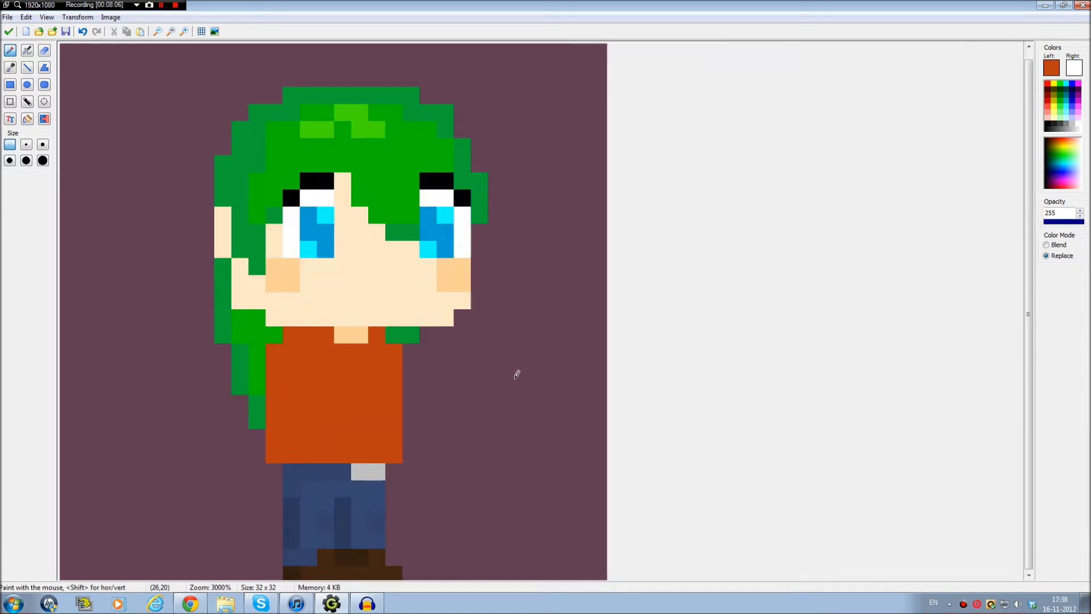
pyautogui.scroll(2, 275, 430)
pyautogui.press('k')
pyautogui.click(545, 220)
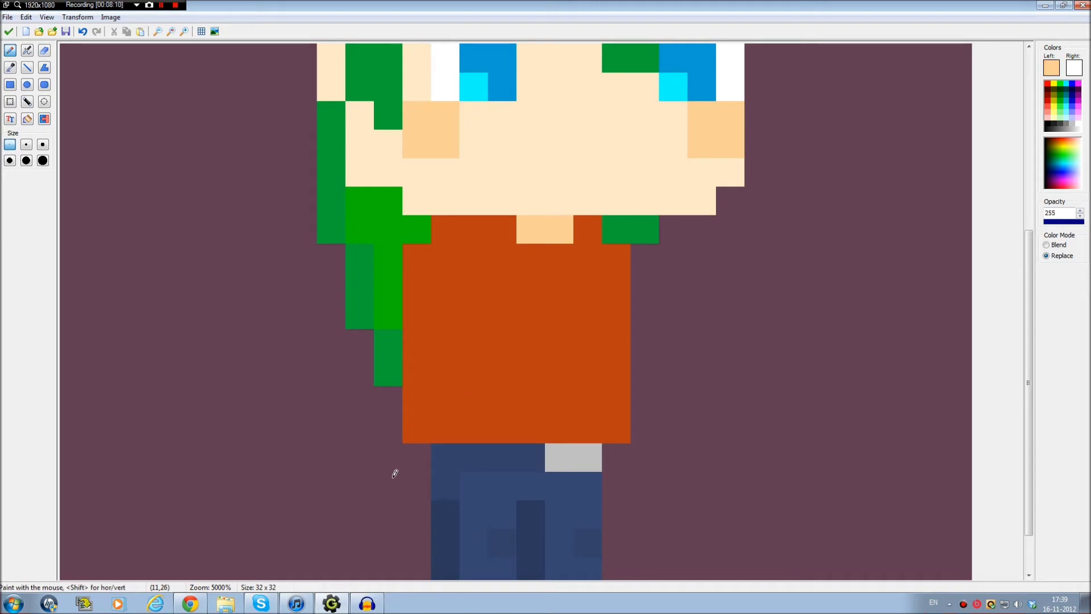
pyautogui.moveTo(422, 426); pyautogui.dragTo(436, 428)
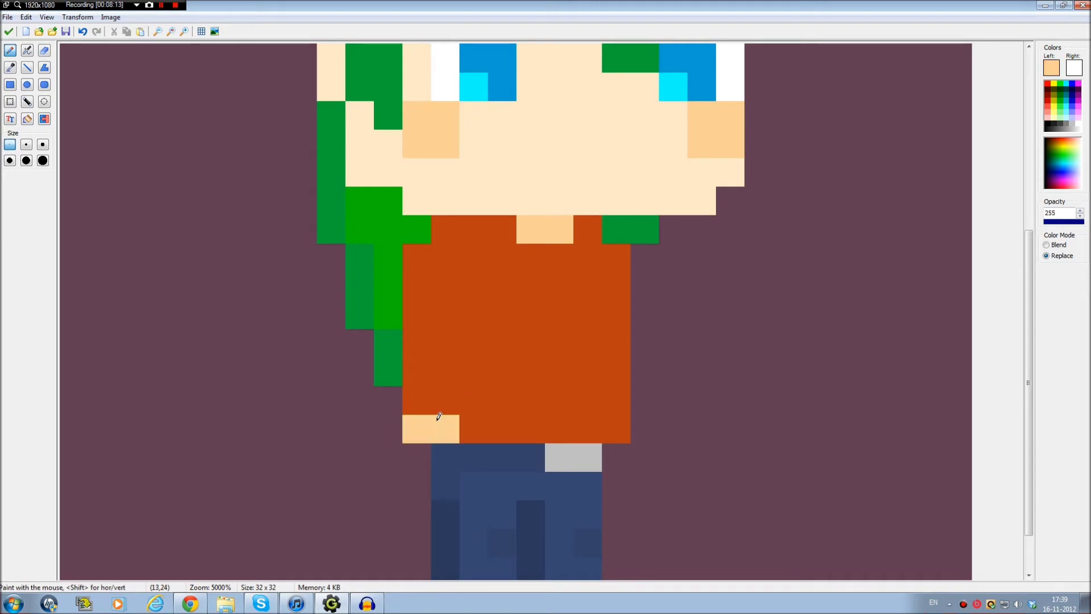
pyautogui.hotkey('ctrl', 'z')
# Choose a darker orange and shade shirt columns and the row under the collar
pyautogui.press('k')
pyautogui.click(604, 265)
pyautogui.click(1055, 60)
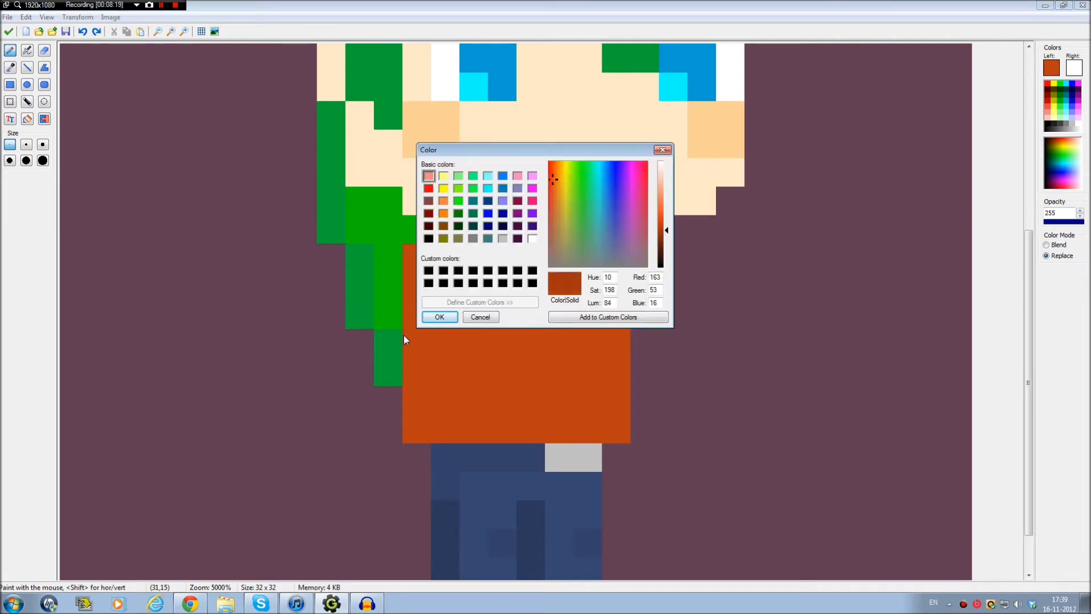
pyautogui.click(434, 318)
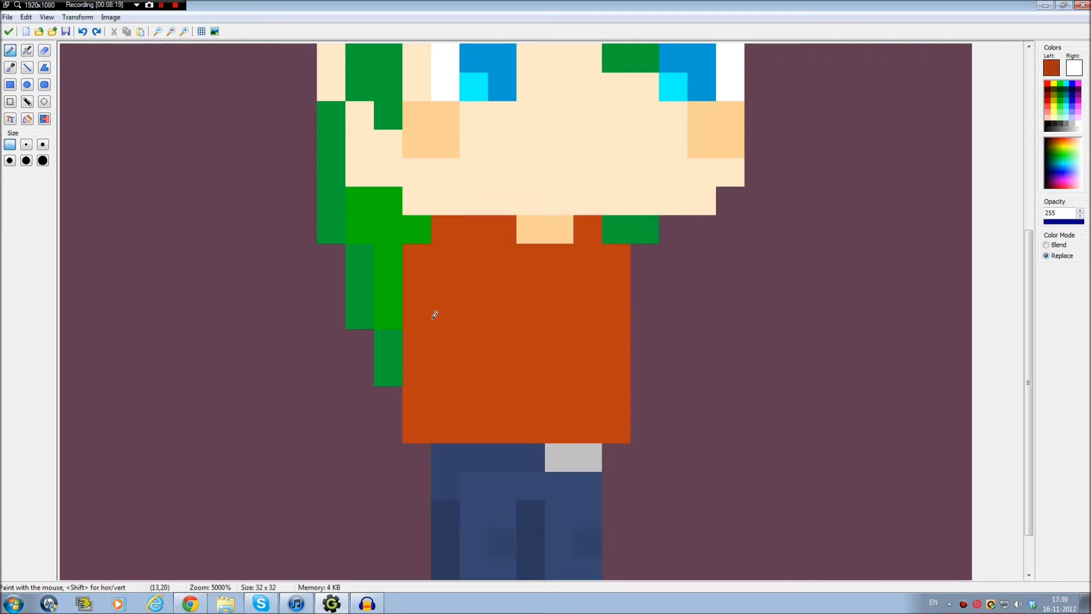
pyautogui.click(559, 249)
pyautogui.moveTo(559, 249)
pyautogui.mouseDown()
pyautogui.moveTo(556, 324)
pyautogui.moveTo(530, 343)
pyautogui.moveTo(532, 420)
pyautogui.mouseUp()
pyautogui.moveTo(423, 259); pyautogui.dragTo(427, 418)
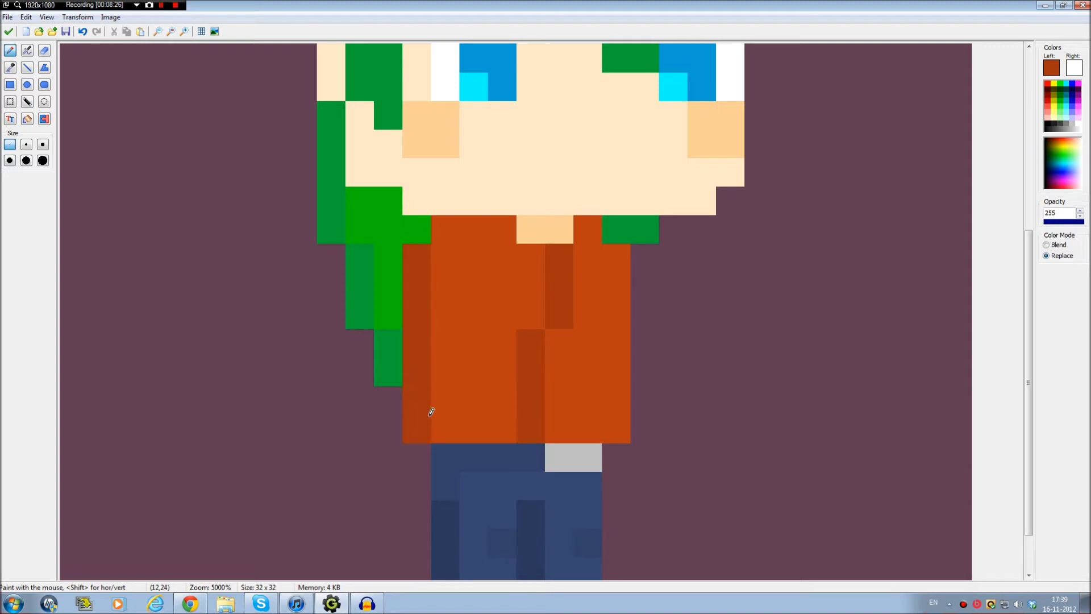
pyautogui.moveTo(442, 230)
pyautogui.mouseDown()
pyautogui.moveTo(500, 233)
pyautogui.moveTo(515, 256)
pyautogui.moveTo(570, 251)
pyautogui.mouseUp()
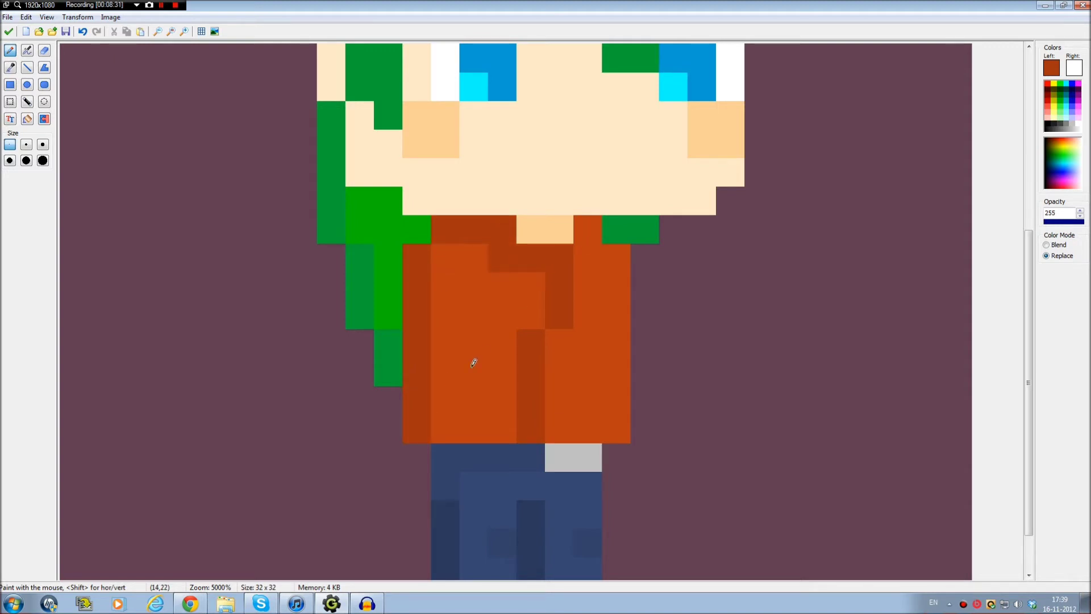
# Extend the shirt hem in dark orange over the jeans top and grey belt pixels
pyautogui.moveTo(424, 394)
pyautogui.mouseDown()
pyautogui.moveTo(397, 377)
pyautogui.moveTo(403, 419)
pyautogui.mouseUp()
pyautogui.hotkey('ctrl', 'z')
pyautogui.click(415, 453)
pyautogui.click(620, 460)
pyautogui.press('ctrl')
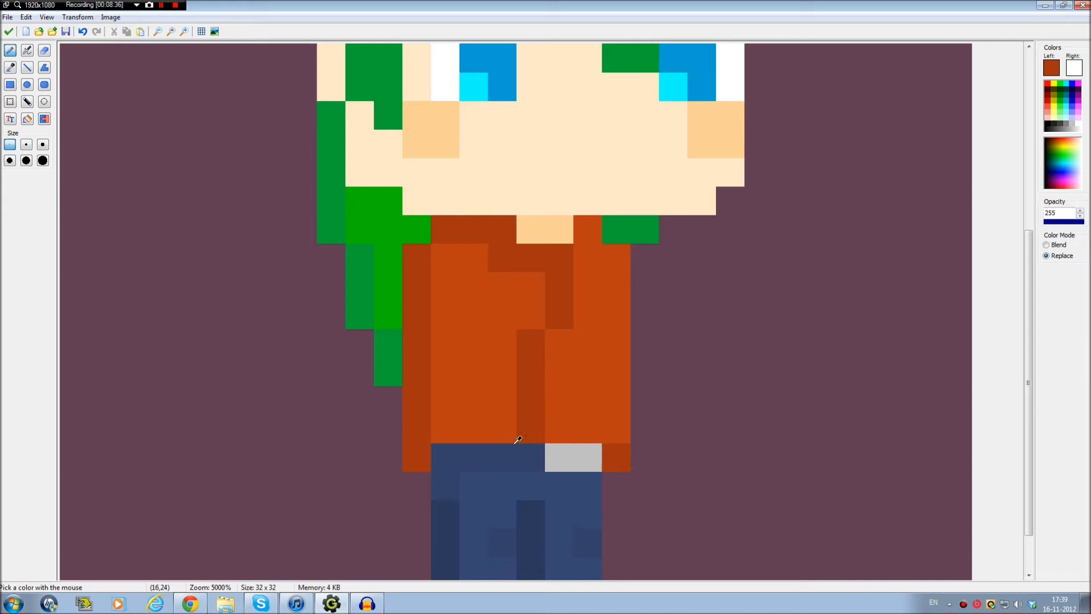
pyautogui.click(474, 457)
pyautogui.click(445, 458)
pyautogui.click(502, 457)
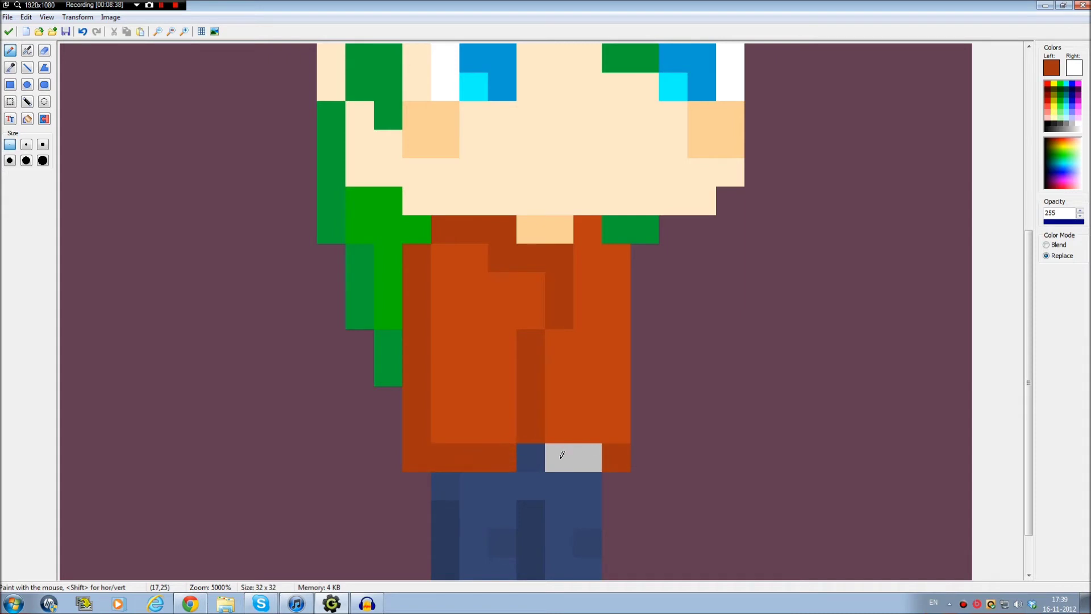
pyautogui.moveTo(561, 454); pyautogui.dragTo(591, 456)
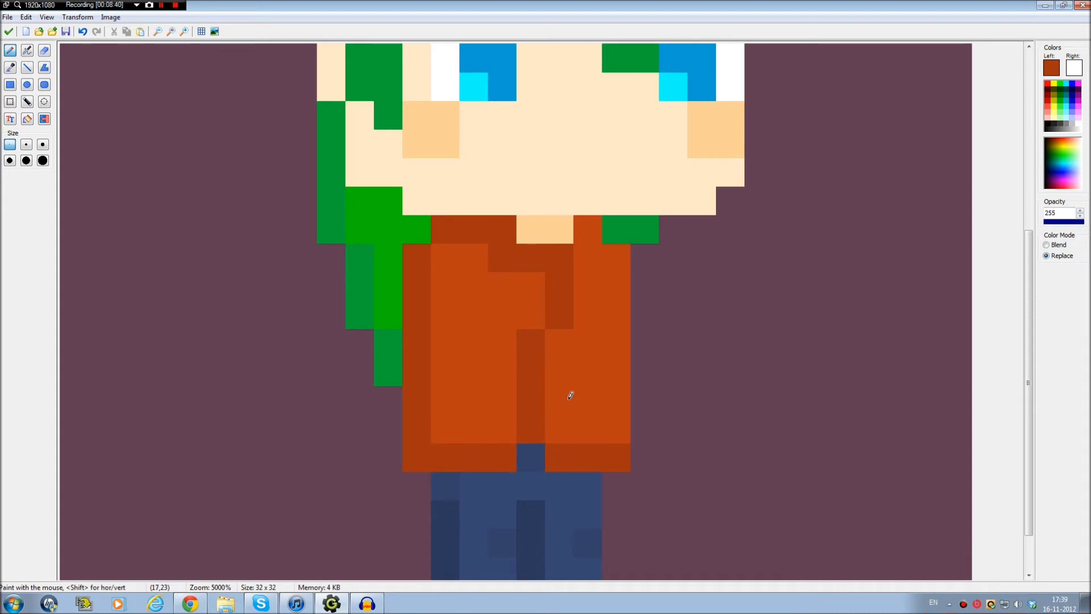
# Paint the top of the left sleeve dark orange
pyautogui.scroll(3, 571, 395)
pyautogui.scroll(-5, 602, 495)
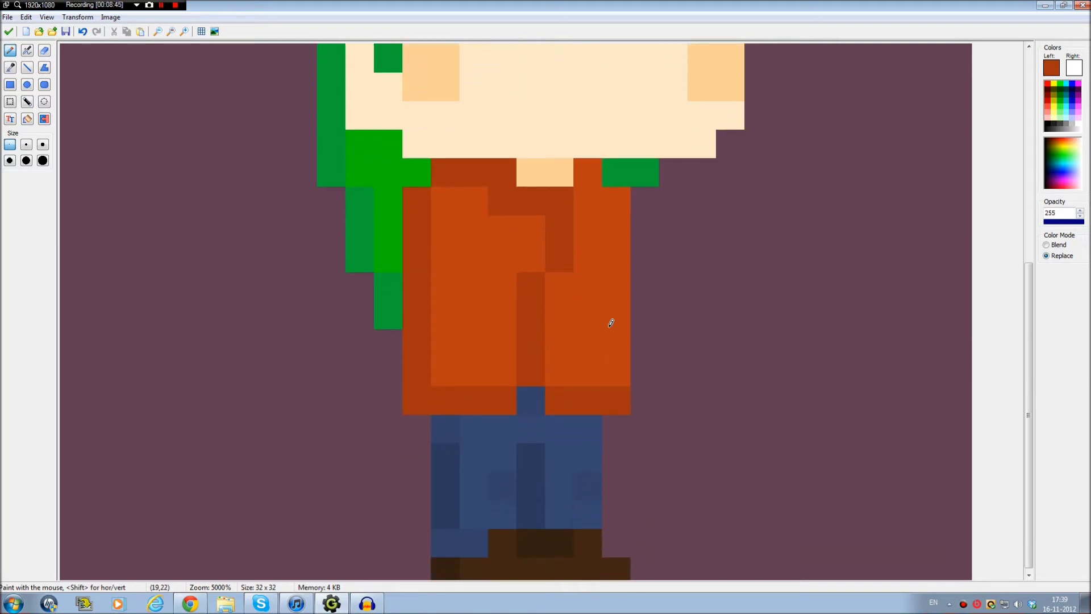
pyautogui.press('ctrl')
pyautogui.scroll(-2, 467, 442)
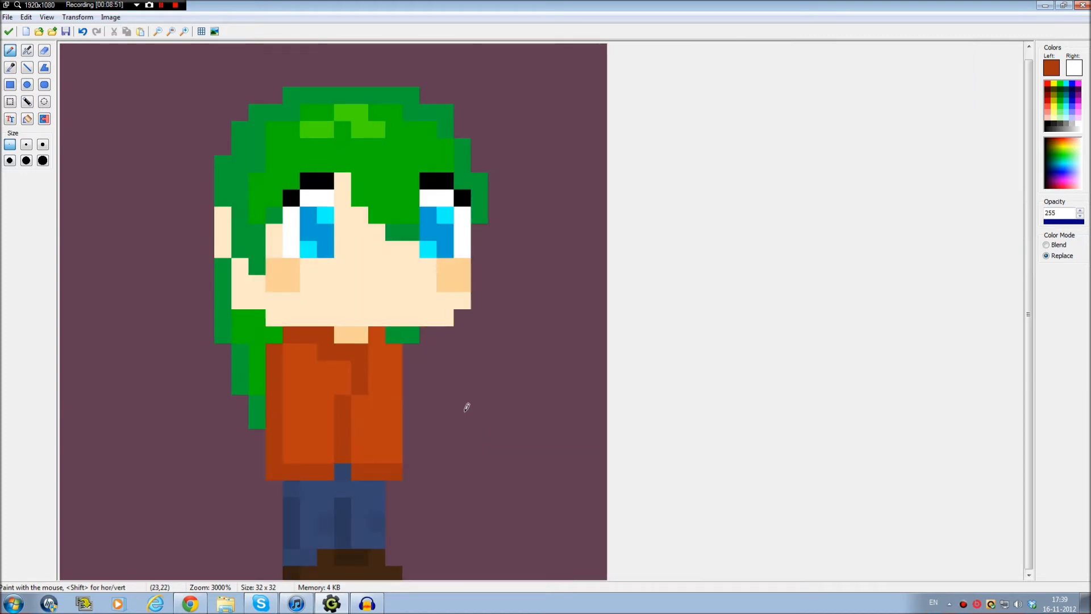
pyautogui.scroll(2, 415, 437)
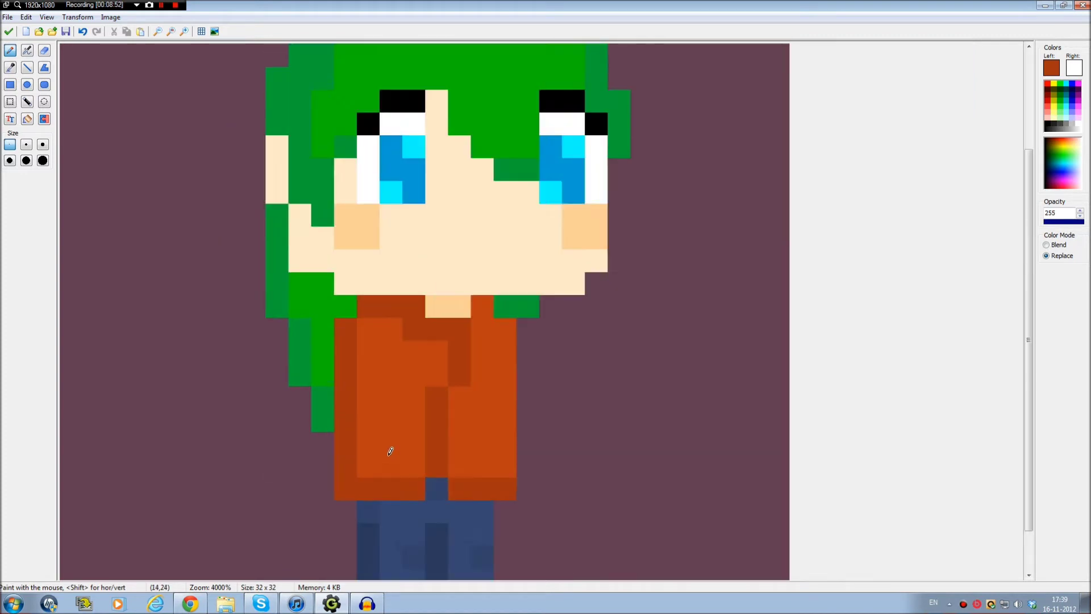
pyautogui.moveTo(398, 336); pyautogui.dragTo(399, 361)
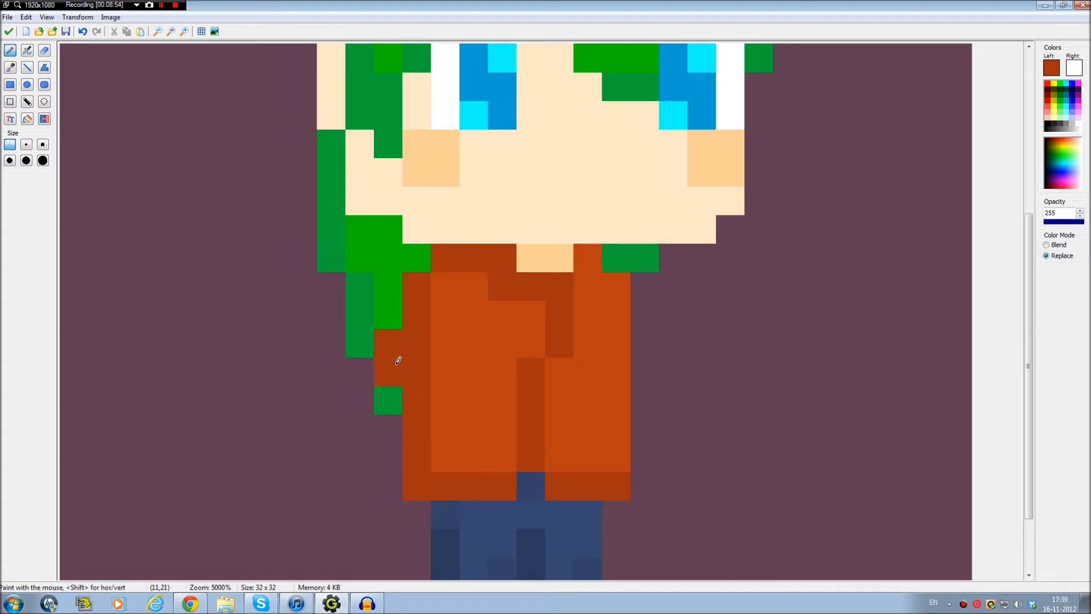
# Extend the left sleeve in dark orange and paint a peach left hand below it
pyautogui.moveTo(368, 432); pyautogui.dragTo(368, 487)
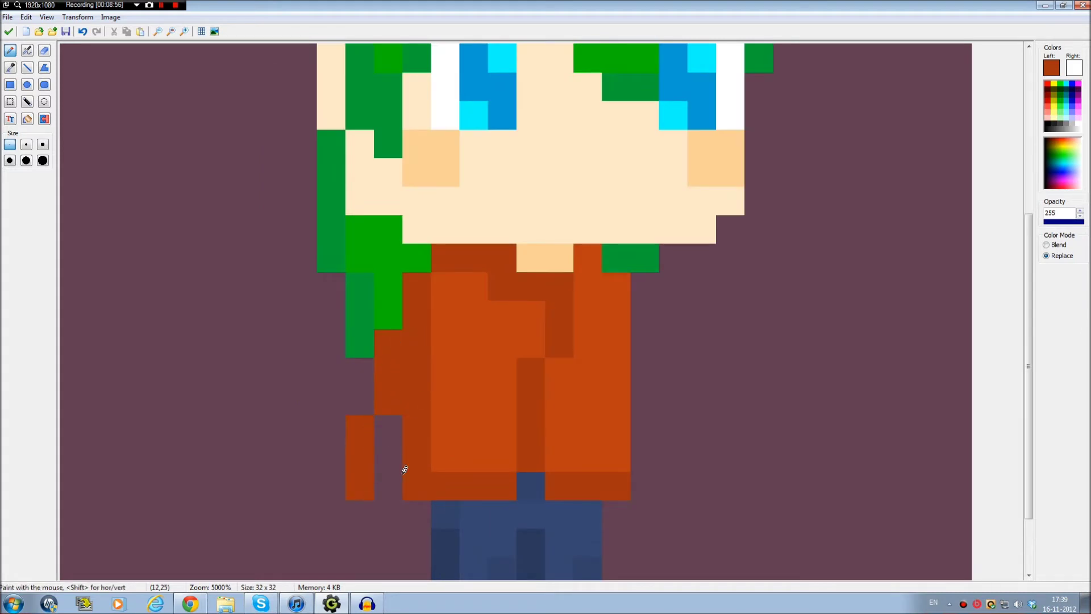
pyautogui.click(563, 247)
pyautogui.click(362, 485)
pyautogui.moveTo(366, 459); pyautogui.dragTo(381, 464)
pyautogui.click(383, 486)
# Fill the left sleeve bright orange, then shade its lower and outer pixels dark orange
pyautogui.click(465, 421)
pyautogui.click(415, 419)
pyautogui.moveTo(414, 414); pyautogui.dragTo(421, 349)
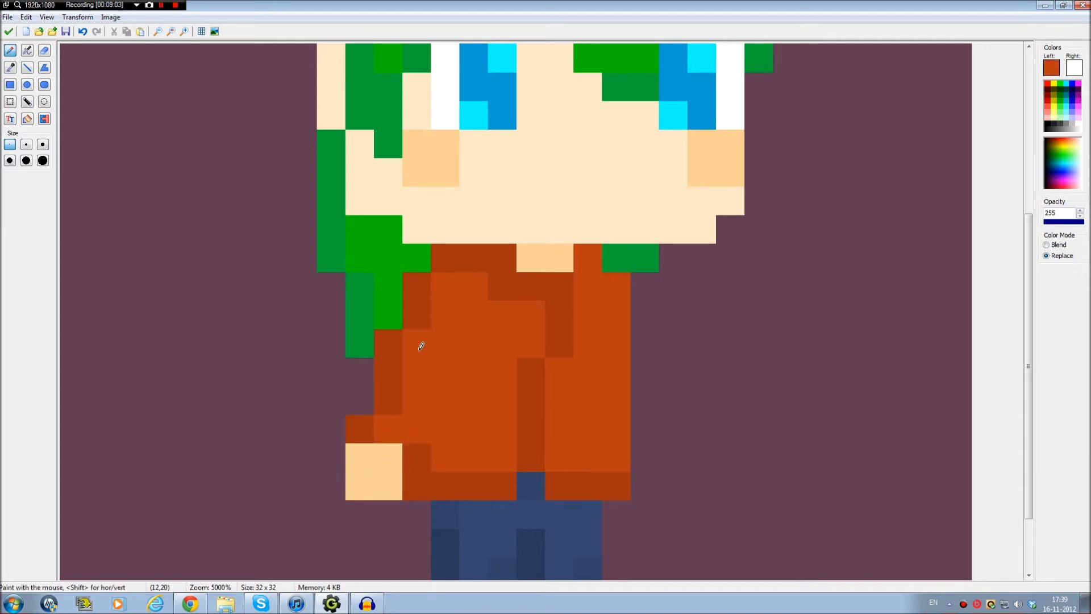
pyautogui.click(423, 446)
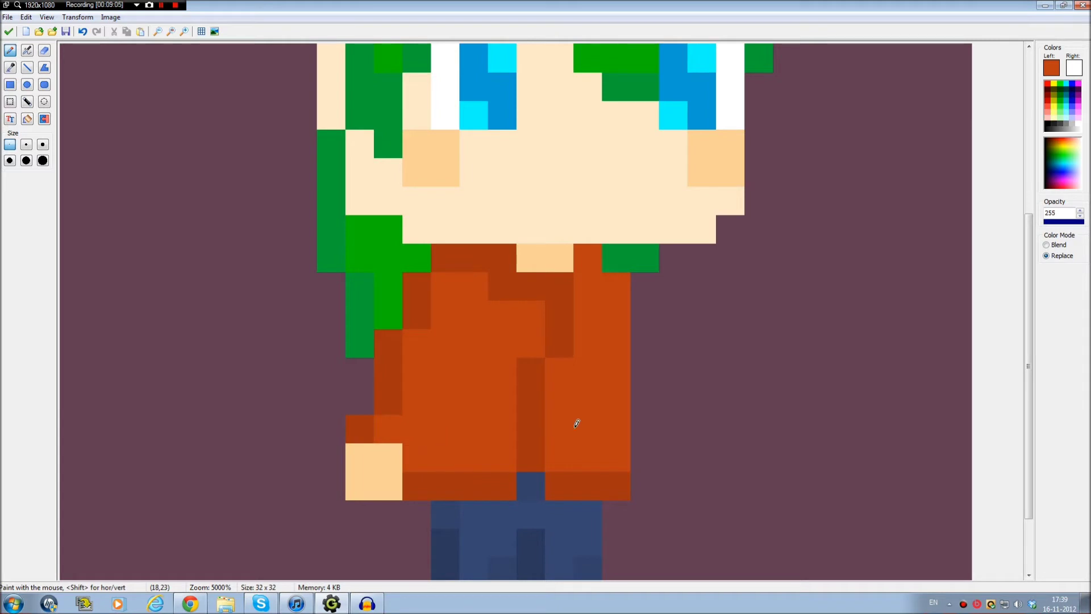
pyautogui.keyDown('ctrl'); pyautogui.click(366, 423); pyautogui.keyUp('ctrl')
pyautogui.click(387, 420)
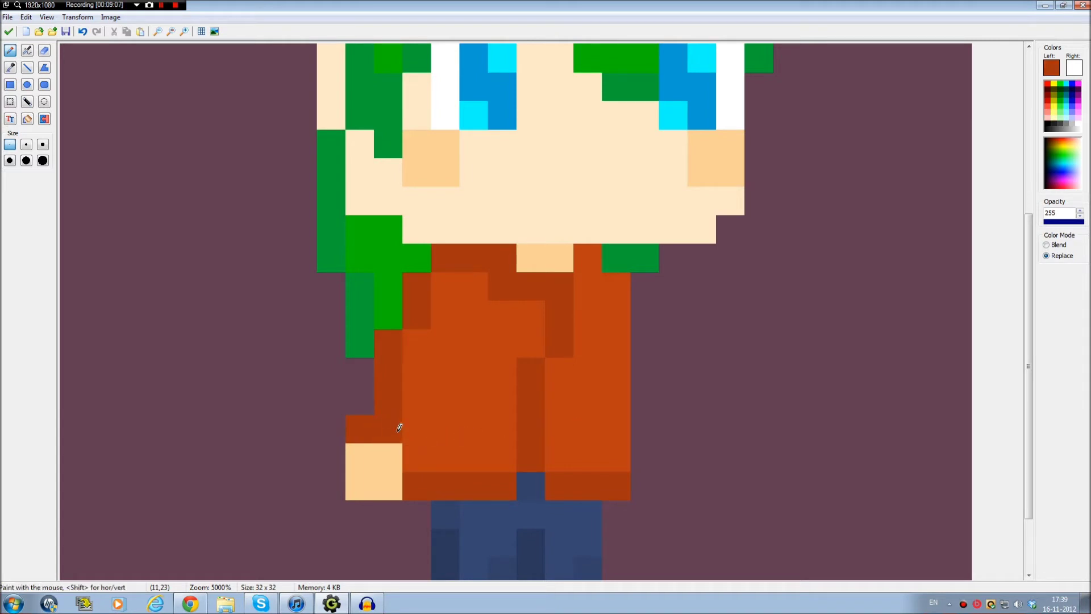
pyautogui.click(416, 446)
pyautogui.click(434, 442)
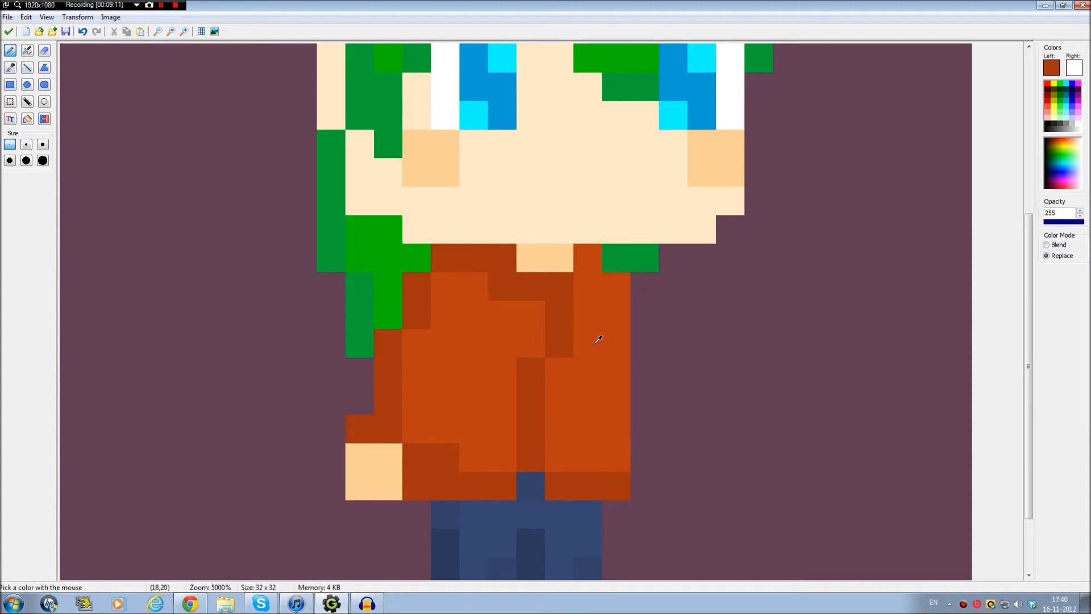
# Paint two peach right-hand pixels with a dark orange pixel above them
pyautogui.keyDown('ctrl'); pyautogui.click(557, 255); pyautogui.keyUp('ctrl')
pyautogui.click(642, 462)
pyautogui.click(642, 486)
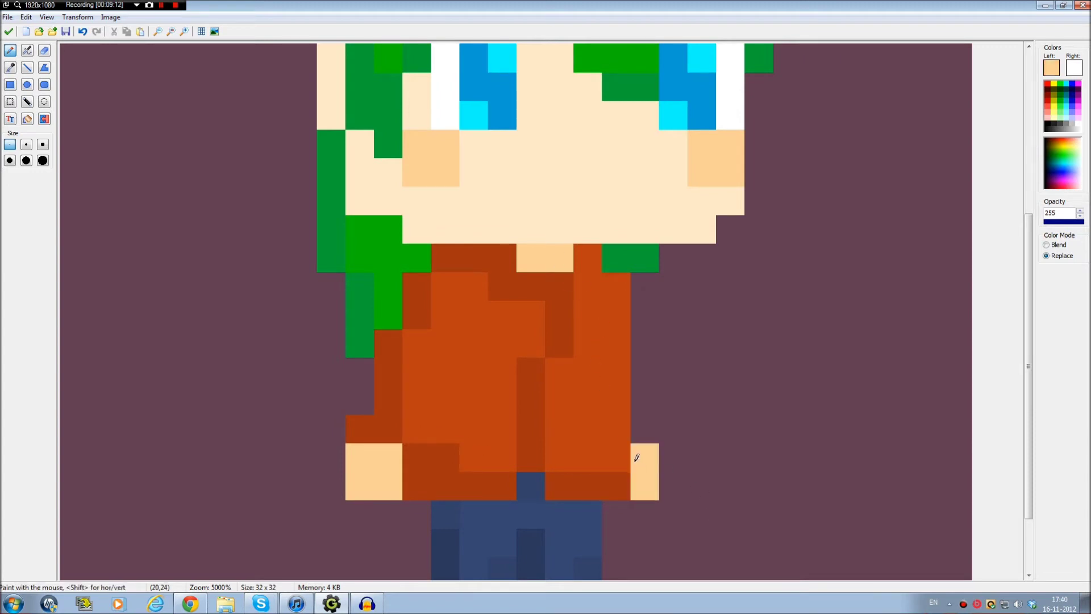
pyautogui.keyDown('ctrl'); pyautogui.click(611, 480); pyautogui.keyUp('ctrl')
pyautogui.click(621, 456)
pyautogui.moveTo(644, 427)
pyautogui.mouseDown()
pyautogui.moveTo(631, 288)
pyautogui.moveTo(616, 382)
pyautogui.moveTo(624, 420)
pyautogui.mouseUp()
pyautogui.hotkey('ctrl', 'z')
# Shade the shirt pixel at (18,18) dark orange on the right side
pyautogui.click(593, 274)
pyautogui.hotkey('ctrl', 'z')
pyautogui.click(589, 254)
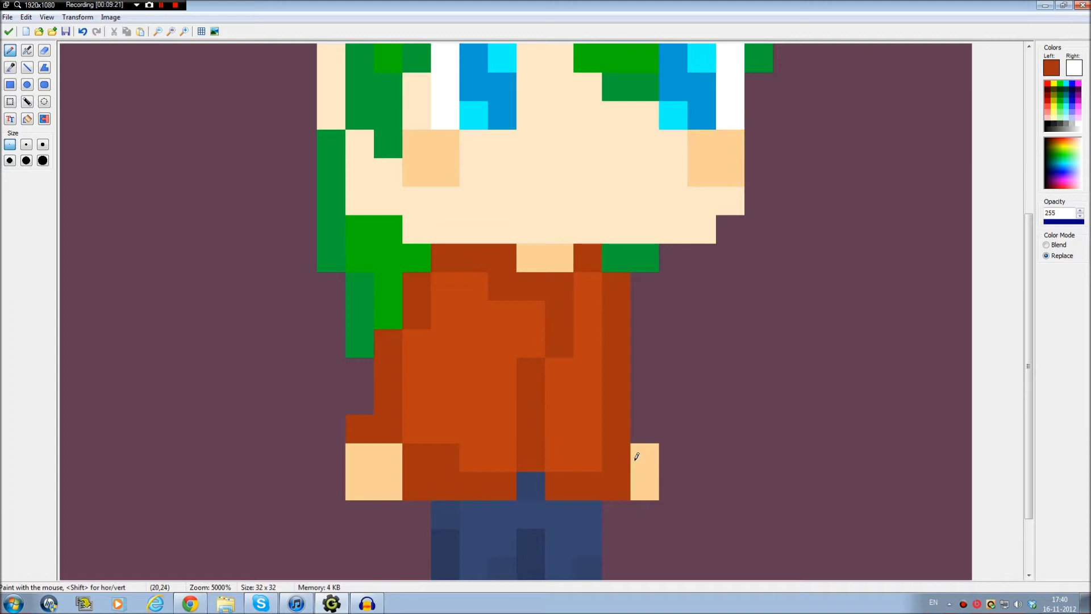
pyautogui.scroll(-1, 637, 456)
pyautogui.hotkey('ctrl', 'z')
pyautogui.hotkey('ctrl', 'y')
# Add another peach right-hand pixel and paint the right sleeve dark orange above it
pyautogui.click(527, 462)
pyautogui.click(527, 459)
pyautogui.click(512, 448)
pyautogui.moveTo(524, 438); pyautogui.dragTo(533, 378)
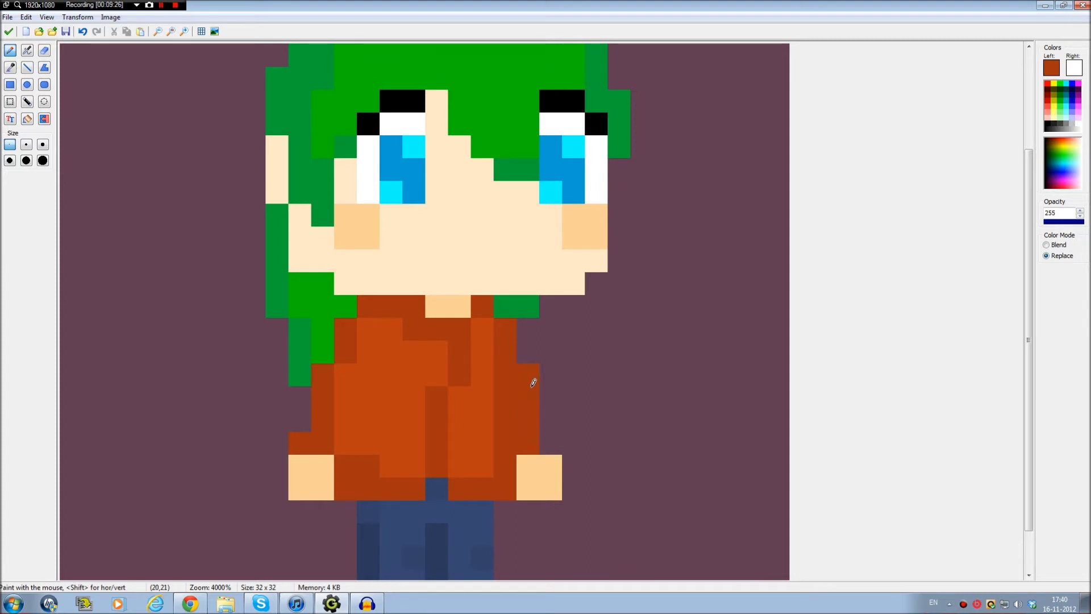
pyautogui.scroll(-2, 534, 383)
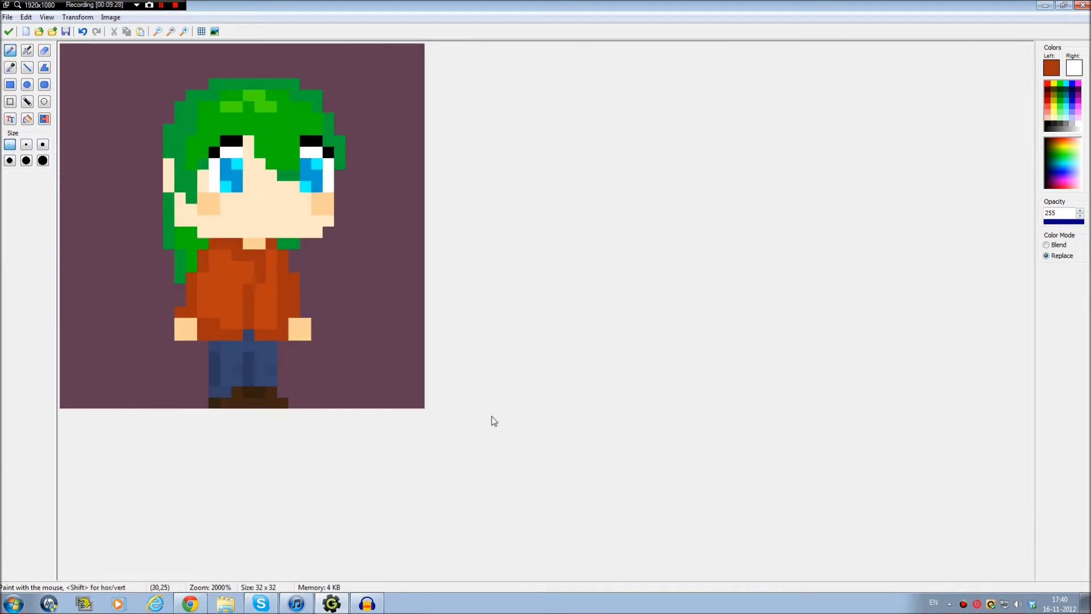
pyautogui.scroll(1, 504, 405)
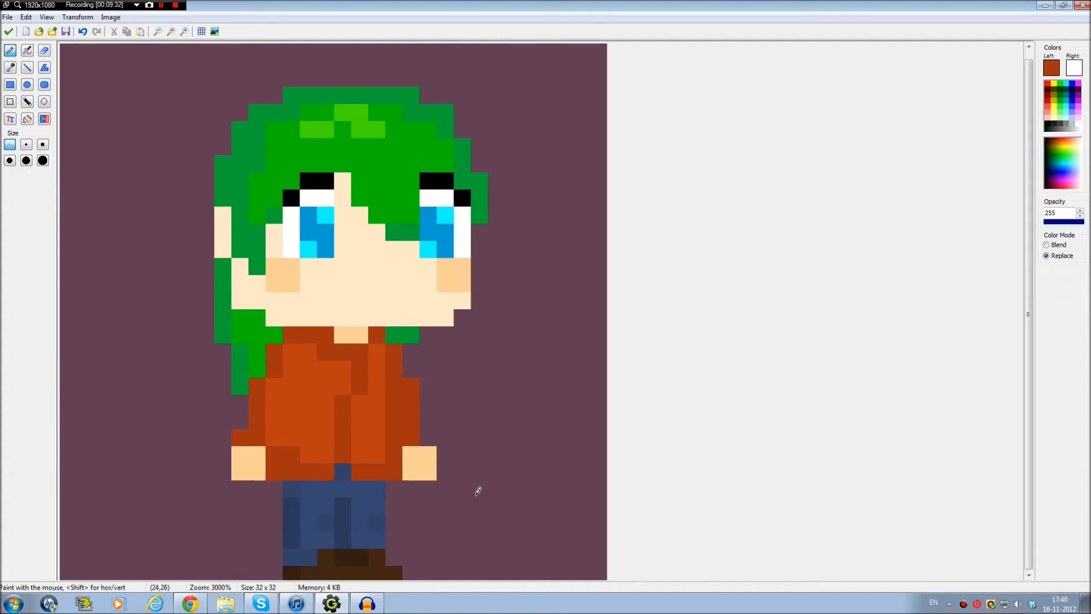
pyautogui.scroll(2, 478, 491)
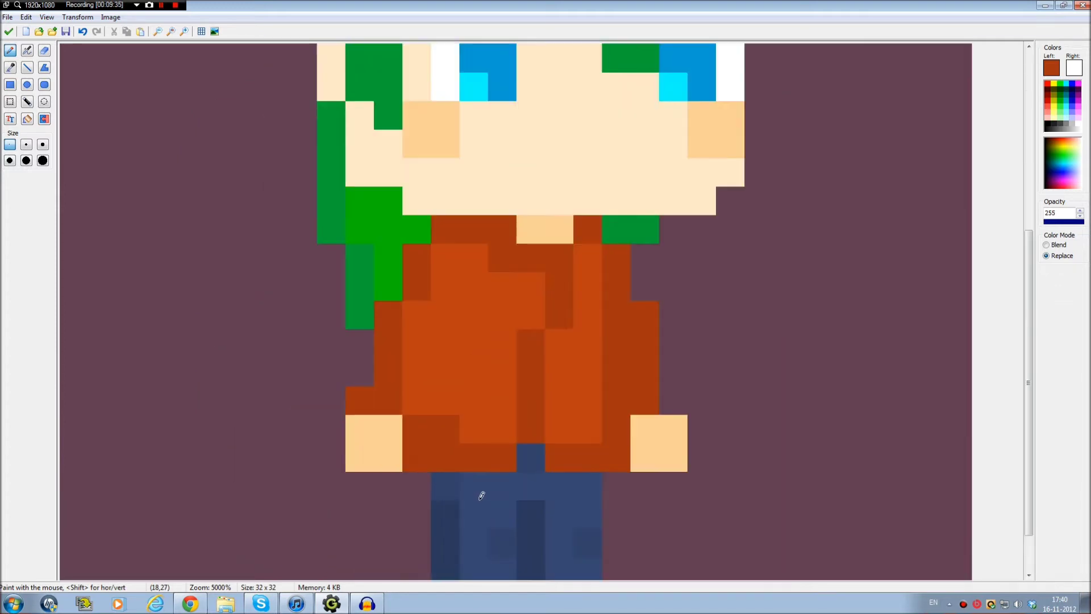
pyautogui.moveTo(699, 451); pyautogui.dragTo(709, 539)
pyautogui.scroll(-1, 710, 537)
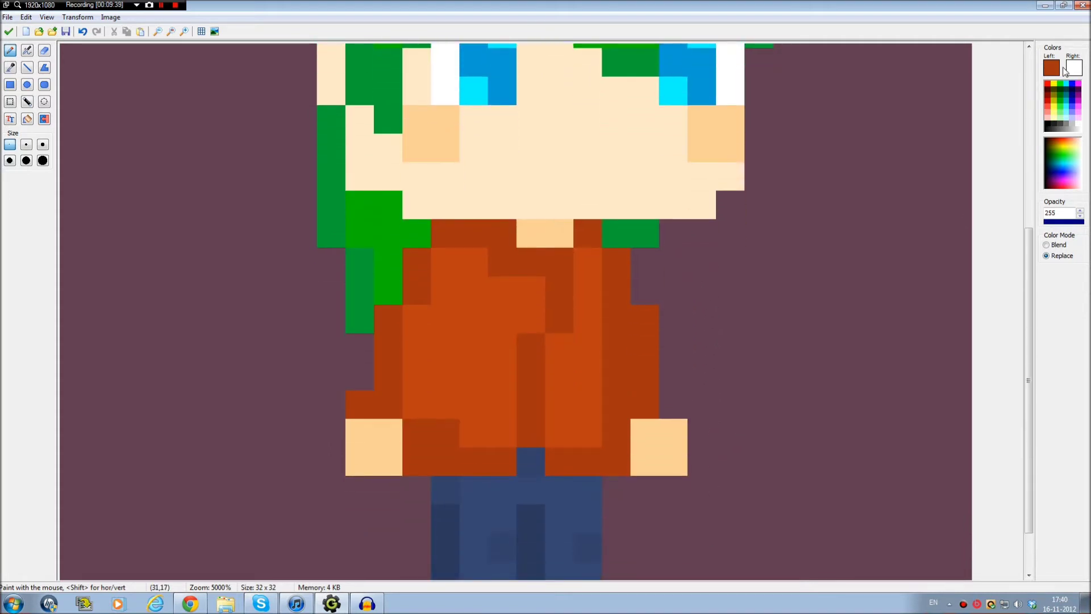
# Choose a deeper dark red and paint shadow pixels on the lower left sleeve
pyautogui.click(1051, 67)
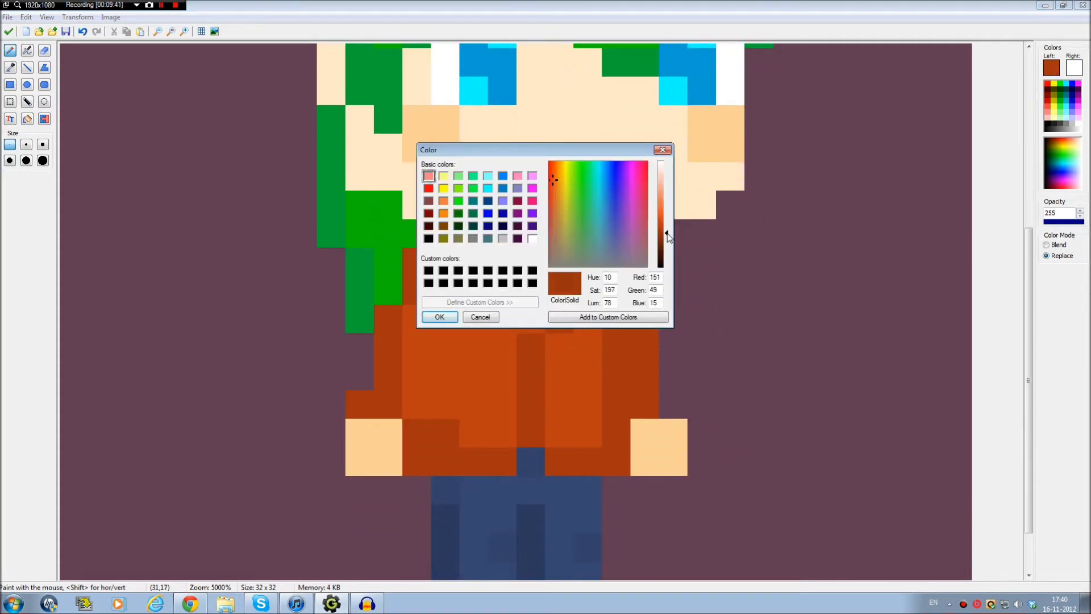
pyautogui.click(439, 317)
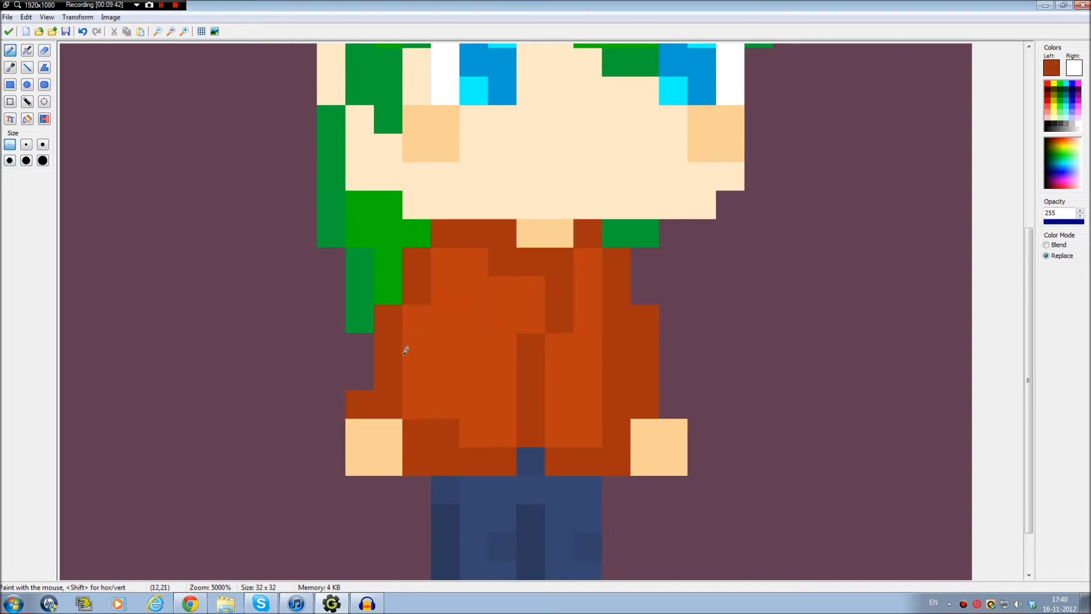
pyautogui.click(390, 372)
pyautogui.click(1050, 63)
pyautogui.click(549, 180)
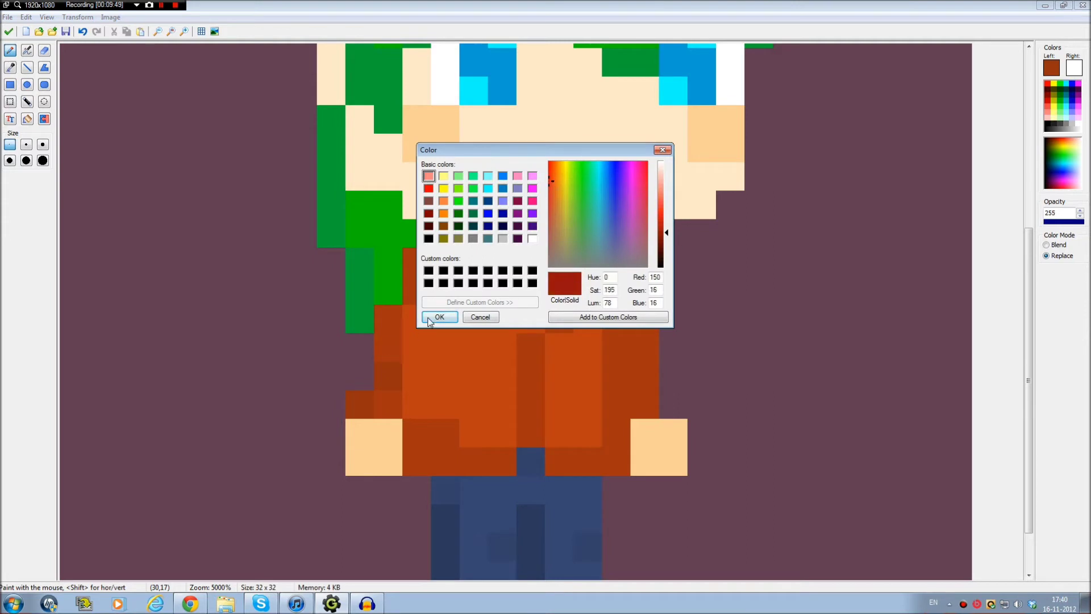
pyautogui.click(439, 317)
pyautogui.click(362, 401)
pyautogui.click(388, 375)
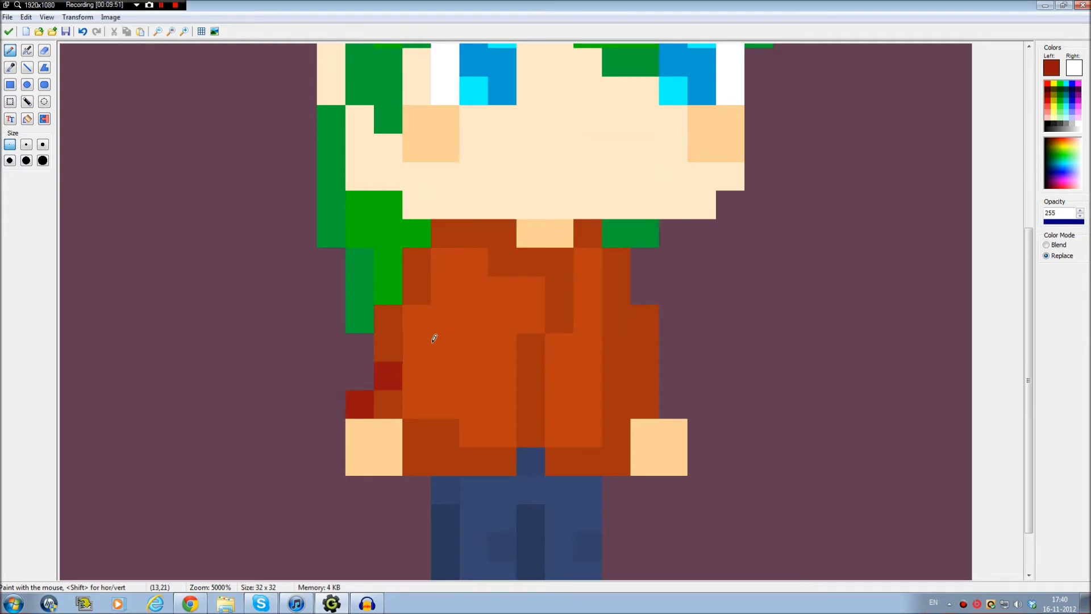
# Sample the rust-brown shirt shade and try the Recolor tool, undoing its change
pyautogui.keyDown('ctrl'); pyautogui.click(391, 341); pyautogui.keyUp('ctrl')
pyautogui.click(1051, 73)
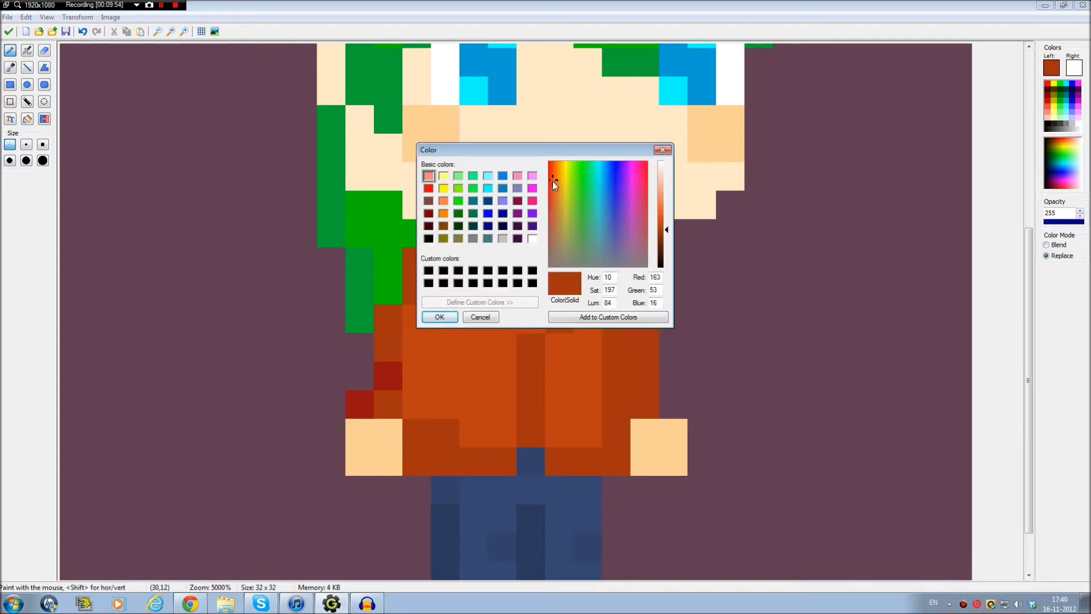
pyautogui.click(446, 316)
pyautogui.click(44, 118)
pyautogui.hotkey('ctrl', 'z')
pyautogui.keyDown('ctrl'); pyautogui.click(556, 295); pyautogui.keyUp('ctrl')
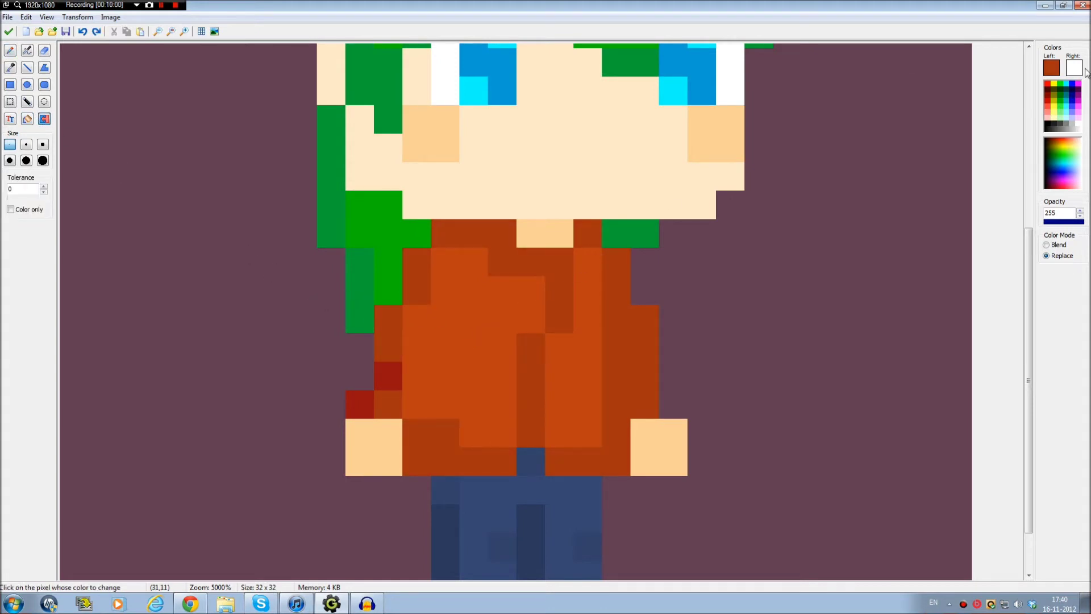
pyautogui.click(1051, 68)
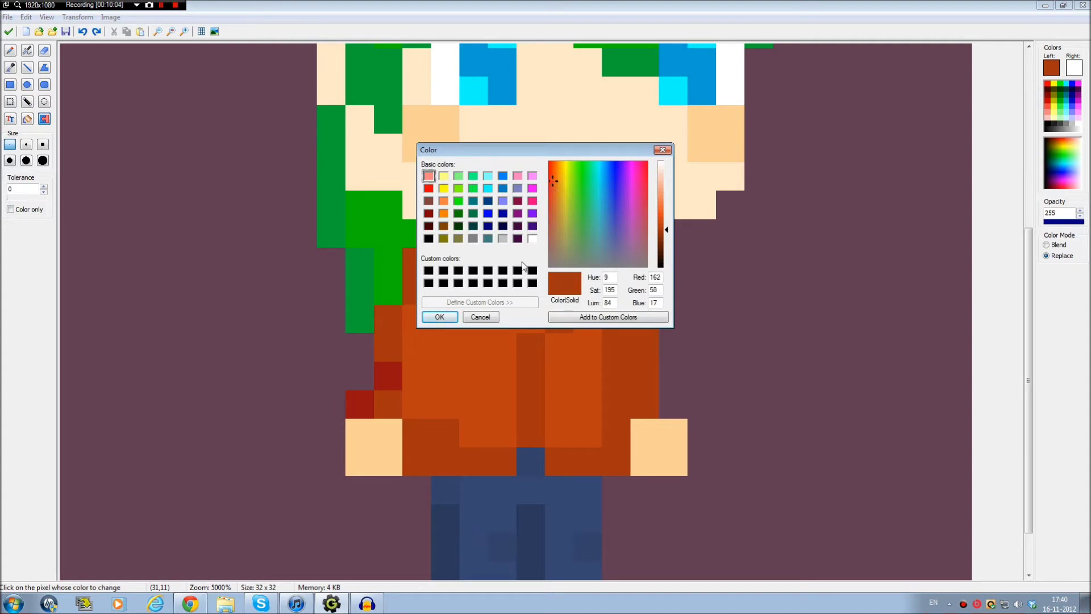
pyautogui.click(439, 317)
pyautogui.click(411, 289)
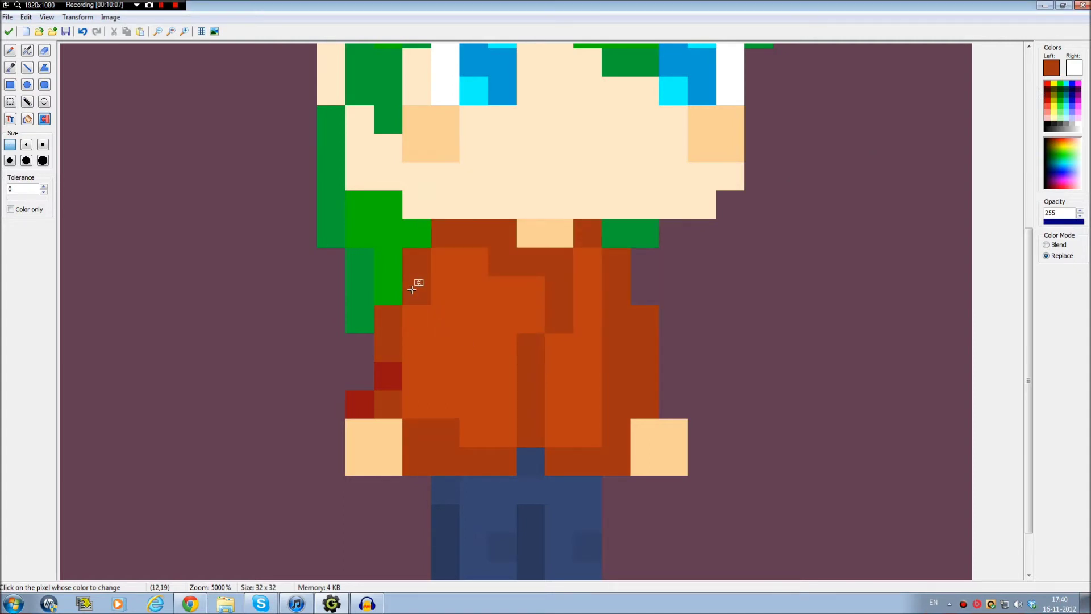
# Sample the sleeve's dark red and nudge it slightly toward orange
pyautogui.click(395, 369)
pyautogui.click(1055, 60)
pyautogui.click(550, 183)
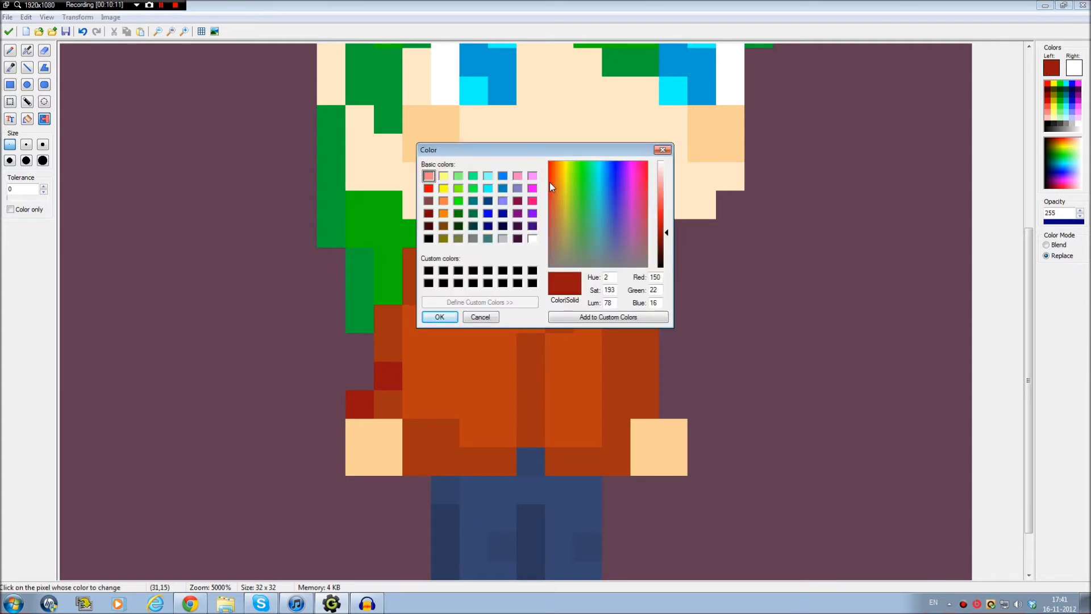
pyautogui.click(455, 317)
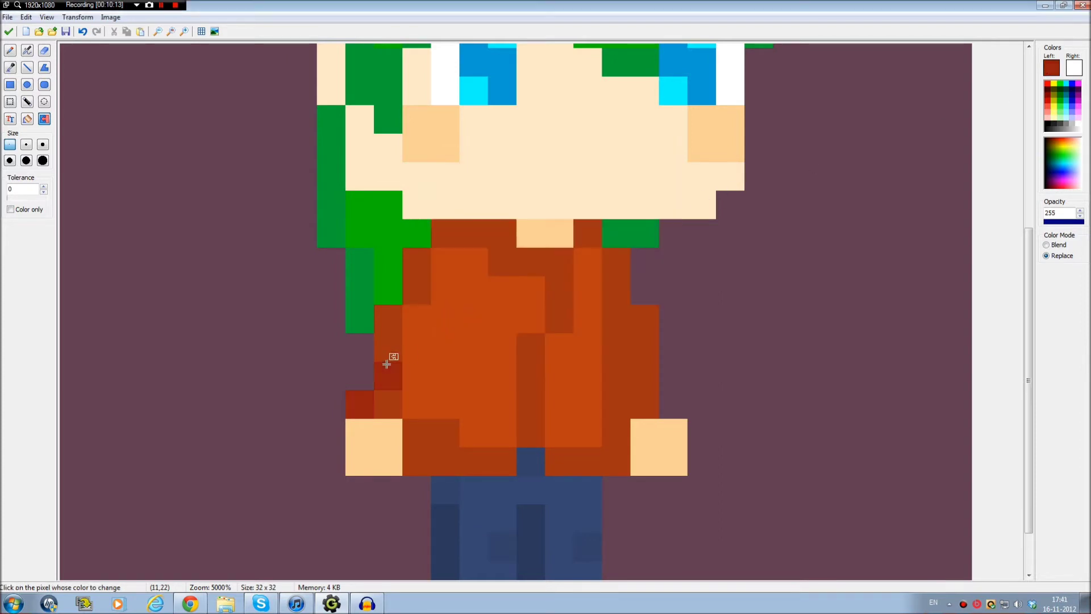
pyautogui.click(26, 67)
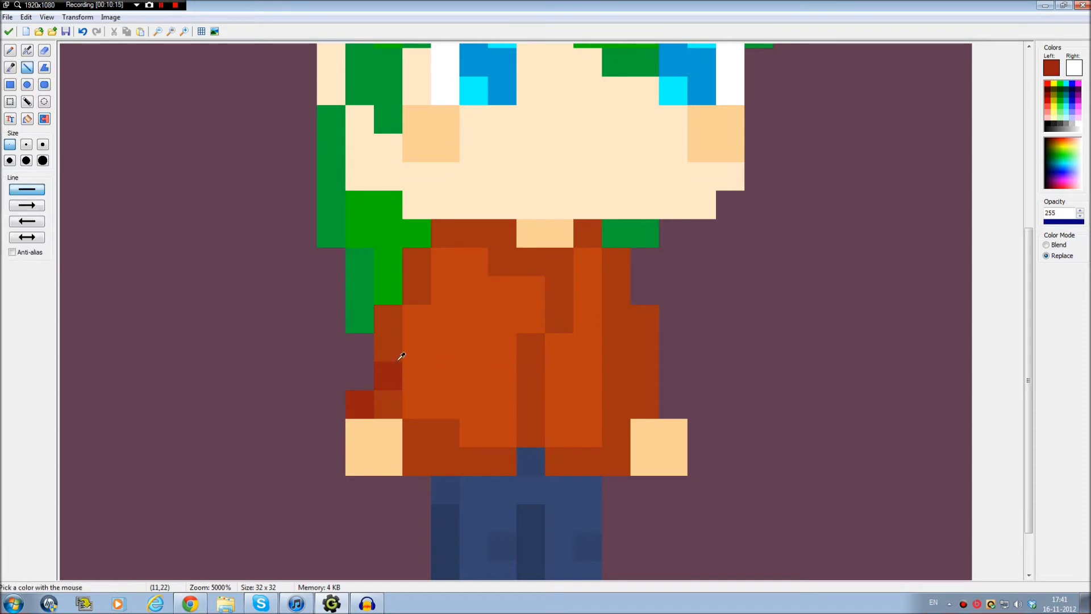
# Try dark-red shading lines across the sleeve, collar and shirt, then undo the last two
pyautogui.moveTo(390, 367)
pyautogui.mouseDown()
pyautogui.moveTo(391, 323)
pyautogui.moveTo(417, 262)
pyautogui.moveTo(492, 232)
pyautogui.moveTo(565, 262)
pyautogui.moveTo(560, 321)
pyautogui.mouseUp()
pyautogui.moveTo(528, 360)
pyautogui.mouseDown()
pyautogui.moveTo(519, 422)
pyautogui.moveTo(529, 346)
pyautogui.moveTo(524, 439)
pyautogui.mouseUp()
pyautogui.click(587, 230)
pyautogui.moveTo(604, 253)
pyautogui.mouseDown()
pyautogui.moveTo(614, 458)
pyautogui.moveTo(423, 453)
pyautogui.moveTo(443, 438)
pyautogui.mouseUp()
pyautogui.hotkey('ctrl', 'z')
pyautogui.hotkey('ctrl', 'z')
pyautogui.hotkey('ctrl', 'z')
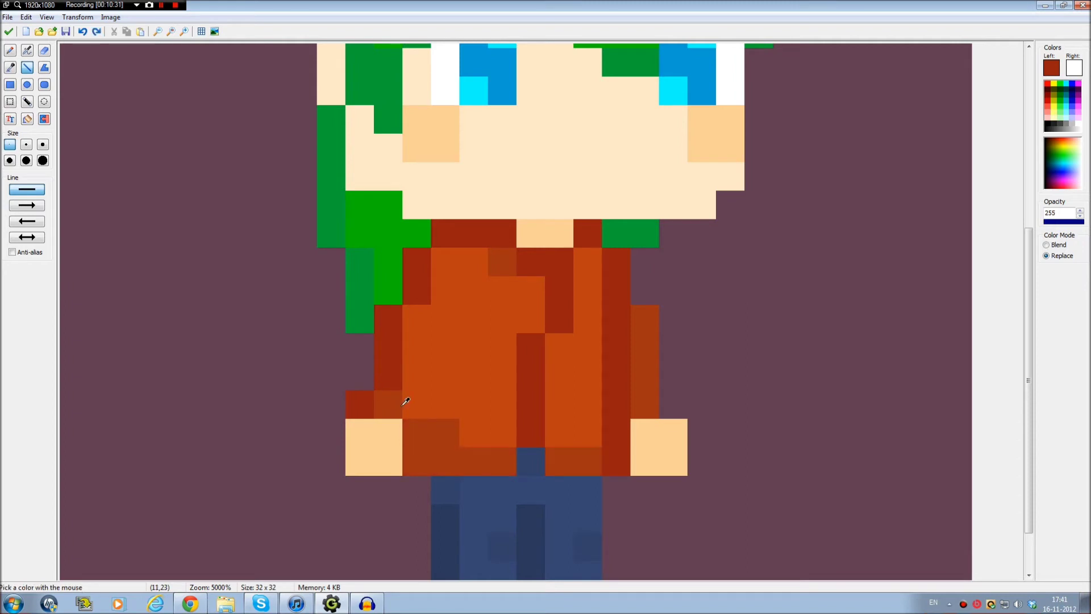
pyautogui.hotkey('ctrl', 'z')
pyautogui.hotkey('ctrl', 'z')
pyautogui.hotkey('ctrl', 'z')
pyautogui.hotkey('ctrl', 'z')
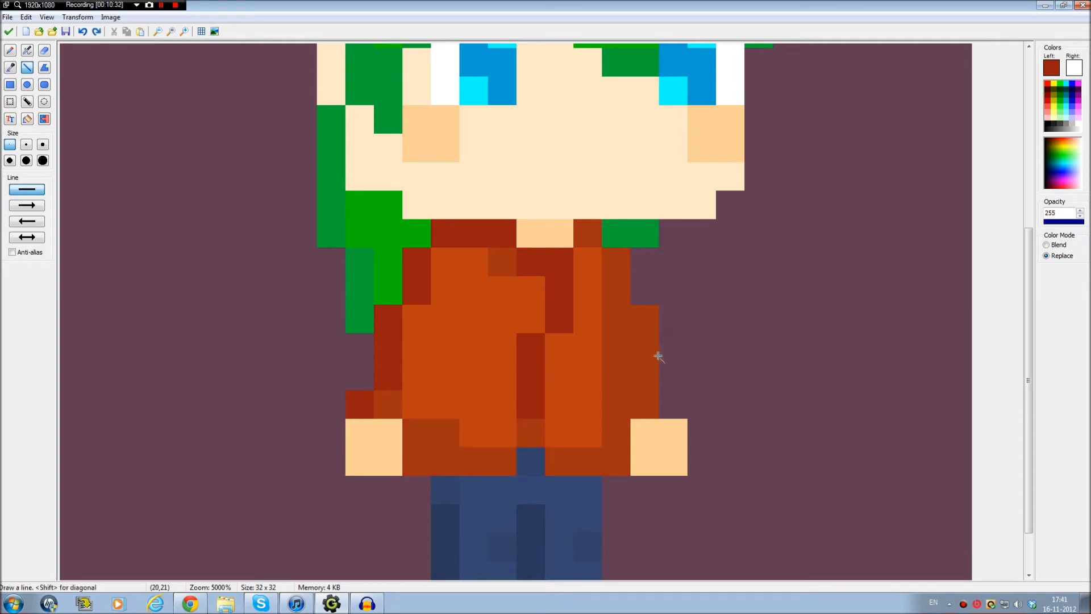
# Draw a dark-red column down the right shirt, redraw the left sleeve edge brown, add a red pixel above the belt
pyautogui.moveTo(645, 318); pyautogui.dragTo(643, 408)
pyautogui.keyDown('ctrl'); pyautogui.click(617, 379); pyautogui.keyUp('ctrl')
pyautogui.moveTo(370, 397)
pyautogui.mouseDown()
pyautogui.moveTo(383, 341)
pyautogui.moveTo(443, 239)
pyautogui.moveTo(481, 233)
pyautogui.moveTo(539, 261)
pyautogui.mouseUp()
pyautogui.keyDown('ctrl'); pyautogui.click(523, 404); pyautogui.keyUp('ctrl')
pyautogui.click(520, 421)
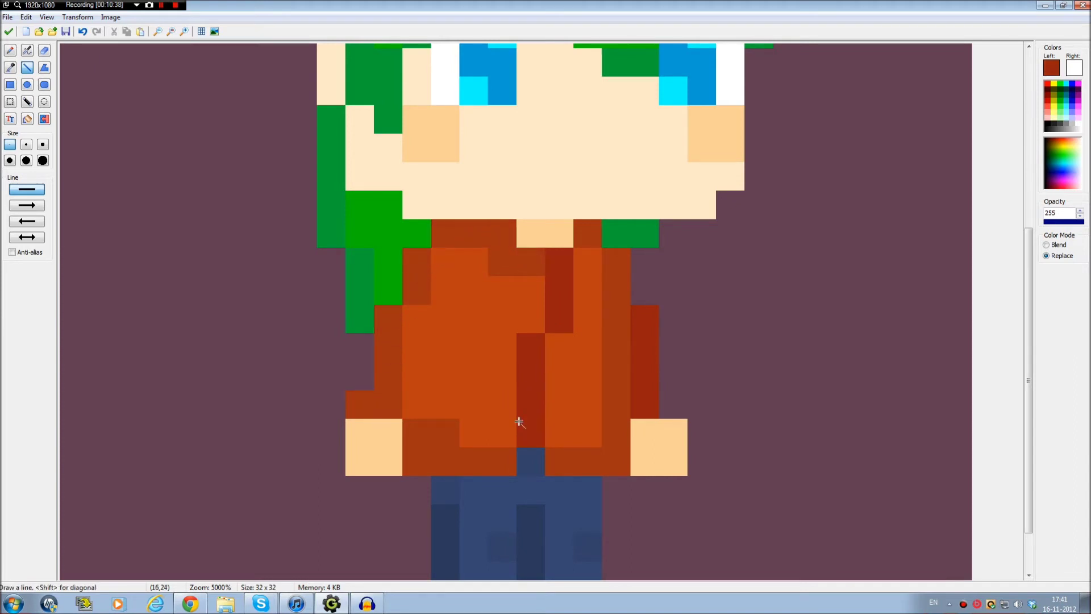
pyautogui.scroll(-1, 551, 425)
pyautogui.scroll(2, 505, 421)
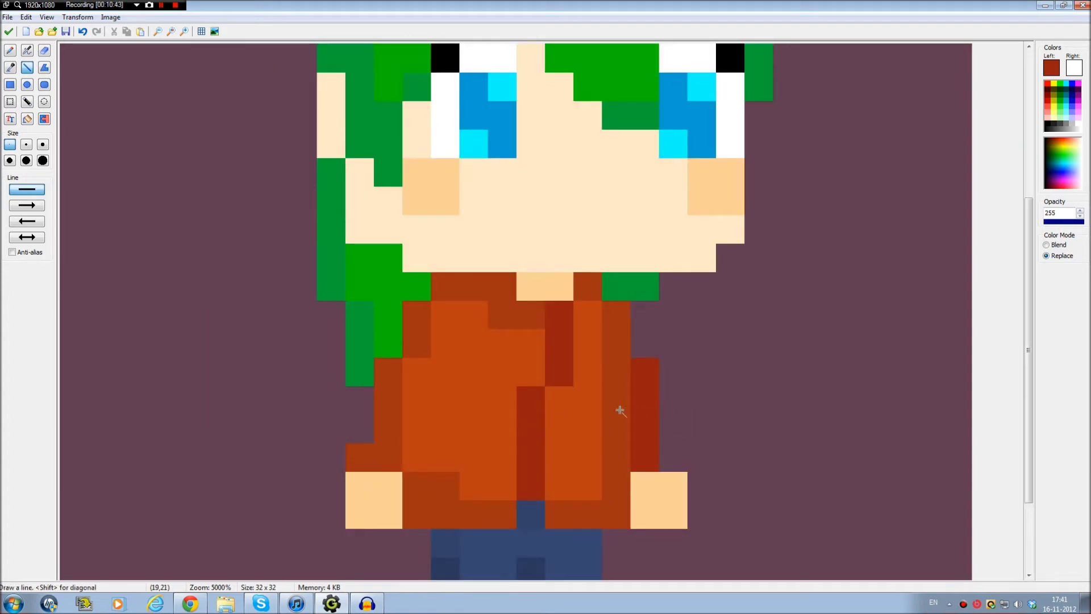
# Redraw the dark-red line down the shirt's right edge, then open the drawing-colour editor
pyautogui.moveTo(617, 313); pyautogui.dragTo(623, 503)
pyautogui.click(581, 500)
pyautogui.moveTo(645, 377); pyautogui.dragTo(652, 449)
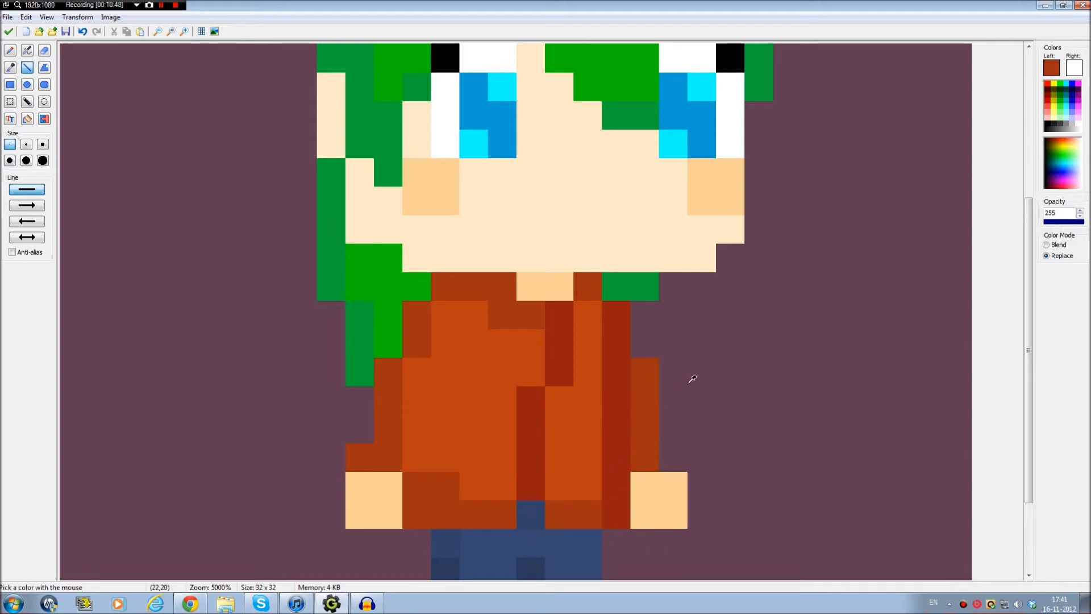
pyautogui.click(627, 387)
pyautogui.moveTo(642, 369); pyautogui.dragTo(645, 460)
pyautogui.click(1047, 69)
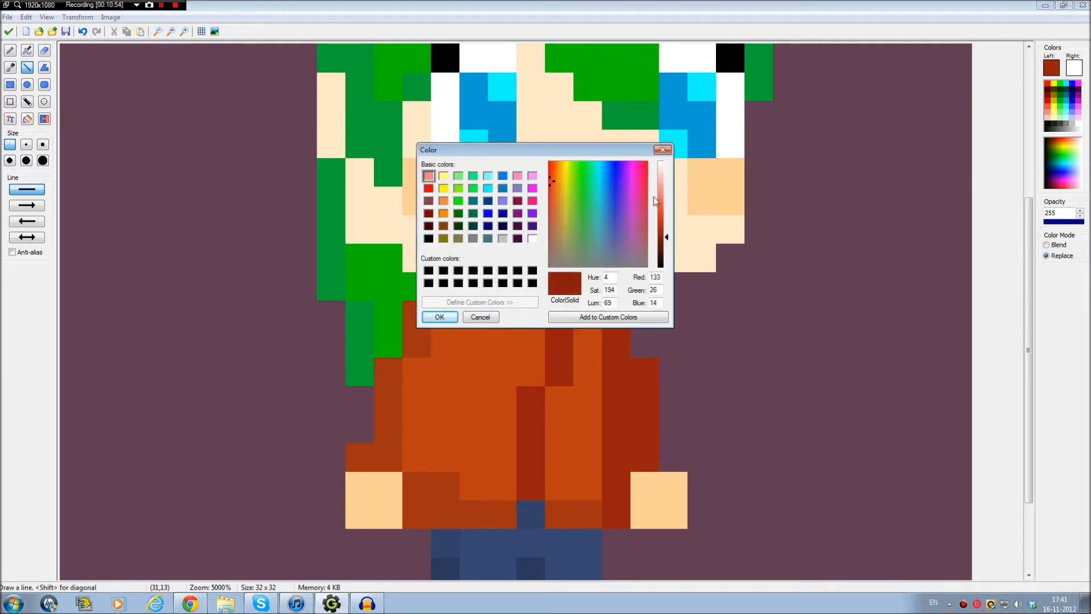
# Accept the darker red and shade the right sleeve with it; a trial hem line is undone
pyautogui.click(427, 318)
pyautogui.moveTo(648, 380); pyautogui.dragTo(654, 450)
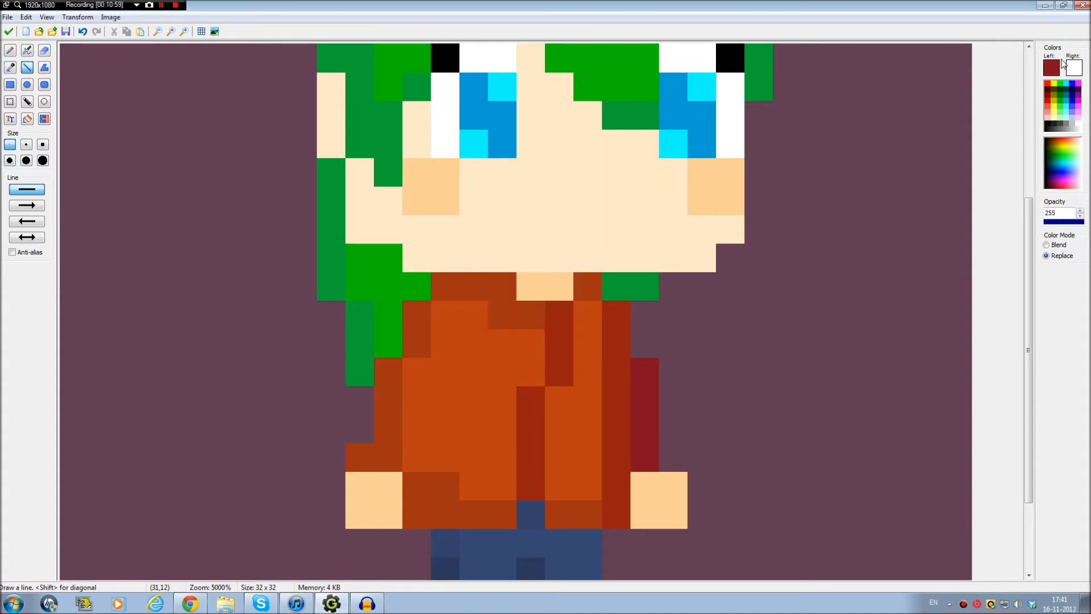
pyautogui.scroll(-3, 693, 500)
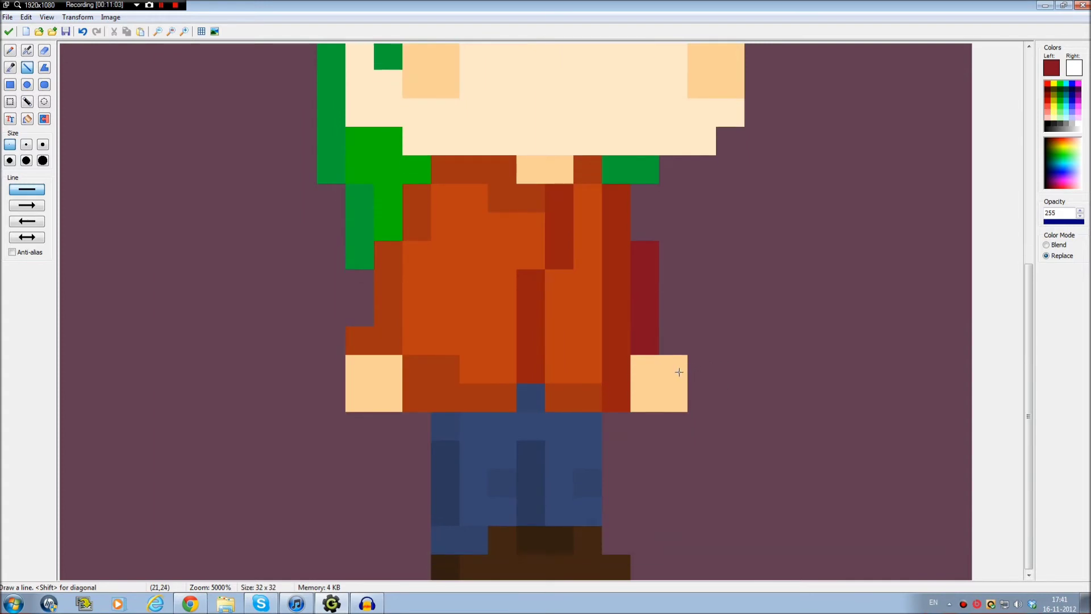
pyautogui.press('k')
pyautogui.click(632, 379)
pyautogui.press('l')
pyautogui.moveTo(588, 398)
pyautogui.mouseDown()
pyautogui.moveTo(419, 392)
pyautogui.moveTo(436, 369)
pyautogui.mouseUp()
pyautogui.hotkey('ctrl', 'z')
# Darken the shirt's left edge down to the hem and two collar pixels in dark red
pyautogui.click(367, 337)
pyautogui.click(444, 385)
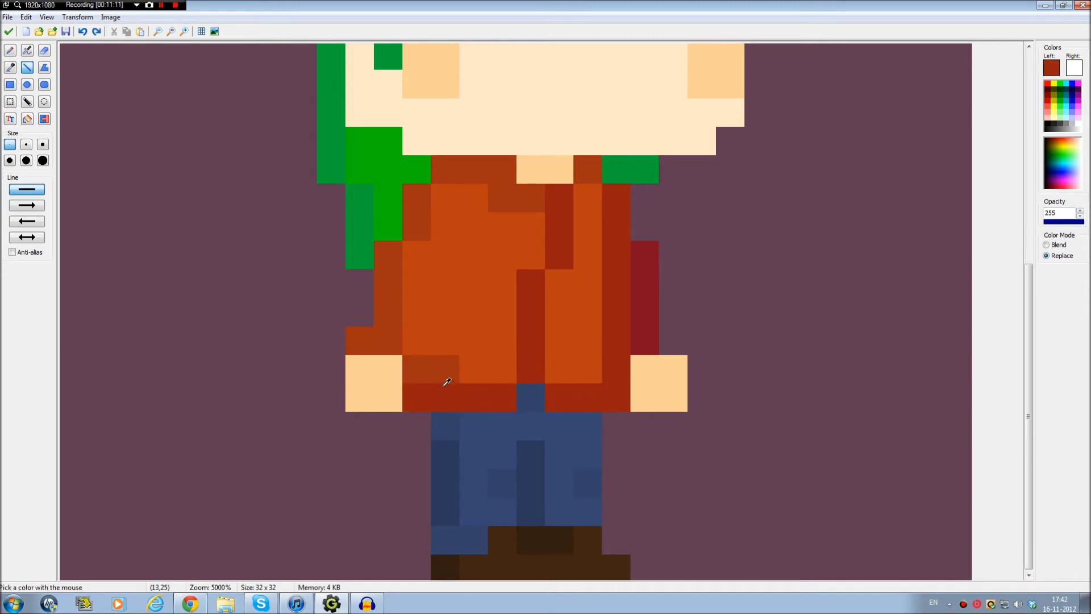
pyautogui.press('l')
pyautogui.click(367, 332)
pyautogui.moveTo(393, 307)
pyautogui.mouseDown()
pyautogui.moveTo(387, 244)
pyautogui.moveTo(420, 202)
pyautogui.moveTo(465, 177)
pyautogui.moveTo(495, 180)
pyautogui.mouseUp()
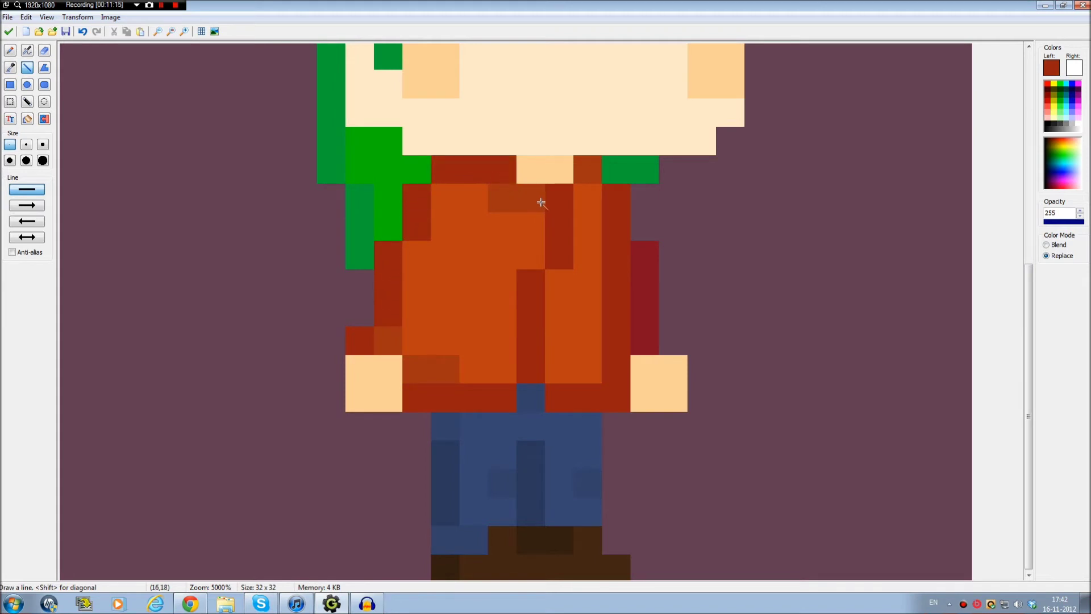
pyautogui.click(592, 174)
pyautogui.click(541, 198)
# Add brown-red fold shading along the shirt's left side, lower shirt and right-of-centre strip
pyautogui.keyDown('ctrl'); pyautogui.click(504, 202); pyautogui.keyUp('ctrl')
pyautogui.moveTo(415, 253); pyautogui.dragTo(426, 324)
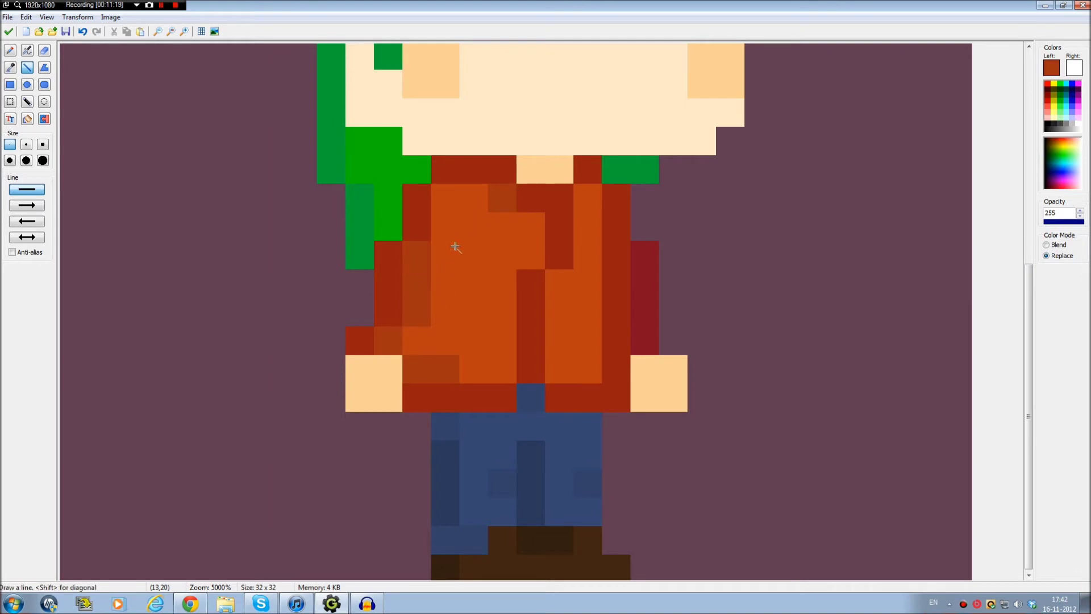
pyautogui.moveTo(448, 217); pyautogui.dragTo(455, 205)
pyautogui.click(473, 203)
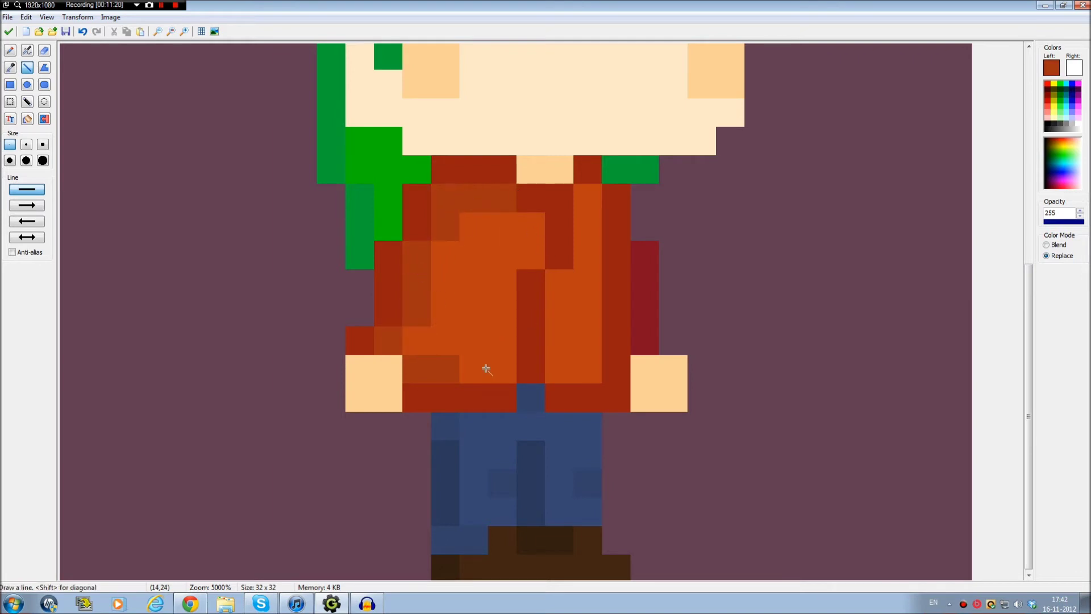
pyautogui.moveTo(487, 367); pyautogui.dragTo(506, 361)
pyautogui.click(507, 334)
pyautogui.click(530, 259)
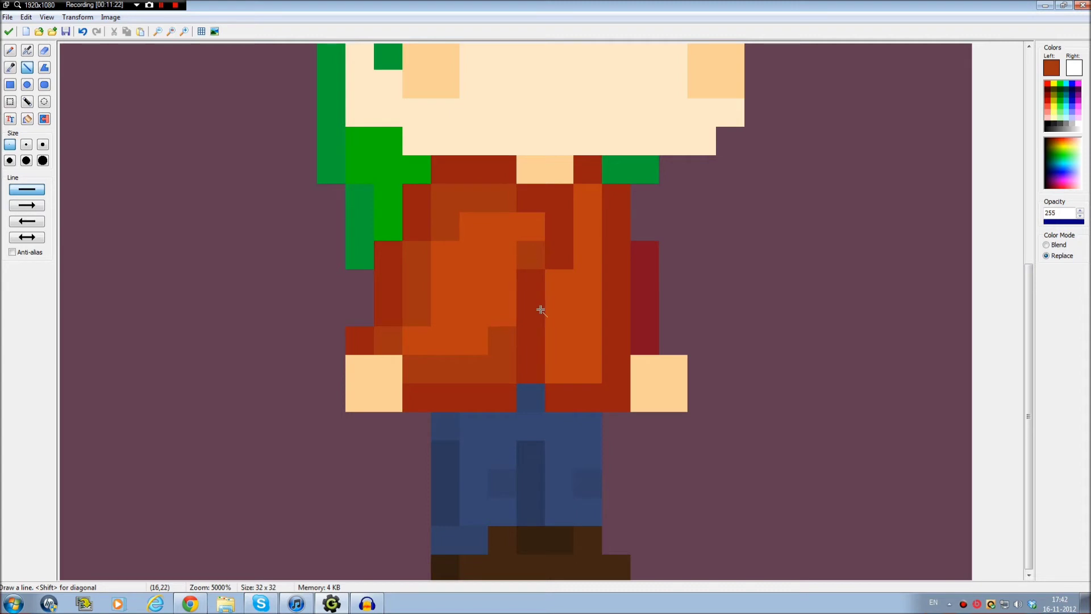
pyautogui.moveTo(560, 337); pyautogui.dragTo(561, 366)
pyautogui.click(562, 288)
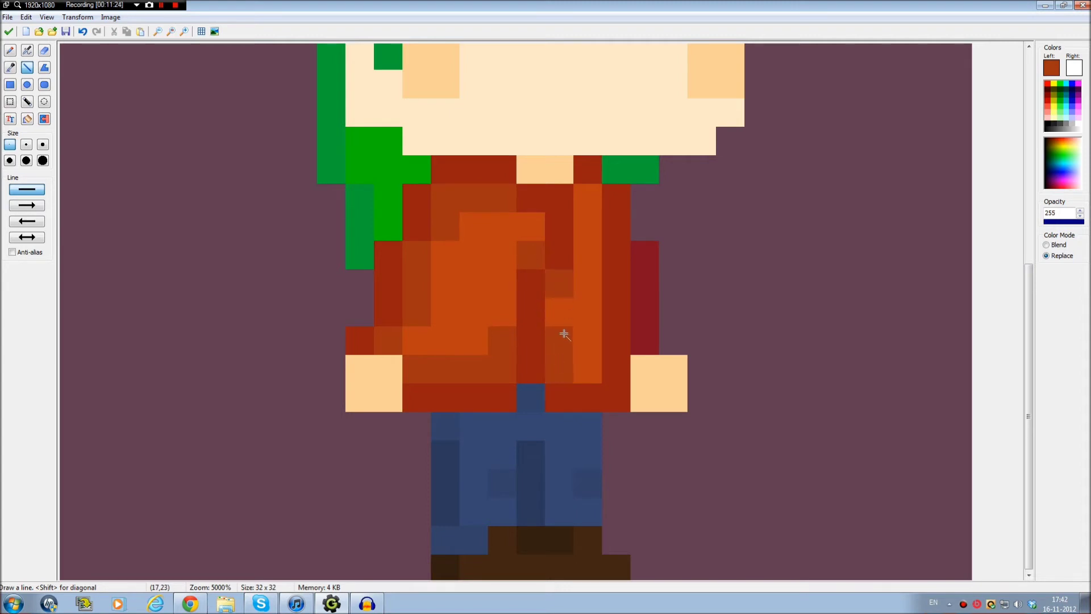
pyautogui.click(565, 316)
pyautogui.click(578, 370)
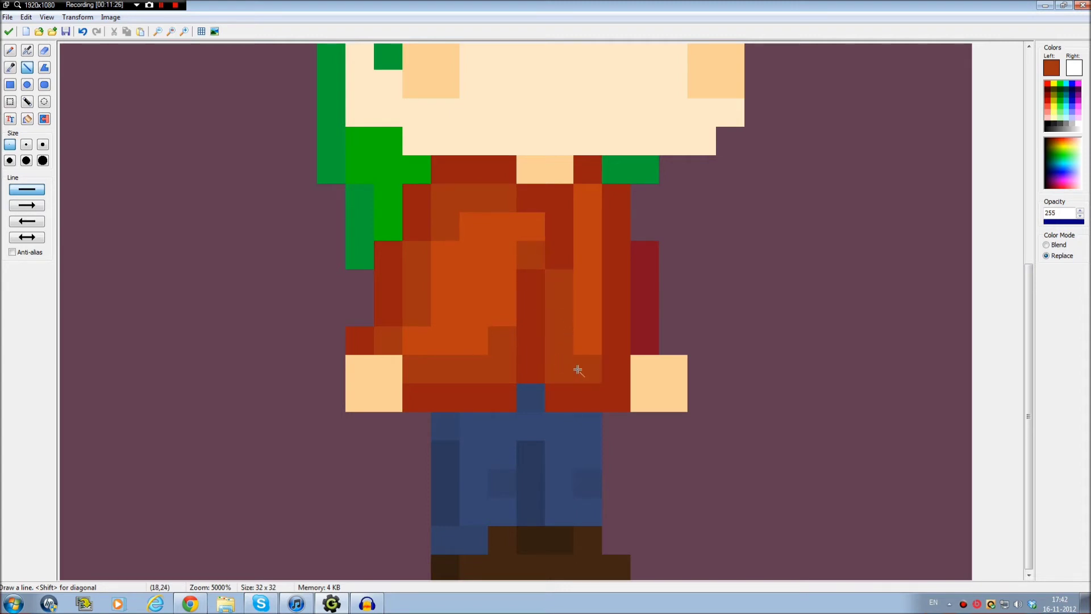
pyautogui.scroll(1, 565, 361)
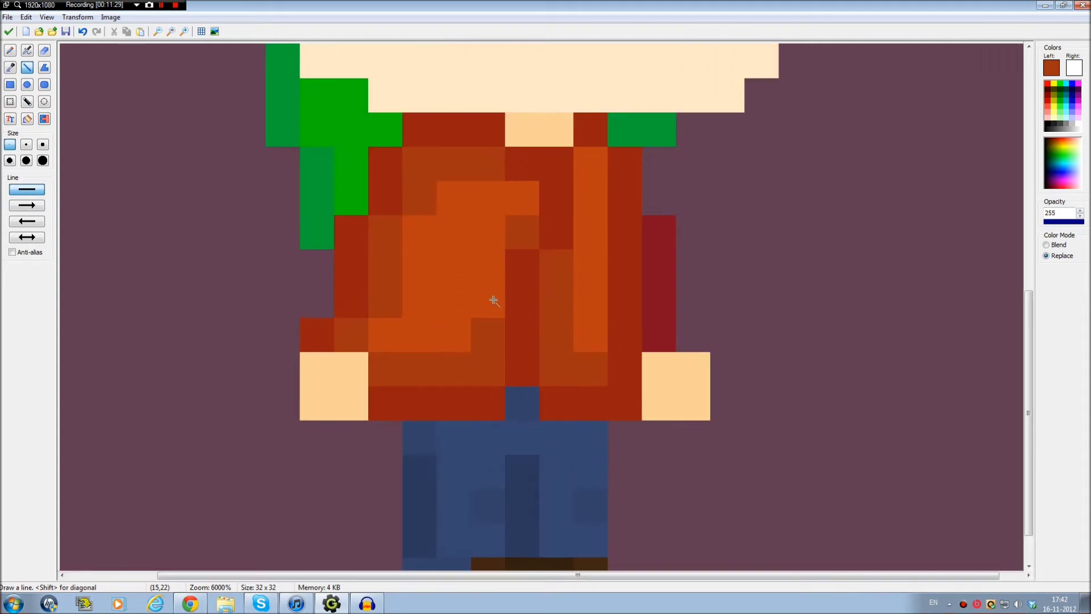
# Darken several orange pixels near the top and middle of the shirt
pyautogui.moveTo(493, 300); pyautogui.dragTo(492, 277)
pyautogui.click(516, 190)
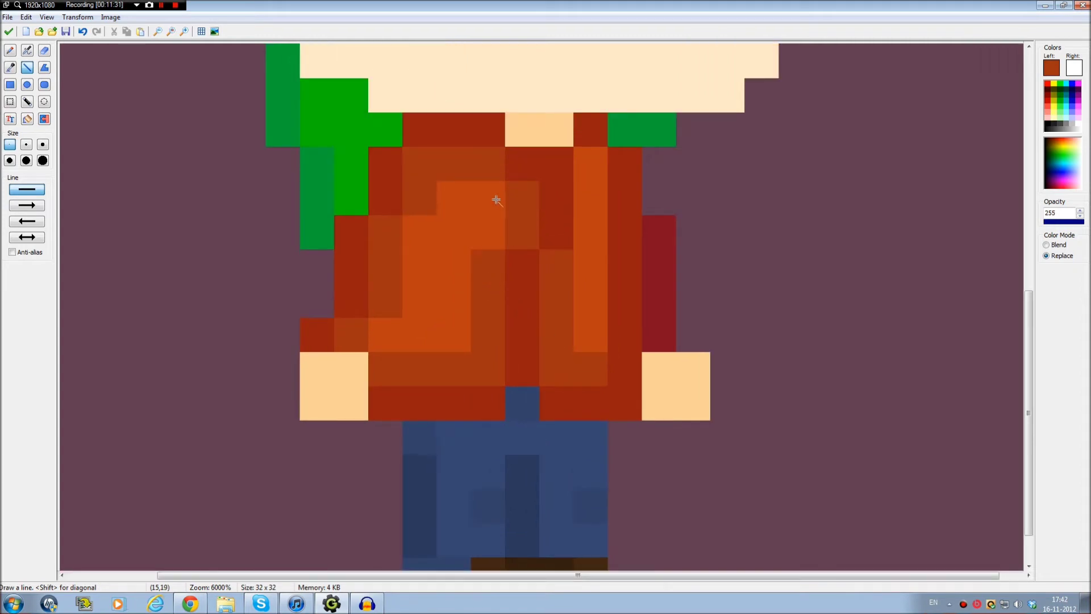
pyautogui.click(495, 199)
pyautogui.click(495, 236)
pyautogui.scroll(3, 467, 314)
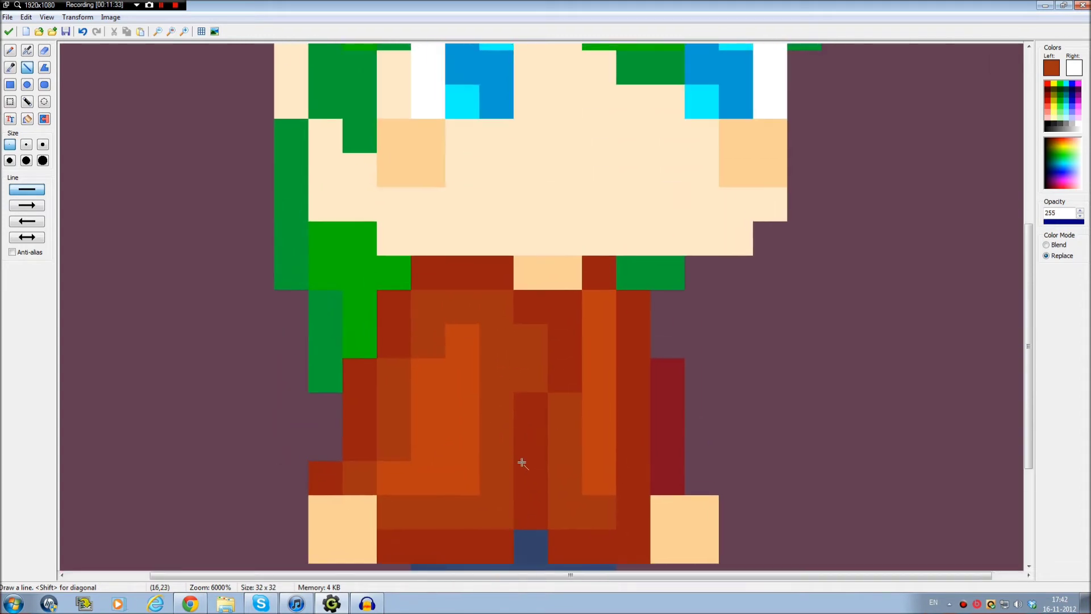
pyautogui.moveTo(601, 312); pyautogui.dragTo(596, 464)
# Paint bright orange columns on the shirt's right side, repainting the lower column medium brown
pyautogui.keyDown('ctrl'); pyautogui.click(468, 385); pyautogui.keyUp('ctrl')
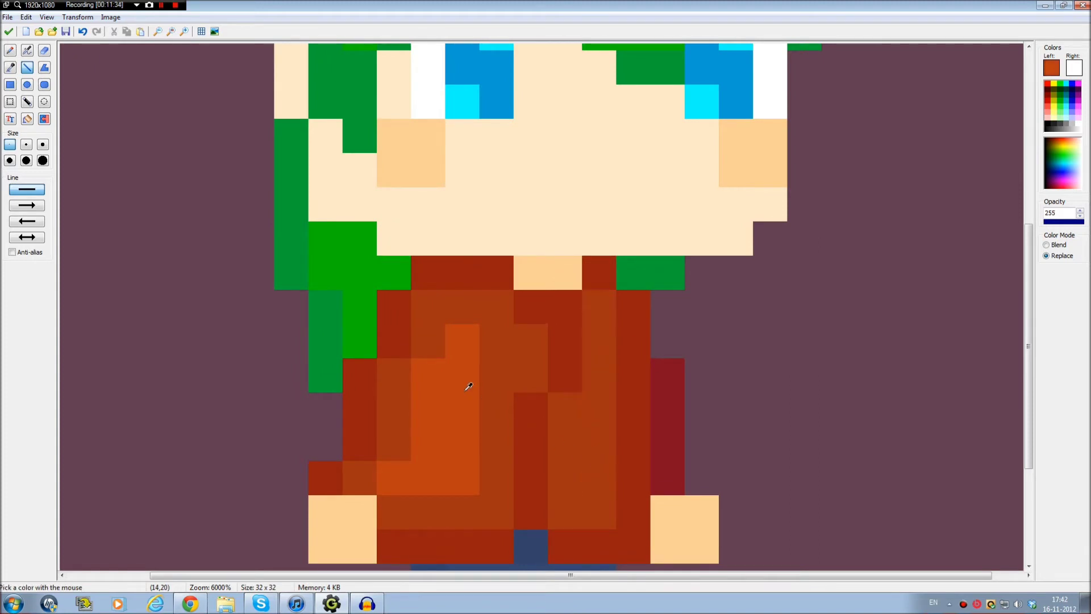
pyautogui.moveTo(495, 344); pyautogui.dragTo(497, 386)
pyautogui.moveTo(591, 424); pyautogui.dragTo(589, 309)
pyautogui.click(574, 421)
pyautogui.moveTo(574, 421)
pyautogui.mouseDown()
pyautogui.moveTo(570, 506)
pyautogui.moveTo(560, 470)
pyautogui.moveTo(573, 456)
pyautogui.mouseUp()
pyautogui.keyDown('ctrl'); pyautogui.click(500, 433); pyautogui.keyUp('ctrl')
pyautogui.scroll(-5, 562, 522)
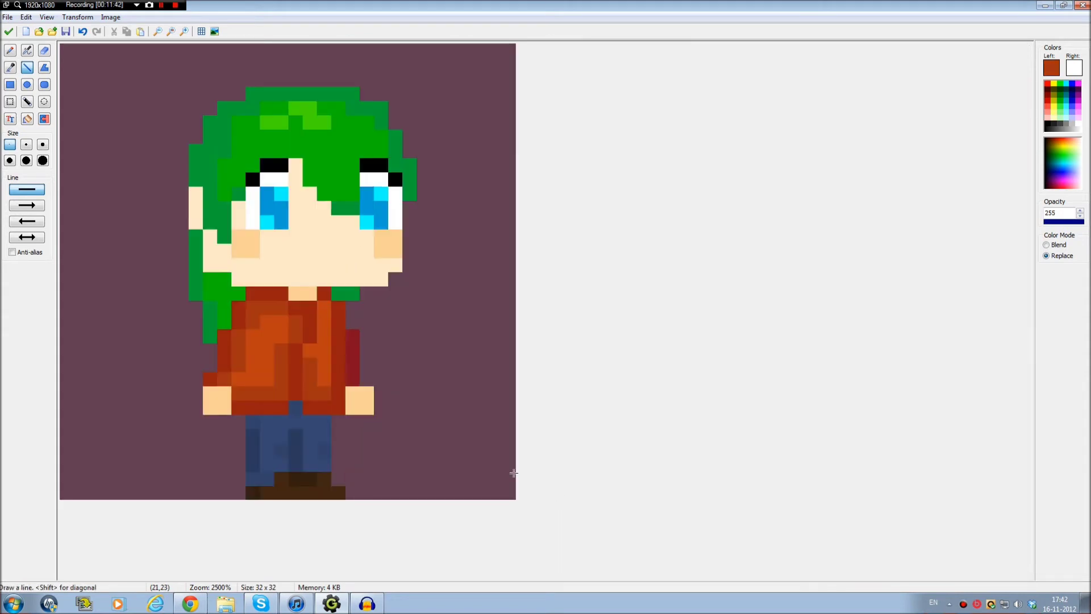
pyautogui.scroll(3, 369, 397)
pyautogui.scroll(2, 347, 378)
# Paint a bright orange column on the shirt's left and fill its upper area orange
pyautogui.keyDown('ctrl'); pyautogui.click(462, 372); pyautogui.keyUp('ctrl')
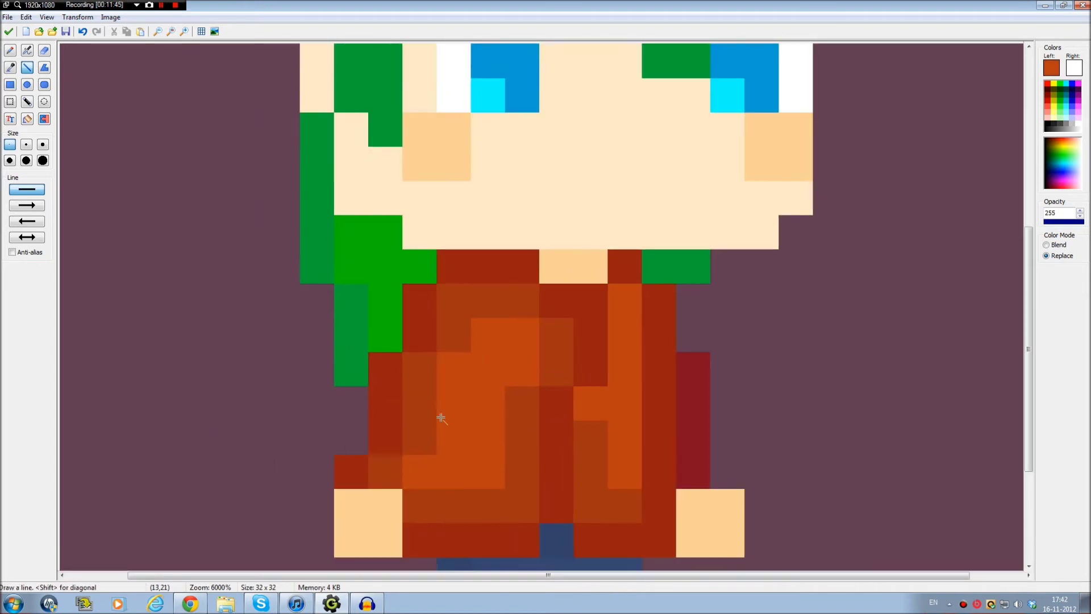
pyautogui.moveTo(419, 358); pyautogui.dragTo(435, 449)
pyautogui.moveTo(451, 343)
pyautogui.mouseDown()
pyautogui.moveTo(452, 320)
pyautogui.moveTo(474, 306)
pyautogui.moveTo(518, 307)
pyautogui.moveTo(557, 344)
pyautogui.mouseUp()
pyautogui.click(559, 359)
# Scatter eight darker brown checker squares across the shirt
pyautogui.keyDown('ctrl'); pyautogui.click(595, 507); pyautogui.keyUp('ctrl')
pyautogui.click(497, 468)
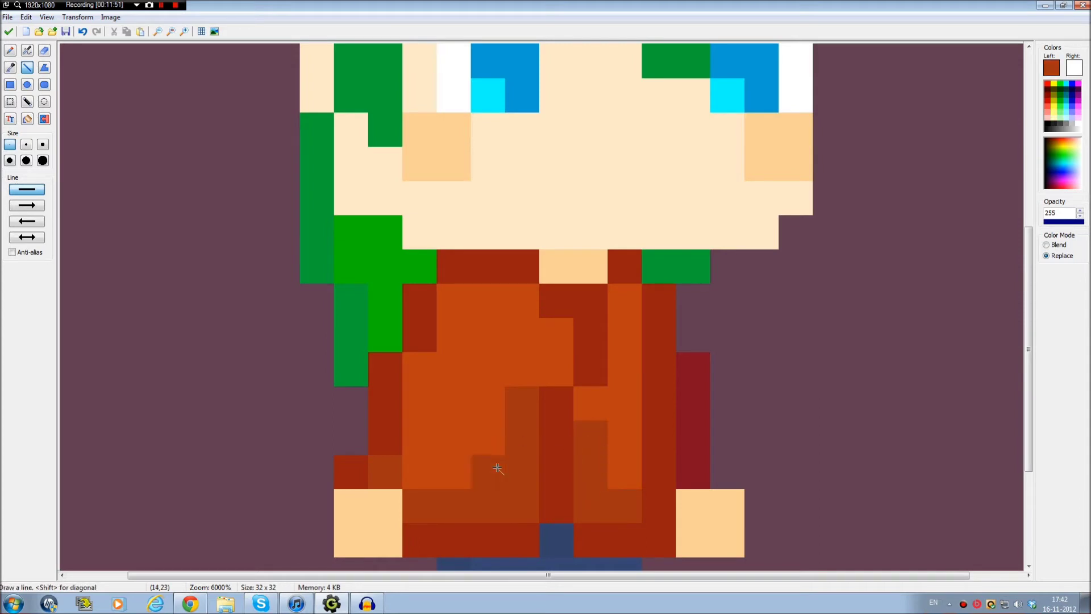
pyautogui.click(429, 467)
pyautogui.click(450, 446)
pyautogui.click(489, 409)
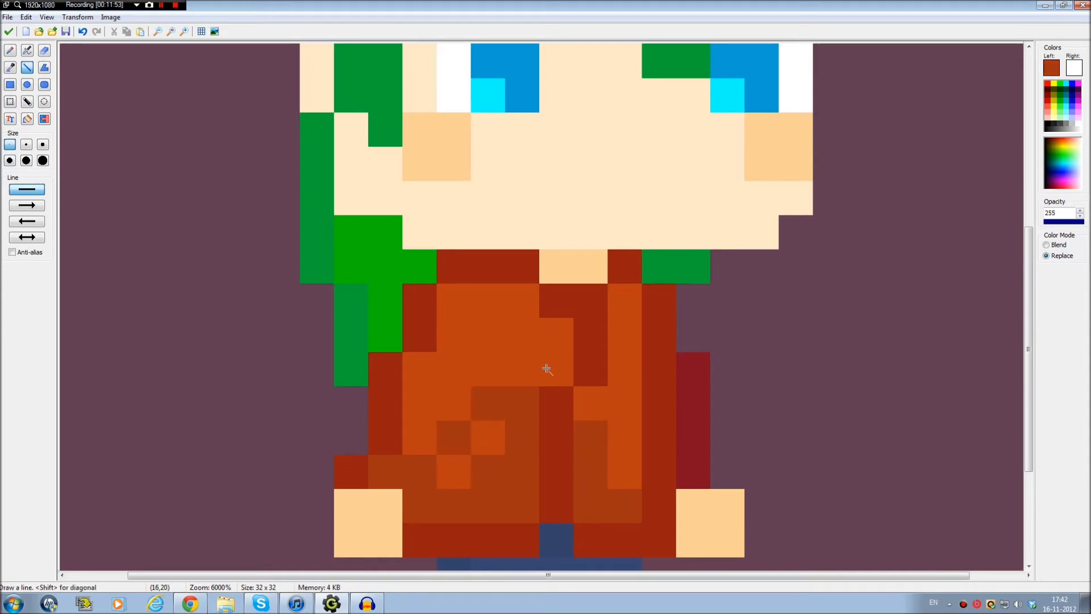
pyautogui.click(530, 362)
pyautogui.click(561, 342)
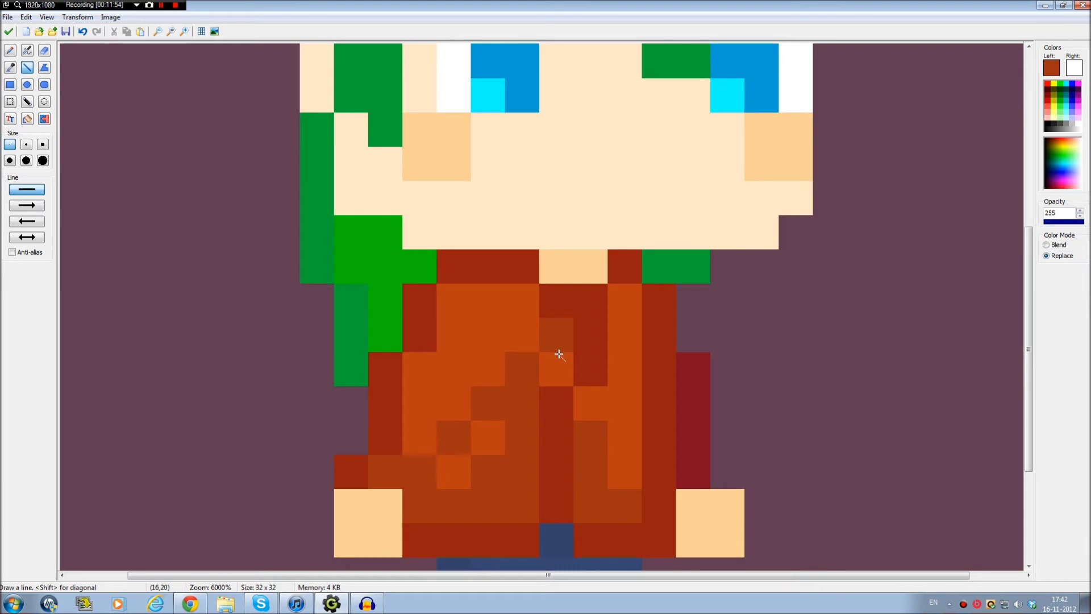
pyautogui.click(425, 407)
pyautogui.click(493, 341)
# Add an orange checker square and turn three more squares darker brown, then sample the shirt's dark red
pyautogui.keyDown('ctrl'); pyautogui.click(493, 443); pyautogui.keyUp('ctrl')
pyautogui.click(522, 400)
pyautogui.scroll(-1, 569, 512)
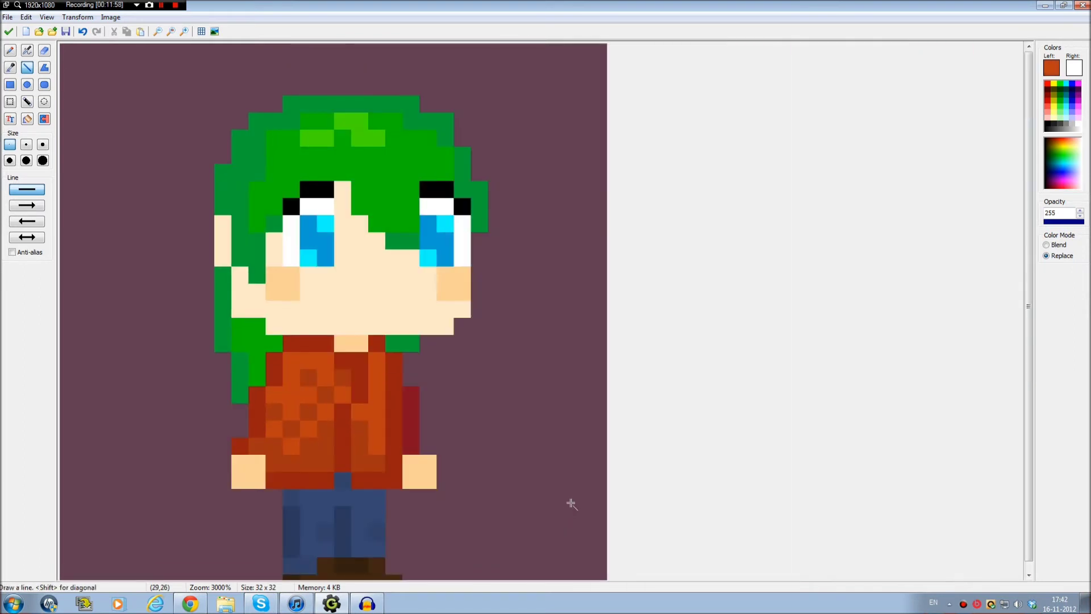
pyautogui.scroll(1, 503, 489)
pyautogui.keyDown('ctrl'); pyautogui.click(568, 397); pyautogui.keyUp('ctrl')
pyautogui.click(582, 405)
pyautogui.click(564, 370)
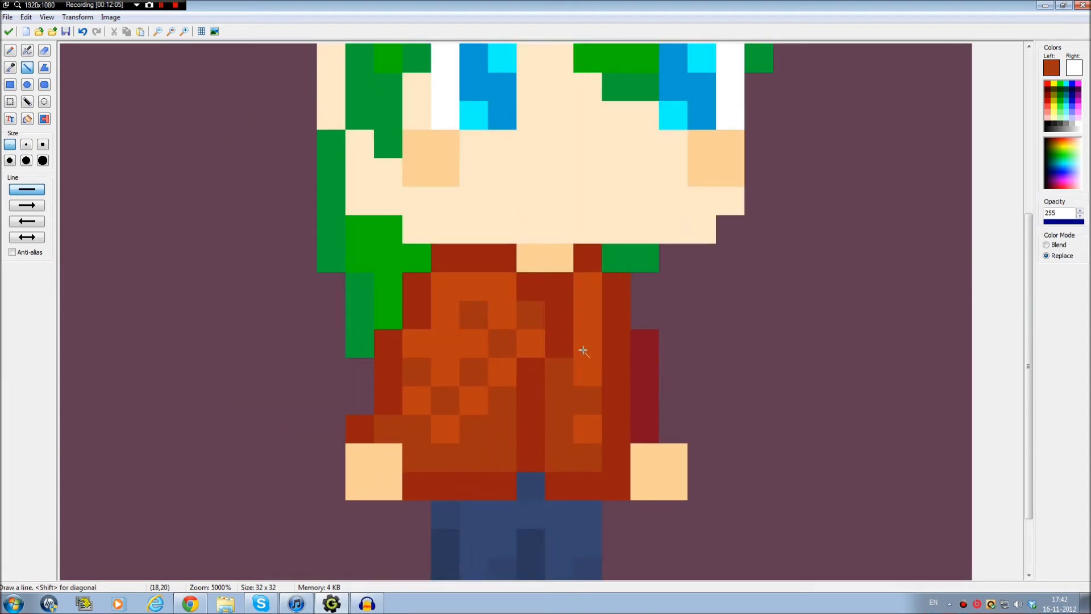
pyautogui.click(583, 350)
pyautogui.scroll(-1, 602, 446)
pyautogui.scroll(-1, 604, 449)
pyautogui.scroll(1, 531, 497)
pyautogui.scroll(2, 380, 456)
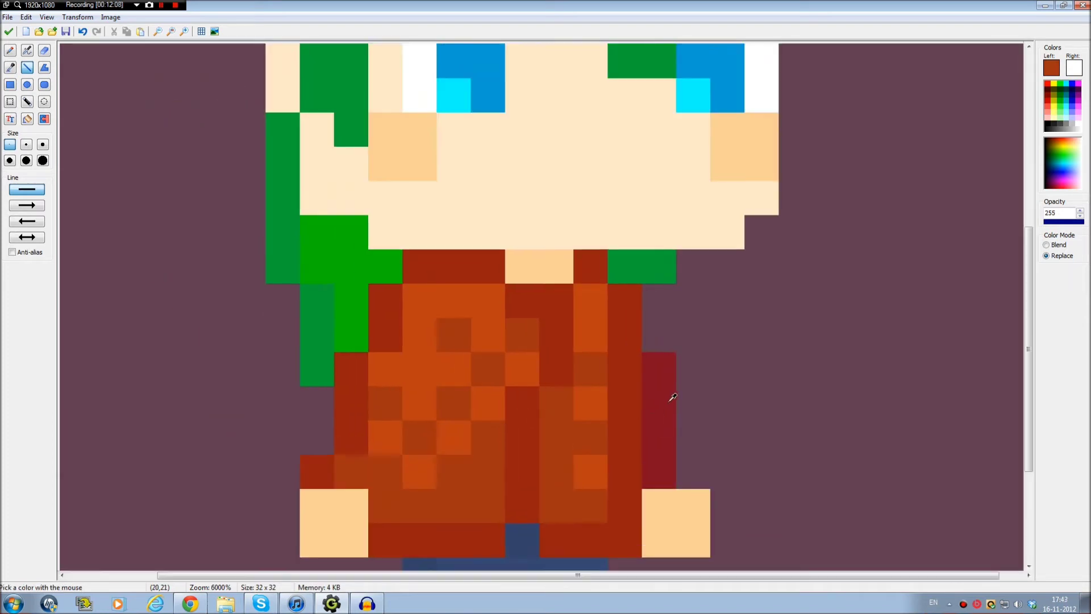
pyautogui.scroll(-2, 638, 403)
pyautogui.click(639, 324)
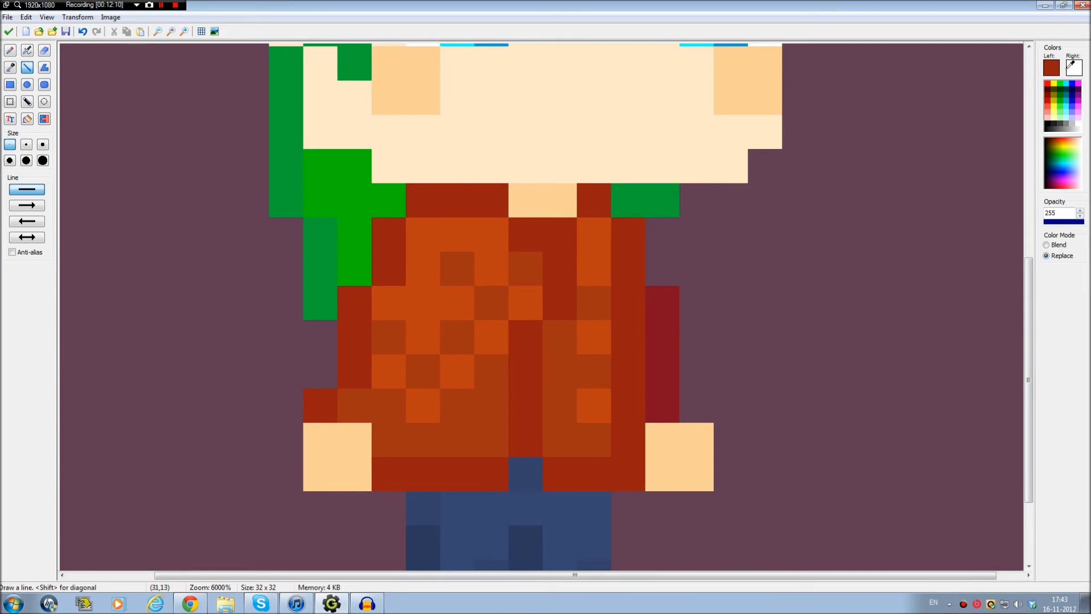
# Raise the drawing red's luminance in the Color dialog and paint shirt-edge pixels with it
pyautogui.click(1051, 71)
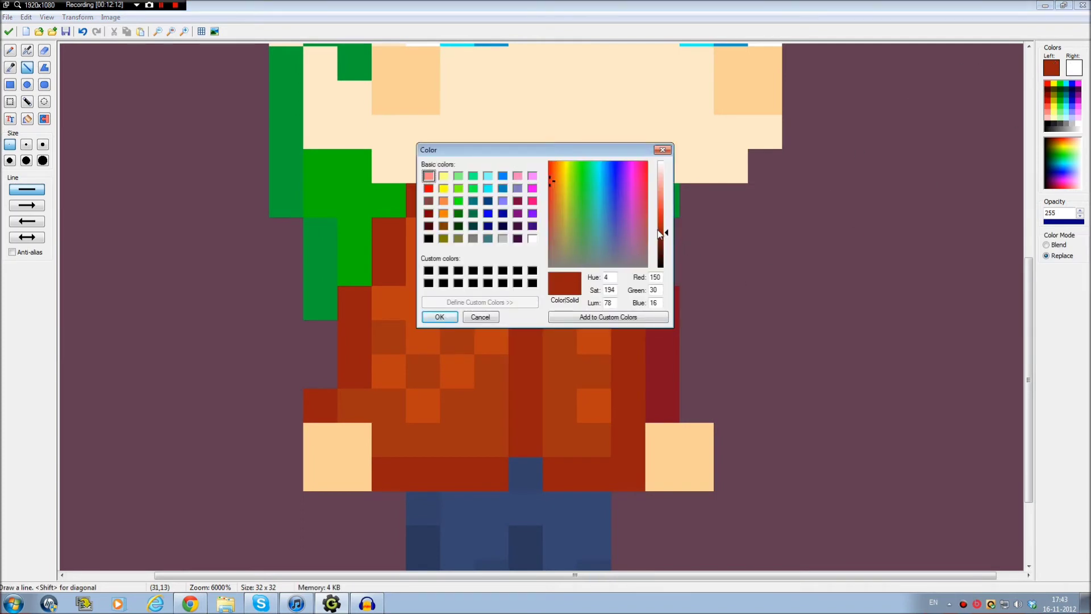
pyautogui.moveTo(666, 234); pyautogui.dragTo(666, 231)
pyautogui.click(441, 317)
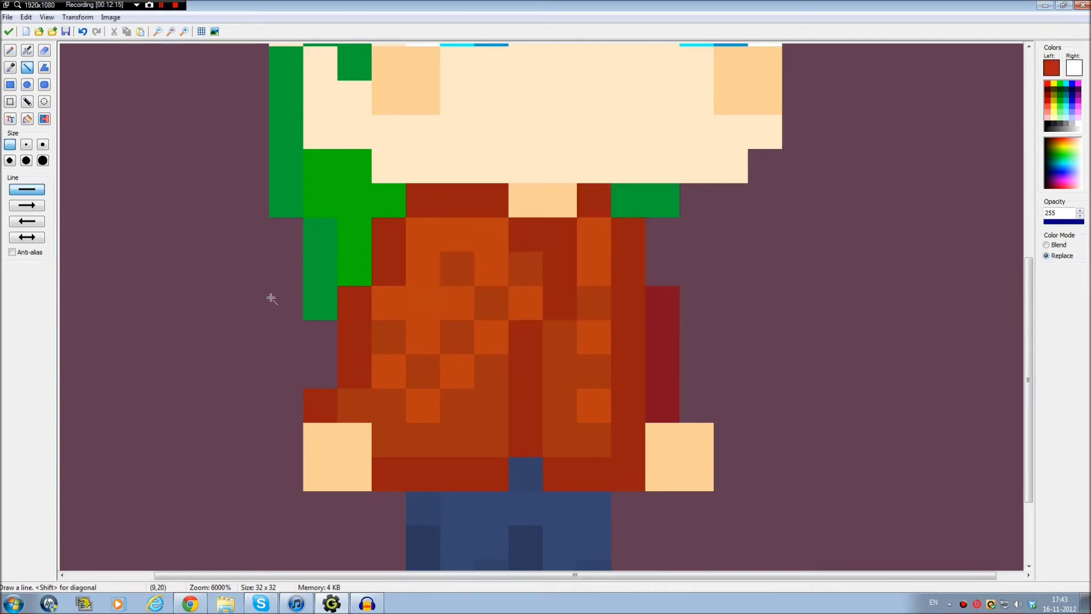
pyautogui.click(344, 302)
pyautogui.click(352, 377)
pyautogui.click(326, 396)
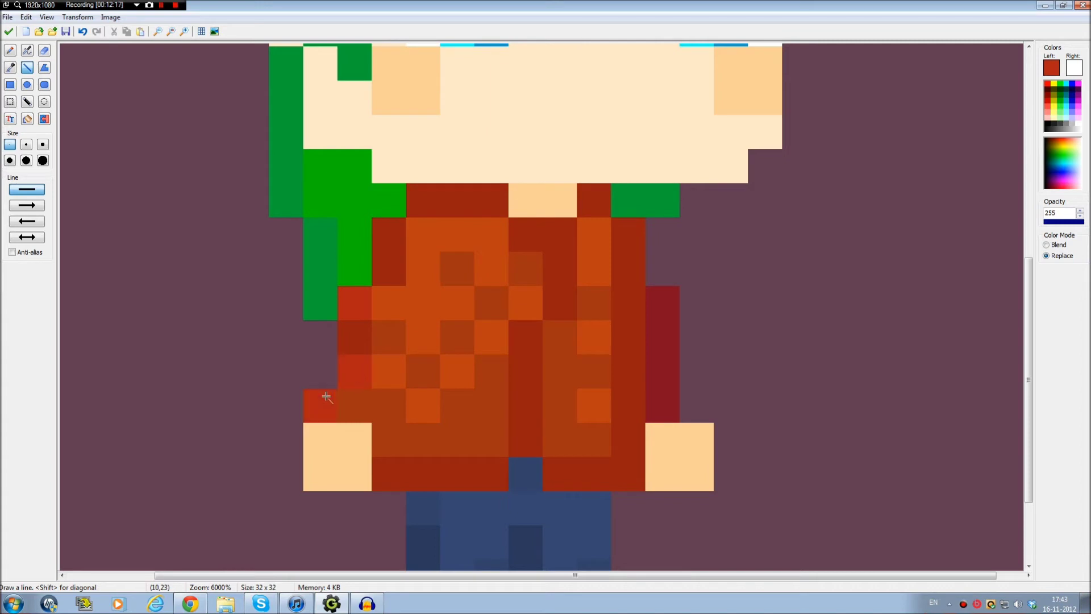
pyautogui.click(389, 469)
pyautogui.hotkey('ctrl', 'z')
# Add brighter red pixels along the hem, near the collar, across the shirt and on its left edge
pyautogui.click(499, 472)
pyautogui.click(529, 445)
pyautogui.click(558, 471)
pyautogui.click(632, 469)
pyautogui.click(629, 232)
pyautogui.click(593, 201)
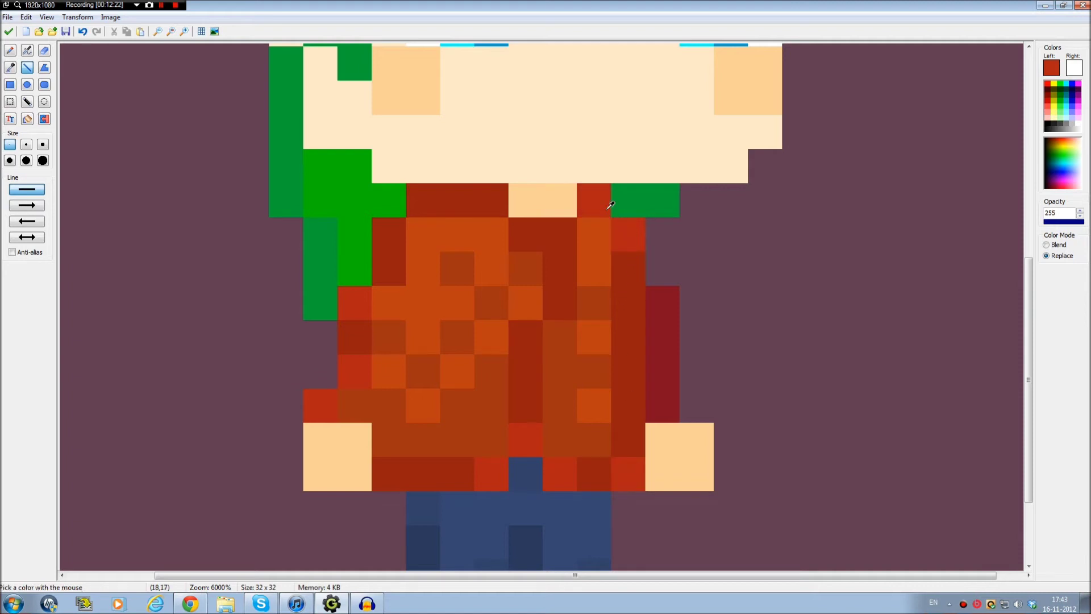
pyautogui.moveTo(532, 236); pyautogui.dragTo(562, 236)
pyautogui.click(565, 297)
pyautogui.click(522, 334)
pyautogui.click(488, 195)
pyautogui.click(419, 202)
pyautogui.click(401, 235)
pyautogui.click(389, 259)
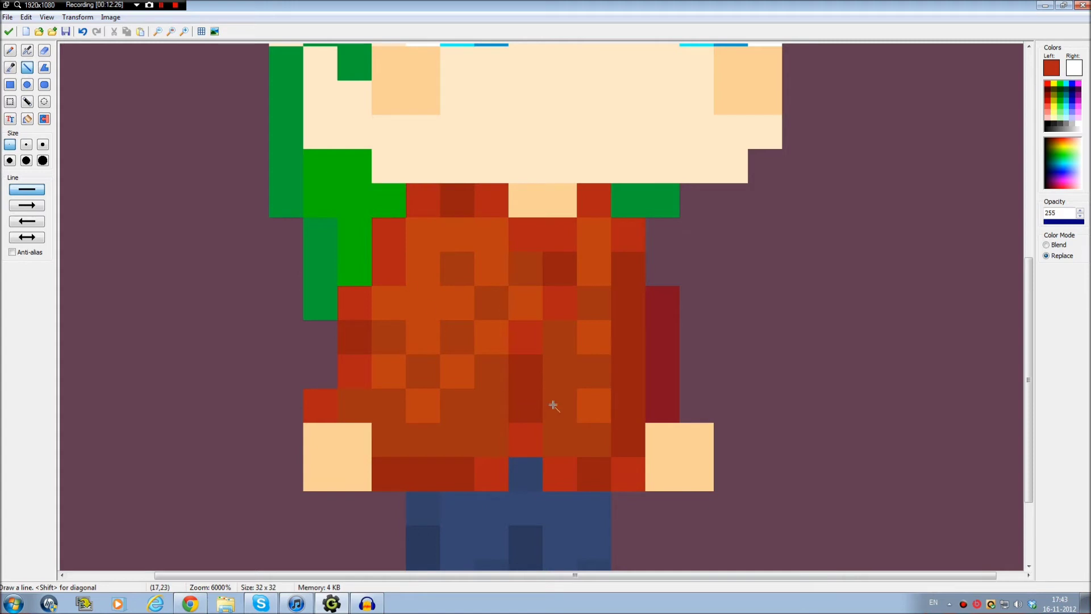
# Pick a darker shirt red as drawing colour and use Recolor to replace the shirt's red pixels
pyautogui.scroll(-1, 649, 441)
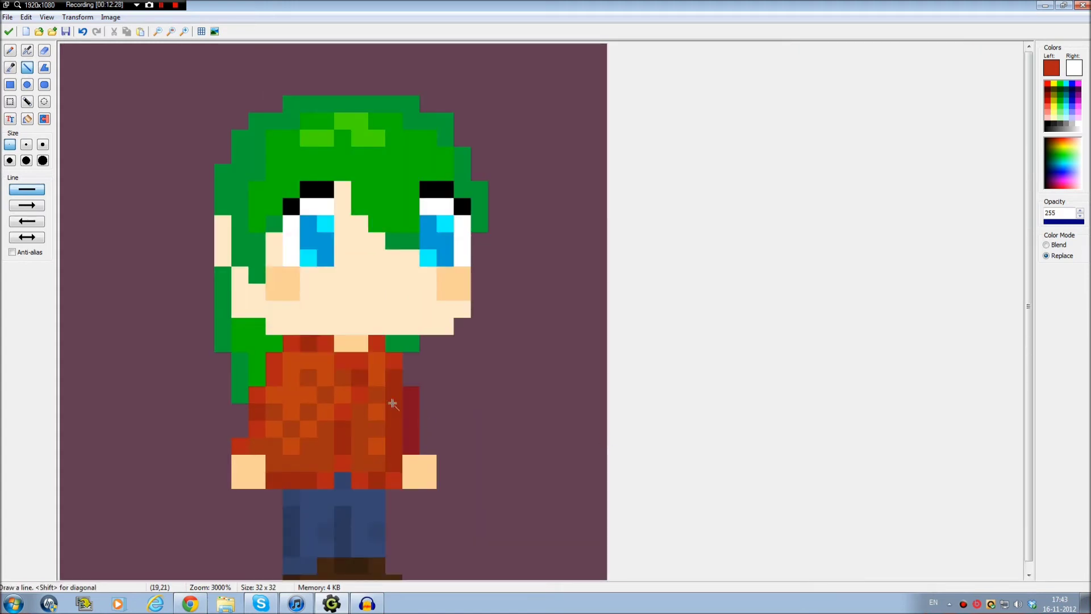
pyautogui.press('k')
pyautogui.scroll(1, 364, 369)
pyautogui.click(595, 342)
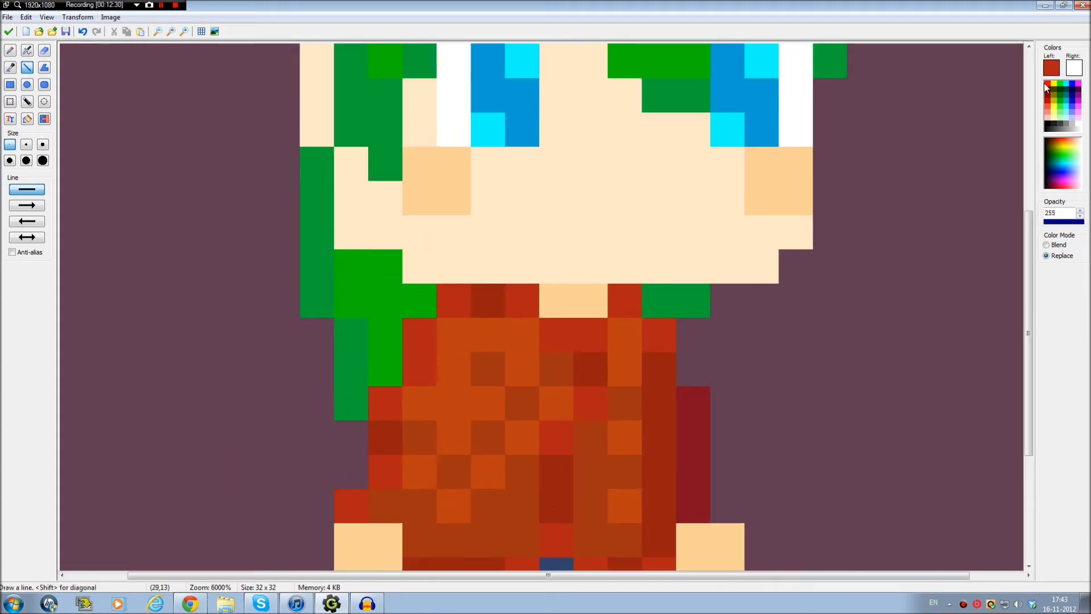
pyautogui.press('k')
pyautogui.click(592, 361)
pyautogui.click(1055, 65)
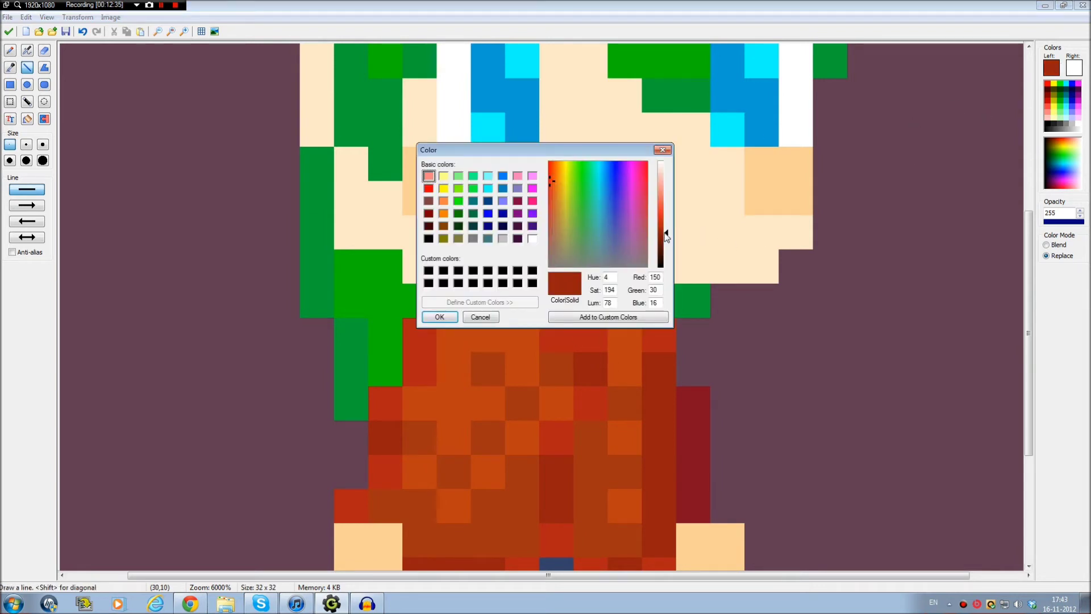
pyautogui.click(440, 316)
pyautogui.press('k')
pyautogui.rightClick(591, 366)
pyautogui.click(45, 119)
pyautogui.click(592, 336)
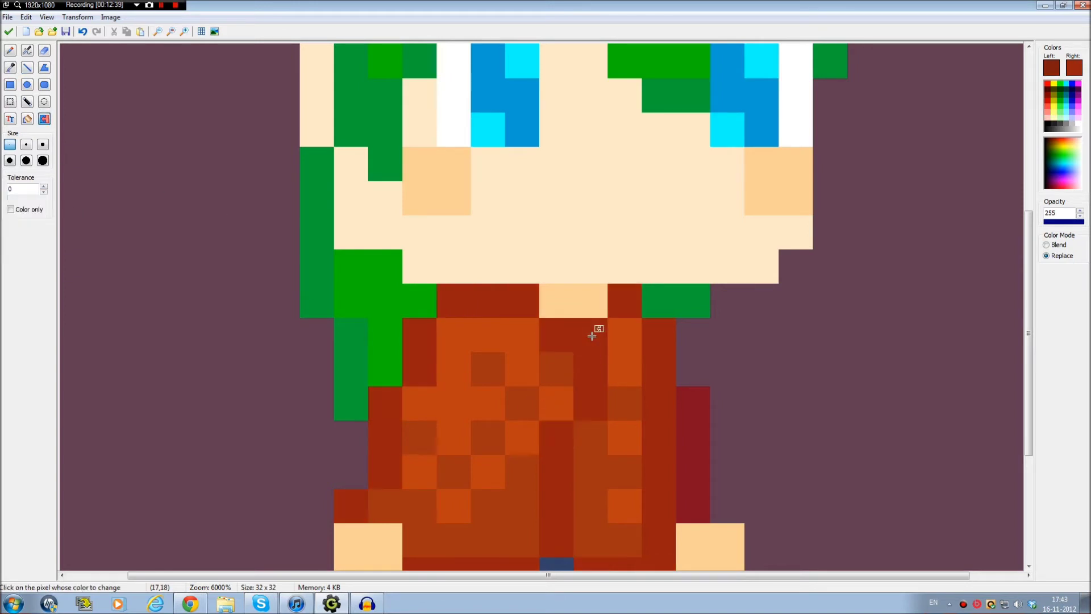
# Undo the last recolour, then shift the shirt reds darker: mid red to dark red, bright red to mid red
pyautogui.hotkey('ctrl', 'z')
pyautogui.click(599, 361)
pyautogui.rightClick(592, 332)
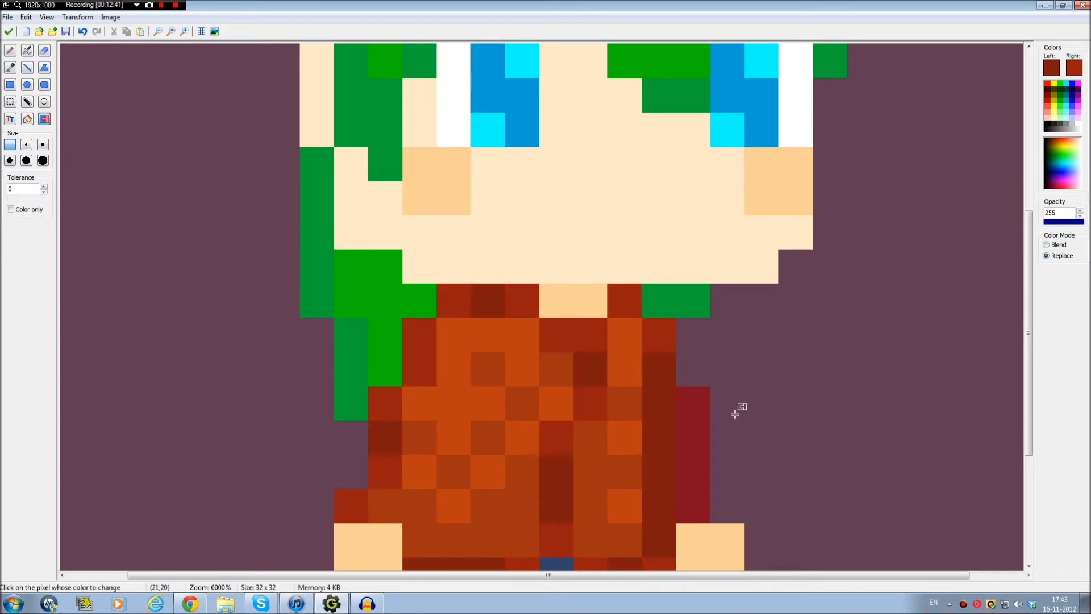
pyautogui.scroll(-1, 712, 400)
pyautogui.scroll(-4, 673, 388)
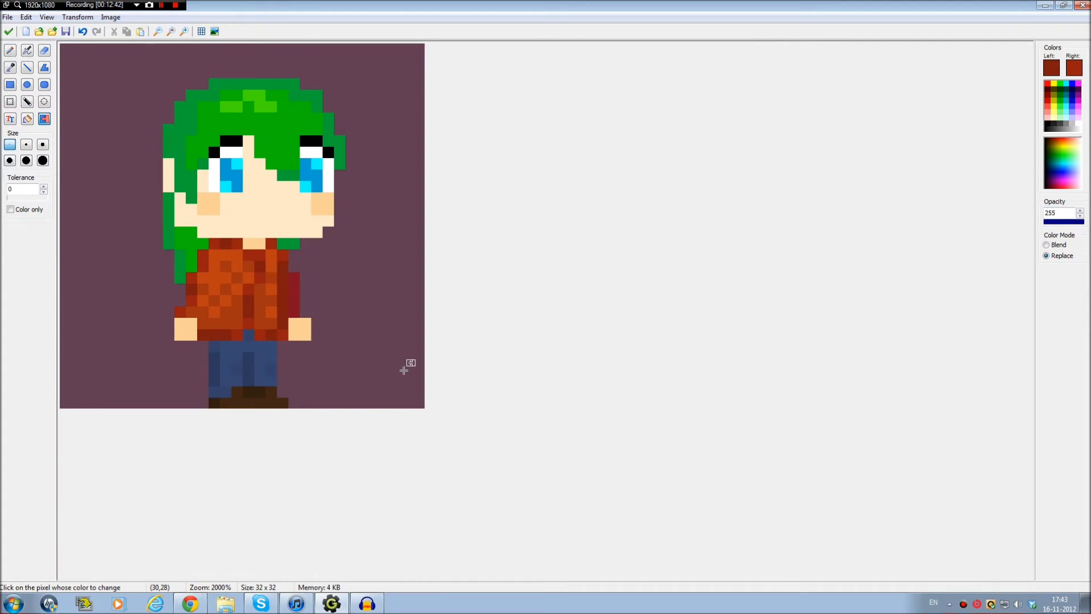
pyautogui.scroll(1, 403, 370)
pyautogui.scroll(2, 404, 370)
pyautogui.scroll(1, 404, 370)
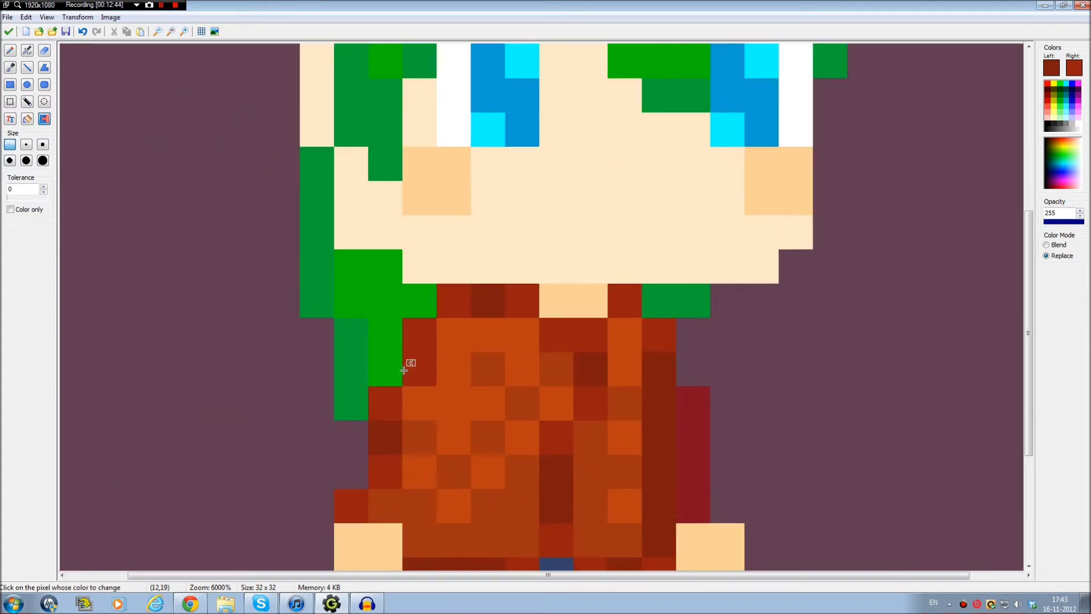
pyautogui.moveTo(404, 370); pyautogui.dragTo(423, 192)
# Merge the shirt's orange shades into one uniform light orange
pyautogui.keyDown('ctrl'); pyautogui.click(480, 256); pyautogui.keyUp('ctrl')
pyautogui.click(448, 254)
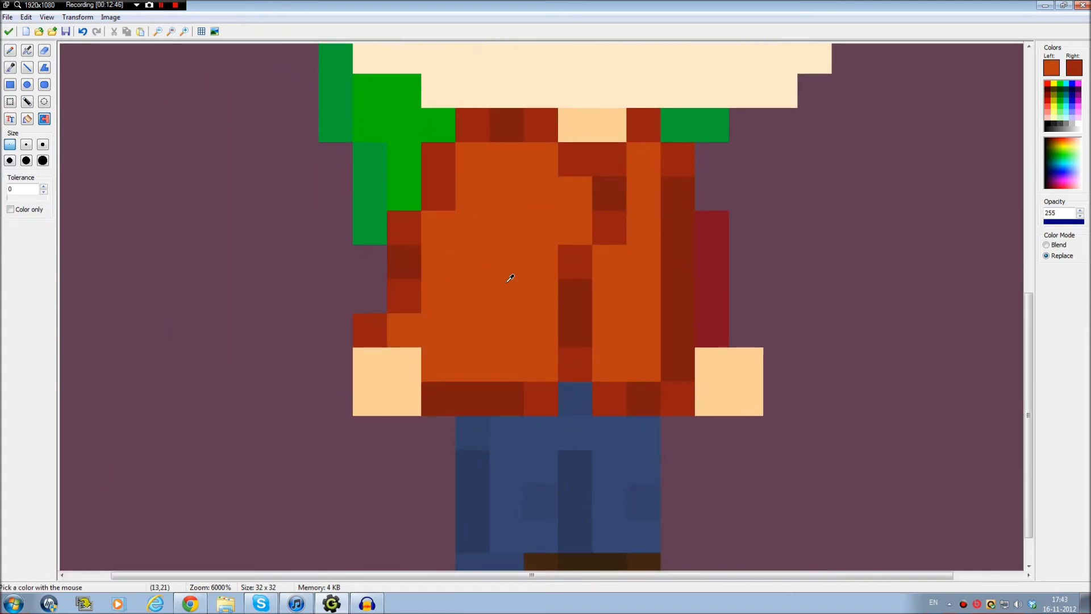
pyautogui.hotkey('ctrl', 'z')
pyautogui.click(444, 252)
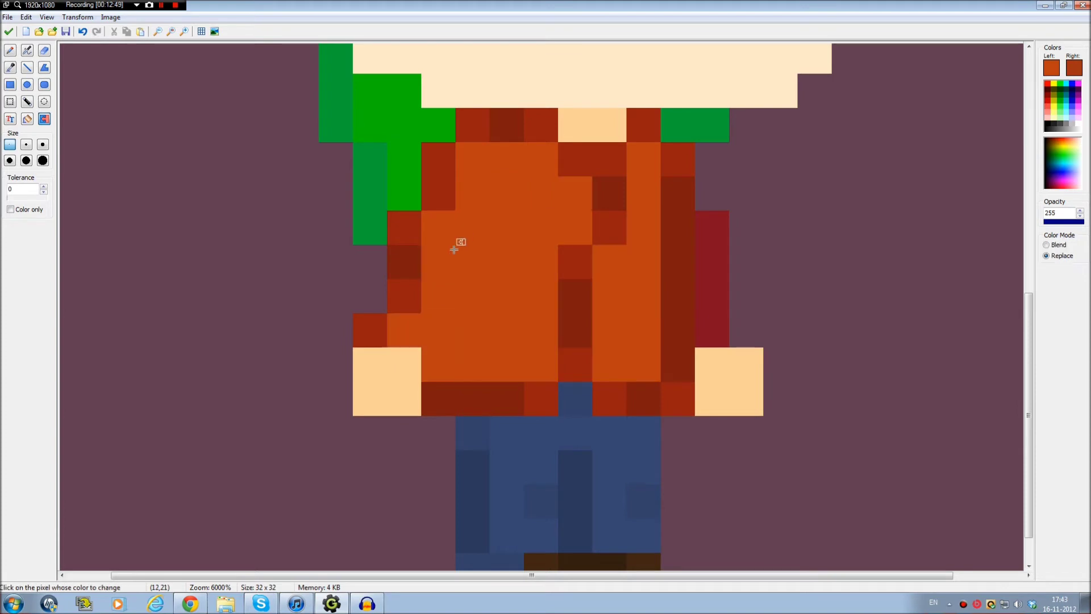
# Shade the shirt's lower rows and lower-right area with darker orange pixels using the Pencil
pyautogui.press('p')
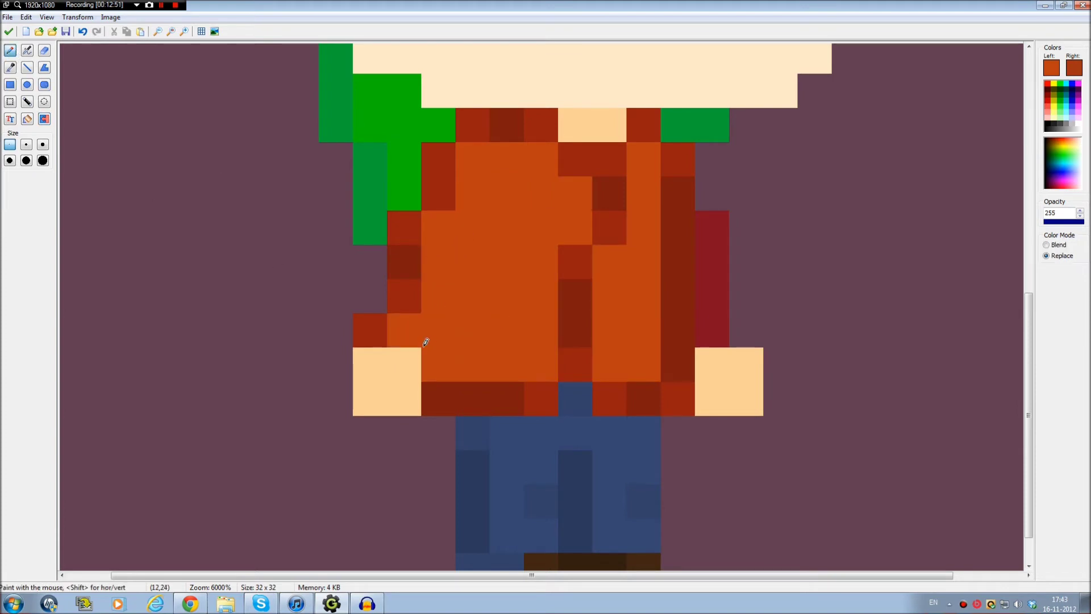
pyautogui.click(414, 331)
pyautogui.moveTo(432, 357); pyautogui.dragTo(534, 348)
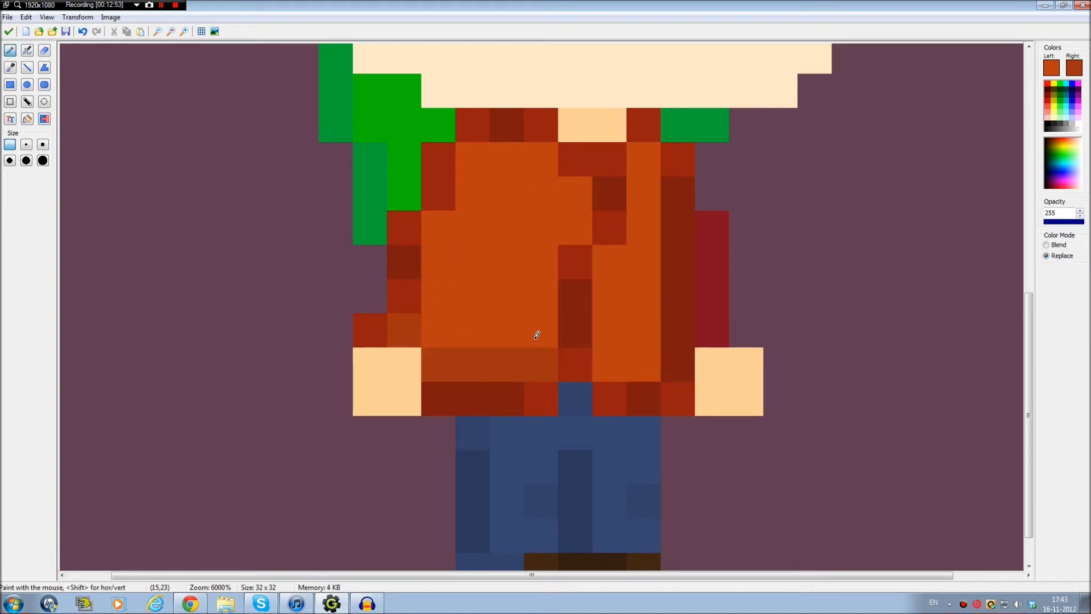
pyautogui.moveTo(434, 320); pyautogui.dragTo(543, 325)
pyautogui.moveTo(443, 287); pyautogui.dragTo(483, 290)
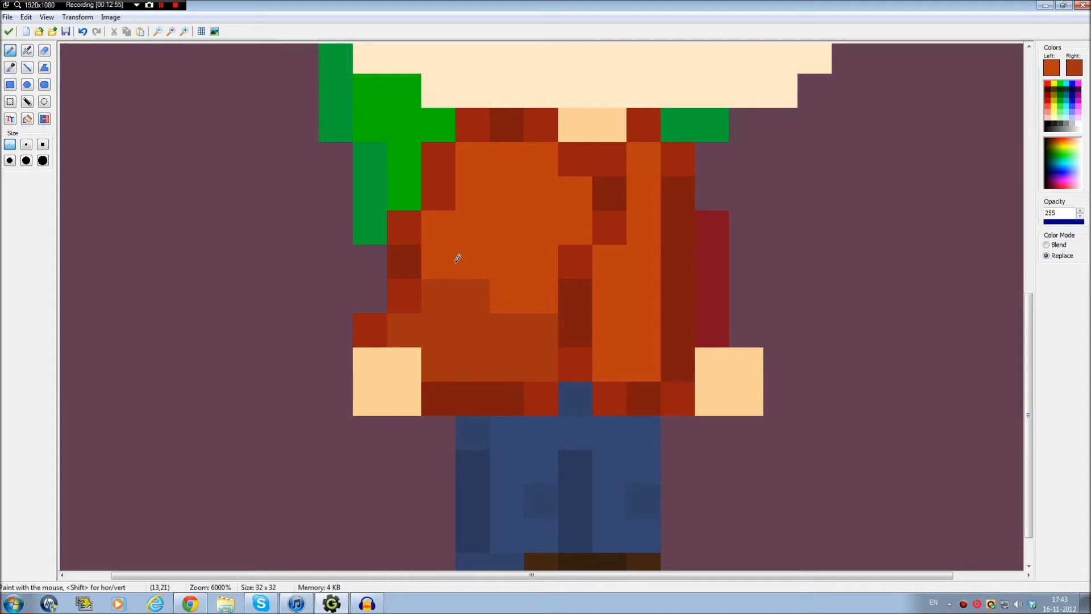
pyautogui.click(454, 261)
pyautogui.moveTo(609, 357); pyautogui.dragTo(641, 354)
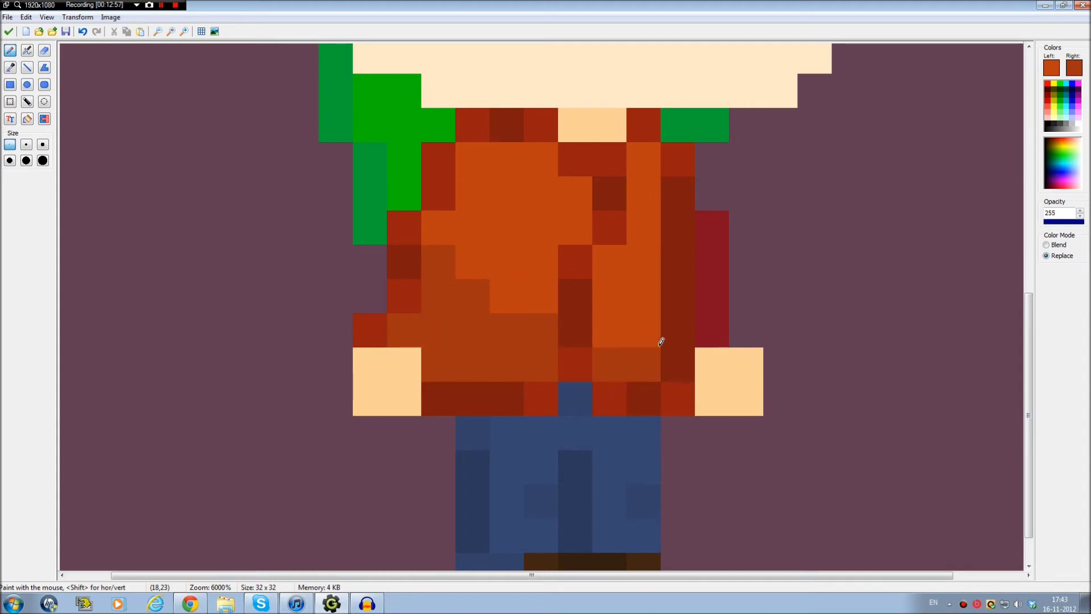
# Outline the shirt's left edge with dark red pixels, undoing a stray sleeve pixel and hair pixel
pyautogui.keyDown('ctrl'); pyautogui.click(414, 263); pyautogui.keyUp('ctrl')
pyautogui.click(408, 289)
pyautogui.hotkey('ctrl', 'z')
pyautogui.keyDown('ctrl'); pyautogui.click(408, 234); pyautogui.keyUp('ctrl')
pyautogui.click(407, 248)
pyautogui.click(412, 258)
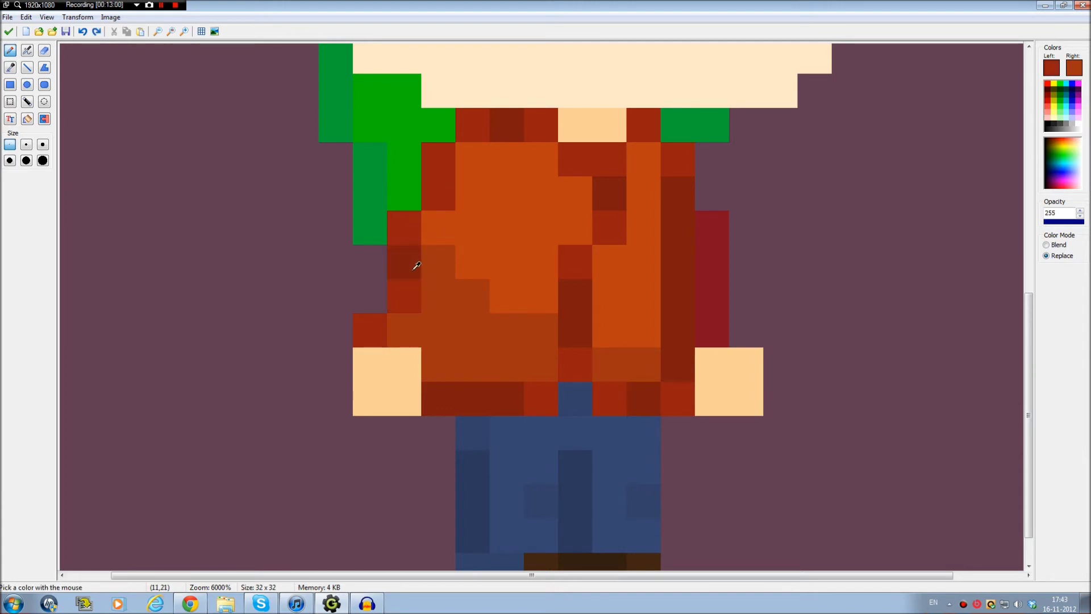
pyautogui.click(404, 295)
pyautogui.click(370, 326)
pyautogui.click(414, 202)
pyautogui.hotkey('ctrl', 'z')
pyautogui.click(410, 222)
# Darken the outline up to the collar and down the shirt's full centre fold
pyautogui.click(439, 185)
pyautogui.click(441, 168)
pyautogui.click(488, 119)
pyautogui.click(535, 119)
pyautogui.click(571, 154)
pyautogui.click(604, 149)
pyautogui.click(606, 215)
pyautogui.click(573, 267)
# Darken the shirt's lower hem and the collar's right side in dark red
pyautogui.click(577, 352)
pyautogui.click(545, 391)
pyautogui.click(608, 388)
pyautogui.click(689, 392)
pyautogui.click(687, 160)
pyautogui.click(654, 124)
pyautogui.scroll(-3, 747, 343)
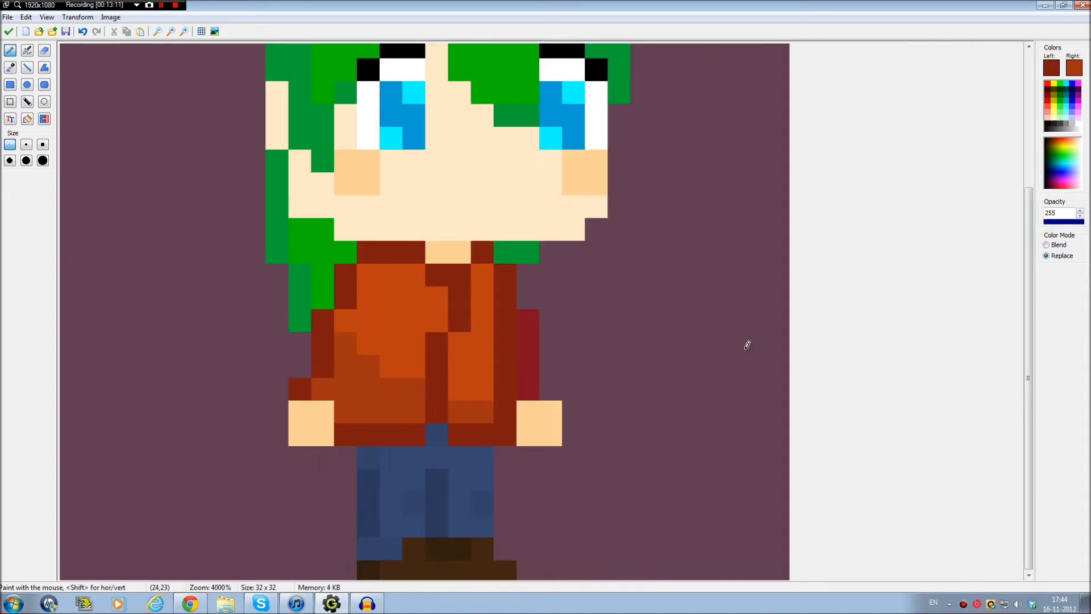
# Try painting a few lower jacket pixels medium brown, then undo them
pyautogui.scroll(3, 458, 382)
pyautogui.keyDown('ctrl'); pyautogui.click(423, 427); pyautogui.keyUp('ctrl')
pyautogui.click(509, 314)
pyautogui.click(479, 309)
pyautogui.moveTo(530, 331); pyautogui.dragTo(514, 327)
pyautogui.hotkey('ctrl', 'z')
pyautogui.hotkey('ctrl', 'z')
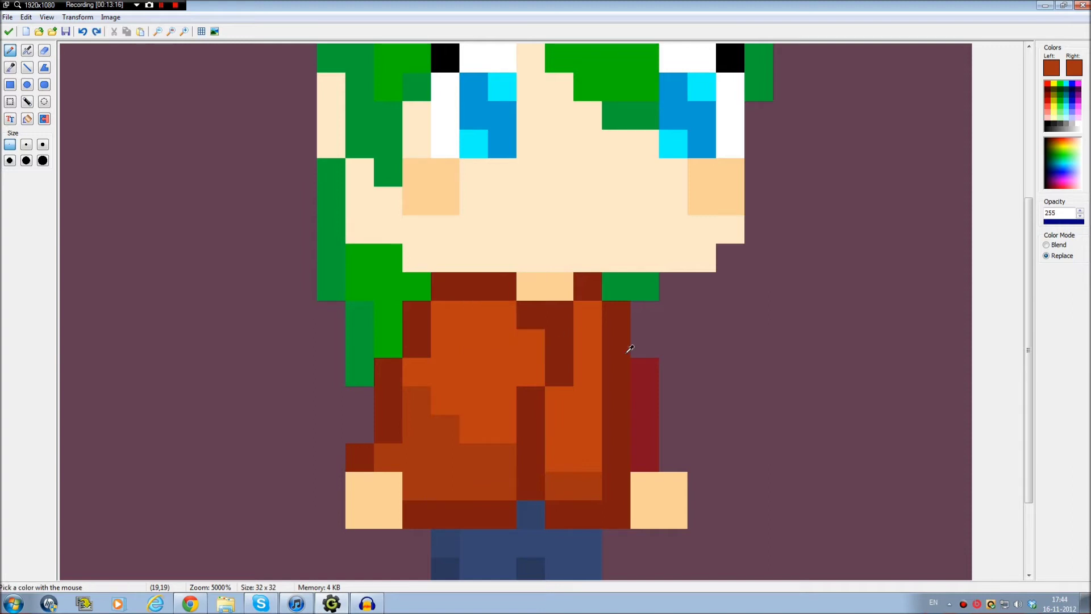
# Pick up the arm's crimson as the drawing colour and open its Color dialog
pyautogui.scroll(-3, 628, 347)
pyautogui.scroll(3, 392, 256)
pyautogui.keyDown('ctrl'); pyautogui.click(529, 337); pyautogui.keyUp('ctrl')
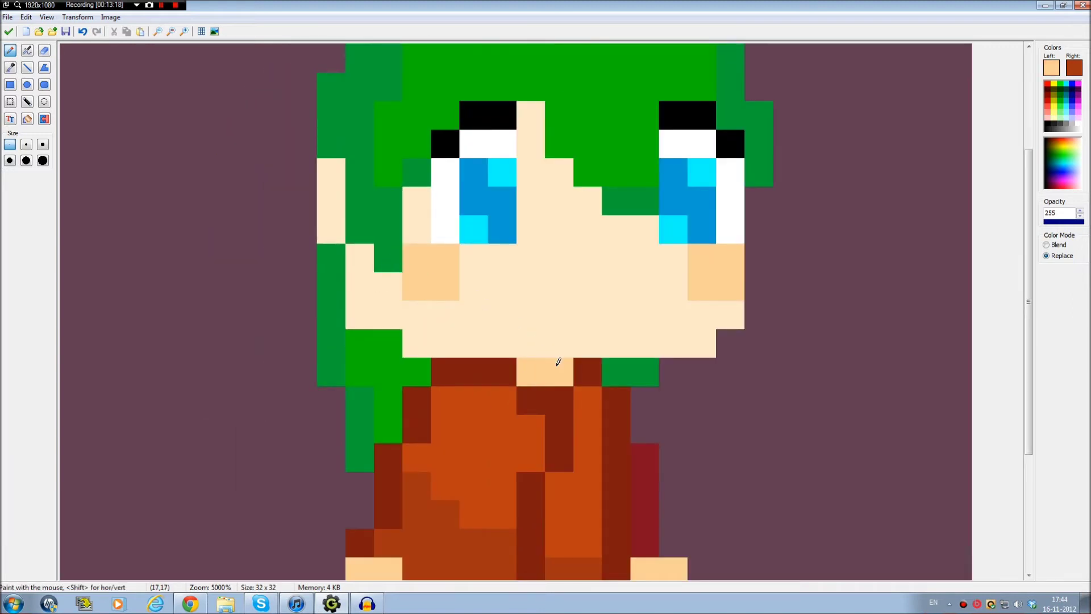
pyautogui.scroll(-2, 564, 388)
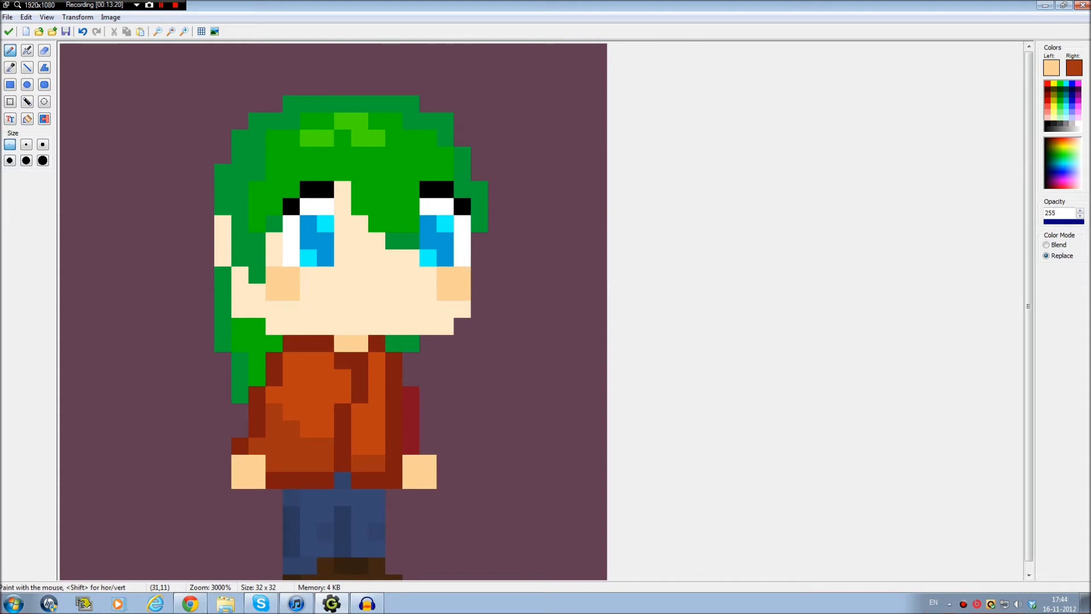
pyautogui.click(1052, 69)
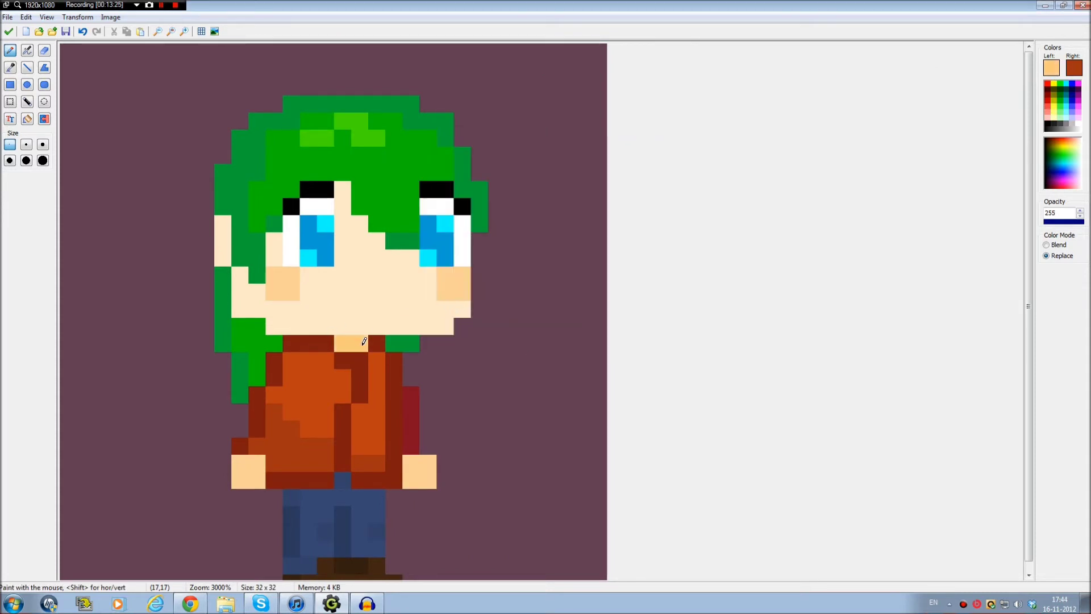
pyautogui.scroll(-2, 483, 435)
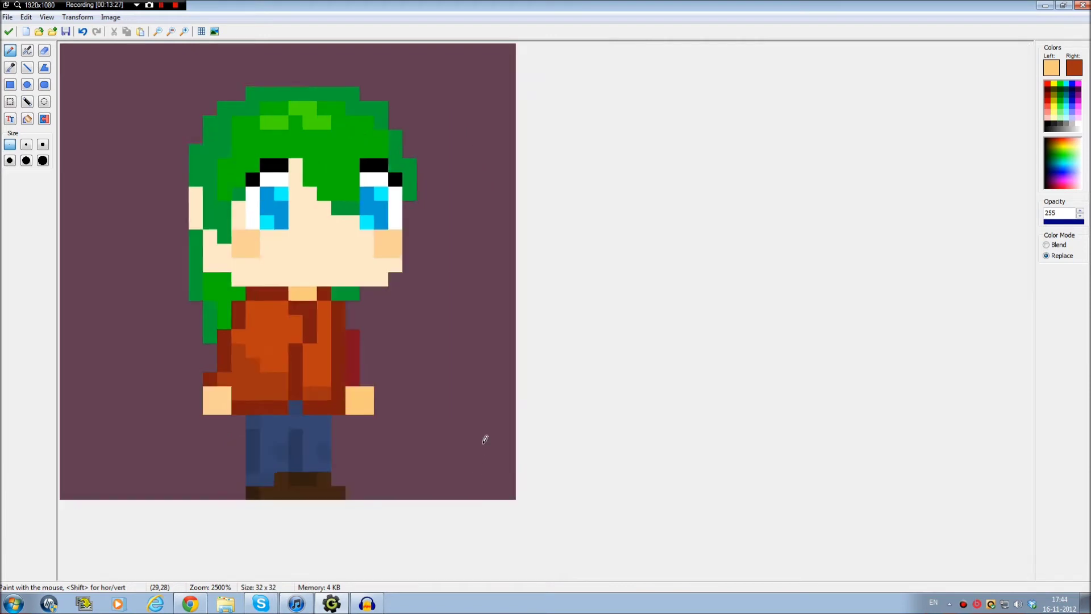
pyautogui.scroll(4, 482, 423)
pyautogui.scroll(1, 486, 422)
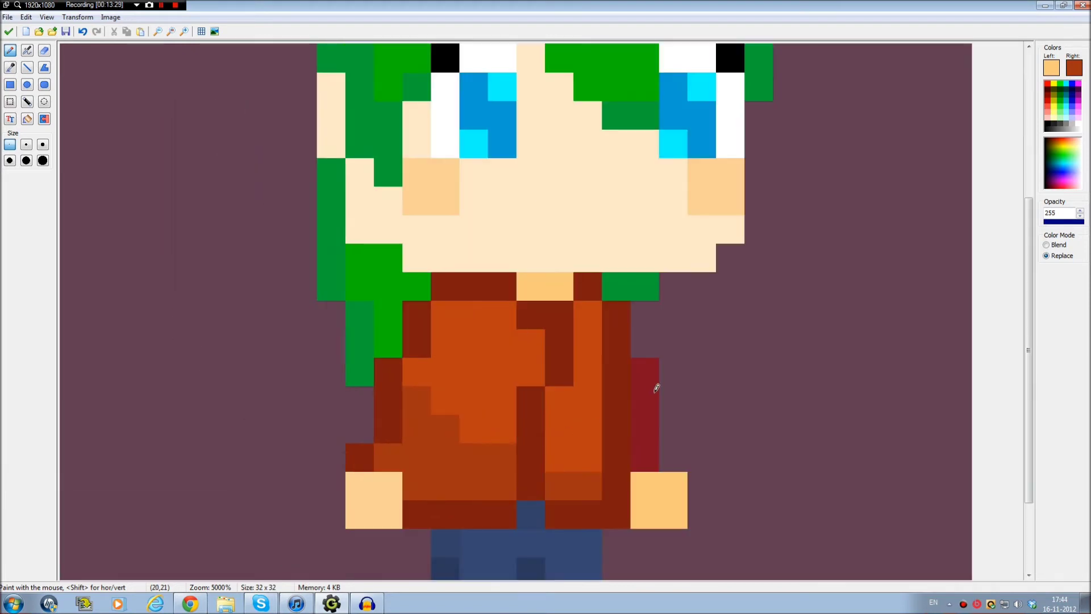
pyautogui.keyDown('ctrl'); pyautogui.click(645, 388); pyautogui.keyUp('ctrl')
pyautogui.click(1052, 66)
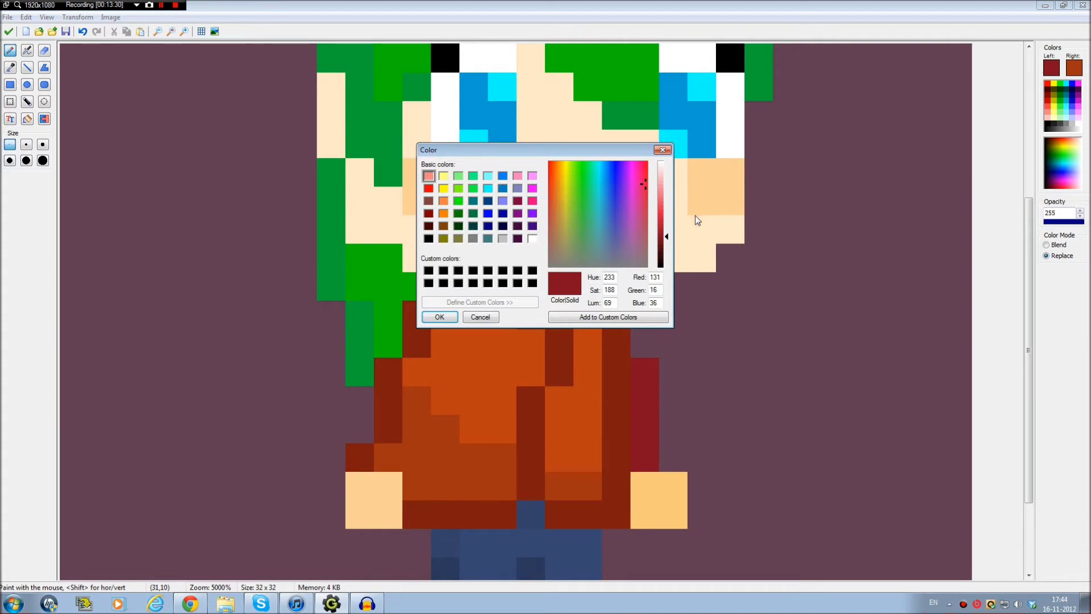
# Confirm the darker crimson, then test crimson strokes beside the jacket and arm, undoing one
pyautogui.click(441, 319)
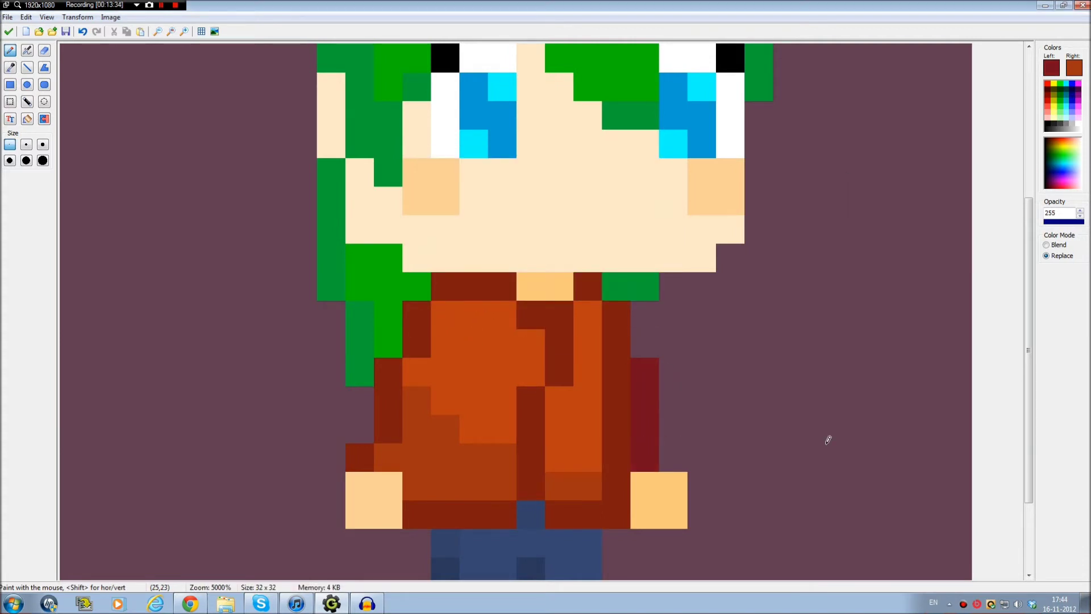
pyautogui.scroll(-4, 909, 429)
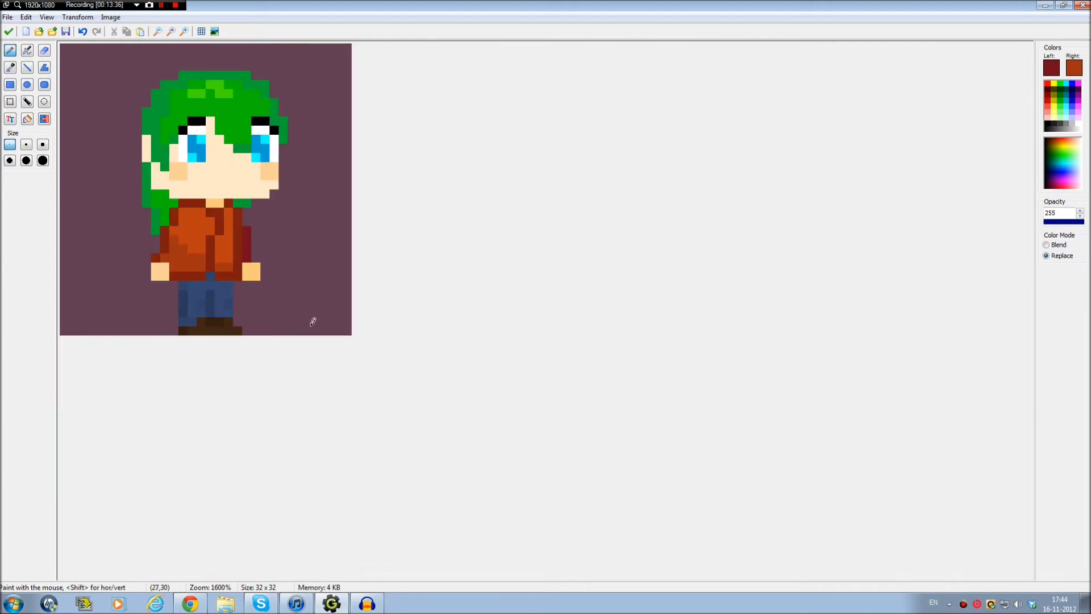
pyautogui.scroll(4, 315, 319)
pyautogui.moveTo(672, 457); pyautogui.dragTo(670, 434)
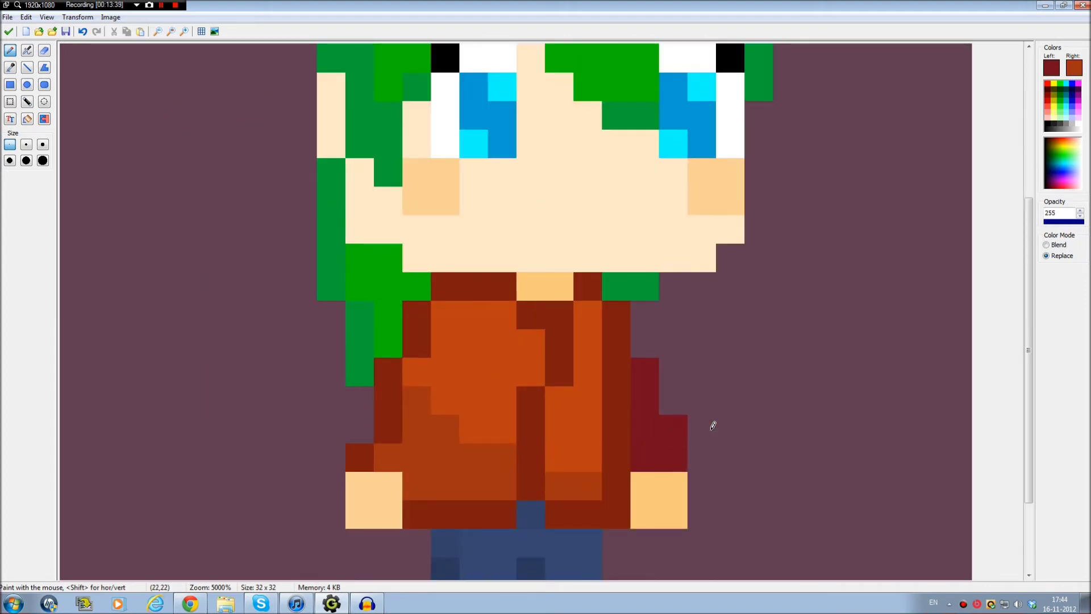
pyautogui.scroll(-2, 699, 415)
pyautogui.scroll(-1, 512, 376)
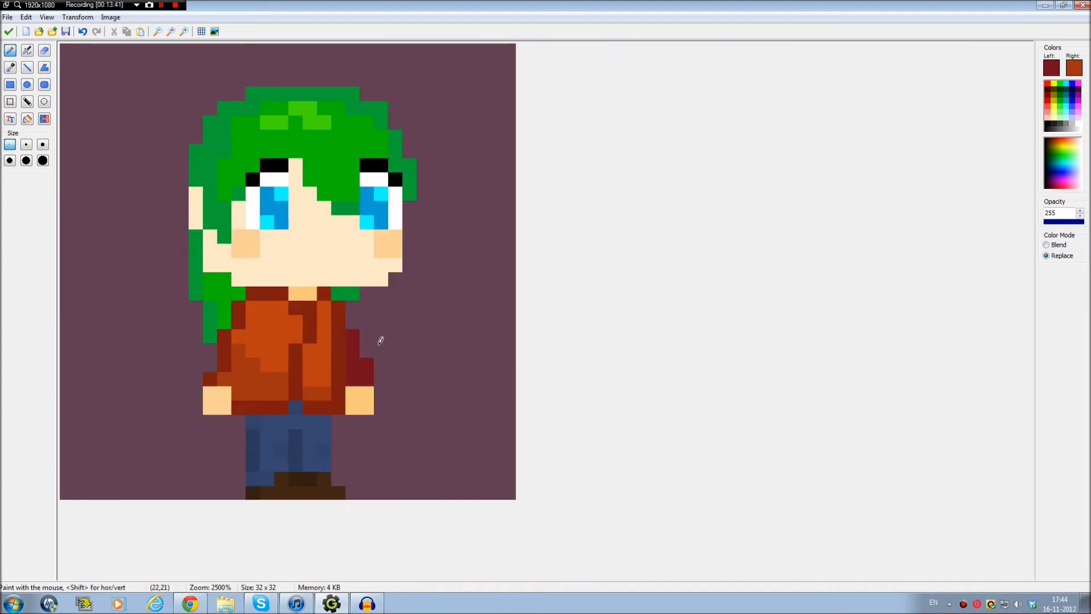
pyautogui.moveTo(352, 333)
pyautogui.mouseDown()
pyautogui.moveTo(353, 320)
pyautogui.moveTo(367, 346)
pyautogui.moveTo(366, 334)
pyautogui.mouseUp()
pyautogui.hotkey('ctrl', 'z')
pyautogui.hotkey('ctrl', 'z')
pyautogui.hotkey('ctrl', 'z')
# Experiment with peach and transparent pixels around the right hand, undoing the changes
pyautogui.keyDown('ctrl'); pyautogui.click(358, 385); pyautogui.keyUp('ctrl')
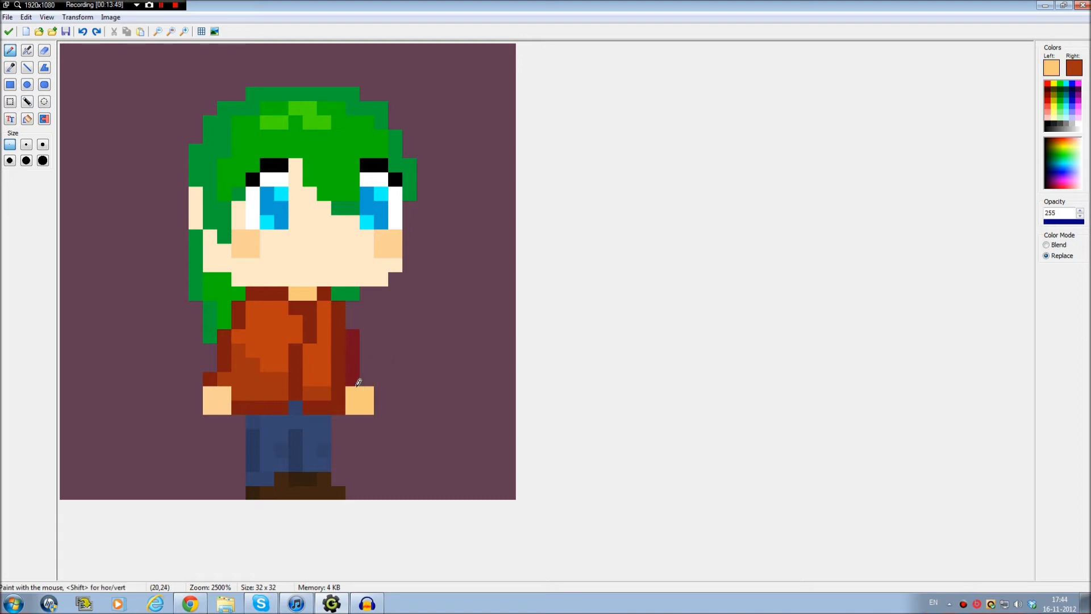
pyautogui.moveTo(354, 365)
pyautogui.mouseDown()
pyautogui.moveTo(355, 375)
pyautogui.moveTo(366, 369)
pyautogui.mouseUp()
pyautogui.keyDown('ctrl'); pyautogui.click(380, 382); pyautogui.keyUp('ctrl')
pyautogui.moveTo(368, 407)
pyautogui.mouseDown()
pyautogui.moveTo(358, 389)
pyautogui.moveTo(372, 392)
pyautogui.mouseUp()
pyautogui.hotkey('ctrl', 'z')
pyautogui.hotkey('ctrl', 'z')
pyautogui.click(347, 381)
pyautogui.keyDown('ctrl'); pyautogui.click(363, 391); pyautogui.keyUp('ctrl')
pyautogui.moveTo(353, 381)
pyautogui.mouseDown()
pyautogui.moveTo(383, 406)
pyautogui.moveTo(347, 411)
pyautogui.moveTo(357, 349)
pyautogui.moveTo(373, 346)
pyautogui.moveTo(368, 376)
pyautogui.mouseUp()
pyautogui.keyDown('ctrl'); pyautogui.click(377, 404); pyautogui.keyUp('ctrl')
# Paint dark red pixels above and beside the right arm to lengthen and thicken it
pyautogui.hotkey('ctrl', 'z')
pyautogui.hotkey('ctrl', 'z')
pyautogui.keyDown('ctrl'); pyautogui.click(354, 364); pyautogui.keyUp('ctrl')
pyautogui.hotkey('ctrl', 'z')
pyautogui.click(364, 375)
pyautogui.click(357, 316)
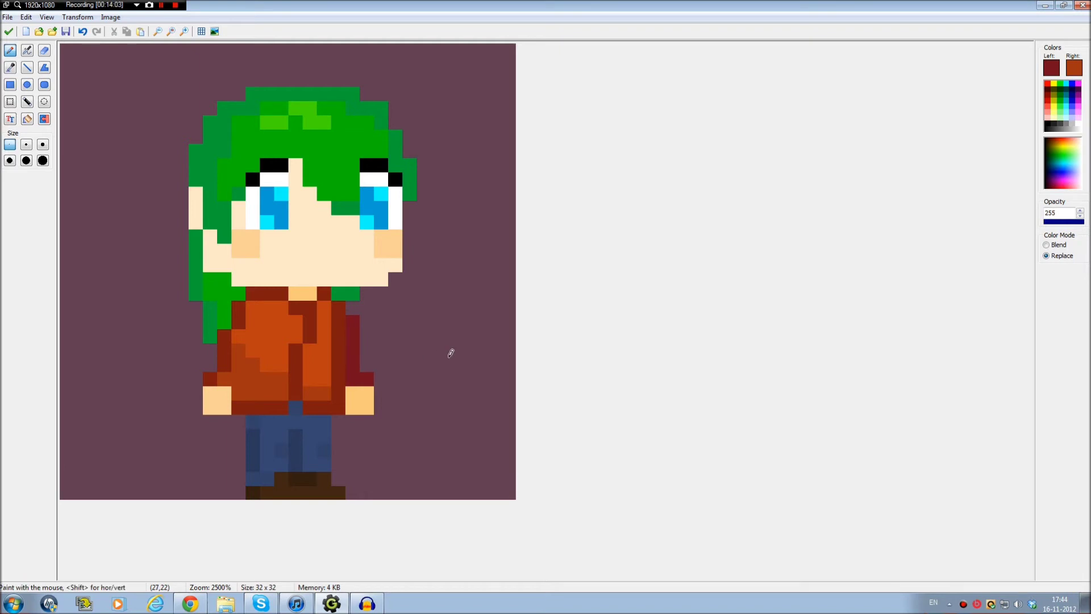
pyautogui.click(367, 365)
pyautogui.scroll(-2, 434, 408)
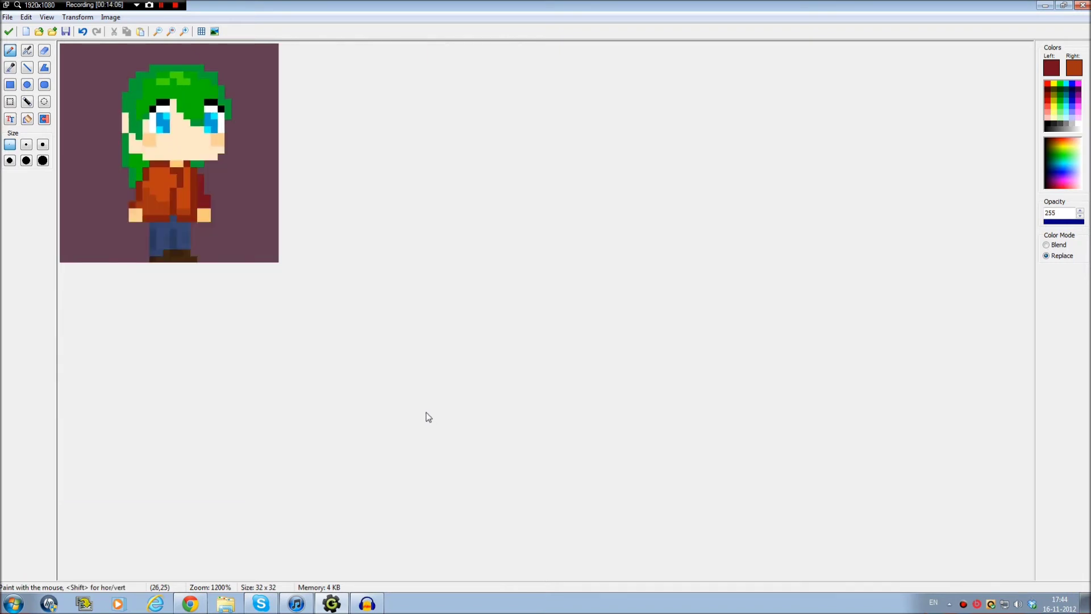
pyautogui.scroll(2, 404, 402)
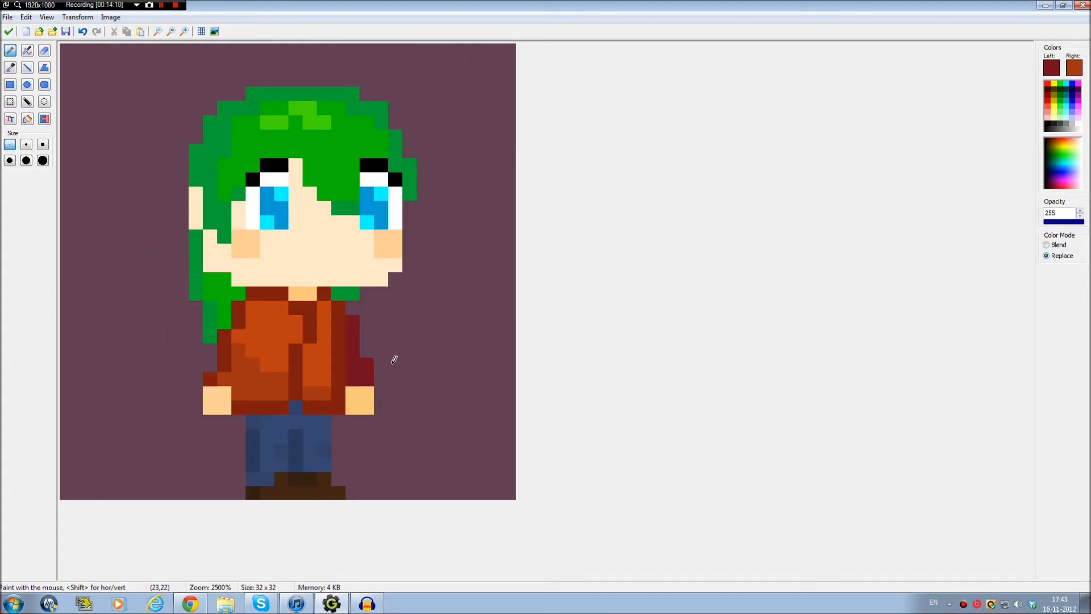
pyautogui.scroll(2, 246, 393)
pyautogui.keyDown('ctrl'); pyautogui.click(648, 497); pyautogui.keyUp('ctrl')
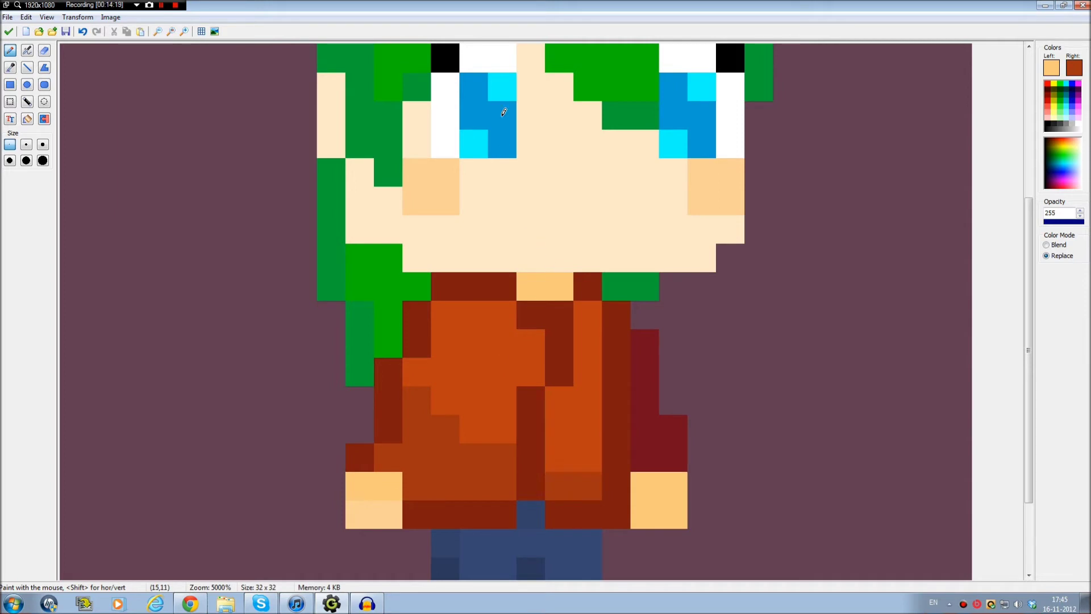
# Test three black mouth pixels on the face, then undo them
pyautogui.scroll(2, 500, 111)
pyautogui.keyDown('ctrl'); pyautogui.click(453, 134); pyautogui.keyUp('ctrl')
pyautogui.click(559, 250)
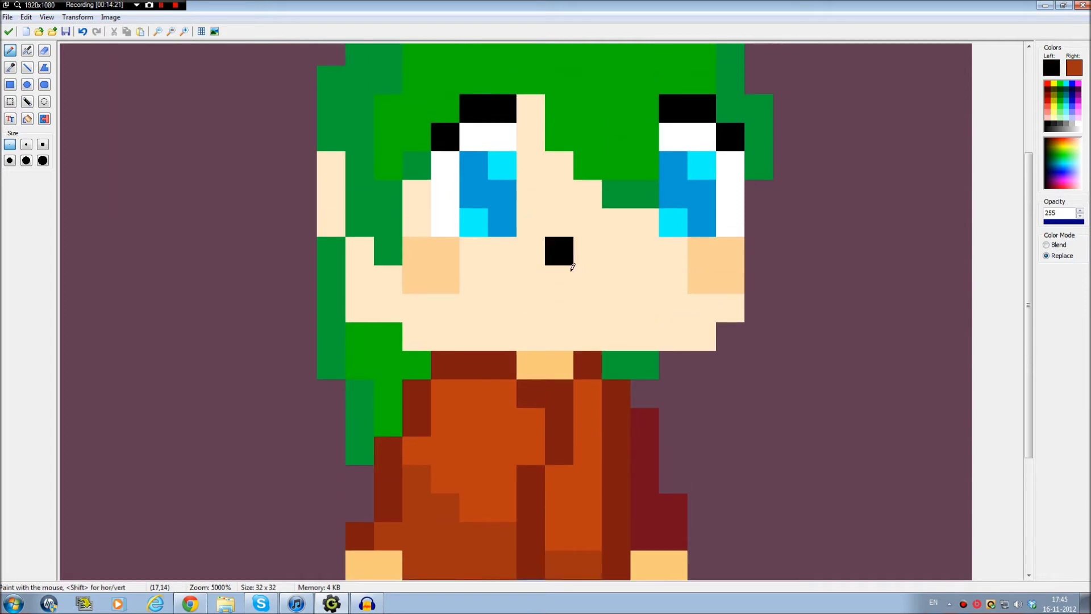
pyautogui.click(587, 279)
pyautogui.click(614, 249)
pyautogui.hotkey('ctrl', 'z')
pyautogui.hotkey('ctrl', 'z')
pyautogui.hotkey('ctrl', 'z')
# Sample the transparent background and erase the top and outer pixels of the right sleeve
pyautogui.scroll(-4, 608, 268)
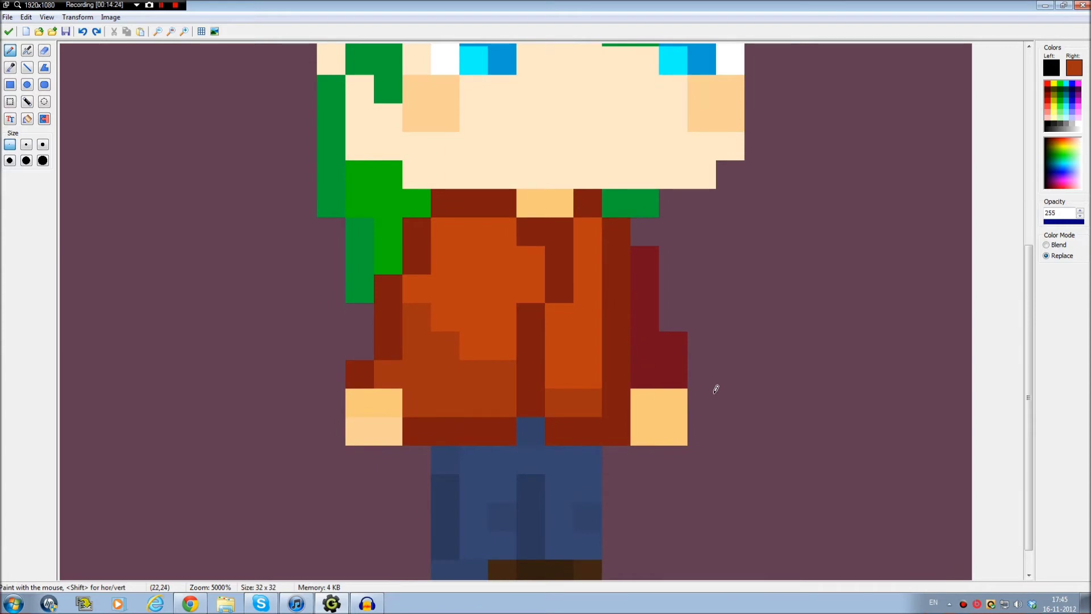
pyautogui.press('ctrl')
pyautogui.keyDown('ctrl'); pyautogui.click(688, 323); pyautogui.keyUp('ctrl')
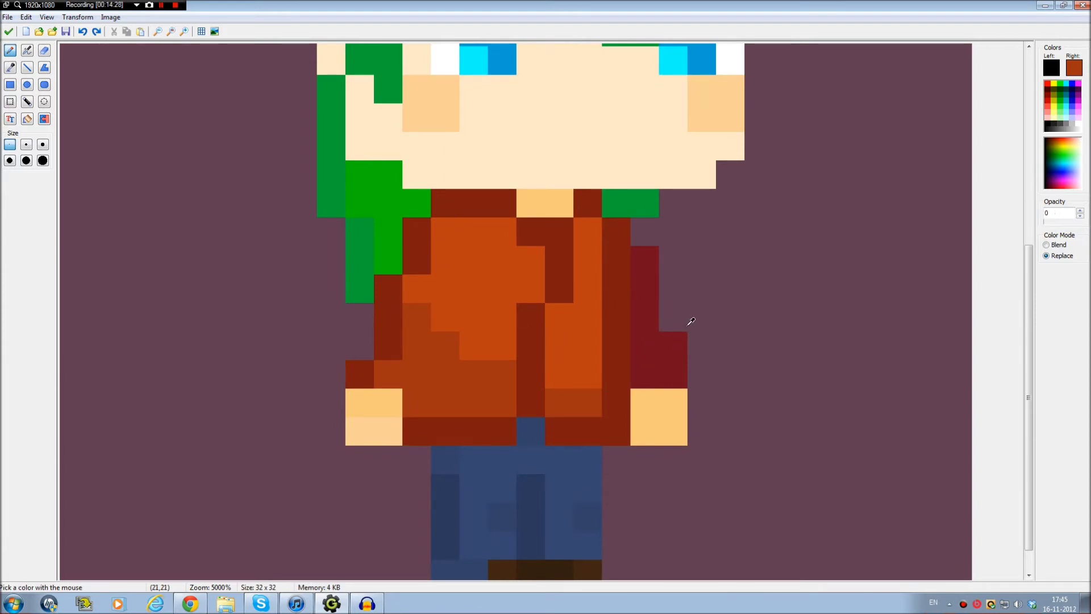
pyautogui.click(675, 341)
pyautogui.click(647, 260)
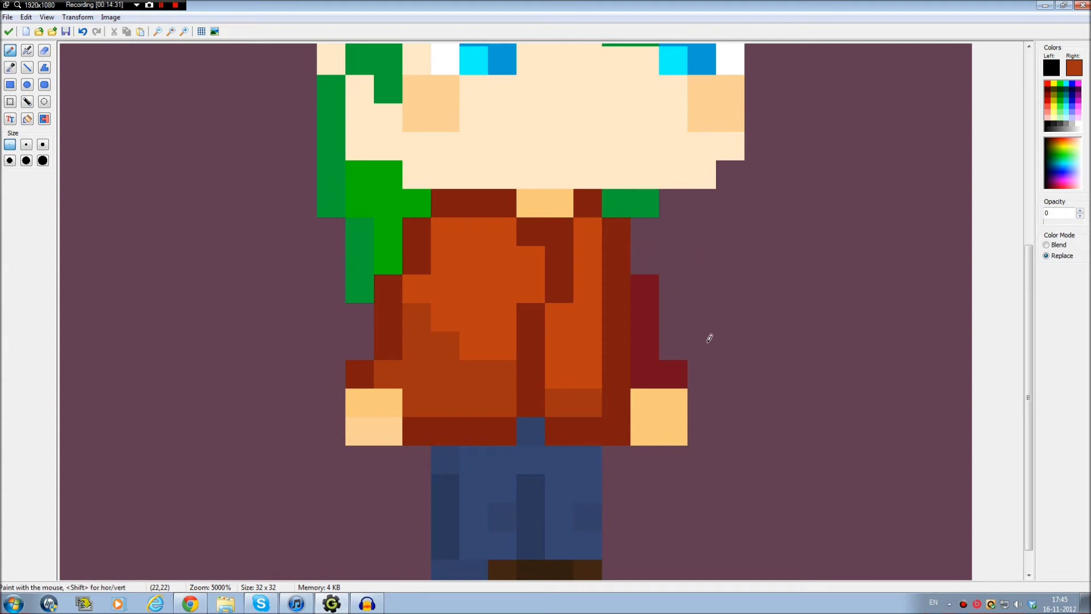
pyautogui.scroll(-1, 704, 320)
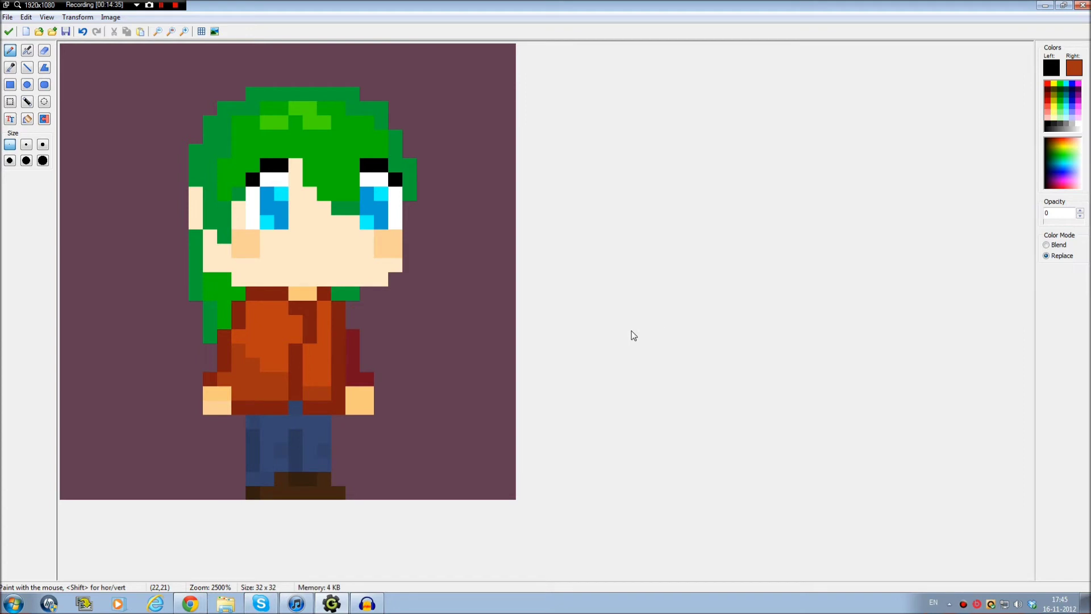
# Try shifting the right arm outward with dark red and brown lines, then undo it
pyautogui.press('s')
pyautogui.moveTo(348, 334); pyautogui.dragTo(383, 403)
pyautogui.click(27, 65)
pyautogui.keyDown('ctrl'); pyautogui.click(368, 359); pyautogui.keyUp('ctrl')
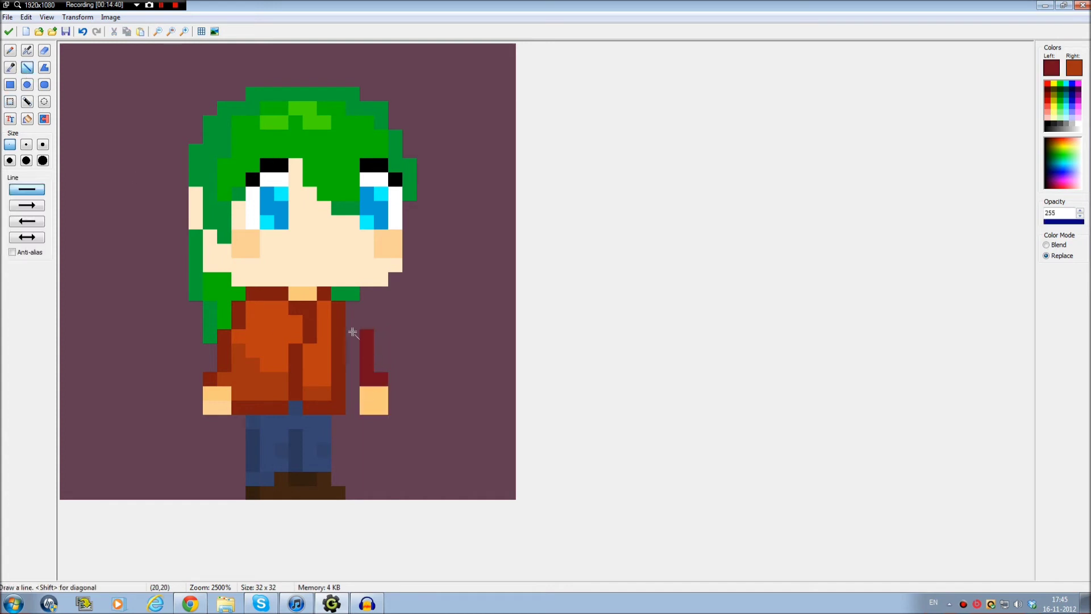
pyautogui.moveTo(353, 309); pyautogui.dragTo(353, 408)
pyautogui.keyDown('ctrl'); pyautogui.click(339, 308); pyautogui.keyUp('ctrl')
pyautogui.click(339, 294)
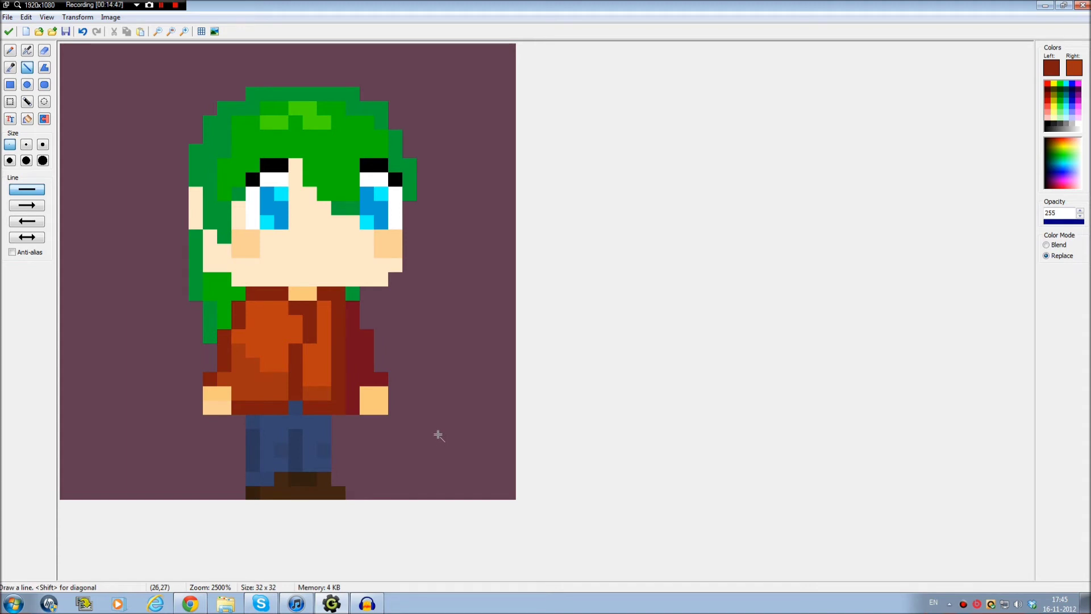
pyautogui.hotkey('ctrl', 'z')
pyautogui.hotkey('ctrl', 'z')
pyautogui.hotkey('ctrl', 'z')
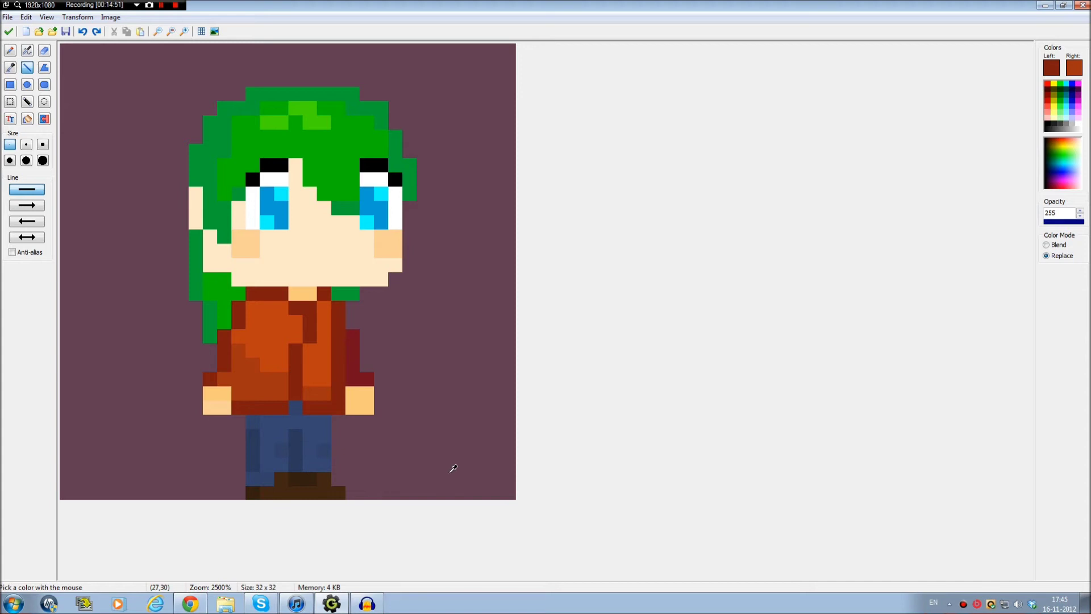
# Test a light gray line down the right sleeve and undo it
pyautogui.scroll(1, 451, 468)
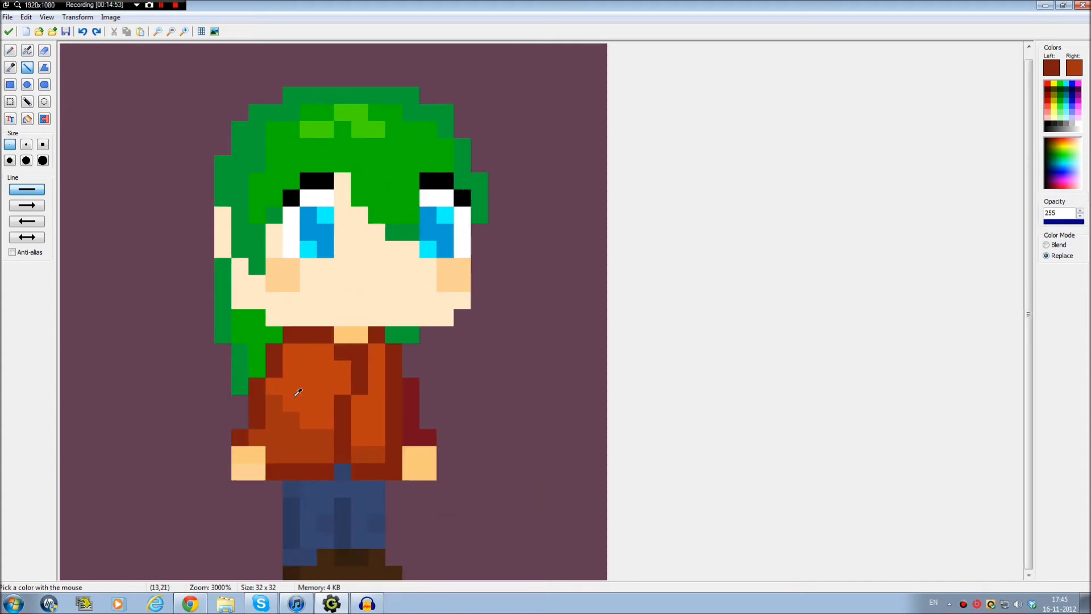
pyautogui.scroll(2, 458, 471)
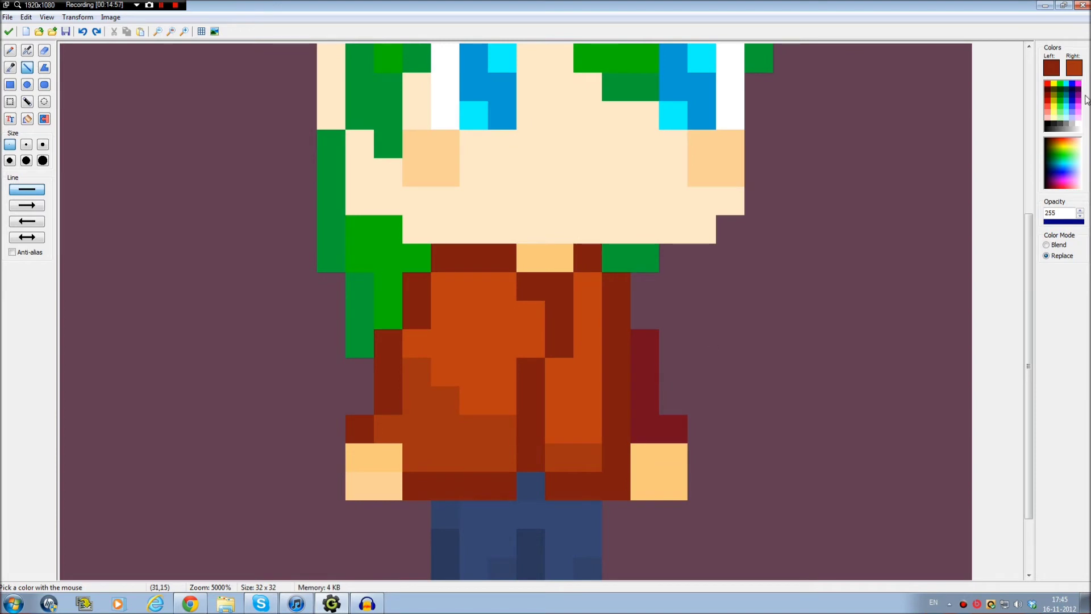
pyautogui.click(1075, 124)
pyautogui.moveTo(647, 342); pyautogui.dragTo(668, 430)
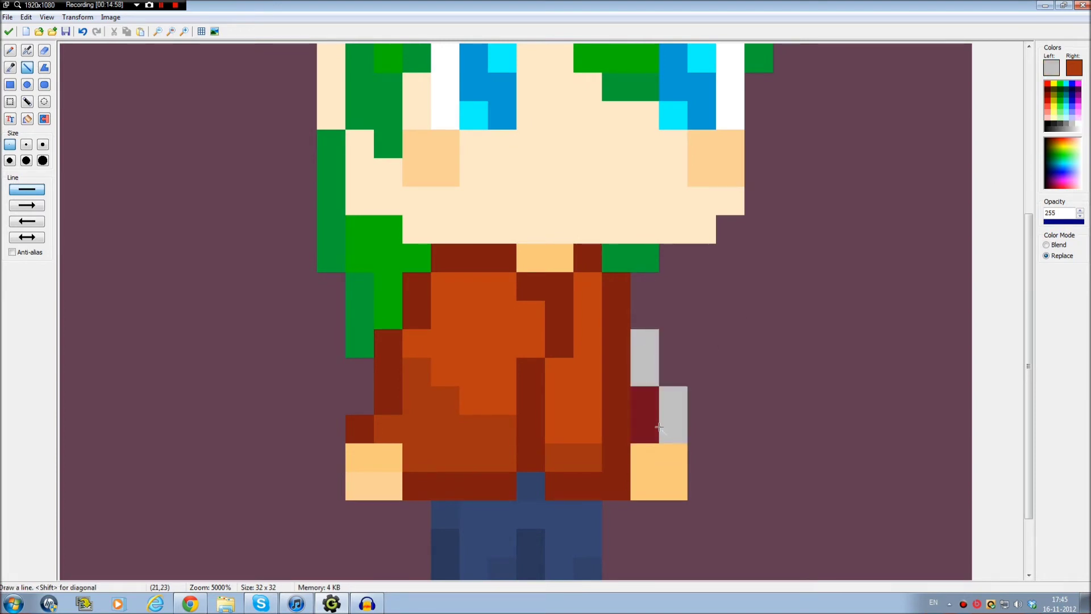
pyautogui.hotkey('ctrl', 'z')
# Try a navy pixel from the trousers beside the arm, then undo it
pyautogui.scroll(-5, 697, 399)
pyautogui.keyDown('ctrl'); pyautogui.click(533, 448); pyautogui.keyUp('ctrl')
pyautogui.moveTo(644, 267); pyautogui.dragTo(645, 284)
pyautogui.hotkey('ctrl', 'z')
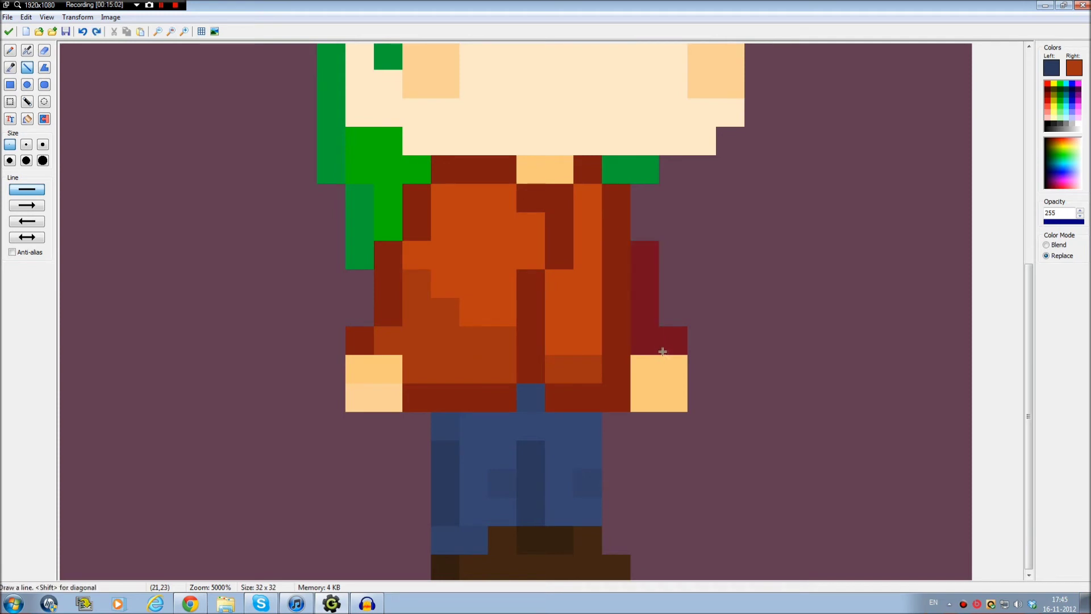
pyautogui.scroll(-5, 677, 393)
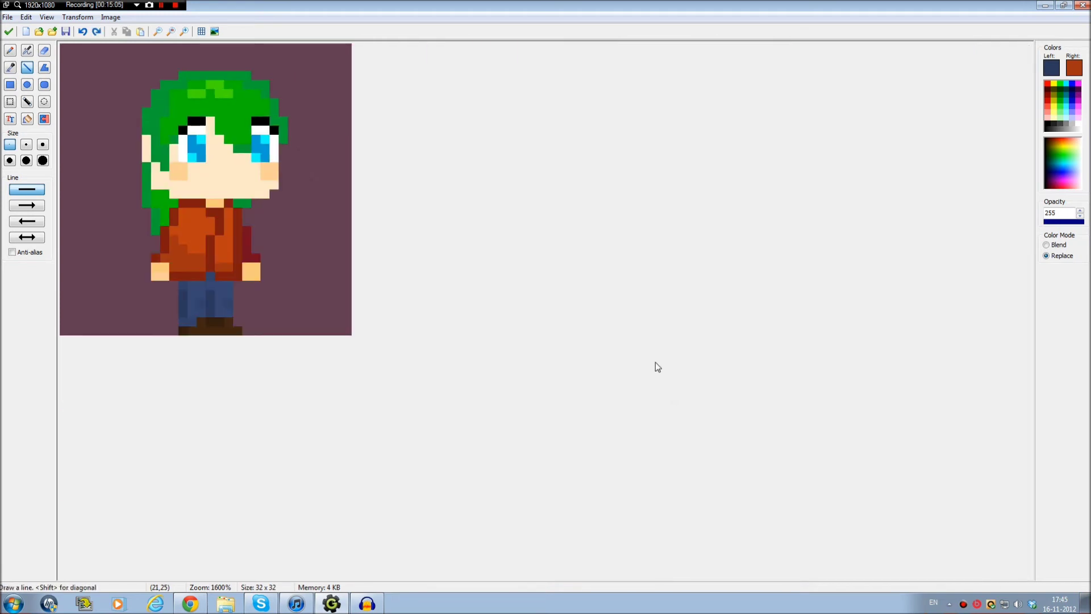
pyautogui.scroll(2, 658, 367)
pyautogui.scroll(2, 660, 432)
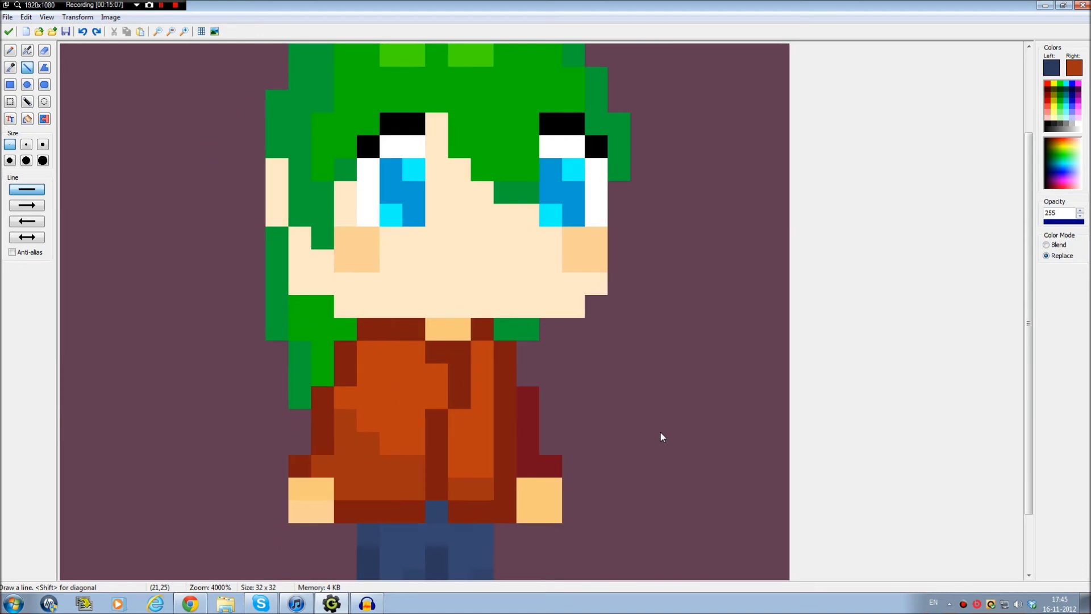
# Sample the cheek's peach and paint the nose row and column between the eyes
pyautogui.scroll(2, 661, 432)
pyautogui.keyDown('ctrl'); pyautogui.click(408, 160); pyautogui.keyUp('ctrl')
pyautogui.click(390, 97)
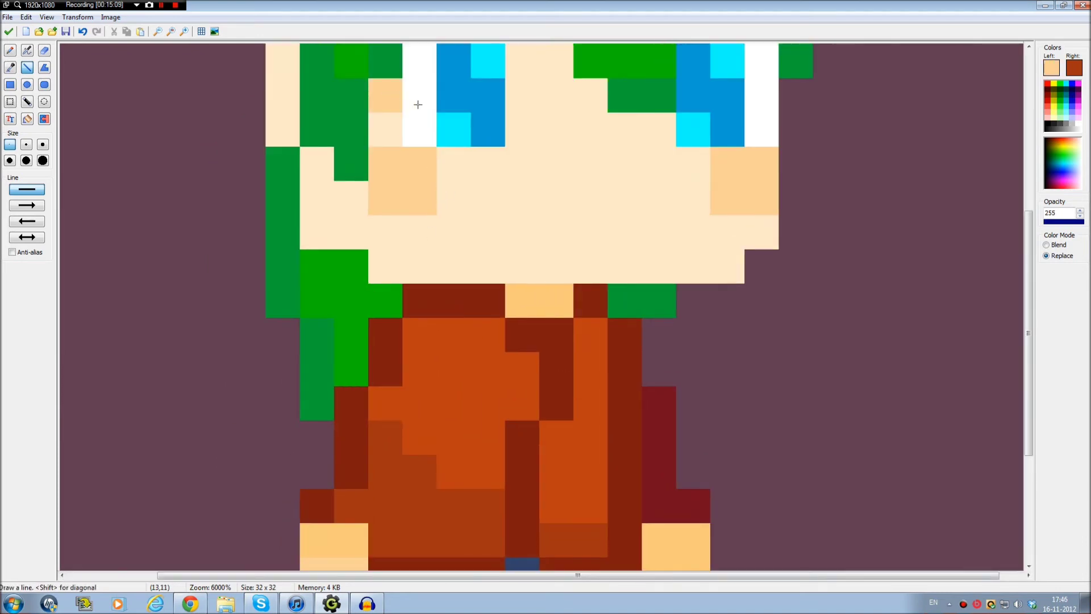
pyautogui.moveTo(411, 103); pyautogui.dragTo(498, 319)
pyautogui.moveTo(604, 306); pyautogui.dragTo(650, 301)
pyautogui.click(676, 310)
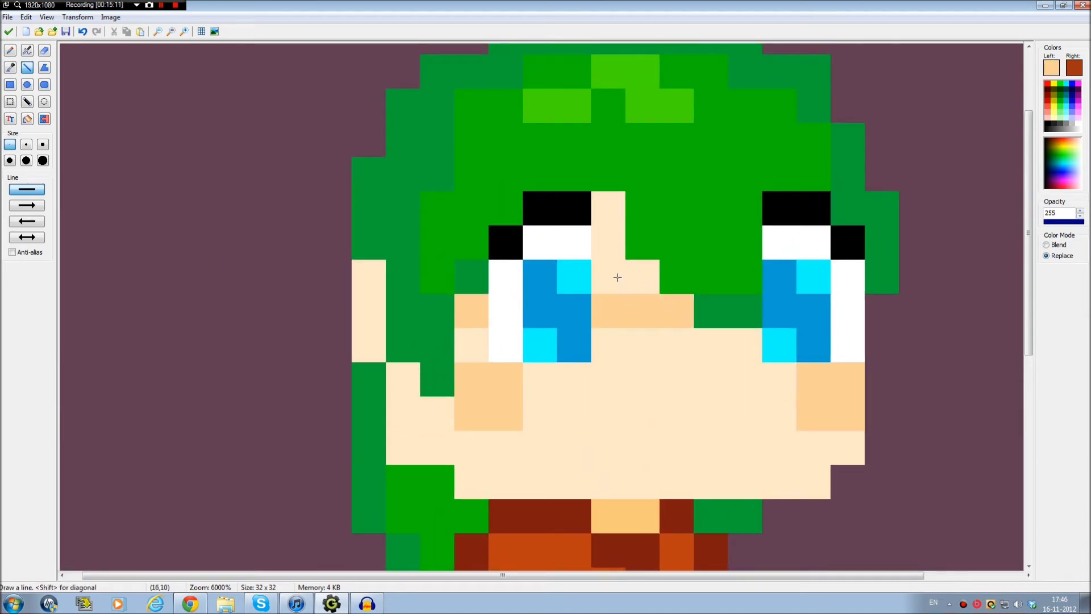
pyautogui.click(619, 278)
pyautogui.click(643, 276)
pyautogui.click(608, 242)
pyautogui.click(609, 212)
# Try peach over the right eye's white, undo it, and lighten pixels below the nose
pyautogui.moveTo(846, 276); pyautogui.dragTo(847, 310)
pyautogui.hotkey('ctrl', 'z')
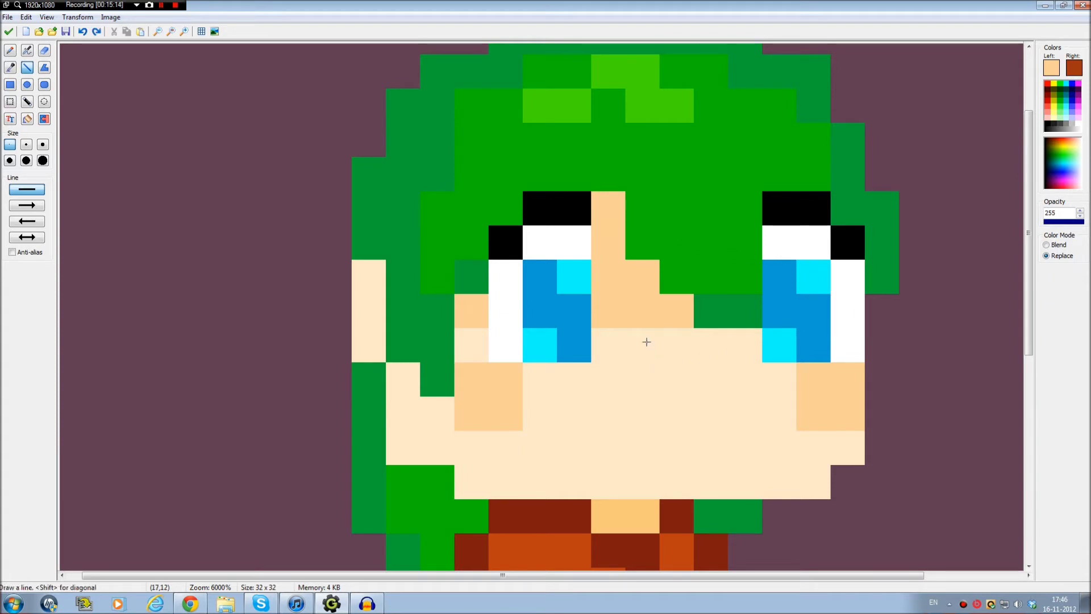
pyautogui.moveTo(853, 282); pyautogui.dragTo(849, 302)
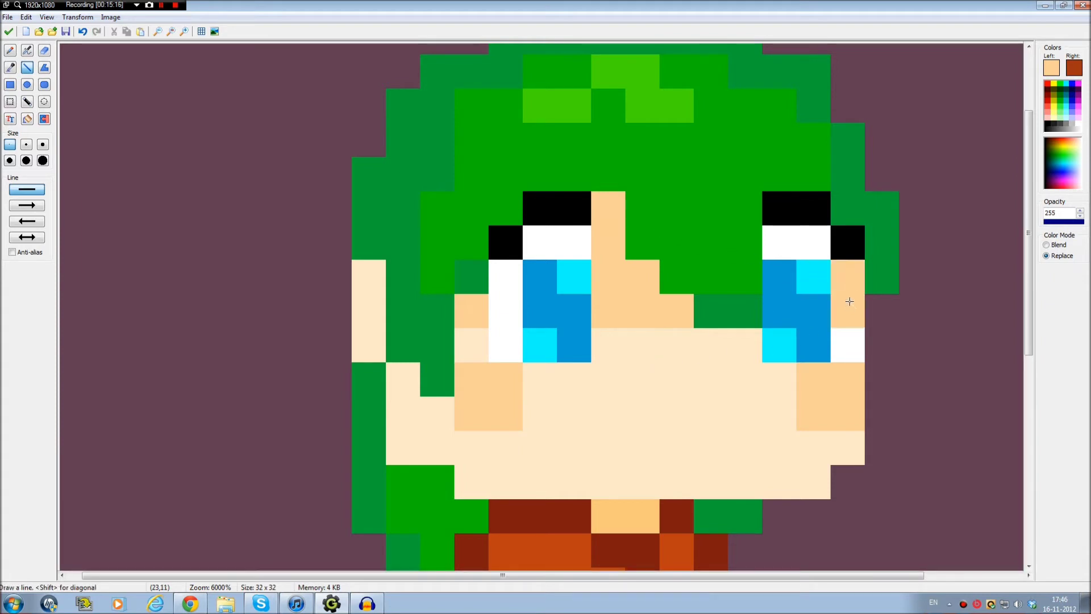
pyautogui.hotkey('ctrl', 'z')
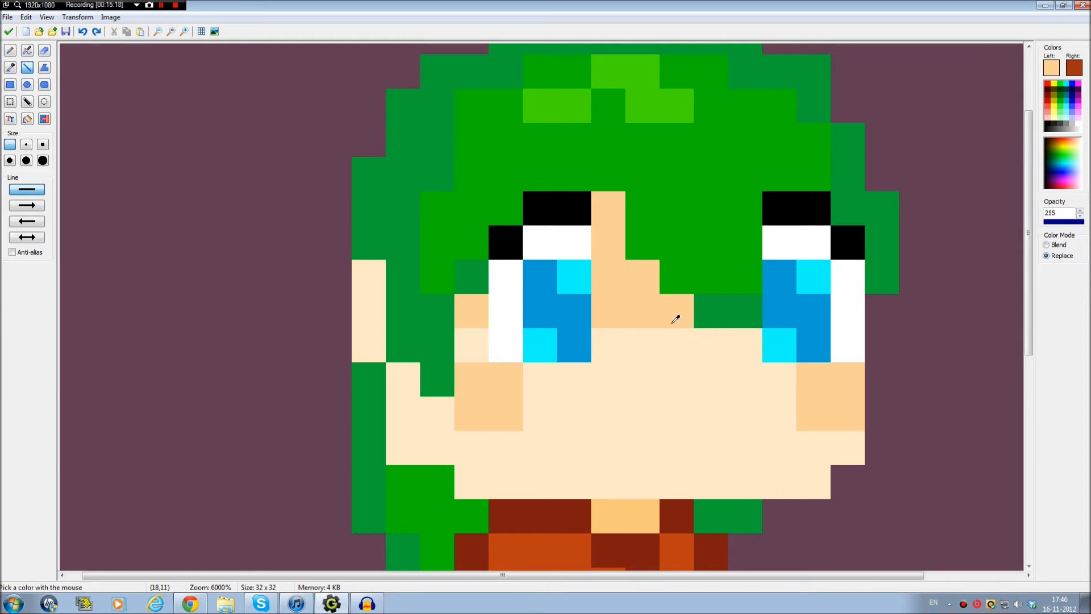
pyautogui.moveTo(681, 310); pyautogui.dragTo(606, 309)
pyautogui.click(488, 305)
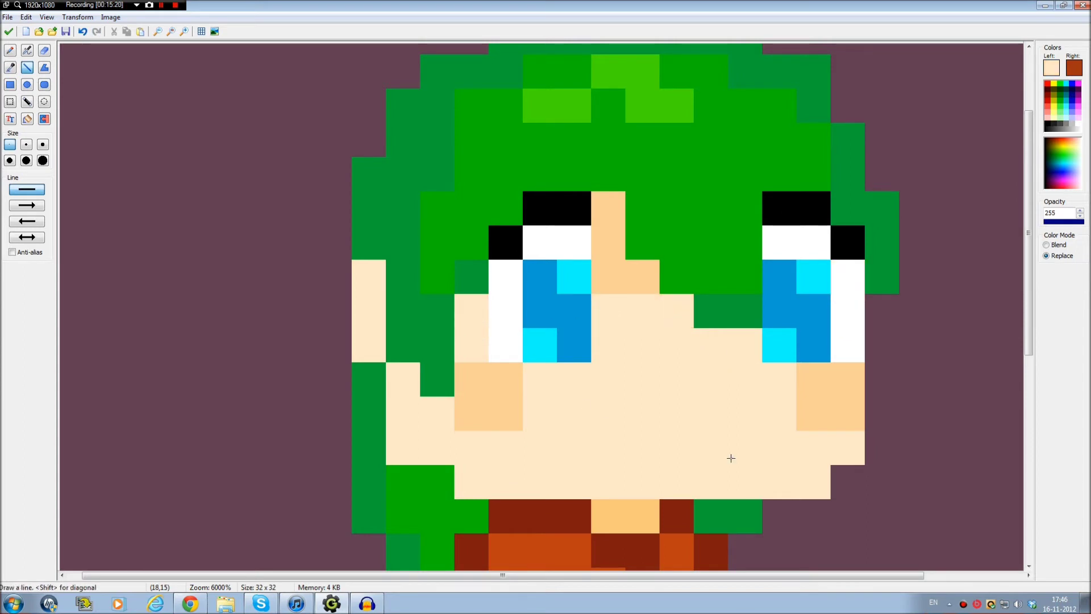
# Add darker peach nose pixels sampled from the face
pyautogui.scroll(-1, 671, 405)
pyautogui.keyDown('ctrl'); pyautogui.click(356, 222); pyautogui.keyUp('ctrl')
pyautogui.click(355, 251)
pyautogui.moveTo(354, 249)
pyautogui.mouseDown()
pyautogui.moveTo(374, 240)
pyautogui.moveTo(346, 240)
pyautogui.moveTo(380, 242)
pyautogui.mouseUp()
# Add a darker peach pixel by the left eye, then test black nostrils and a mouth line, undoing them
pyautogui.hotkey('ctrl', 'z')
pyautogui.click(280, 239)
pyautogui.keyDown('ctrl'); pyautogui.click(291, 205); pyautogui.keyUp('ctrl')
pyautogui.scroll(2, 464, 326)
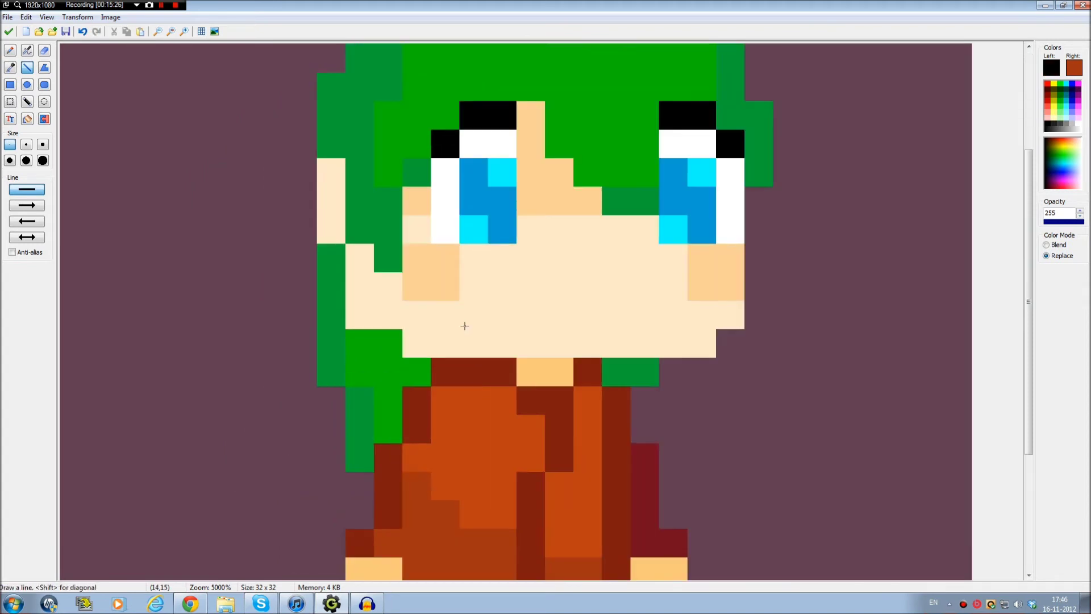
pyautogui.click(571, 251)
pyautogui.click(623, 253)
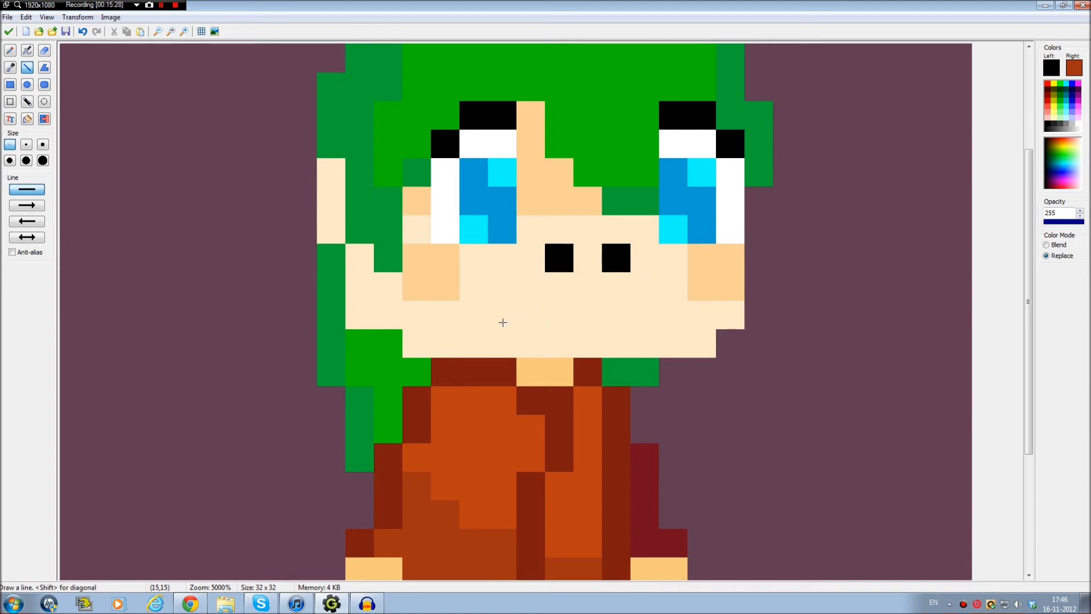
pyautogui.moveTo(503, 322); pyautogui.dragTo(673, 322)
pyautogui.scroll(-2, 670, 393)
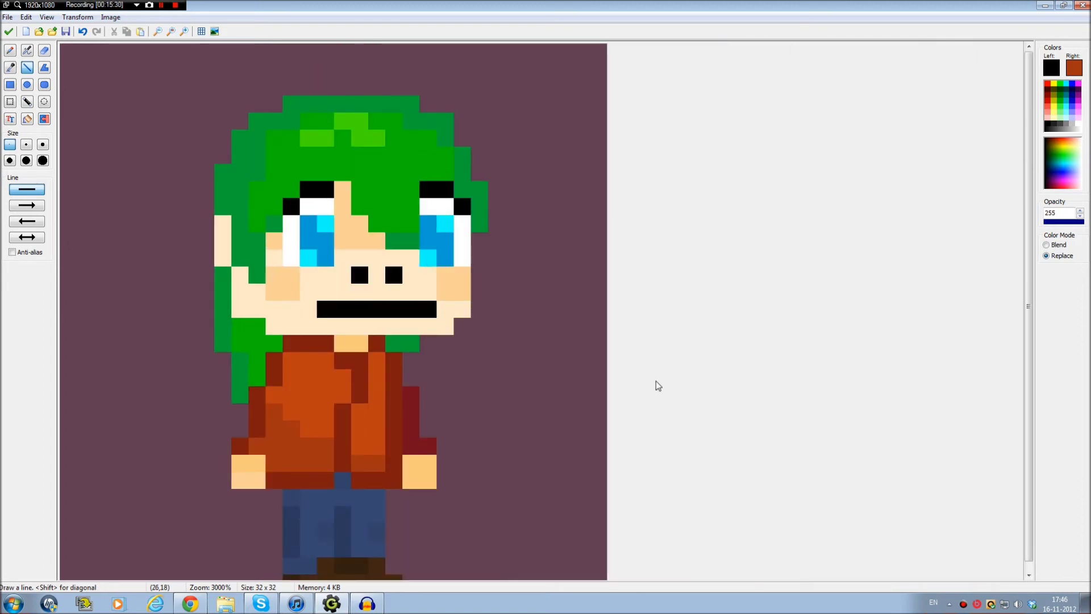
pyautogui.hotkey('ctrl', 'z')
pyautogui.hotkey('ctrl', 'z')
pyautogui.hotkey('ctrl', 'z')
# Try a short black mouth and black mouth corners, undoing each attempt
pyautogui.scroll(2, 462, 304)
pyautogui.scroll(-4, 470, 309)
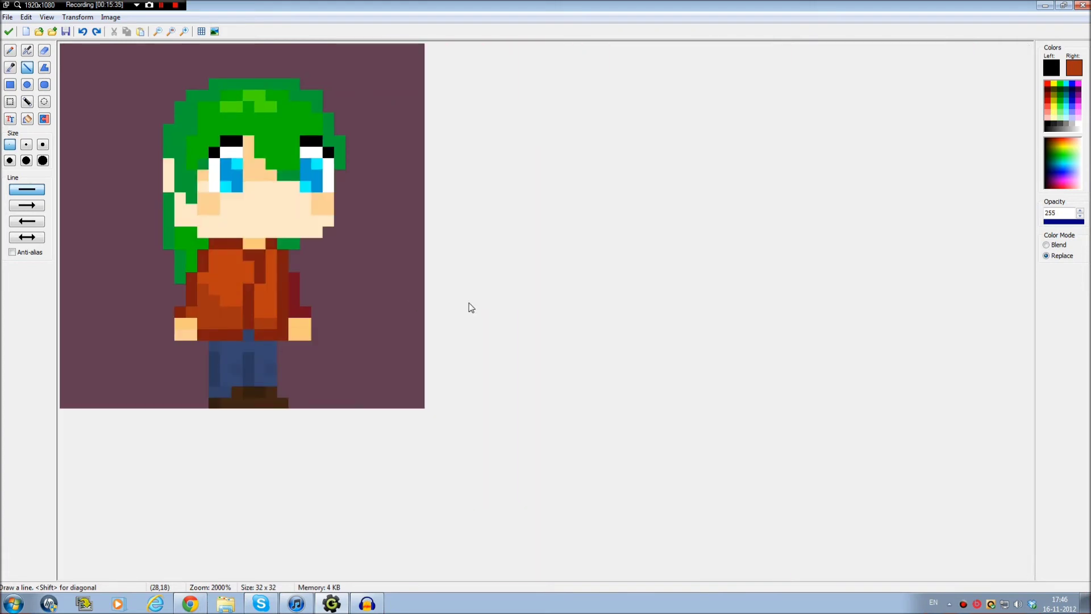
pyautogui.scroll(3, 425, 332)
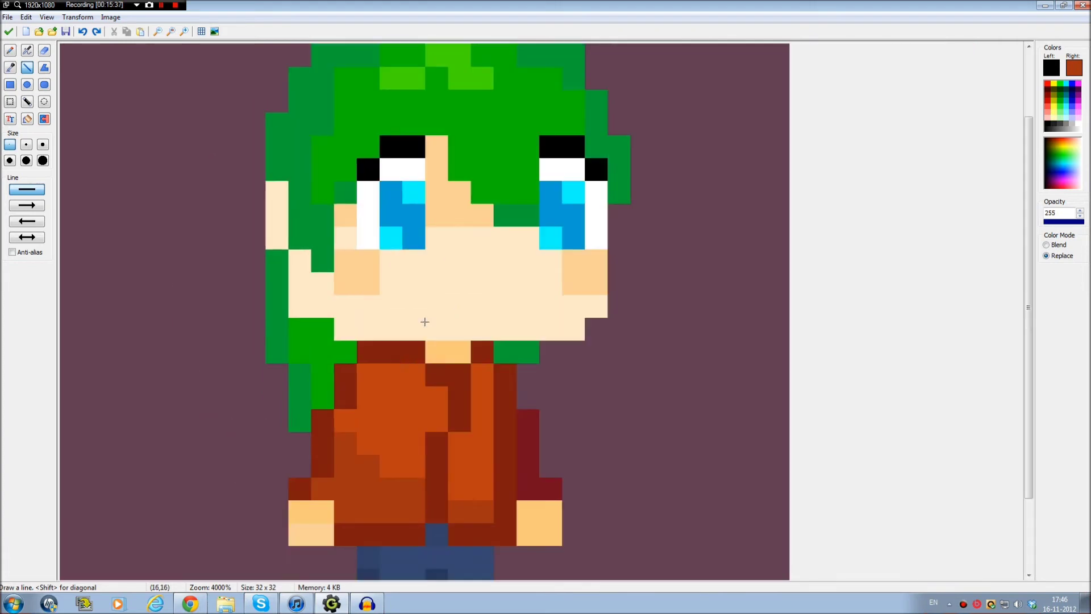
pyautogui.moveTo(462, 283)
pyautogui.mouseDown()
pyautogui.moveTo(480, 280)
pyautogui.moveTo(503, 305)
pyautogui.moveTo(335, 306)
pyautogui.moveTo(388, 315)
pyautogui.mouseUp()
pyautogui.hotkey('ctrl', 'z')
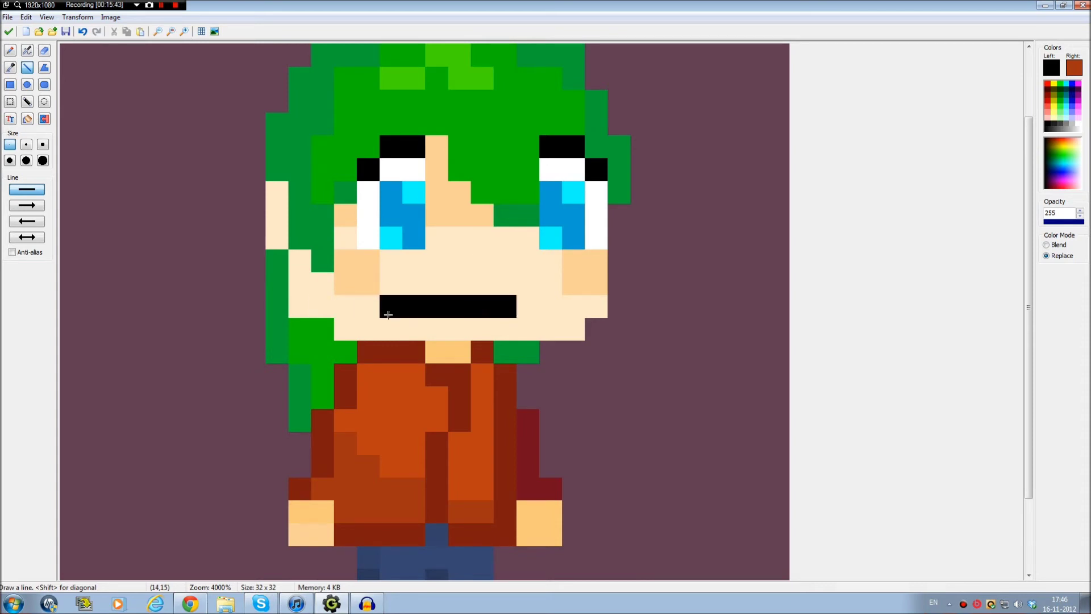
pyautogui.click(368, 292)
pyautogui.click(532, 288)
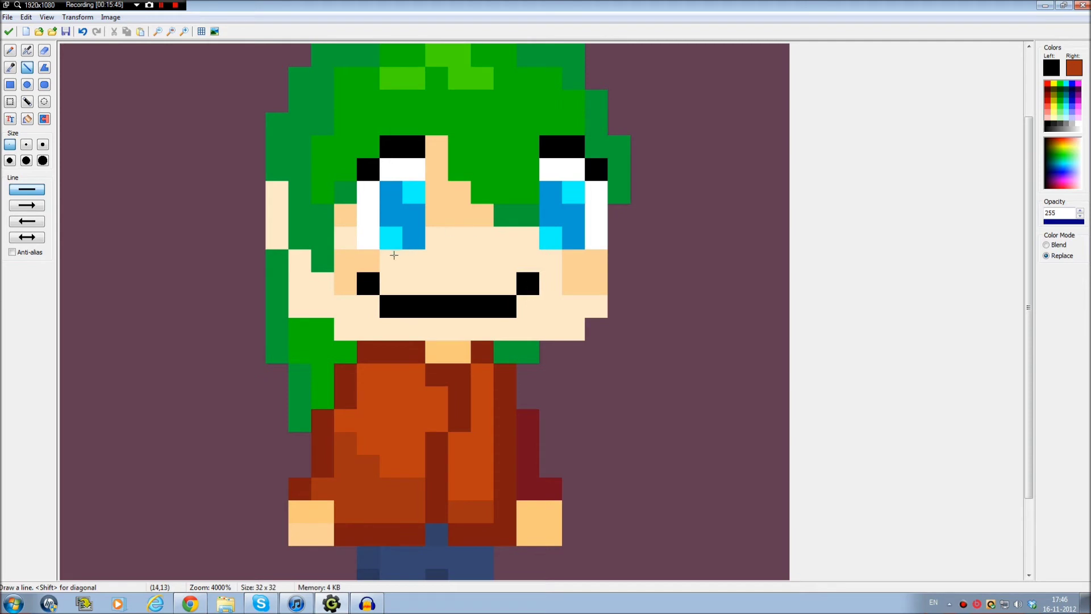
pyautogui.hotkey('ctrl', 'z')
pyautogui.hotkey('ctrl', 'z')
pyautogui.hotkey('ctrl', 'z')
# Test black under-eye lines, then settle on a short black mouth line below the eyes
pyautogui.moveTo(369, 260); pyautogui.dragTo(423, 259)
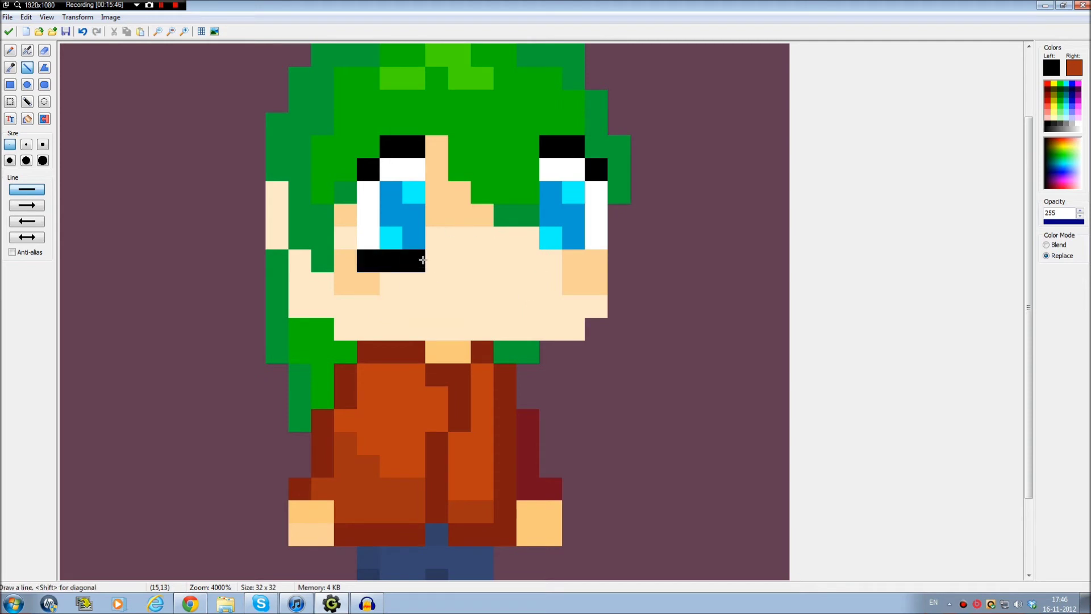
pyautogui.moveTo(544, 260); pyautogui.dragTo(599, 261)
pyautogui.hotkey('ctrl', 'z')
pyautogui.hotkey('ctrl', 'z')
pyautogui.moveTo(462, 298)
pyautogui.mouseDown()
pyautogui.moveTo(472, 299)
pyautogui.moveTo(459, 284)
pyautogui.moveTo(483, 284)
pyautogui.moveTo(440, 284)
pyautogui.moveTo(466, 284)
pyautogui.mouseUp()
pyautogui.hotkey('ctrl', 'z')
pyautogui.hotkey('ctrl', 'z')
pyautogui.hotkey('ctrl', 'z')
pyautogui.click(489, 283)
pyautogui.hotkey('ctrl', 'z')
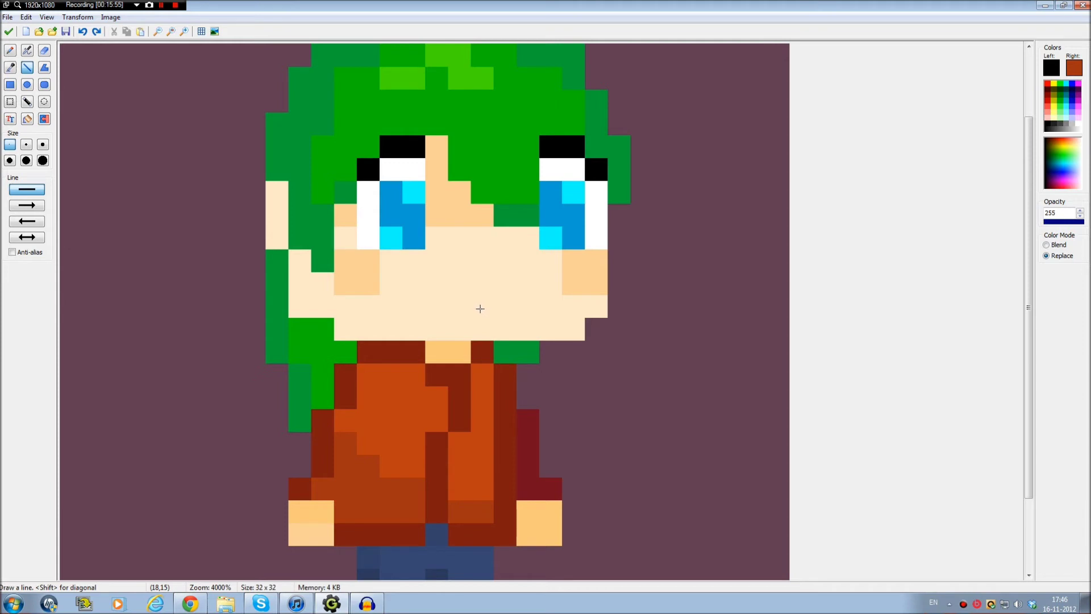
pyautogui.moveTo(462, 310)
pyautogui.mouseDown()
pyautogui.moveTo(490, 288)
pyautogui.moveTo(463, 286)
pyautogui.mouseUp()
pyautogui.hotkey('ctrl', 'z')
pyautogui.hotkey('ctrl', 'z')
pyautogui.scroll(-2, 545, 367)
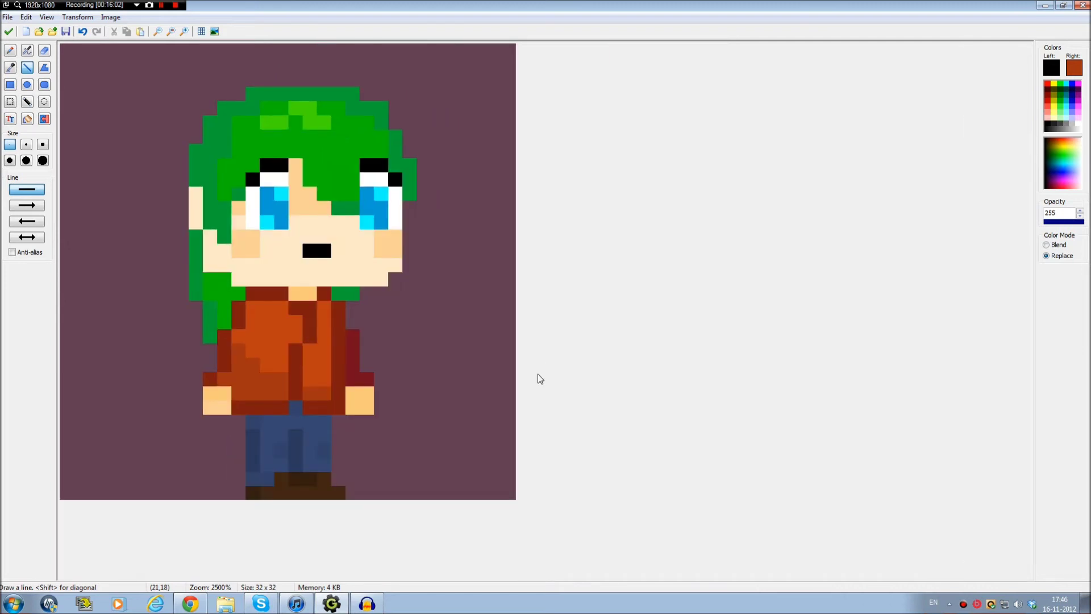
# Undo the mouth line, test a two-pixel mouth, and undo it too
pyautogui.hotkey('ctrl', 'z')
pyautogui.scroll(-2, 511, 387)
pyautogui.scroll(3, 486, 392)
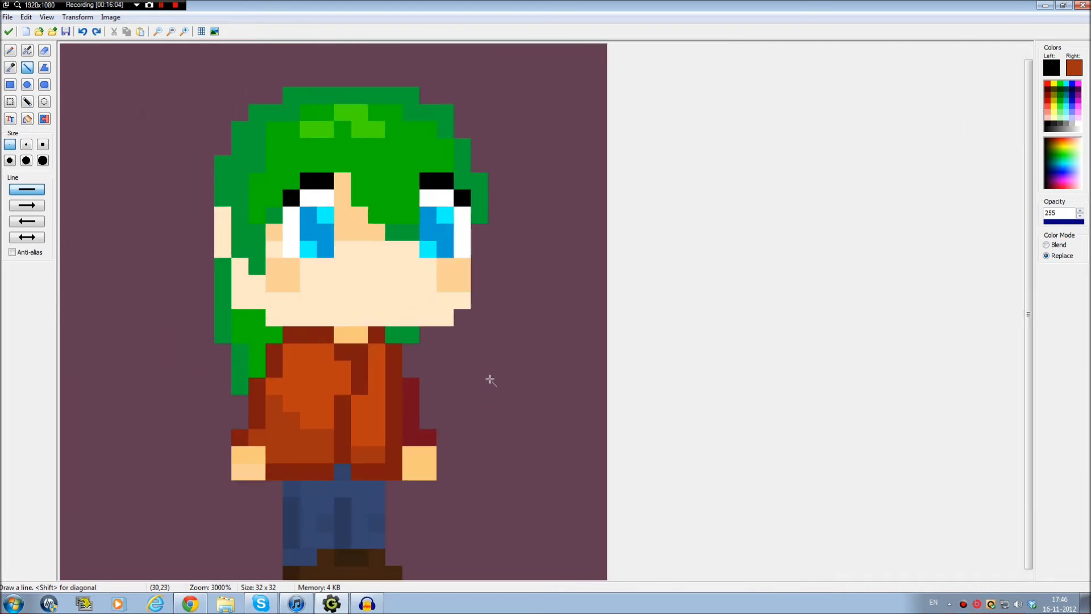
pyautogui.moveTo(365, 287); pyautogui.dragTo(373, 289)
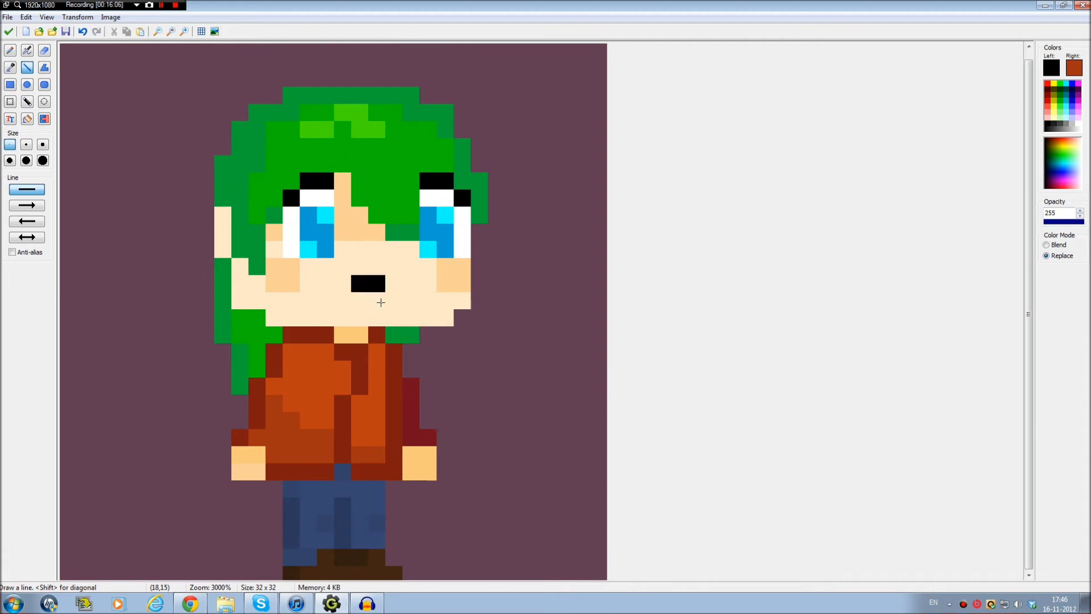
pyautogui.hotkey('ctrl', 'z')
# Try moving the eyes down one row and adding a tan cheek pixel, undoing both
pyautogui.click(10, 102)
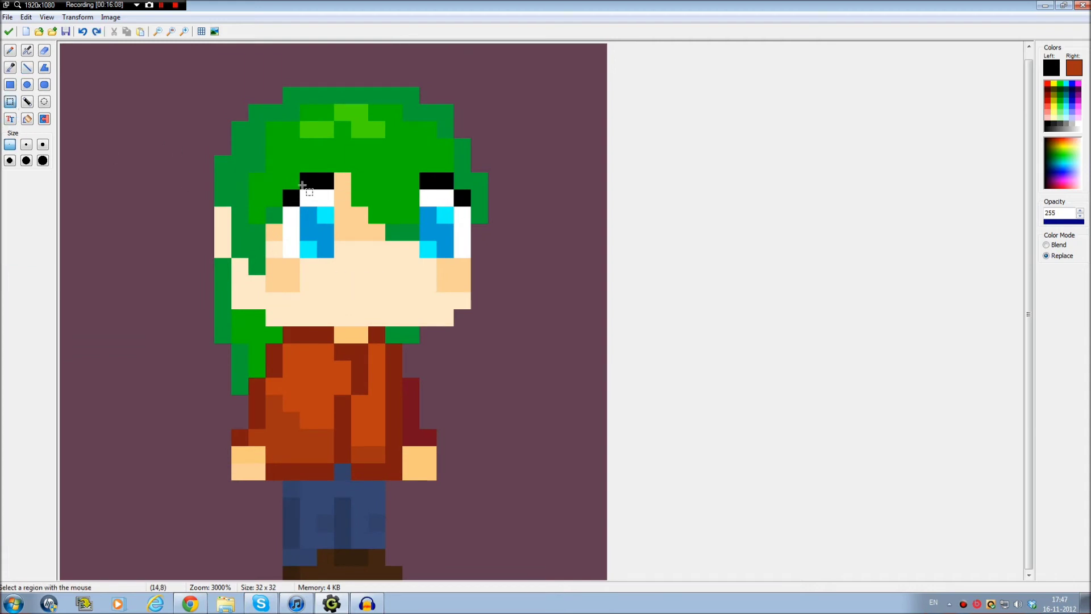
pyautogui.hotkey('ctrl', 'v')
pyautogui.moveTo(449, 235); pyautogui.dragTo(447, 248)
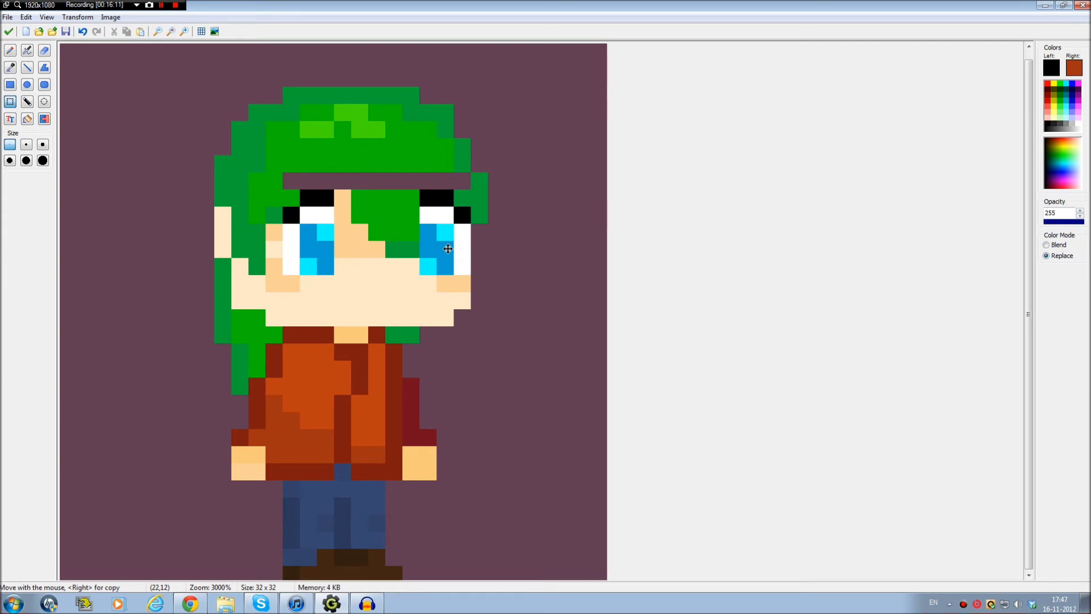
pyautogui.hotkey('ctrl', 'z')
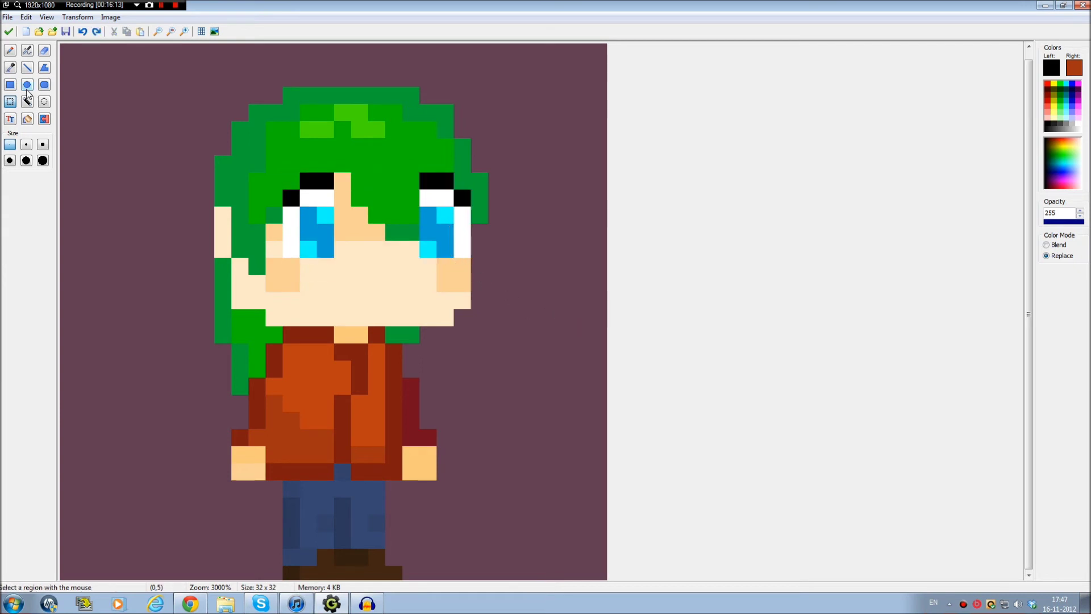
pyautogui.click(28, 67)
pyautogui.keyDown('ctrl'); pyautogui.click(289, 278); pyautogui.keyUp('ctrl')
pyautogui.click(308, 266)
pyautogui.hotkey('ctrl', 'z')
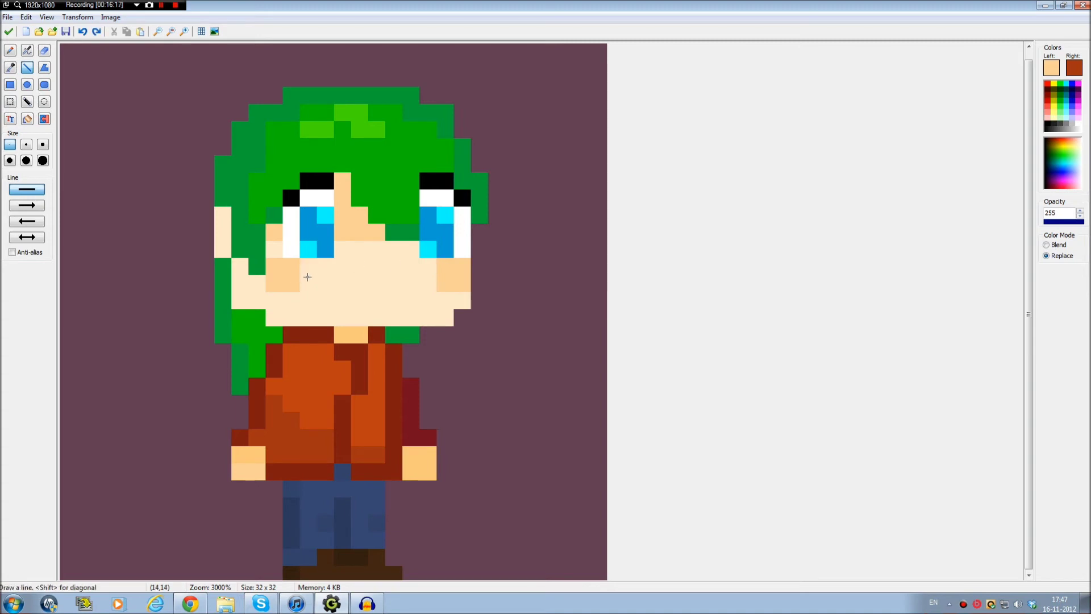
pyautogui.keyDown('ctrl'); pyautogui.click(332, 179); pyautogui.keyUp('ctrl')
pyautogui.moveTo(372, 275); pyautogui.dragTo(369, 268)
pyautogui.scroll(2, 401, 281)
pyautogui.click(607, 270)
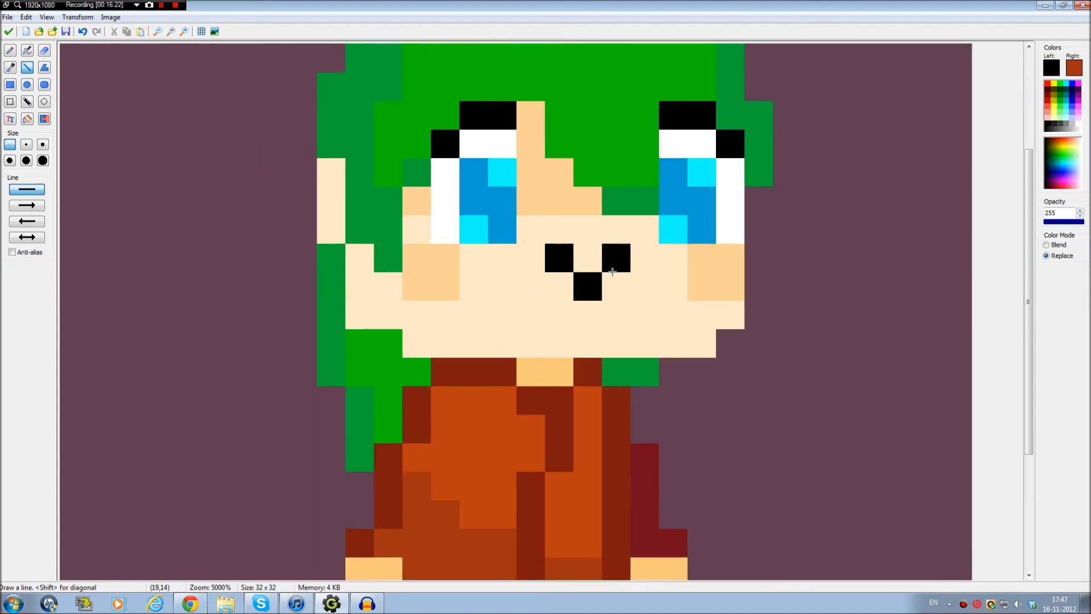
pyautogui.hotkey('ctrl', 'z')
pyautogui.hotkey('ctrl', 'z')
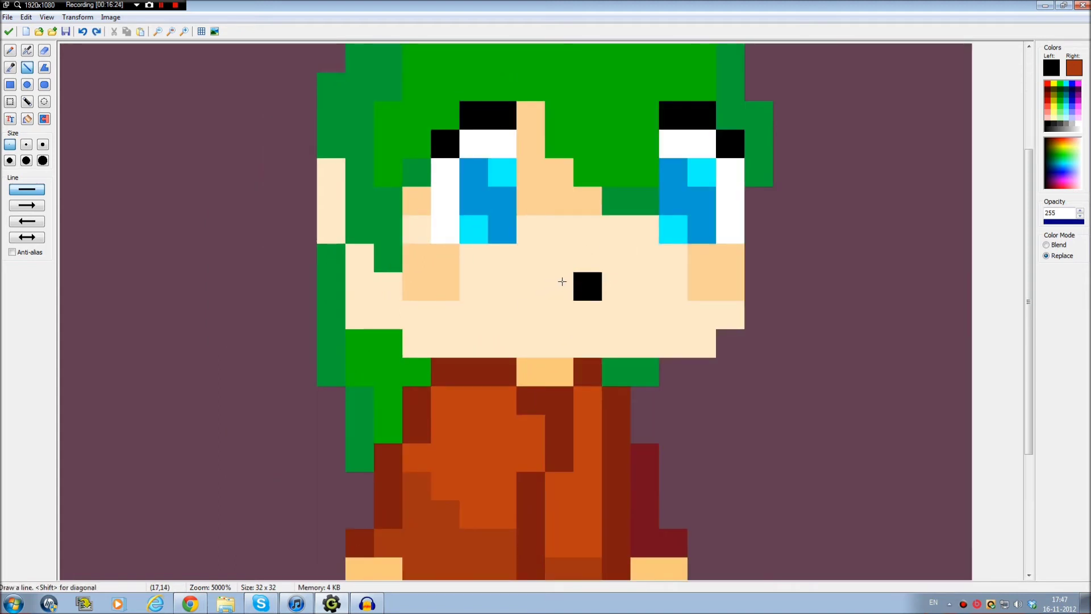
pyautogui.moveTo(565, 285); pyautogui.dragTo(535, 264)
pyautogui.click(611, 263)
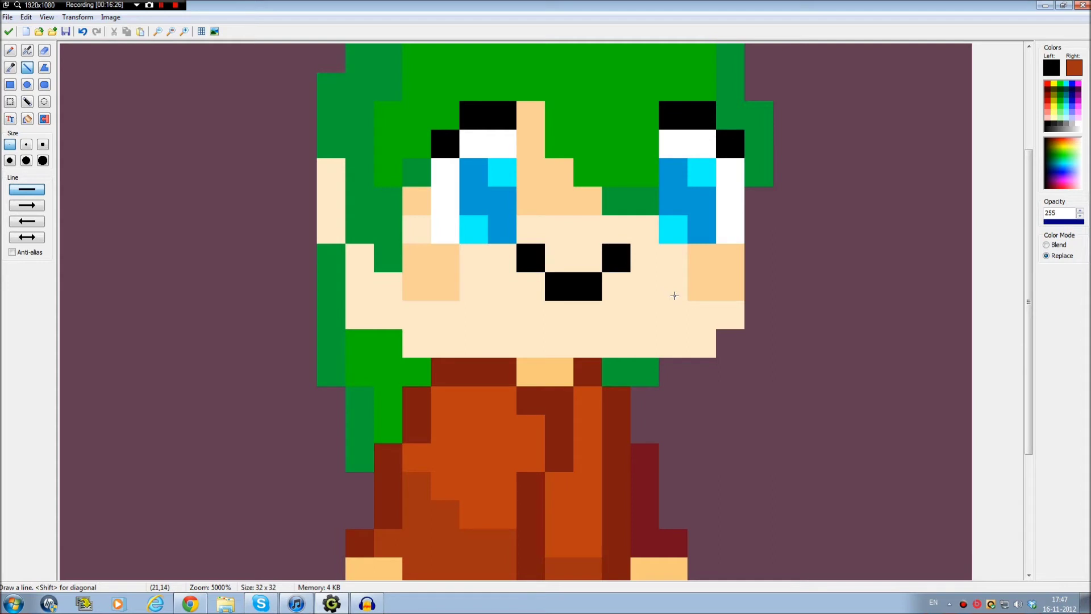
pyautogui.hotkey('ctrl', 'z')
pyautogui.hotkey('ctrl', 'z')
pyautogui.click(521, 263)
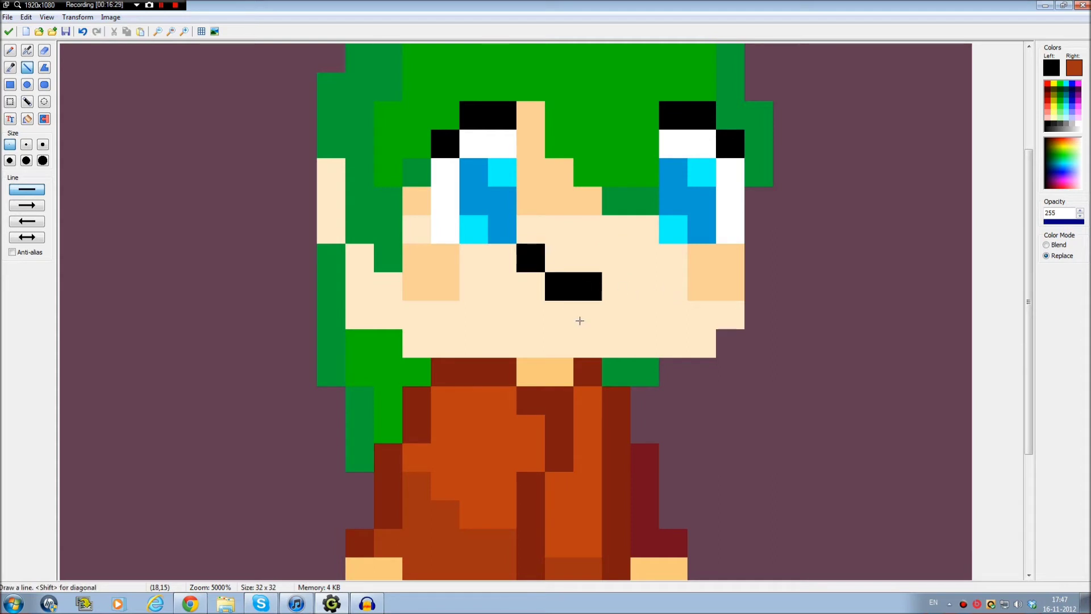
pyautogui.hotkey('ctrl', 'z')
pyautogui.hotkey('ctrl', 'z')
pyautogui.hotkey('ctrl', 'z')
pyautogui.click(621, 266)
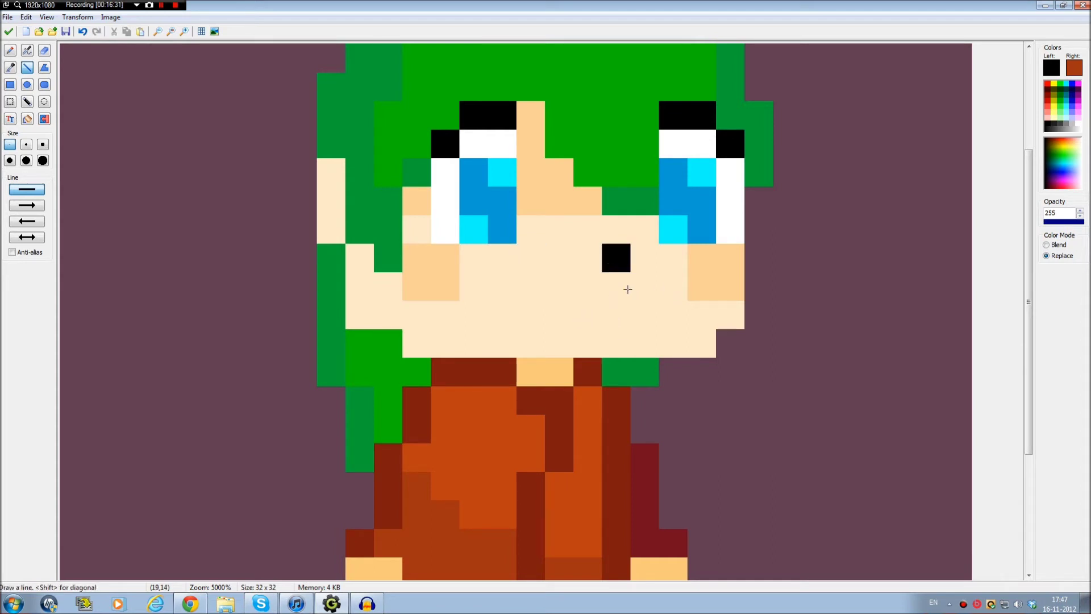
pyautogui.click(642, 286)
pyautogui.moveTo(625, 313); pyautogui.dragTo(529, 312)
pyautogui.keyDown('ctrl'); pyautogui.click(726, 226); pyautogui.keyUp('ctrl')
pyautogui.click(560, 342)
pyautogui.click(613, 346)
pyautogui.click(588, 346)
pyautogui.hotkey('ctrl', 'z')
pyautogui.hotkey('ctrl', 'z')
pyautogui.hotkey('ctrl', 'z')
pyautogui.hotkey('ctrl', 'z')
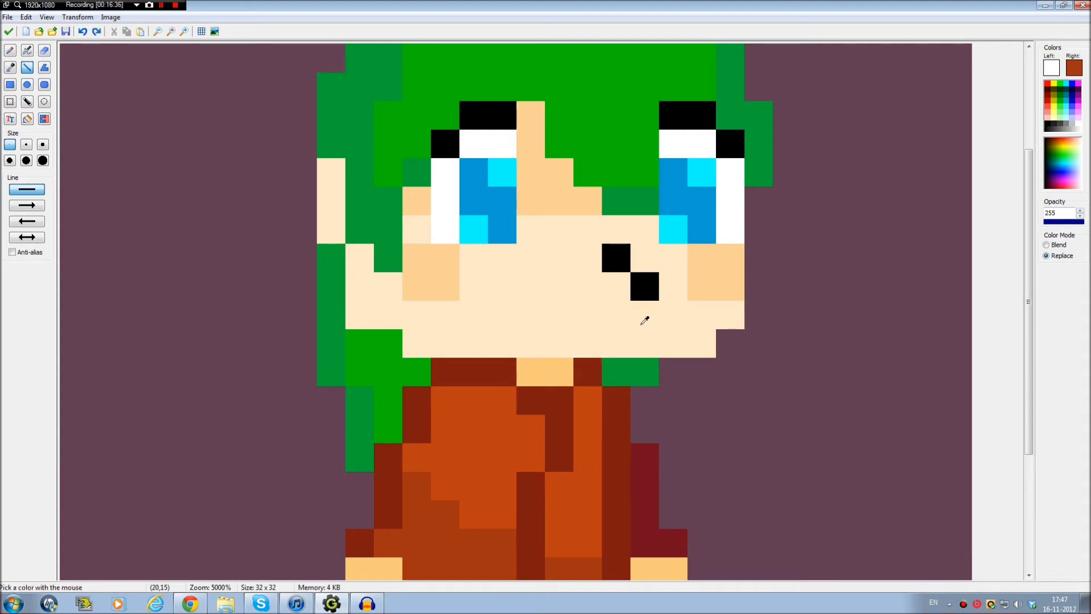
pyautogui.hotkey('ctrl', 'z')
pyautogui.keyDown('ctrl'); pyautogui.click(626, 264); pyautogui.keyUp('ctrl')
pyautogui.click(636, 285)
pyautogui.click(598, 311)
pyautogui.click(613, 309)
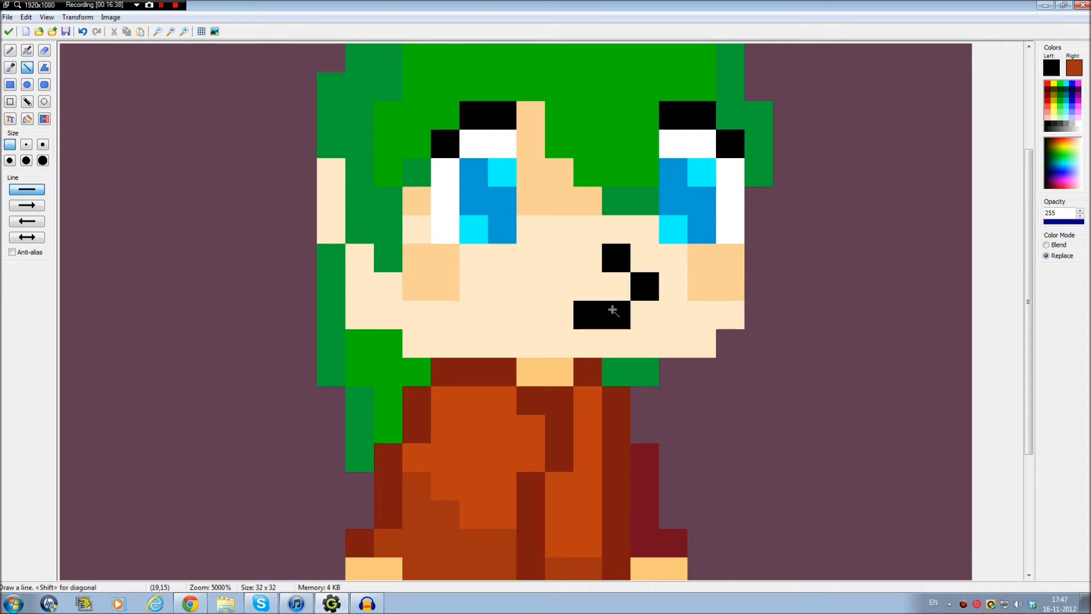
pyautogui.click(558, 286)
pyautogui.moveTo(530, 315); pyautogui.dragTo(502, 315)
pyautogui.click(477, 291)
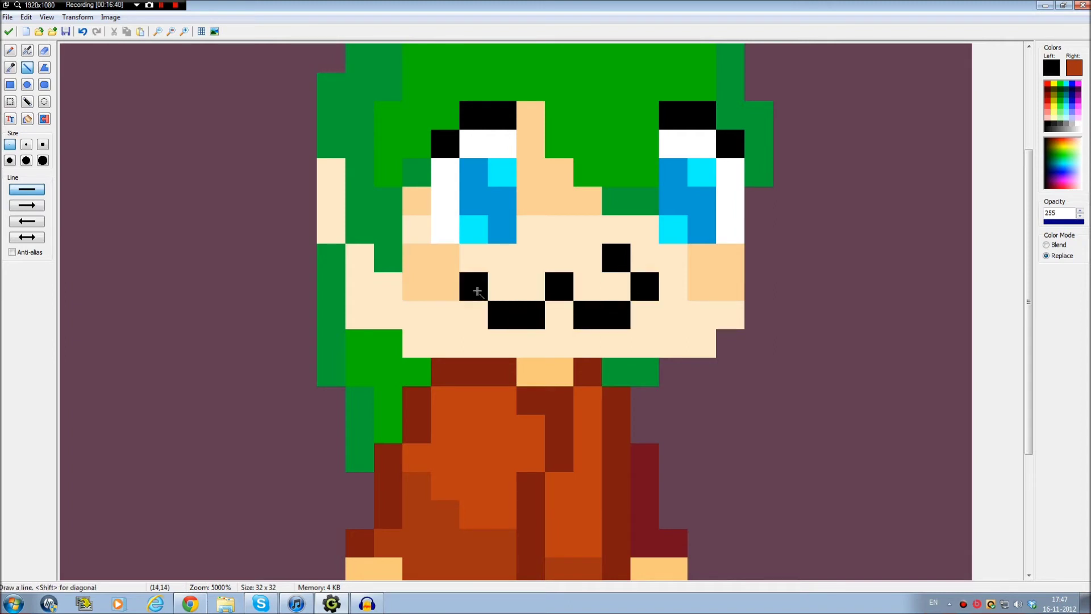
pyautogui.click(502, 257)
pyautogui.scroll(-1, 624, 343)
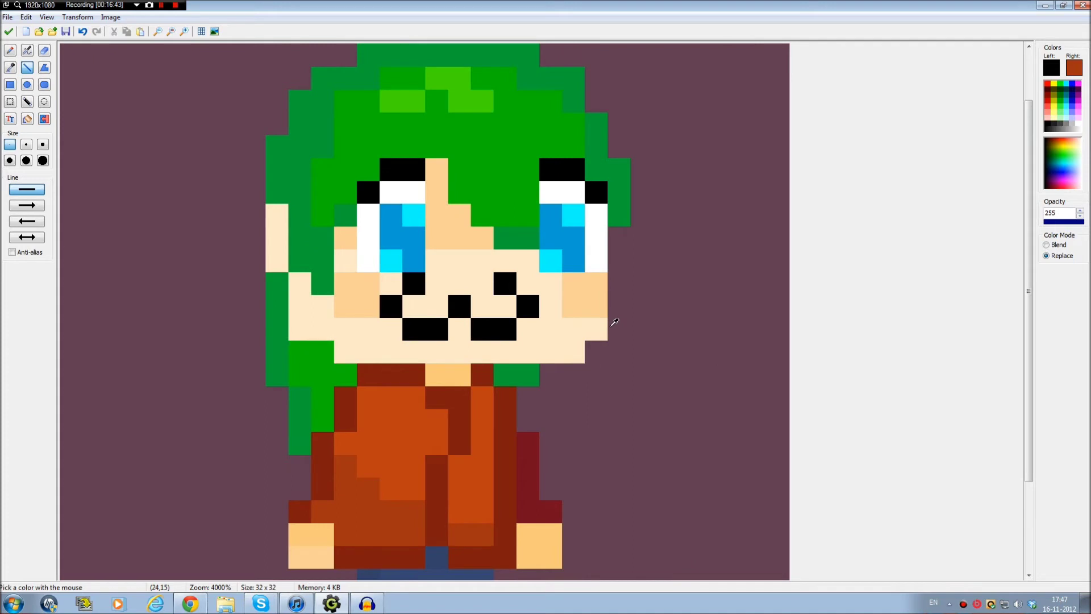
pyautogui.hotkey('ctrl', 'z')
pyautogui.hotkey('ctrl', 'z')
pyautogui.hotkey('ctrl', 'z')
pyautogui.hotkey('ctrl', 'z')
pyautogui.hotkey('ctrl', 'z')
pyautogui.hotkey('ctrl', 'z')
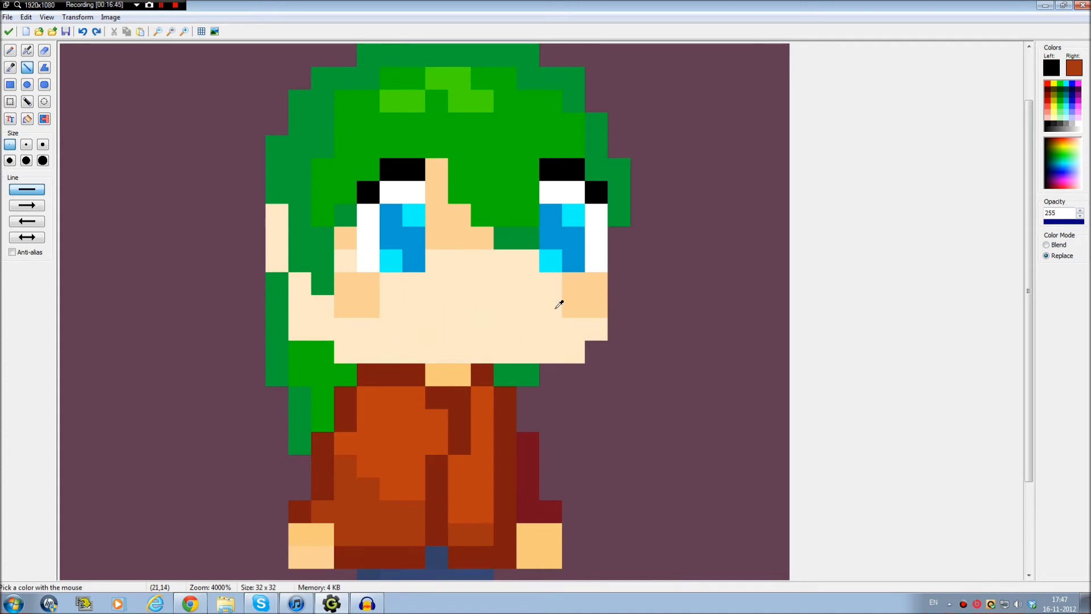
pyautogui.click(527, 283)
pyautogui.click(550, 306)
pyautogui.moveTo(528, 329); pyautogui.dragTo(437, 323)
pyautogui.click(487, 322)
pyautogui.hotkey('ctrl', 'z')
pyautogui.click(486, 313)
pyautogui.click(414, 306)
pyautogui.click(436, 283)
pyautogui.scroll(-2, 499, 316)
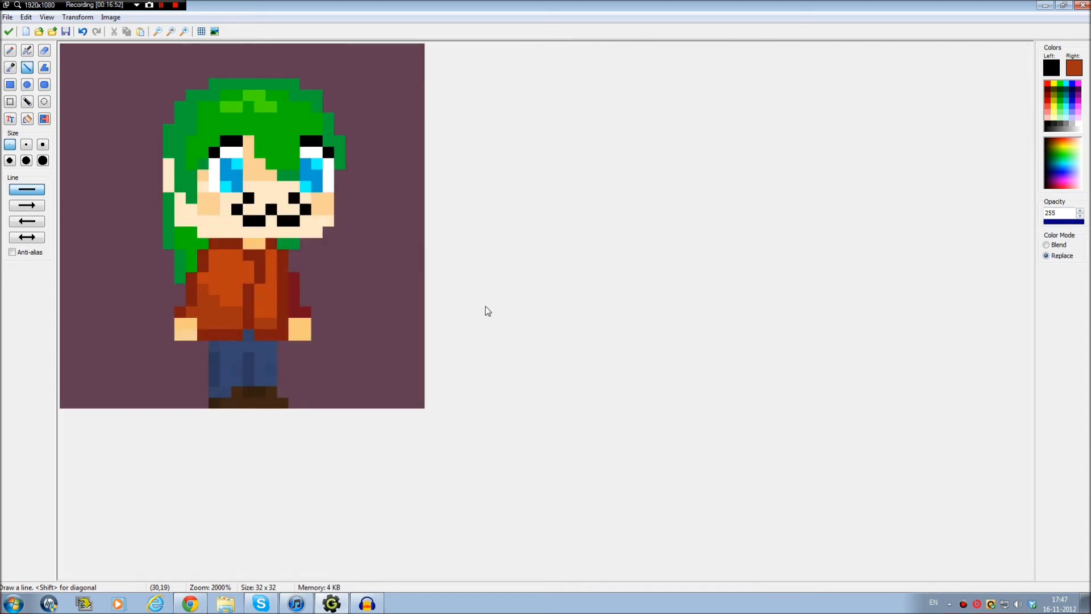
pyautogui.scroll(1, 485, 309)
pyautogui.hotkey('ctrl', 'z')
pyautogui.hotkey('ctrl', 'z')
pyautogui.hotkey('ctrl', 'z')
pyautogui.hotkey('ctrl', 'z')
pyautogui.hotkey('ctrl', 'z')
pyautogui.hotkey('ctrl', 'z')
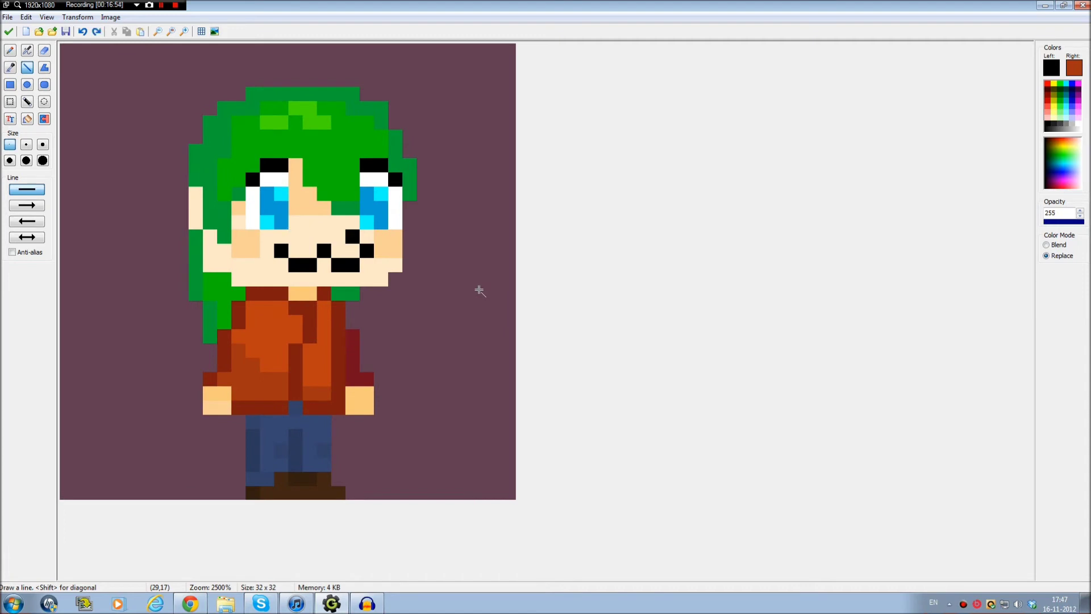
pyautogui.hotkey('ctrl', 'z')
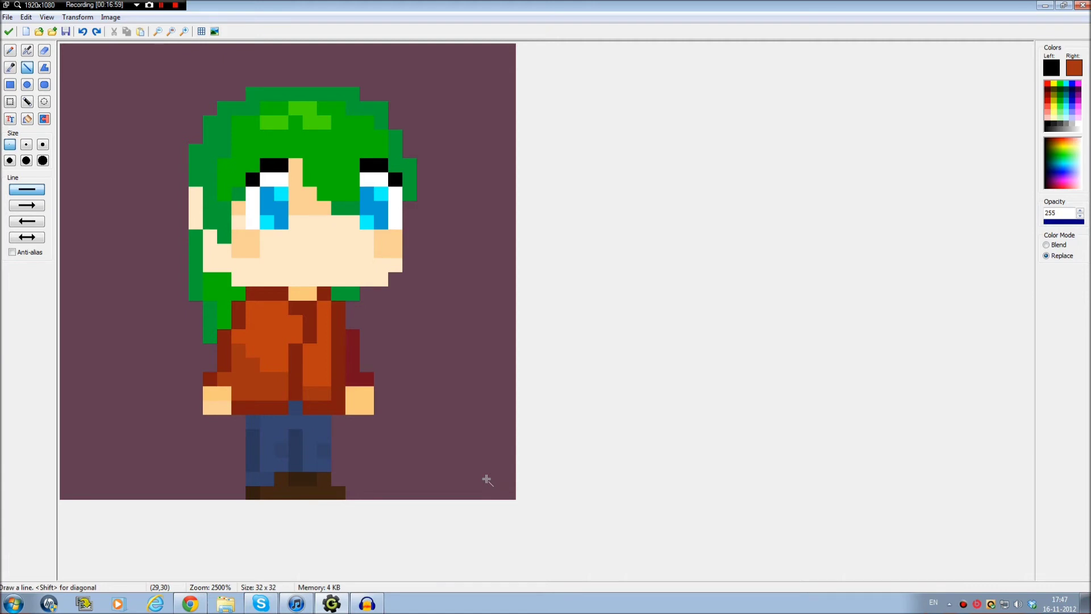
pyautogui.scroll(5, 487, 480)
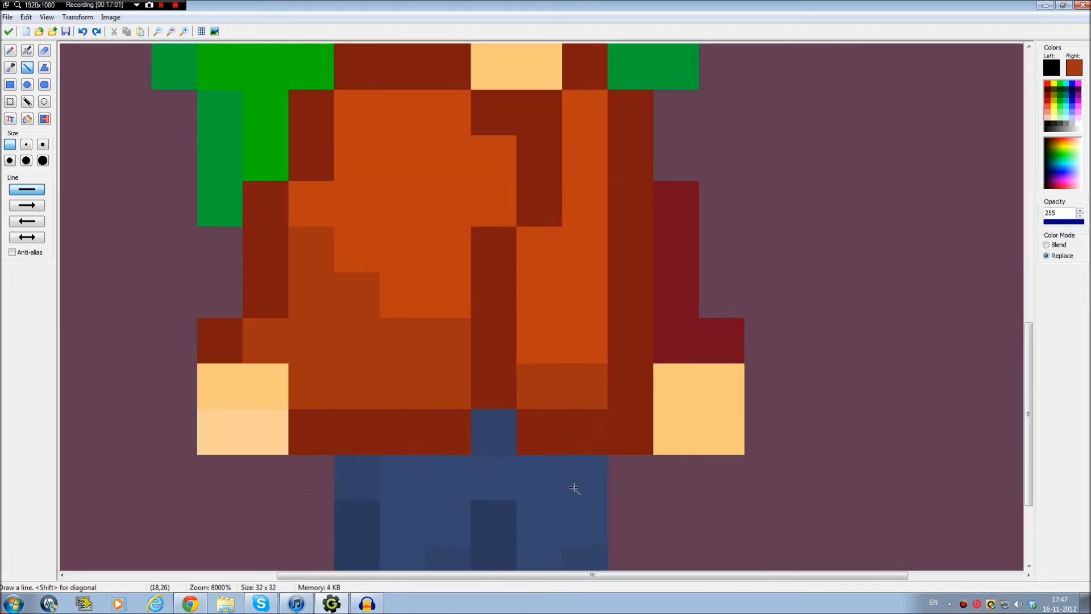
# Sample white from the eye and draw a white line across the top row of the jeans
pyautogui.scroll(-2, 574, 487)
pyautogui.scroll(-2, 653, 453)
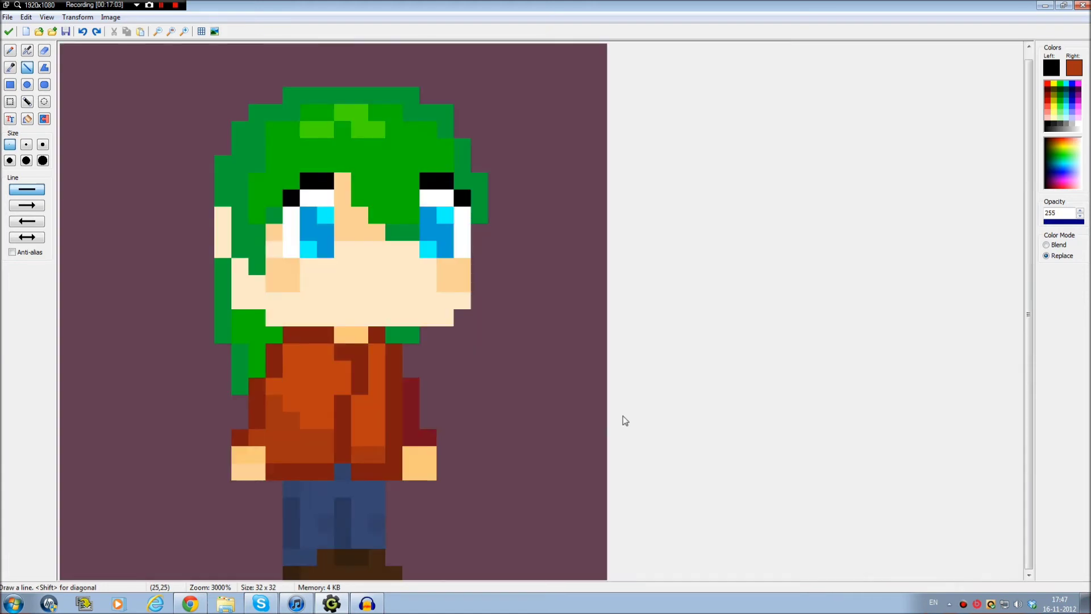
pyautogui.keyDown('ctrl'); pyautogui.click(401, 232); pyautogui.keyUp('ctrl')
pyautogui.scroll(2, 391, 542)
pyautogui.scroll(1, 402, 421)
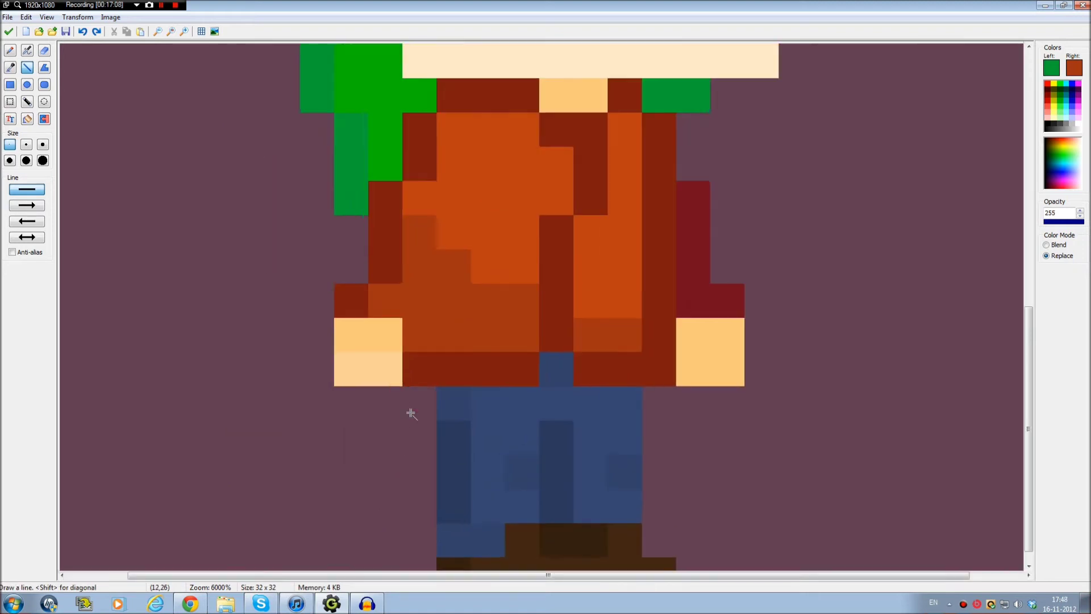
pyautogui.scroll(-3, 410, 410)
pyautogui.scroll(-3, 402, 432)
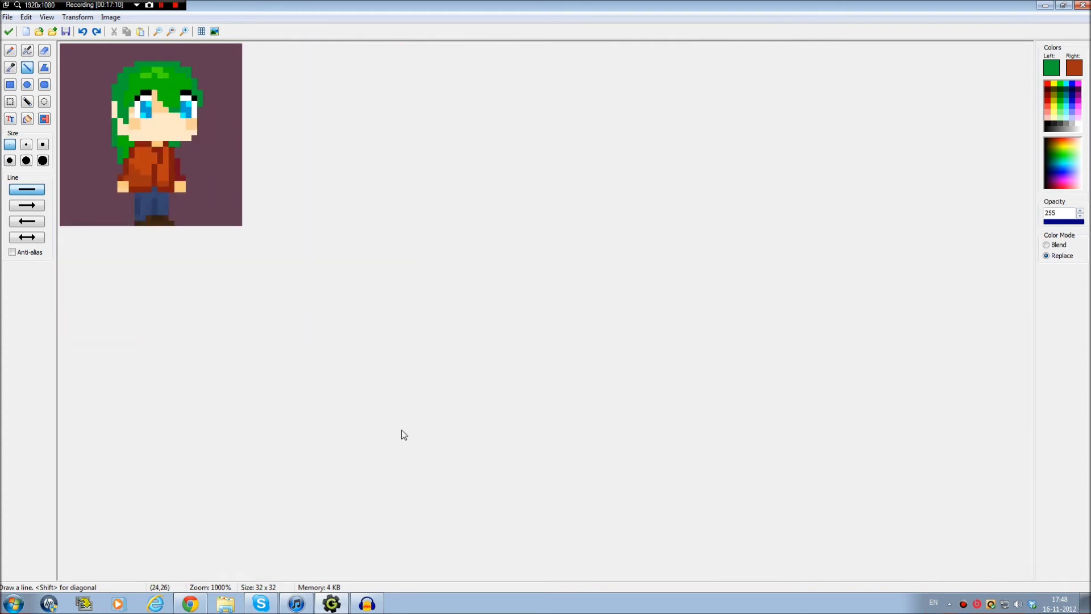
pyautogui.scroll(-5, 404, 435)
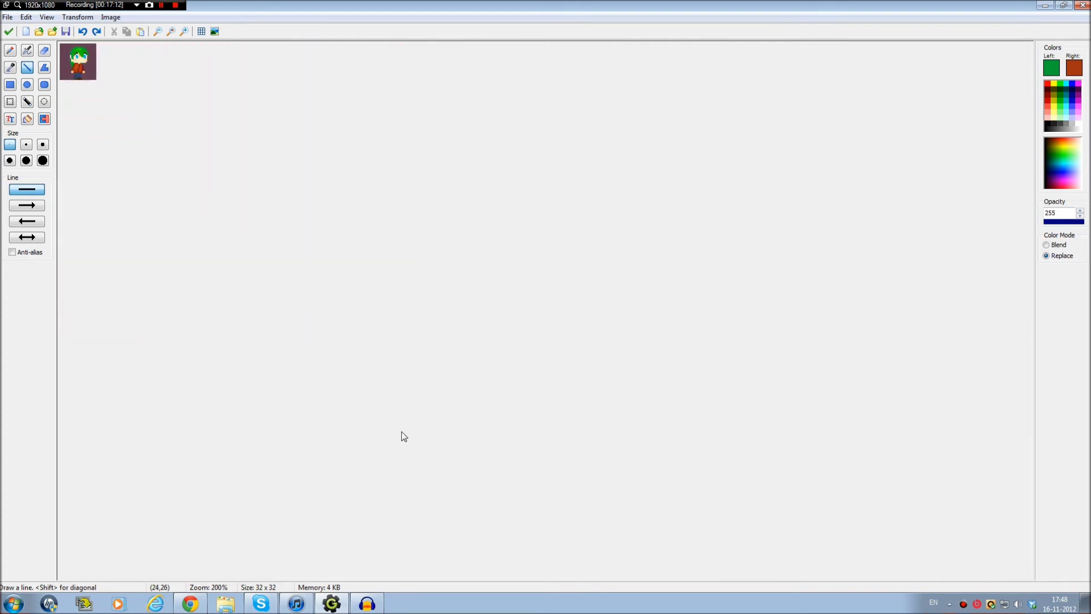
pyautogui.scroll(2, 403, 437)
pyautogui.scroll(5, 402, 435)
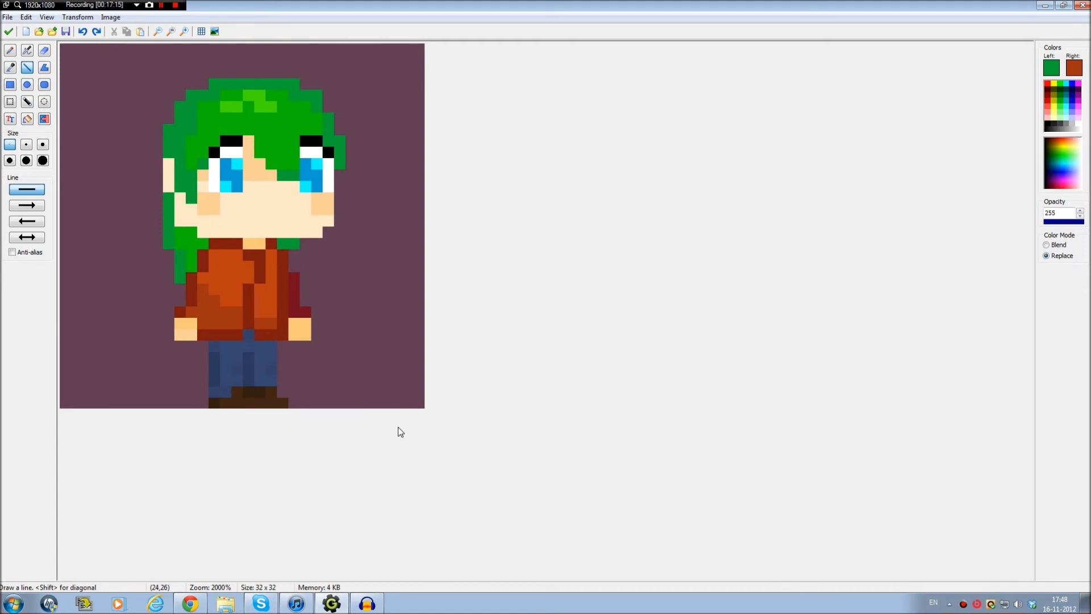
pyautogui.scroll(2, 405, 349)
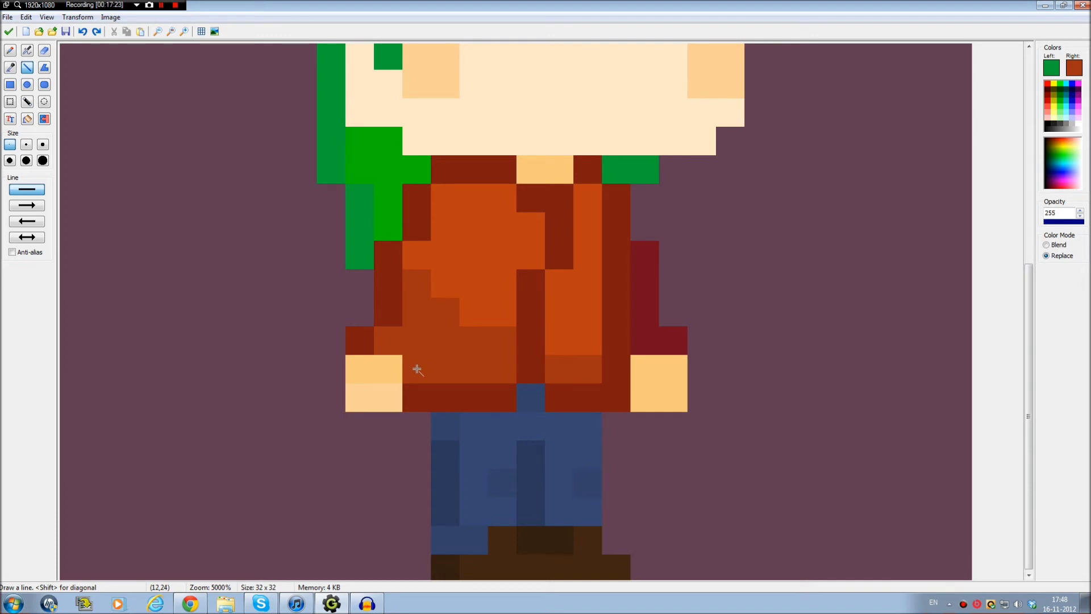
pyautogui.scroll(-2, 418, 370)
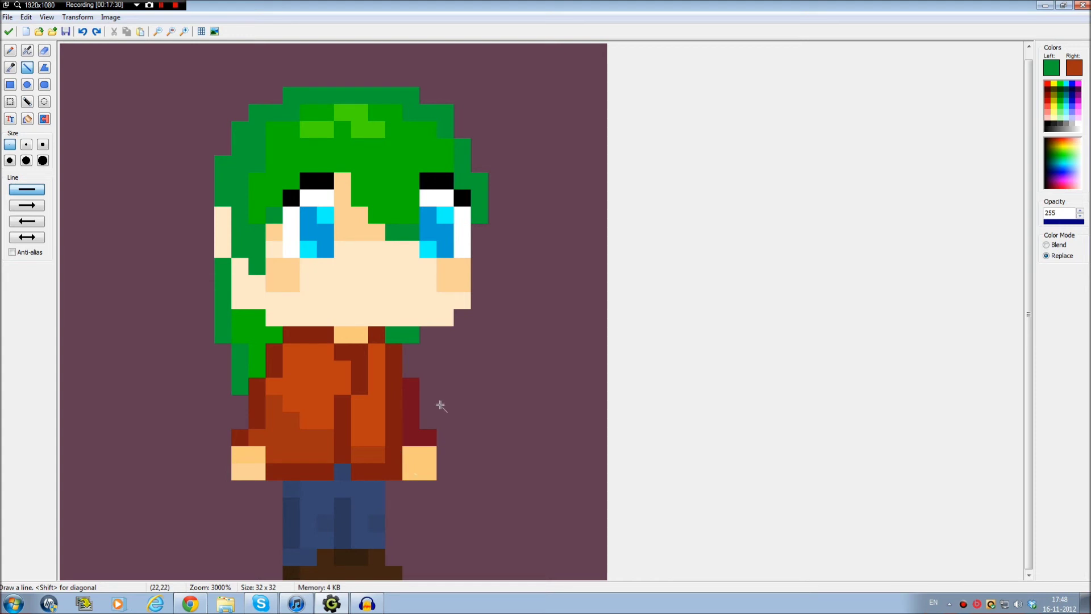
pyautogui.keyDown('ctrl'); pyautogui.click(464, 247); pyautogui.keyUp('ctrl')
pyautogui.moveTo(294, 494)
pyautogui.mouseDown()
pyautogui.moveTo(279, 492)
pyautogui.moveTo(332, 504)
pyautogui.moveTo(395, 489)
pyautogui.moveTo(374, 504)
pyautogui.mouseUp()
# Whiten the last blue pixel under the shirt, then undo the stray white pixels
pyautogui.click(344, 479)
pyautogui.press('k')
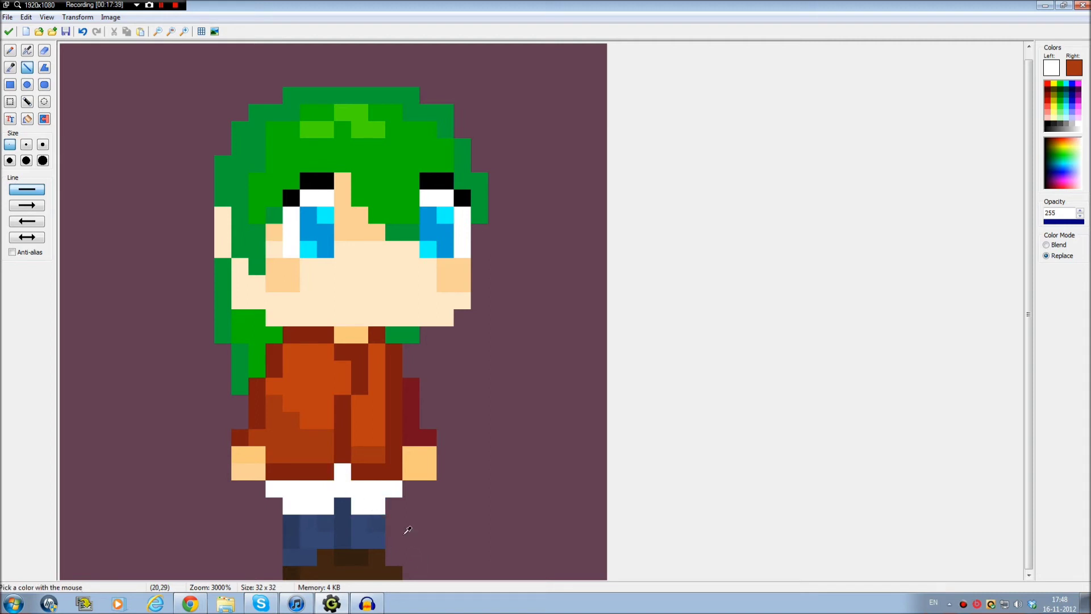
pyautogui.hotkey('ctrl', 'z')
pyautogui.hotkey('ctrl', 'z')
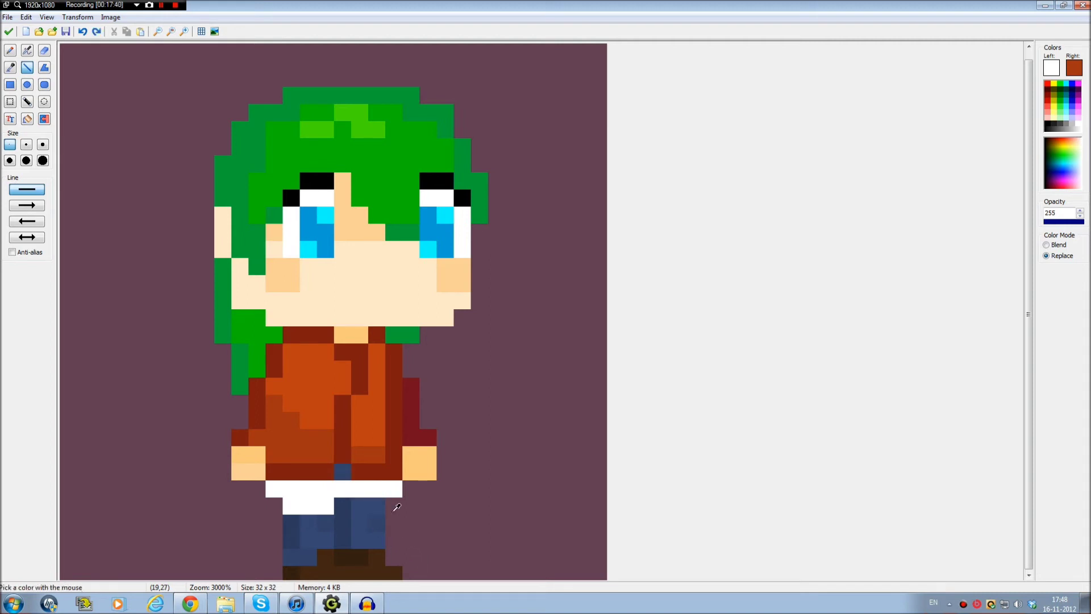
pyautogui.hotkey('ctrl', 'z')
pyautogui.hotkey('ctrl', 'z')
pyautogui.hotkey('ctrl', 'z')
pyautogui.hotkey('ctrl', 'z')
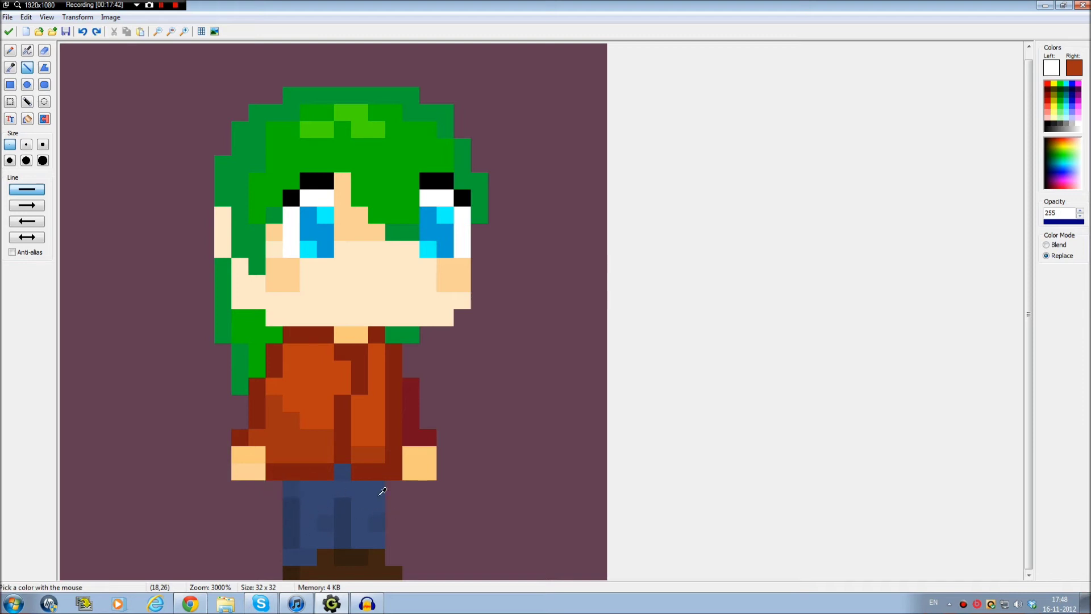
pyautogui.scroll(3, 382, 490)
pyautogui.scroll(-2, 432, 363)
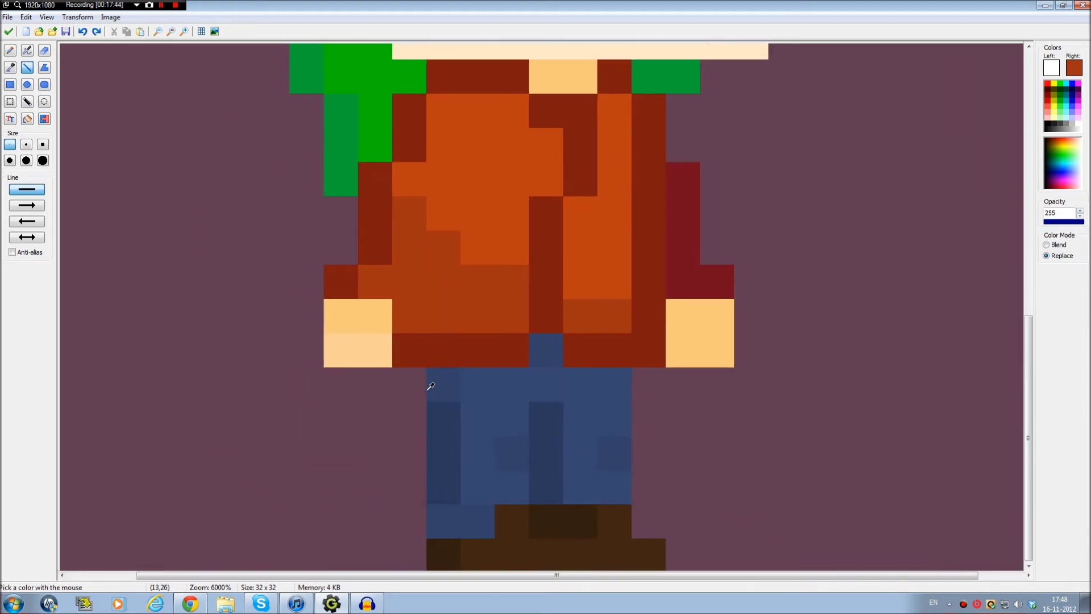
# Draw a white belt line under the shirt with one pixel above its centre
pyautogui.click(415, 398)
pyautogui.moveTo(421, 392); pyautogui.dragTo(648, 385)
pyautogui.click(549, 351)
pyautogui.click(1072, 119)
pyautogui.keyDown('ctrl'); pyautogui.click(615, 374); pyautogui.keyUp('ctrl')
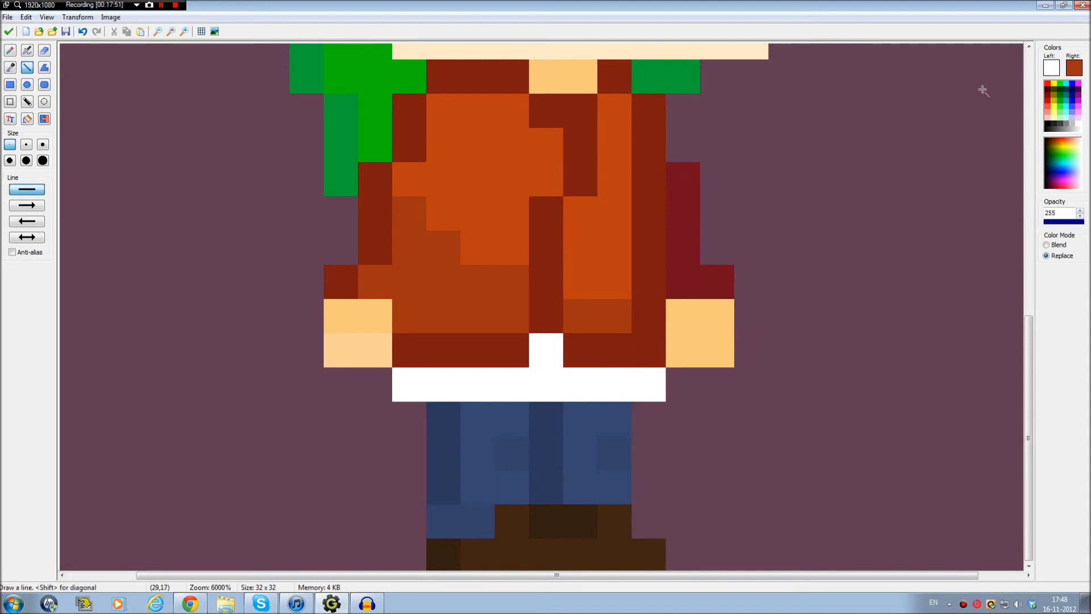
# Darken the colour to light grey and repaint the belt and centre pixel
pyautogui.click(1059, 67)
pyautogui.click(666, 171)
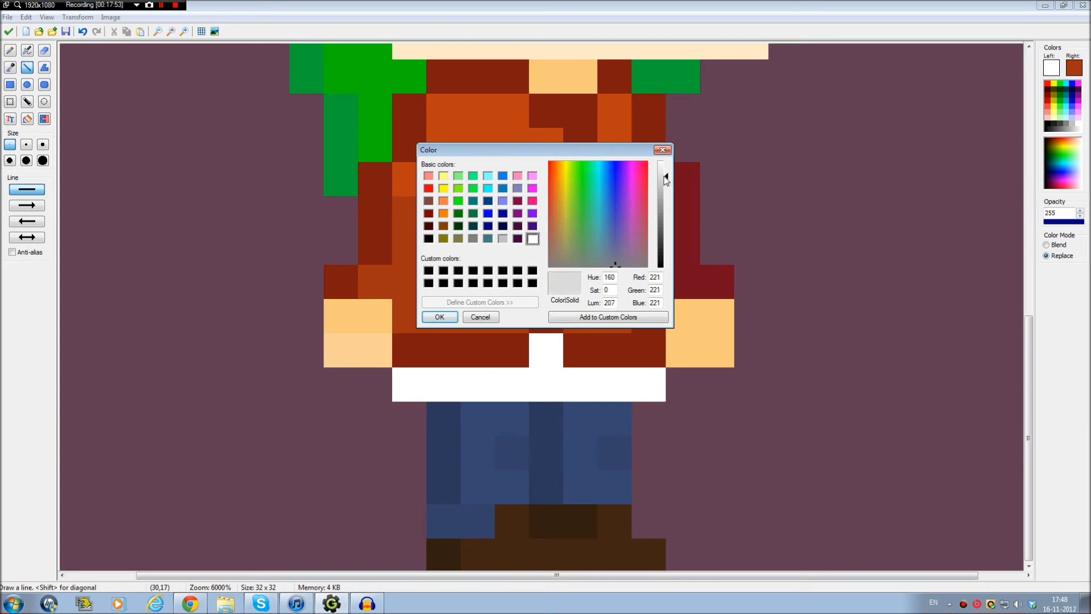
pyautogui.click(452, 318)
pyautogui.moveTo(537, 338); pyautogui.dragTo(545, 372)
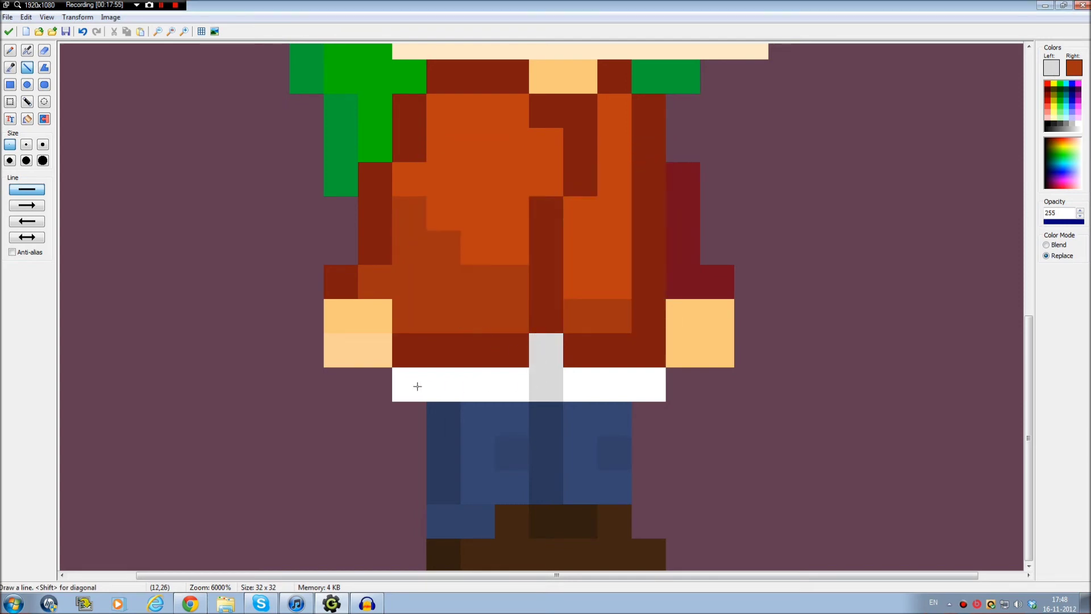
pyautogui.moveTo(417, 386); pyautogui.dragTo(657, 381)
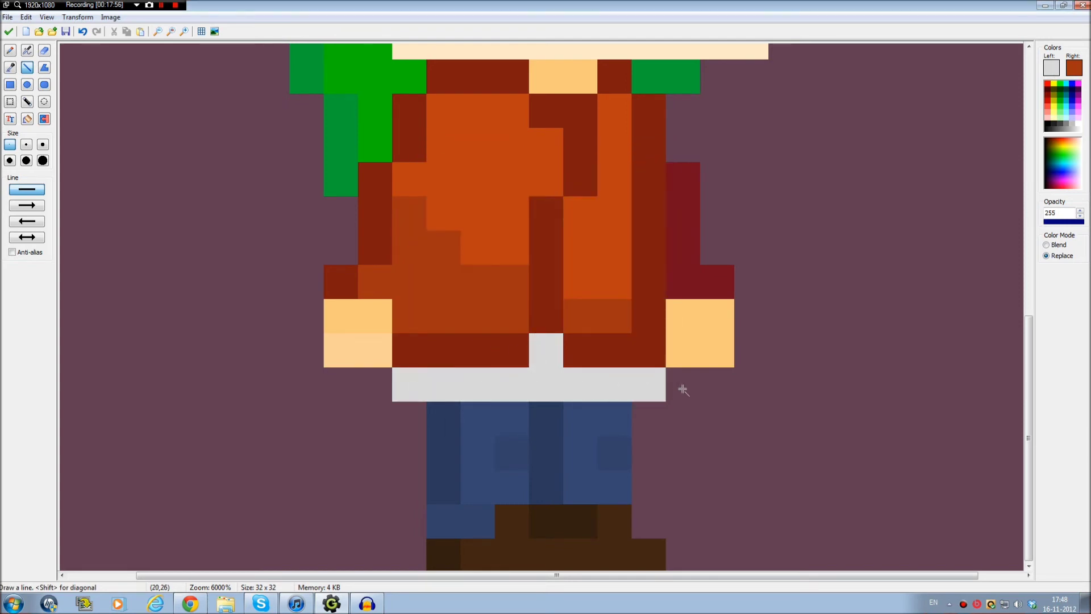
# Paint the belt's centre buckle pixel a slightly darker grey
pyautogui.click(1052, 67)
pyautogui.click(666, 189)
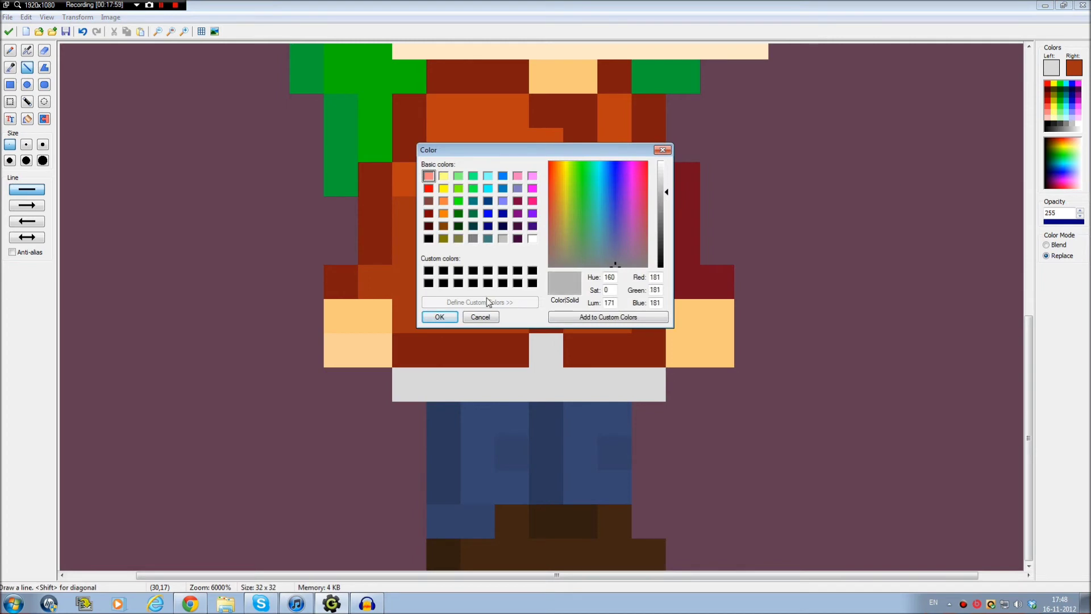
pyautogui.click(452, 317)
pyautogui.click(545, 350)
pyautogui.scroll(-1, 586, 420)
pyautogui.scroll(-2, 586, 420)
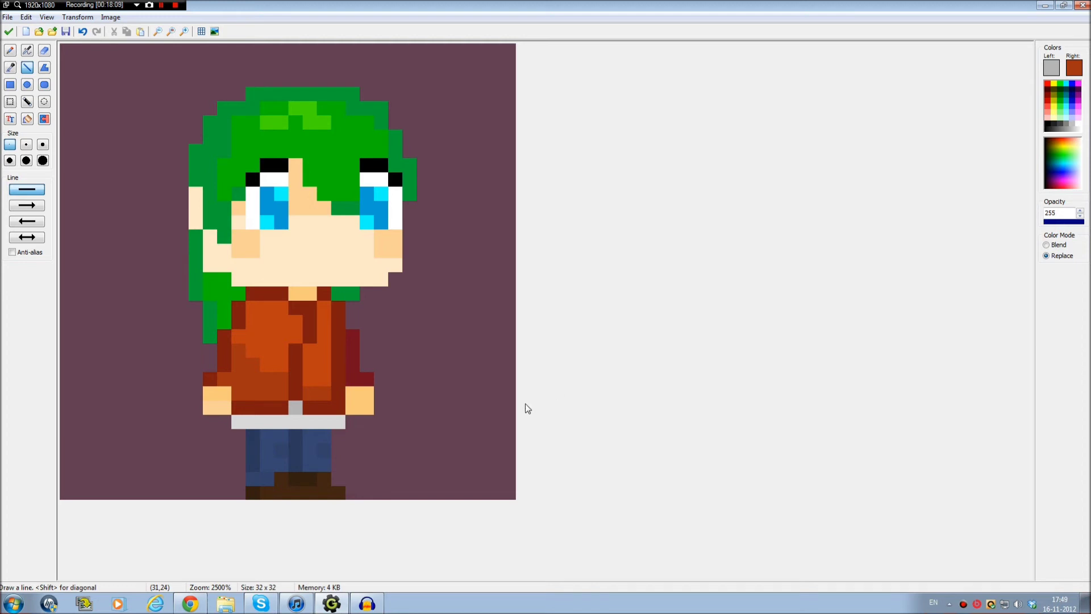
# Paint the shoe tops and the bottom-left shoe pixel with the sleeve's dark red
pyautogui.scroll(1, 489, 425)
pyautogui.scroll(1, 458, 482)
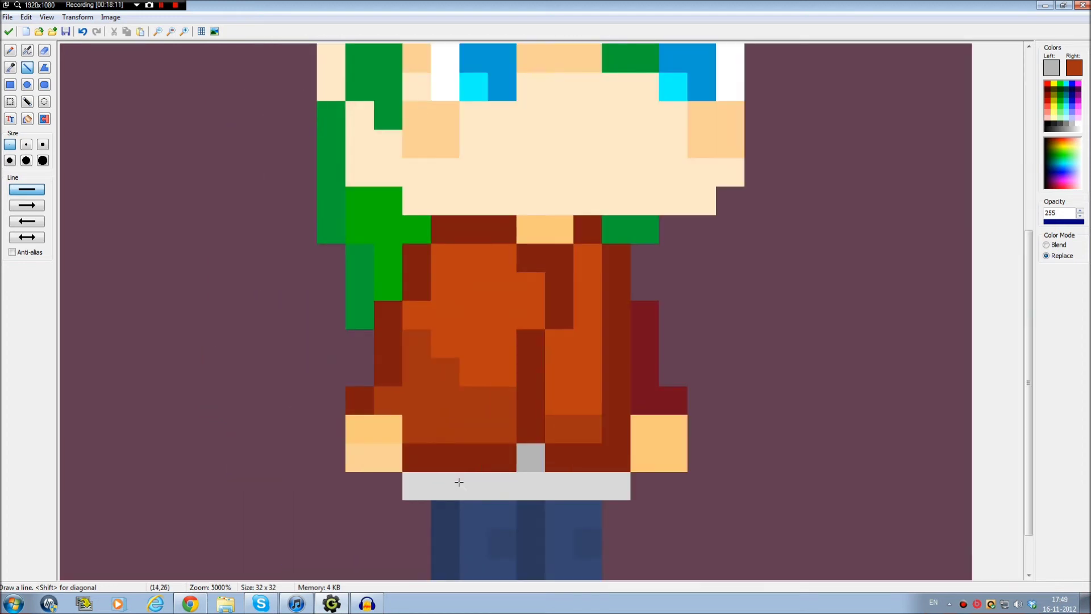
pyautogui.scroll(-3, 525, 364)
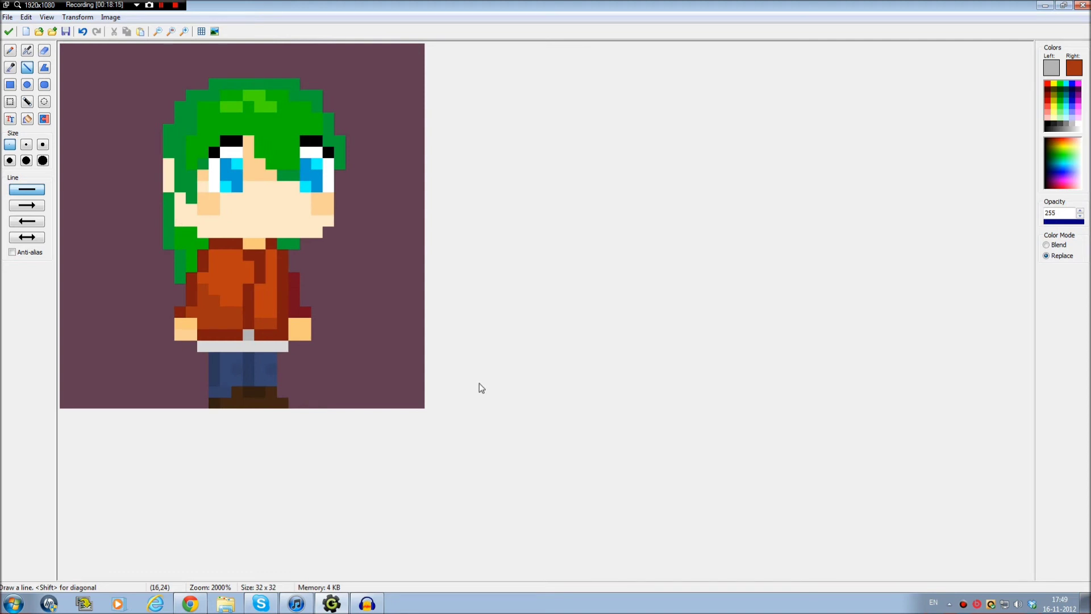
pyautogui.scroll(-1, 454, 397)
pyautogui.scroll(2, 456, 395)
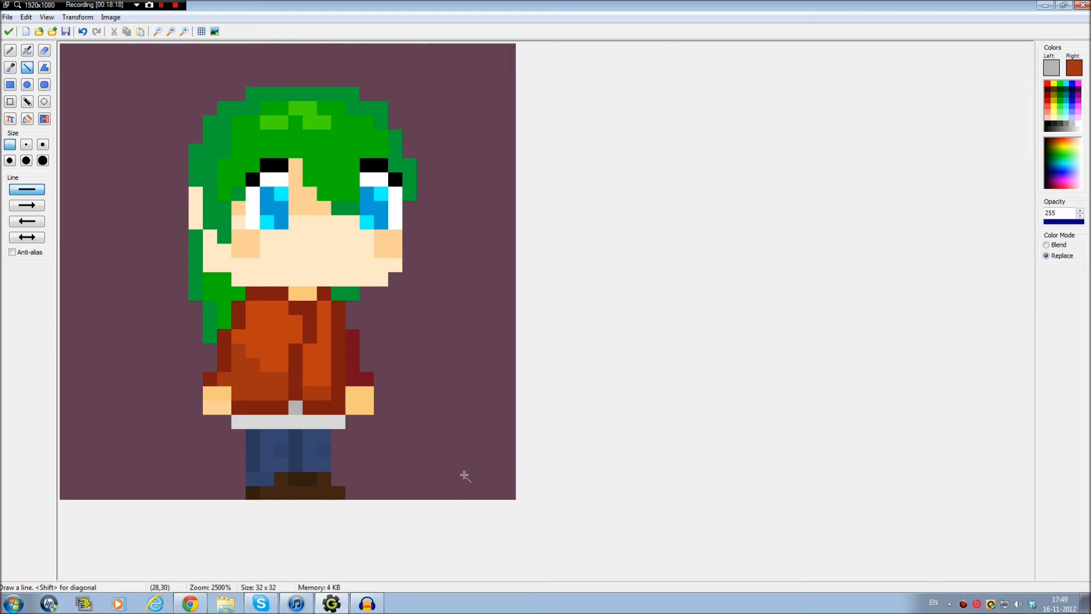
pyautogui.scroll(1, 465, 476)
pyautogui.scroll(2, 468, 454)
pyautogui.scroll(-3, 466, 443)
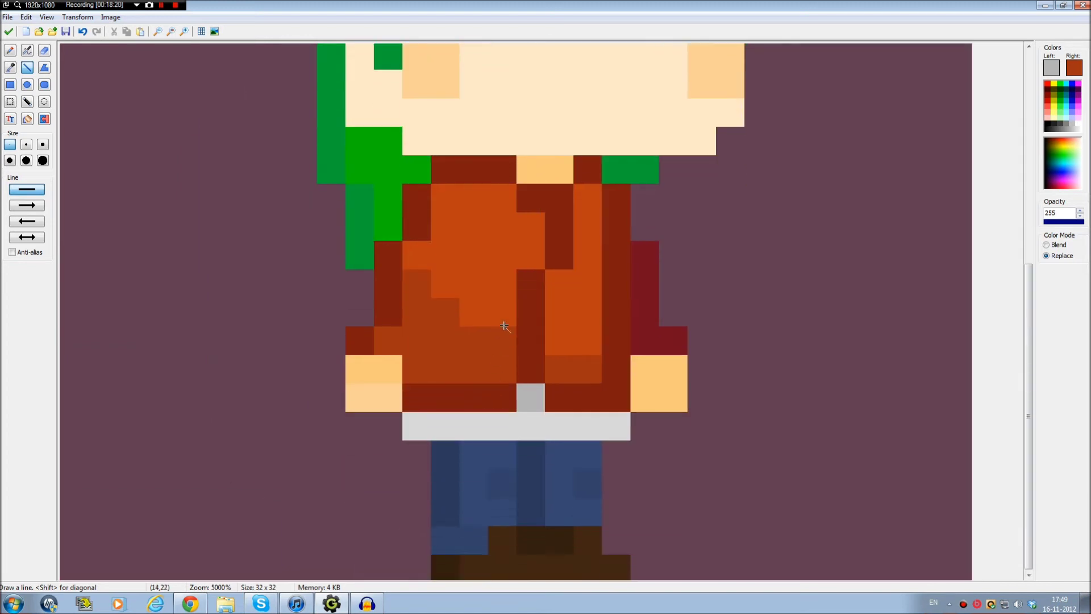
pyautogui.keyDown('alt'); pyautogui.click(361, 225); pyautogui.keyUp('alt')
pyautogui.click(1050, 68)
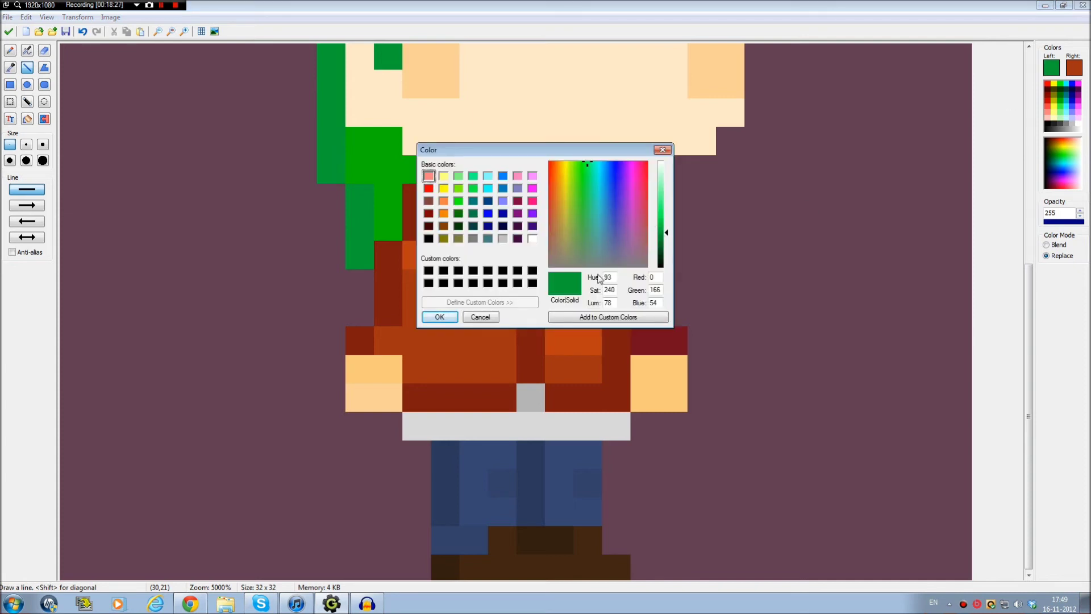
pyautogui.click(484, 316)
pyautogui.keyDown('alt'); pyautogui.click(574, 391); pyautogui.keyUp('alt')
pyautogui.moveTo(532, 540); pyautogui.dragTo(560, 540)
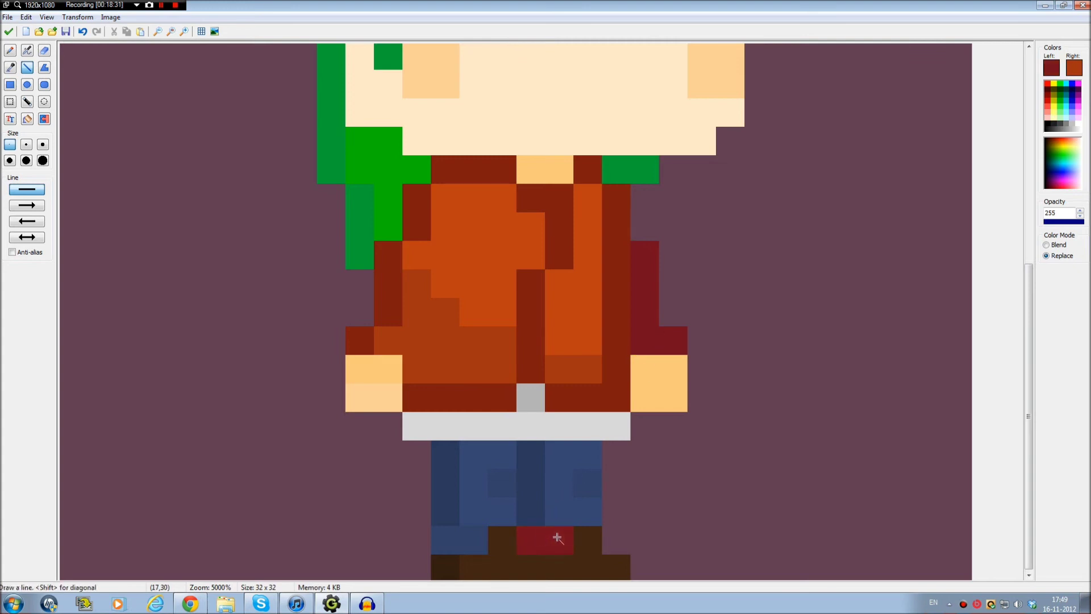
pyautogui.click(452, 573)
# Paint the bottom shoe row and shoe-top pixels orange-brown, keeping dark brown along the bottom
pyautogui.keyDown('alt'); pyautogui.click(508, 355); pyautogui.keyUp('alt')
pyautogui.moveTo(483, 568); pyautogui.dragTo(626, 572)
pyautogui.click(591, 543)
pyautogui.click(511, 542)
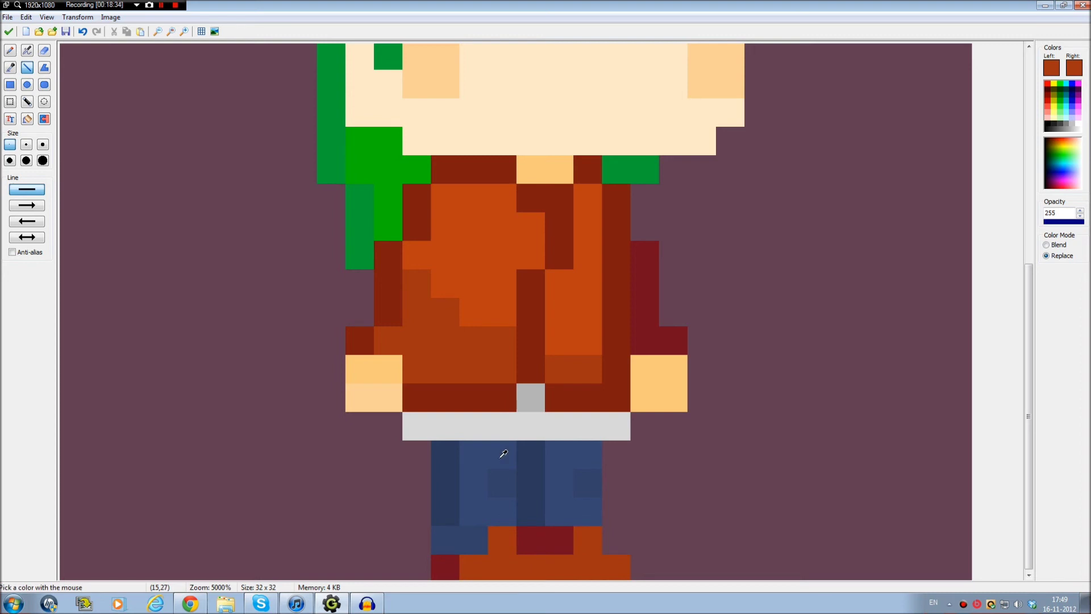
pyautogui.keyDown('alt'); pyautogui.click(496, 391); pyautogui.keyUp('alt')
pyautogui.moveTo(500, 517)
pyautogui.mouseDown()
pyautogui.moveTo(501, 563)
pyautogui.moveTo(622, 567)
pyautogui.mouseUp()
pyautogui.hotkey('ctrl', 'z')
pyautogui.click(590, 540)
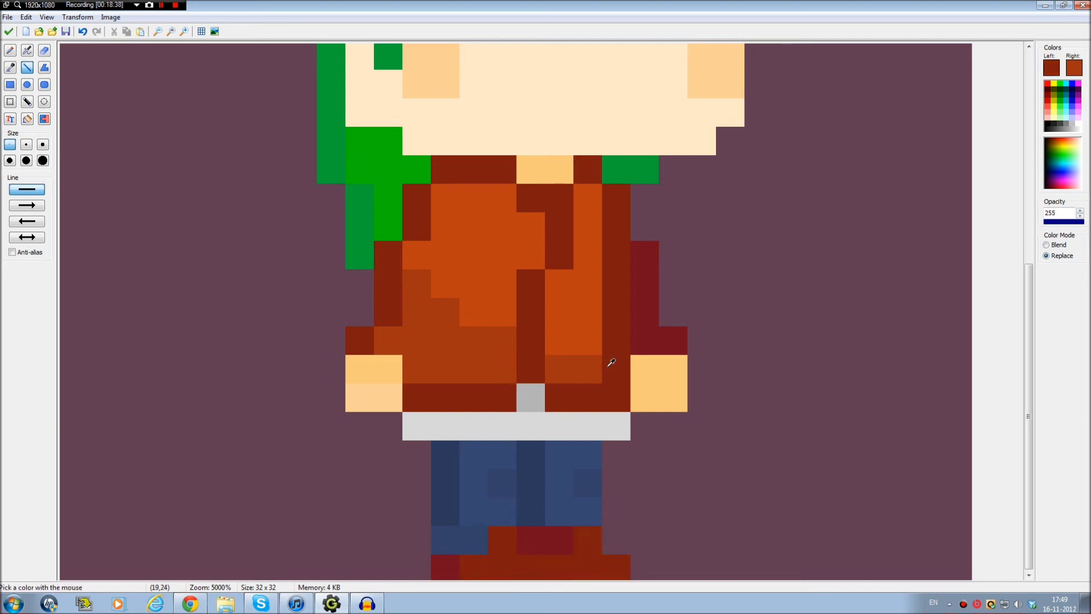
# Repaint the left shoe-top pixel and a lower shoe pixel with the shirt's orange-brown
pyautogui.click(587, 357)
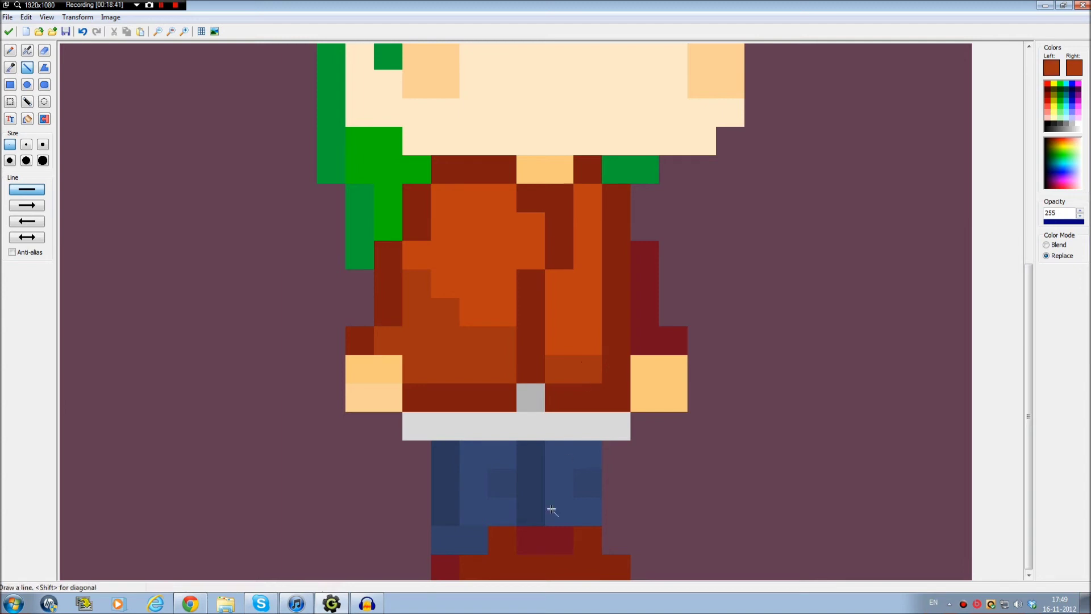
pyautogui.click(503, 545)
pyautogui.click(587, 538)
pyautogui.hotkey('ctrl', 'z')
pyautogui.hotkey('ctrl', 'z')
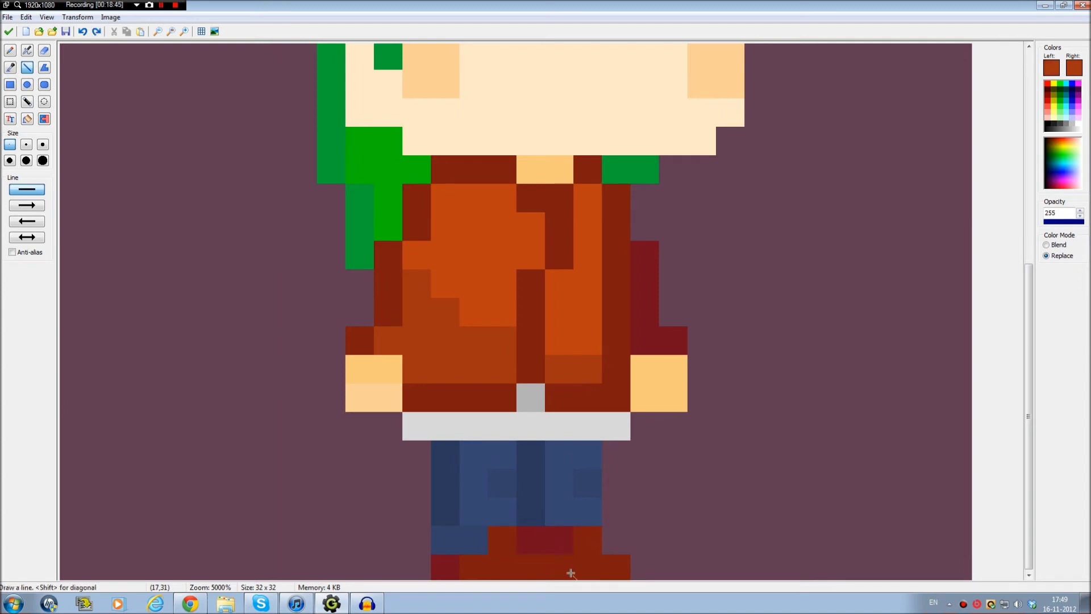
pyautogui.click(507, 545)
pyautogui.click(539, 564)
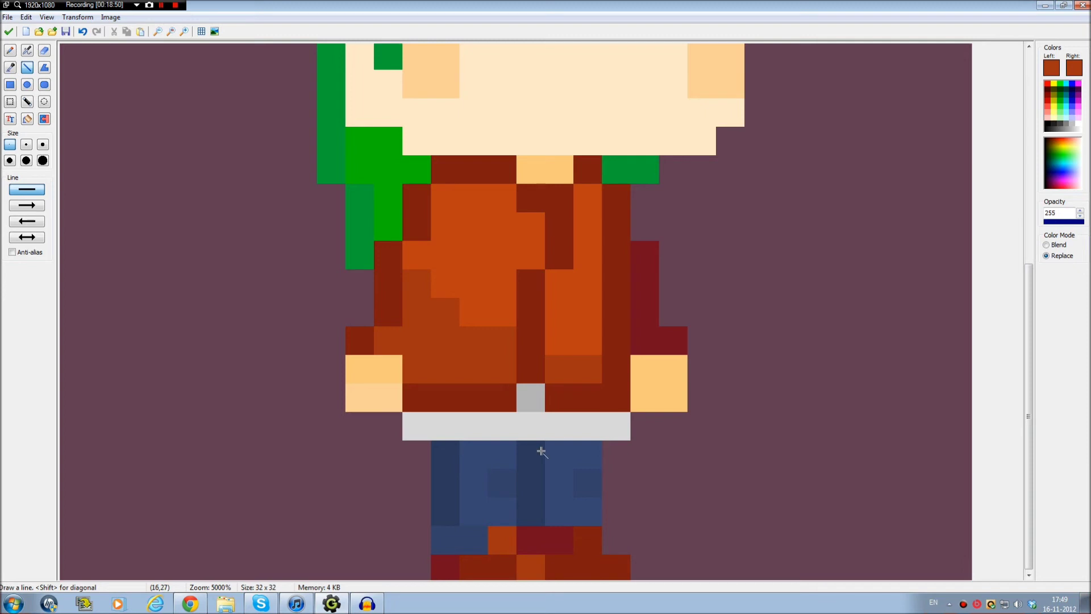
# Add orange highlight pixels to both shoe tops and toes, finishing in the shirt's darker orange
pyautogui.keyDown('ctrl'); pyautogui.click(510, 316); pyautogui.keyUp('ctrl')
pyautogui.click(503, 544)
pyautogui.click(523, 561)
pyautogui.click(595, 541)
pyautogui.click(614, 566)
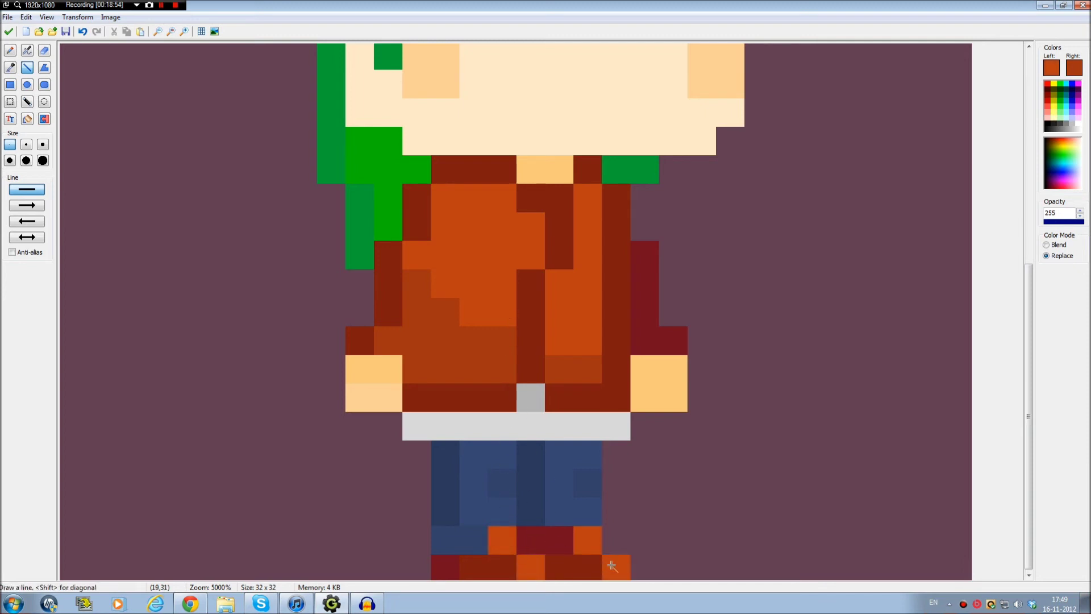
pyautogui.keyDown('ctrl'); pyautogui.click(584, 368); pyautogui.keyUp('ctrl')
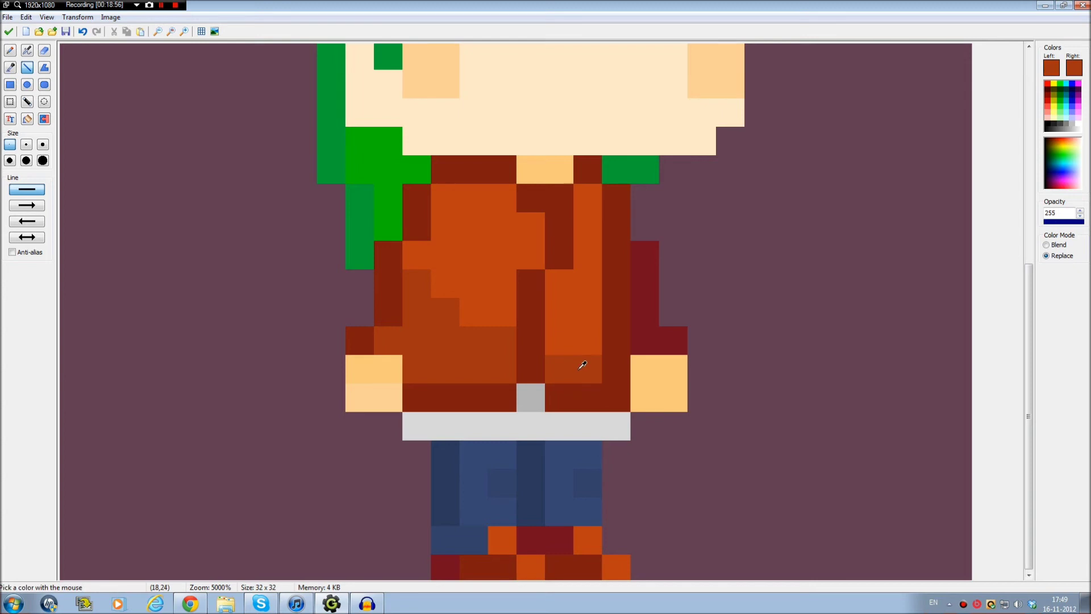
pyautogui.click(501, 545)
pyautogui.click(519, 561)
pyautogui.click(589, 544)
pyautogui.click(621, 557)
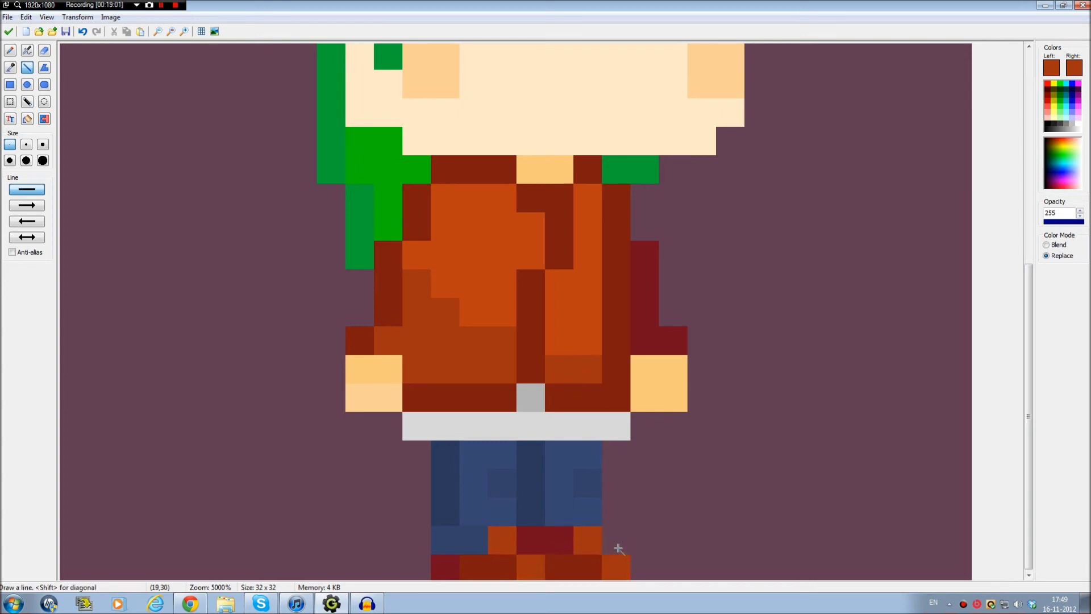
# Zoom in on the trousers and place a green pixel on each trouser leg
pyautogui.scroll(-4, 518, 564)
pyautogui.scroll(4, 405, 447)
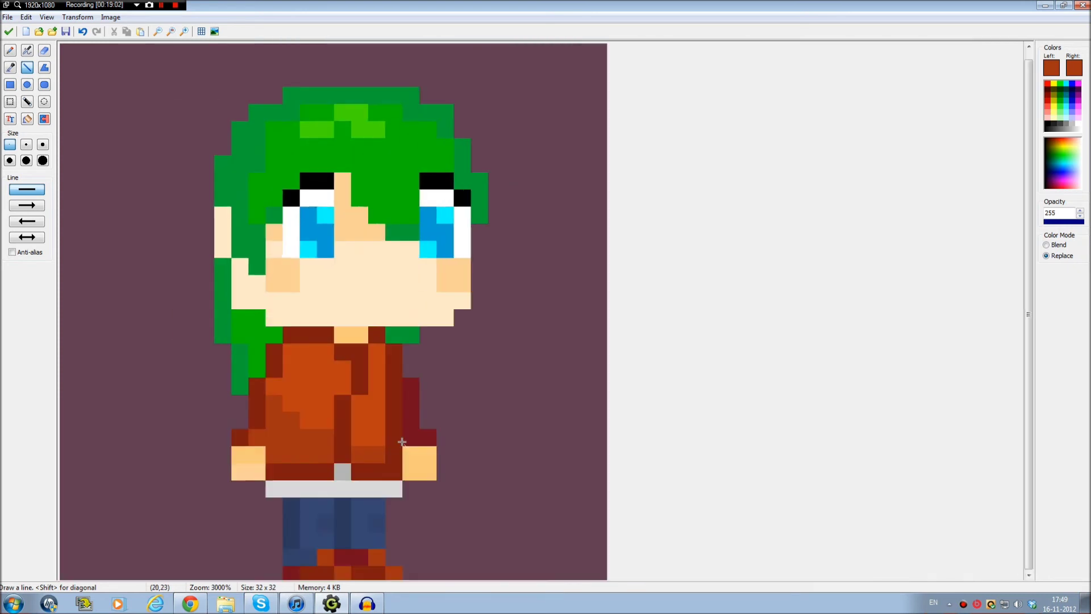
pyautogui.scroll(-2, 426, 381)
pyautogui.scroll(1, 538, 434)
pyautogui.scroll(-3, 568, 324)
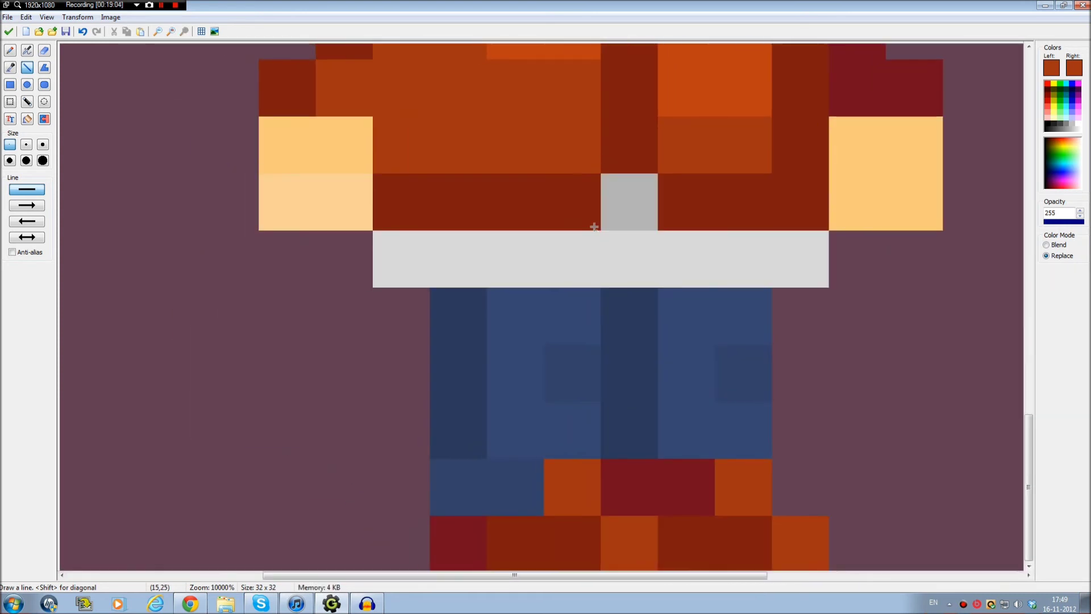
pyautogui.scroll(-5, 586, 436)
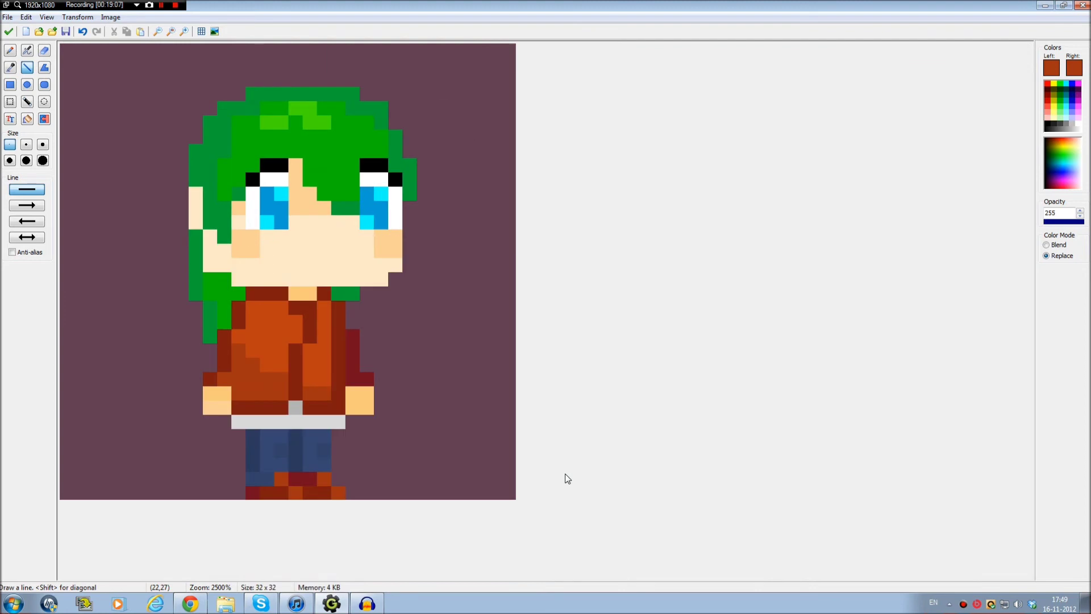
pyautogui.scroll(4, 517, 462)
pyautogui.scroll(-2, 540, 304)
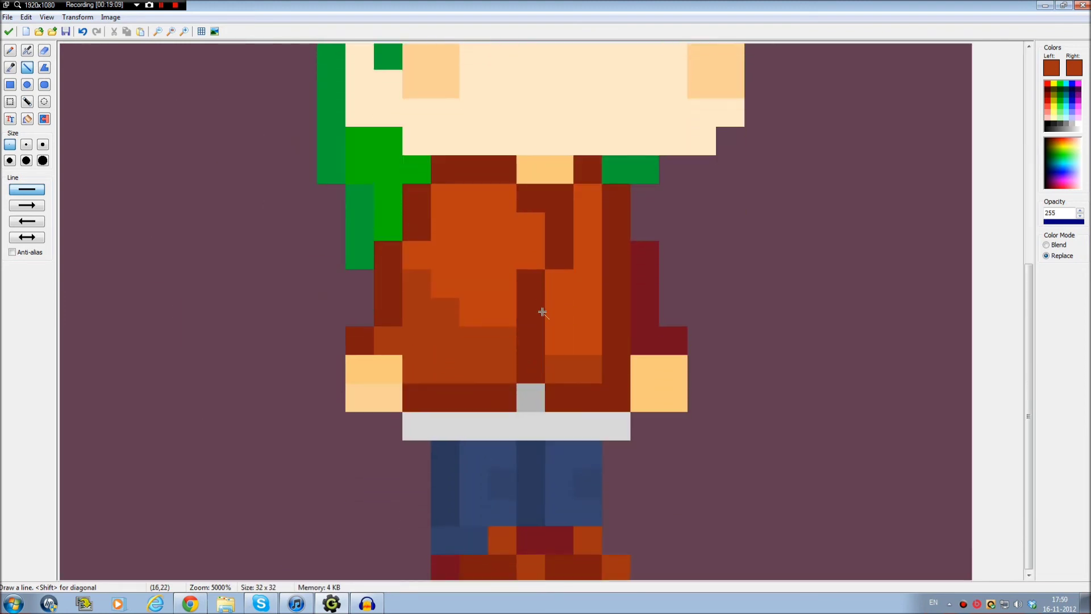
pyautogui.scroll(2, 626, 414)
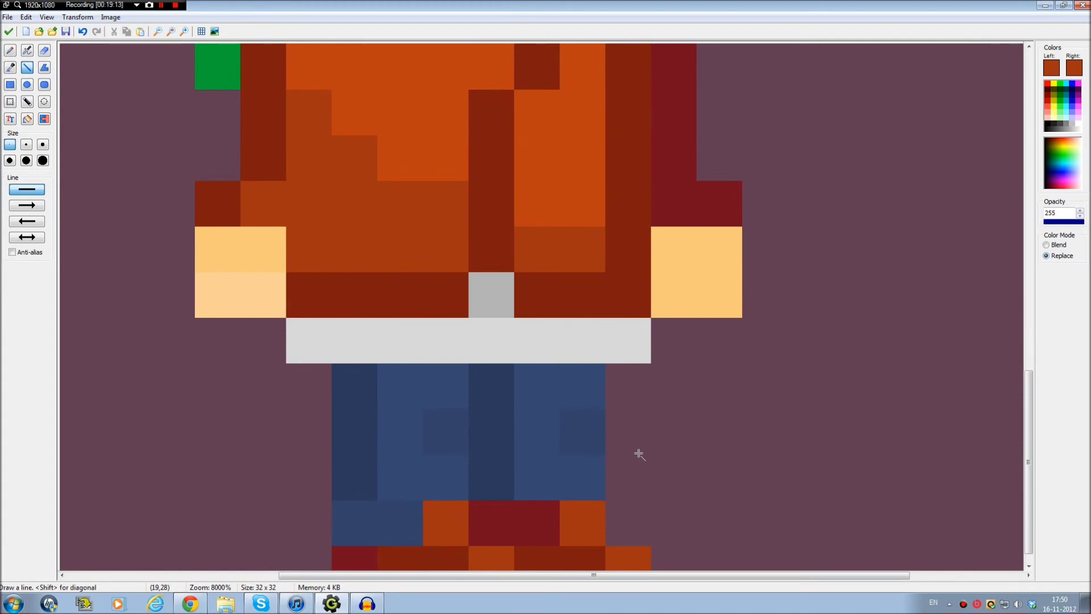
pyautogui.scroll(-3, 707, 373)
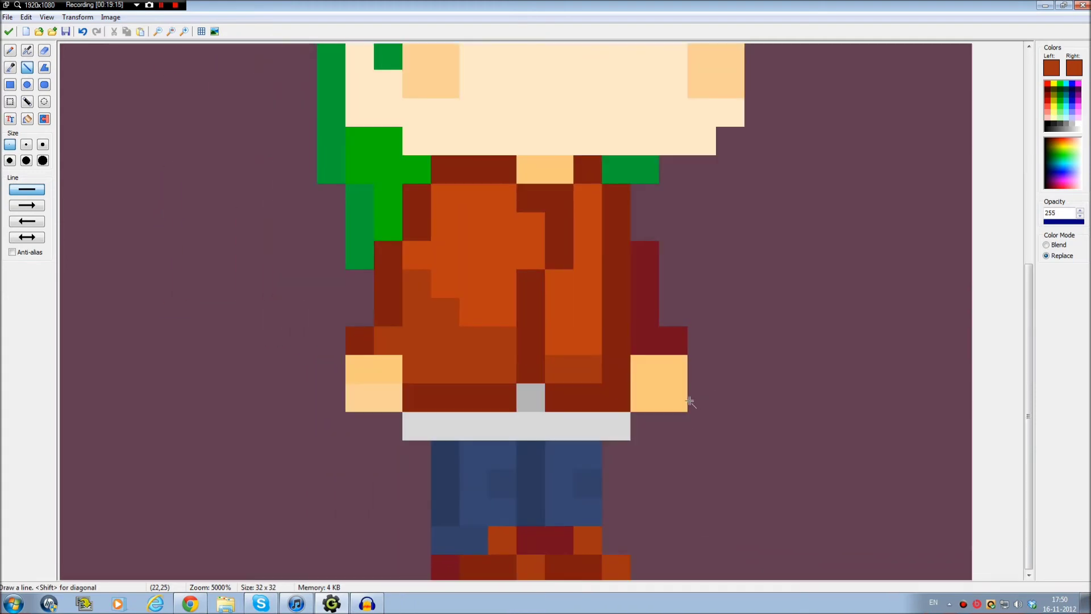
pyautogui.scroll(-2, 691, 401)
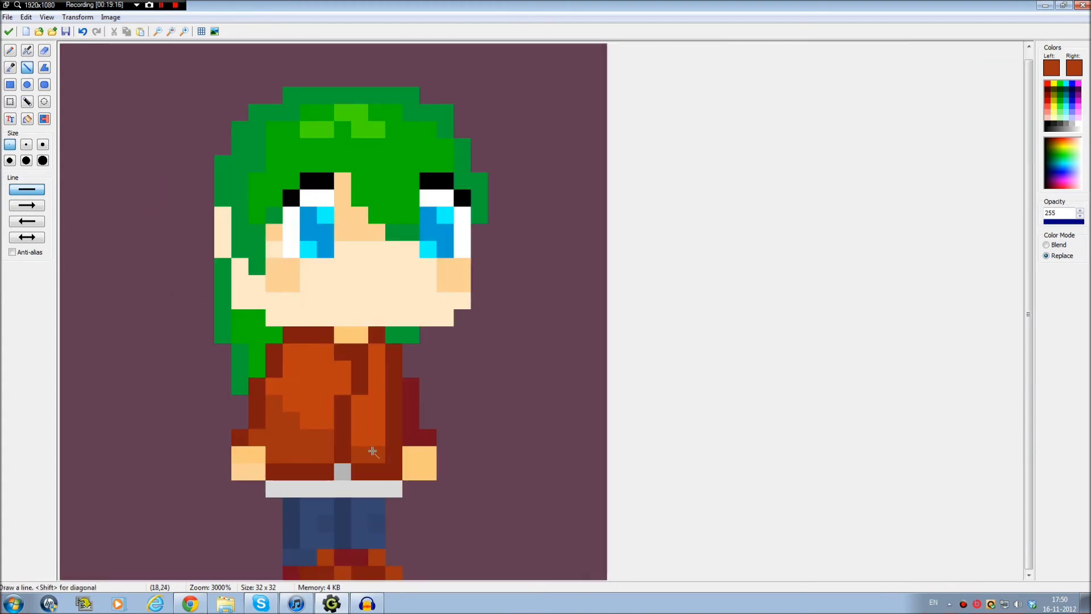
pyautogui.scroll(3, 293, 452)
pyautogui.moveTo(450, 359); pyautogui.dragTo(503, 318)
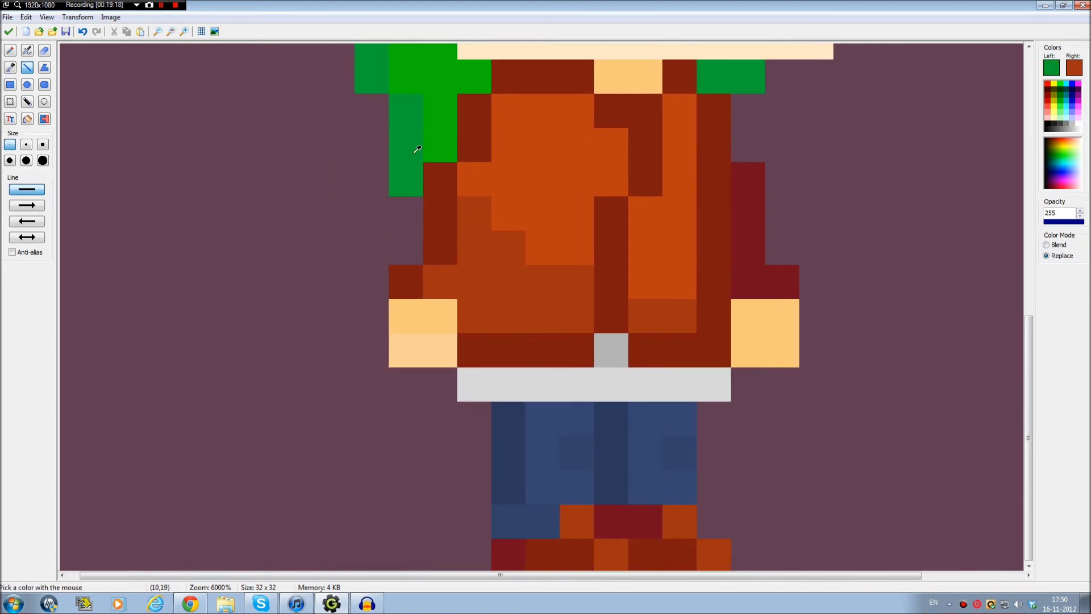
pyautogui.scroll(-2, 540, 374)
pyautogui.scroll(1, 520, 458)
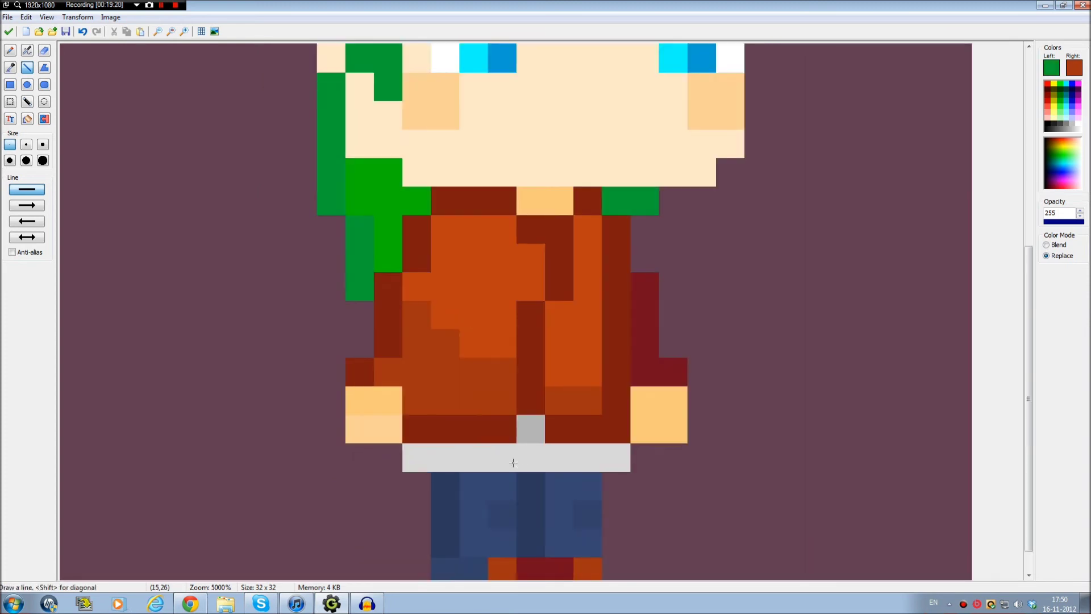
pyautogui.moveTo(512, 462); pyautogui.dragTo(534, 340)
pyautogui.scroll(1, 487, 504)
pyautogui.moveTo(487, 504)
pyautogui.mouseDown()
pyautogui.moveTo(492, 479)
pyautogui.moveTo(492, 516)
pyautogui.mouseUp()
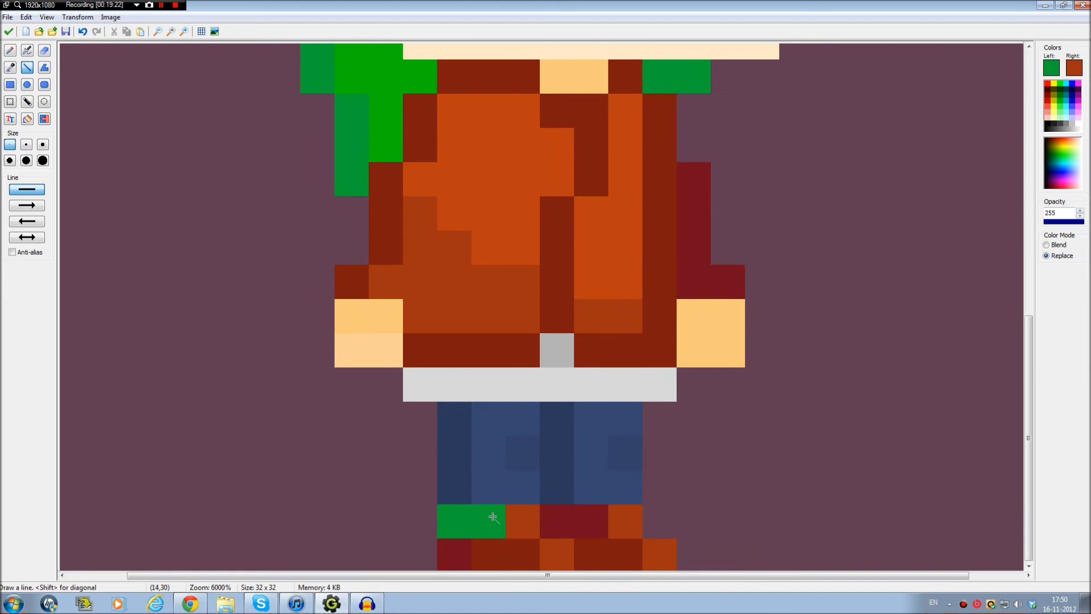
pyautogui.click(523, 453)
pyautogui.click(617, 451)
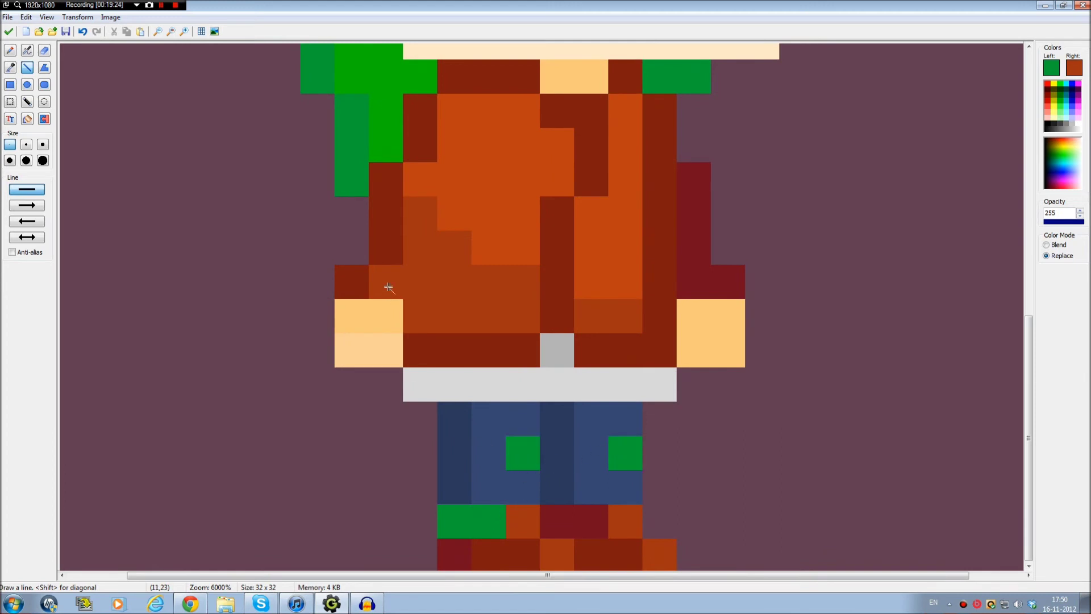
pyautogui.press('k')
# Paint the left and centre trouser columns in a bluer, then darker, green
pyautogui.click(1056, 64)
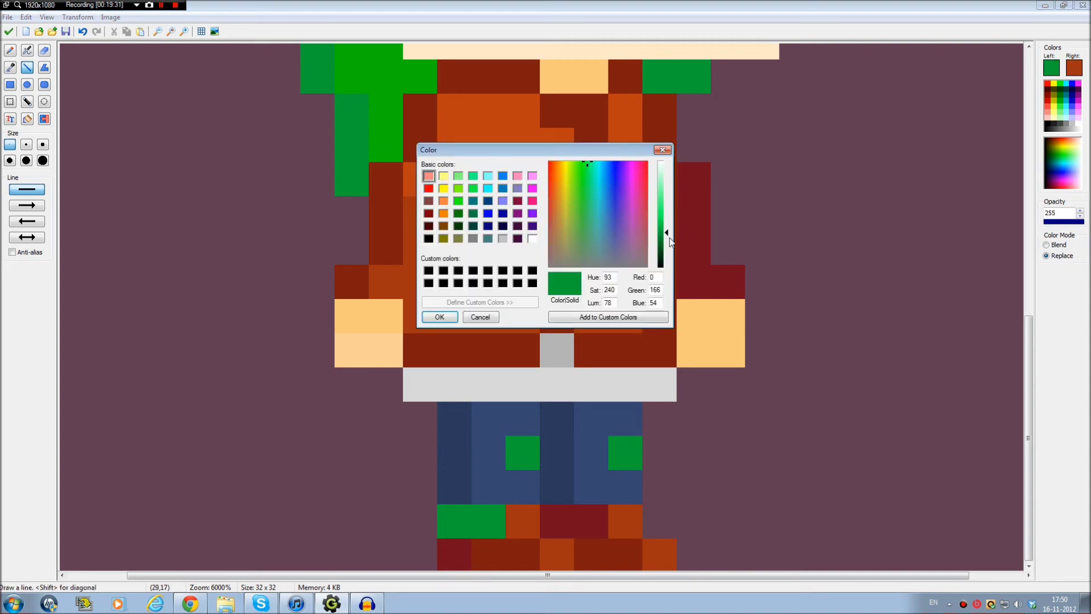
pyautogui.moveTo(588, 165); pyautogui.dragTo(590, 166)
pyautogui.click(444, 318)
pyautogui.moveTo(448, 409); pyautogui.dragTo(455, 489)
pyautogui.moveTo(559, 483); pyautogui.dragTo(559, 426)
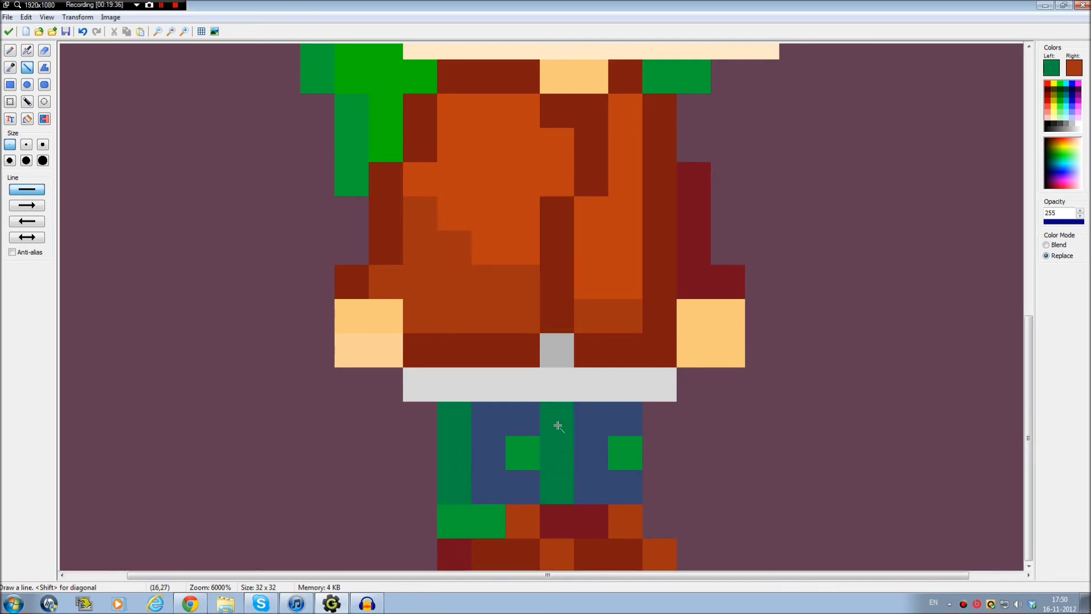
pyautogui.click(1049, 71)
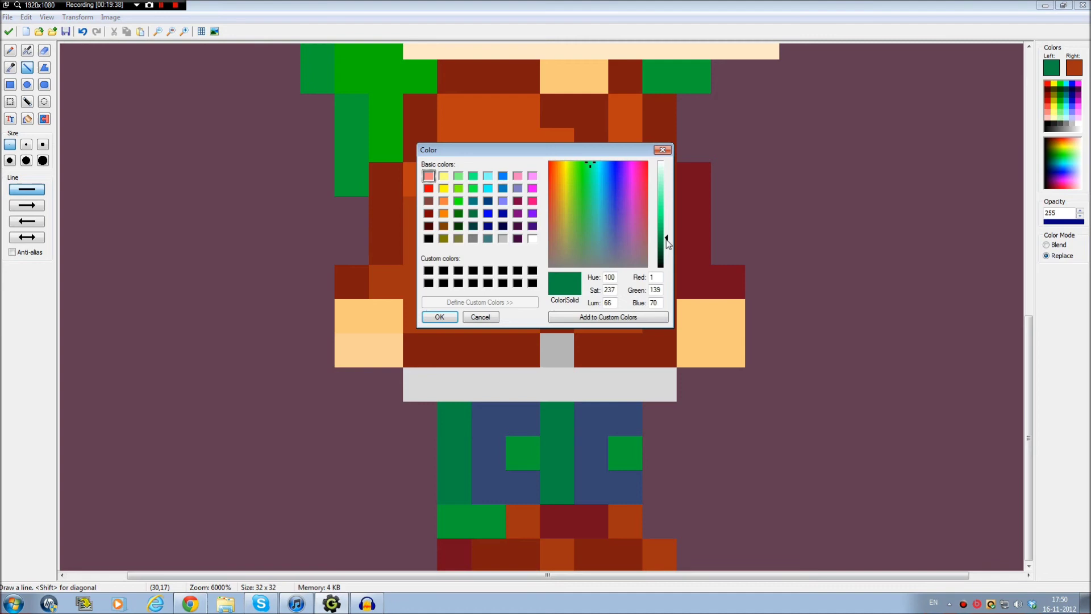
pyautogui.click(439, 317)
pyautogui.moveTo(457, 426); pyautogui.dragTo(448, 486)
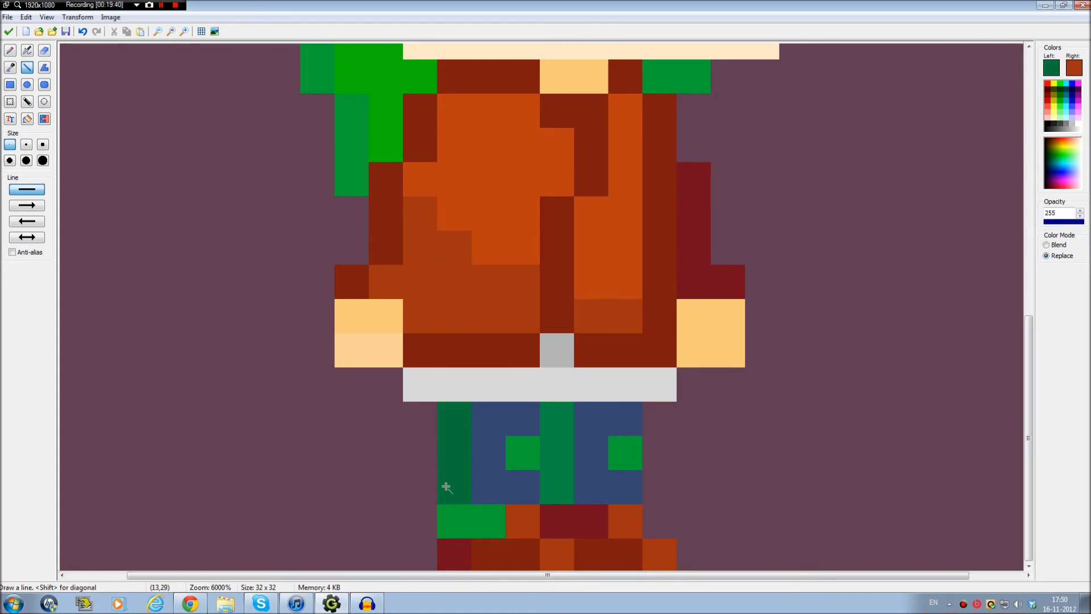
pyautogui.moveTo(555, 478)
pyautogui.mouseDown()
pyautogui.moveTo(555, 417)
pyautogui.moveTo(511, 478)
pyautogui.mouseUp()
# Fill the remaining trouser-leg cells green, undoing a stray bright-green stroke
pyautogui.keyDown('ctrl'); pyautogui.click(383, 90); pyautogui.keyUp('ctrl')
pyautogui.click(521, 416)
pyautogui.moveTo(585, 419); pyautogui.dragTo(590, 457)
pyautogui.hotkey('ctrl', 'z')
pyautogui.hotkey('ctrl', 'z')
pyautogui.hotkey('ctrl', 'z')
pyautogui.hotkey('ctrl', 'z')
pyautogui.keyDown('ctrl'); pyautogui.click(519, 451); pyautogui.keyUp('ctrl')
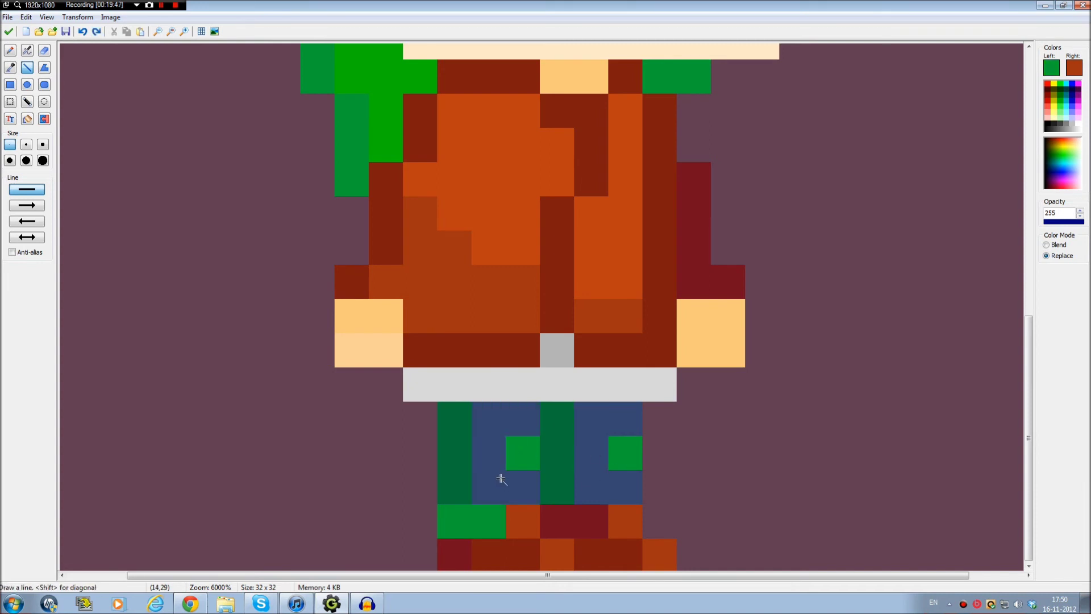
pyautogui.moveTo(493, 482); pyautogui.dragTo(516, 486)
pyautogui.moveTo(488, 415); pyautogui.dragTo(488, 454)
pyautogui.click(519, 426)
pyautogui.moveTo(587, 431); pyautogui.dragTo(616, 429)
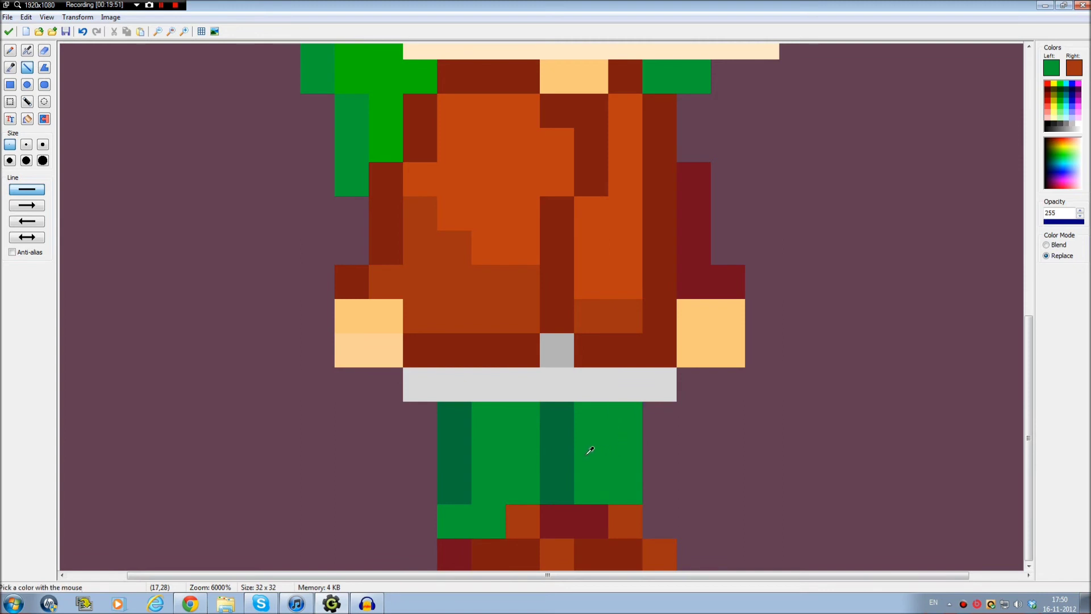
# Darken the green and shade the bottom hem of both trouser legs with it
pyautogui.click(1051, 67)
pyautogui.moveTo(672, 233); pyautogui.dragTo(666, 238)
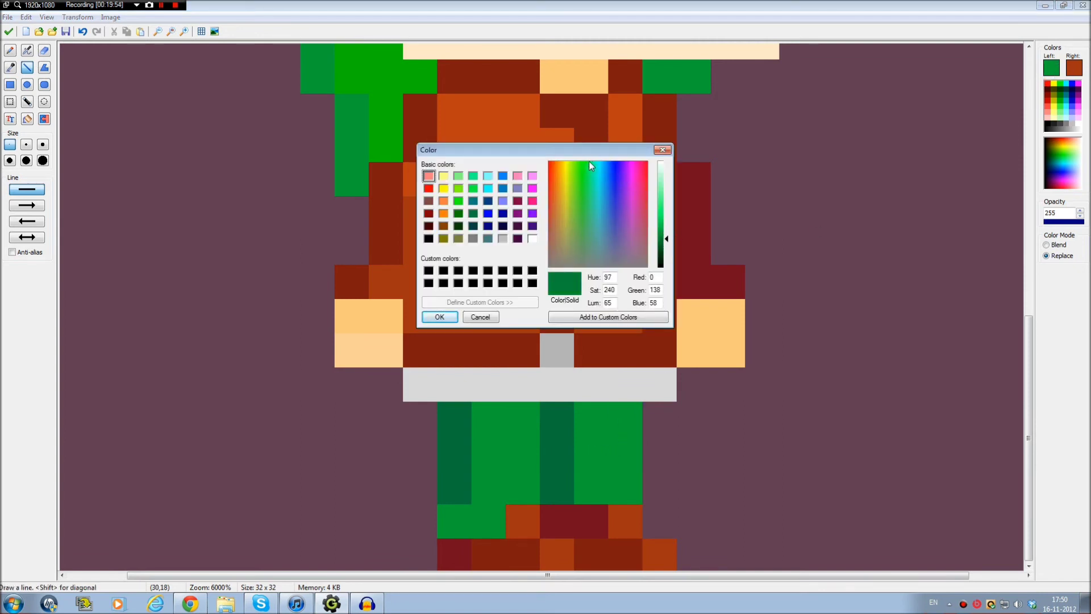
pyautogui.click(440, 317)
pyautogui.moveTo(463, 522); pyautogui.dragTo(486, 526)
pyautogui.moveTo(518, 487); pyautogui.dragTo(625, 483)
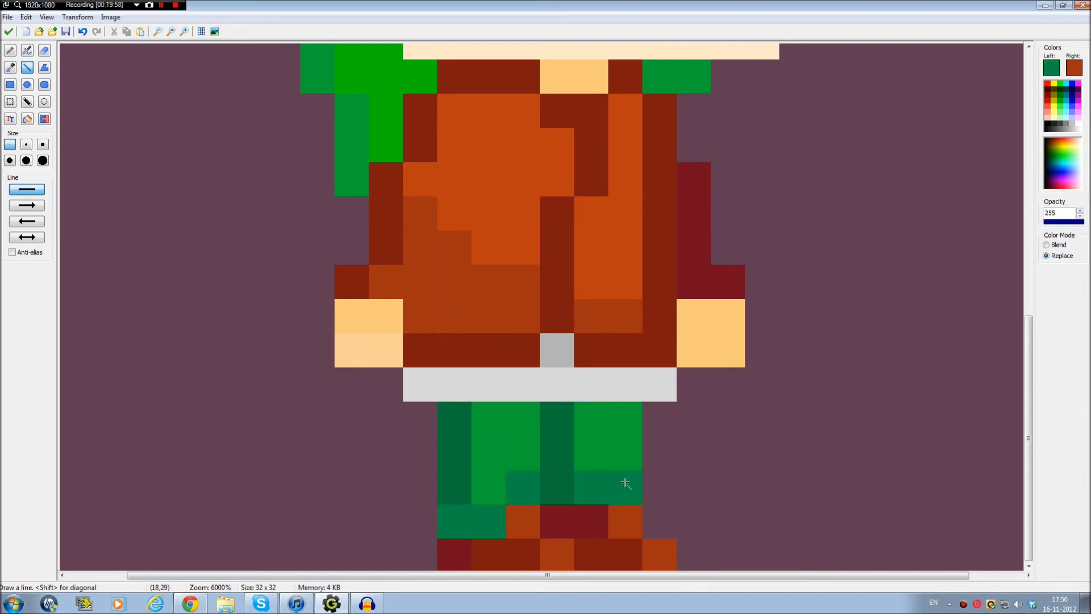
pyautogui.scroll(-1, 625, 482)
pyautogui.click(308, 541)
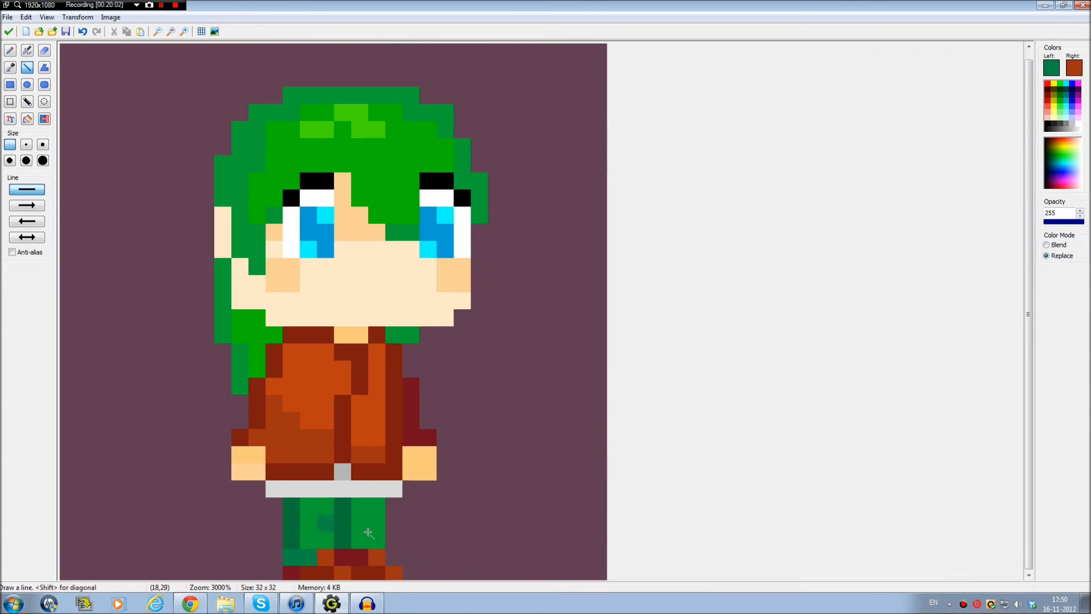
# Remove the stray pixel and draw a dark green line across both trouser-leg tops
pyautogui.hotkey('ctrl', 'z')
pyautogui.moveTo(315, 509); pyautogui.dragTo(375, 508)
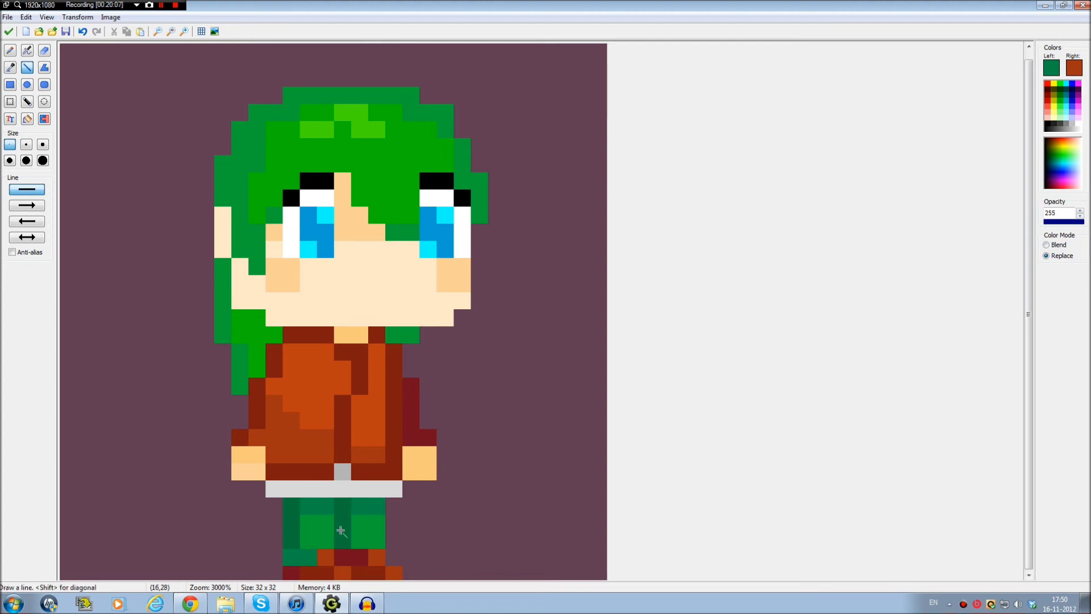
pyautogui.scroll(-1, 376, 527)
pyautogui.scroll(-1, 375, 516)
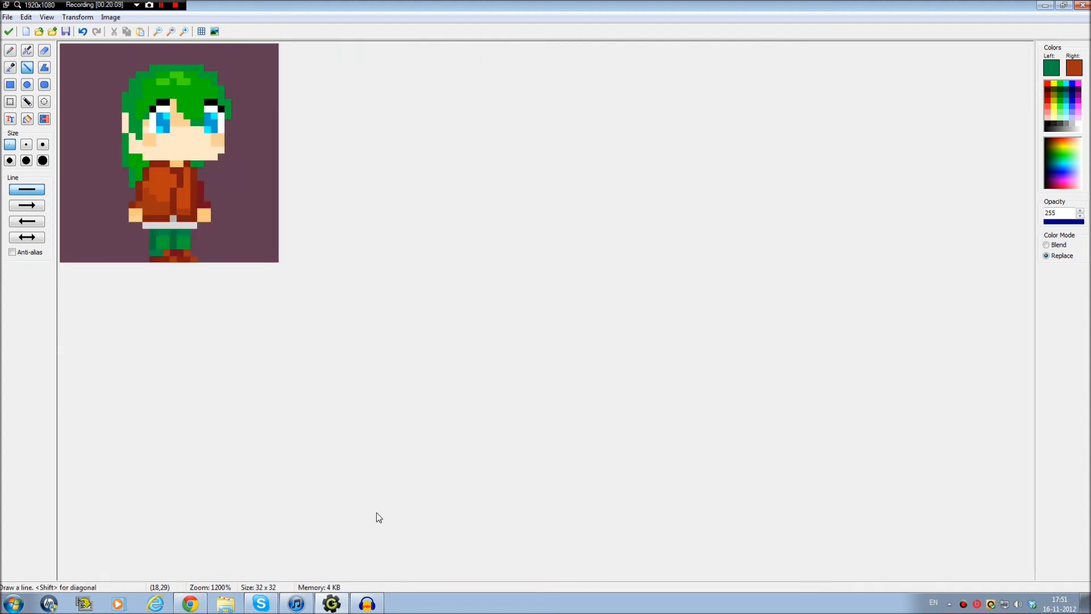
pyautogui.scroll(2, 380, 500)
pyautogui.scroll(-1, 379, 498)
pyautogui.scroll(2, 380, 497)
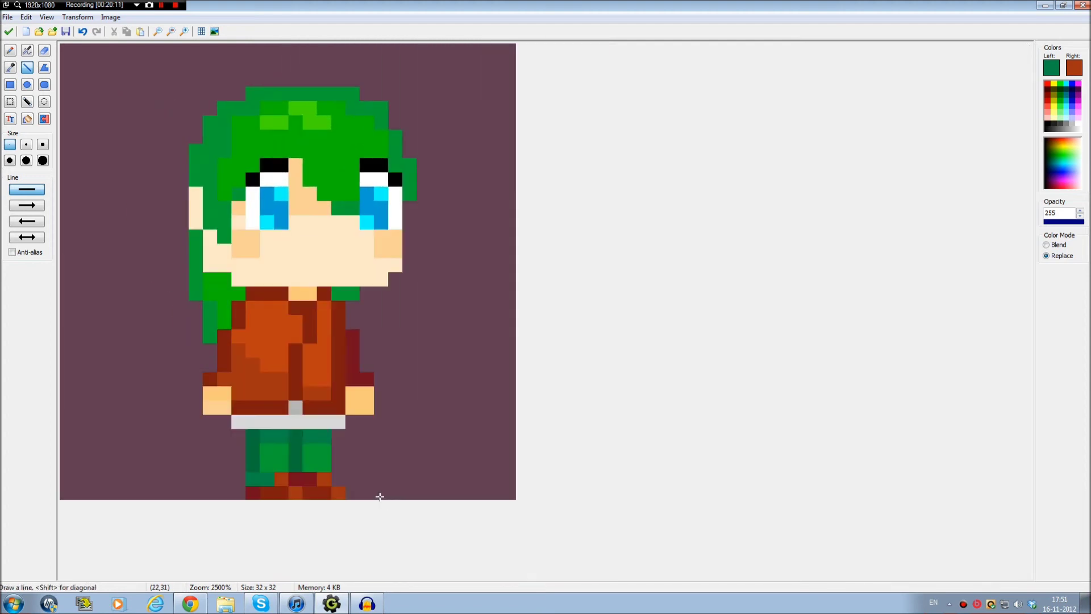
pyautogui.scroll(1, 389, 507)
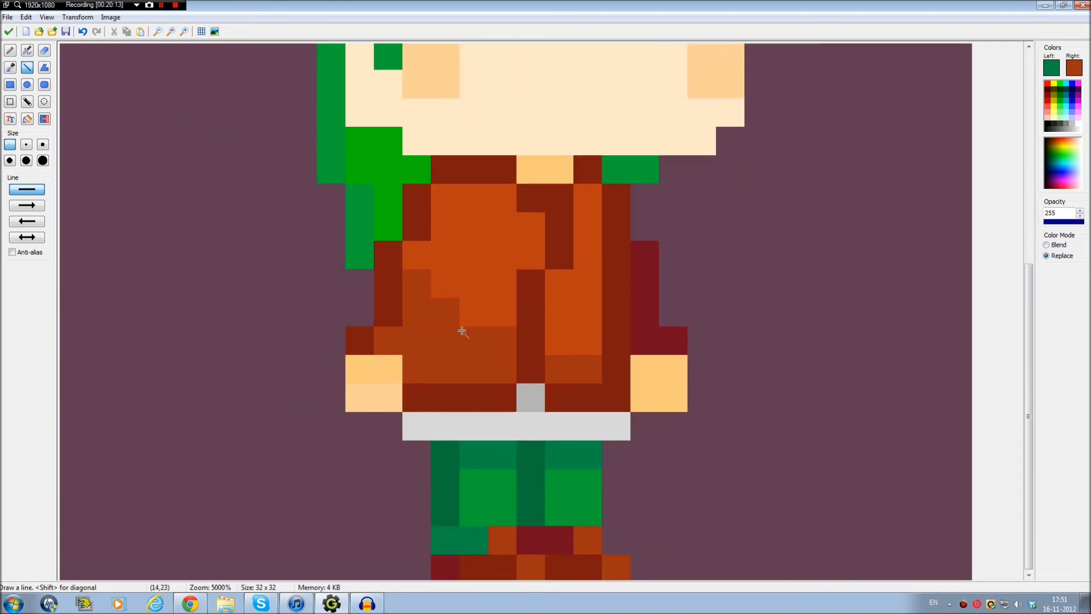
pyautogui.scroll(-2, 390, 460)
pyautogui.scroll(-6, 396, 488)
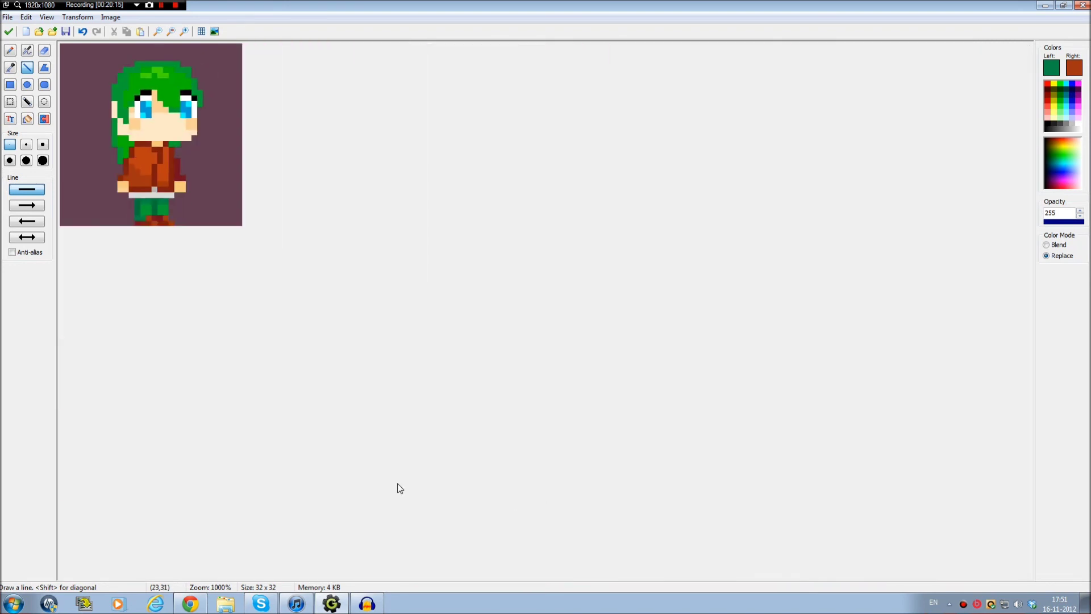
pyautogui.scroll(5, 403, 487)
pyautogui.scroll(1, 417, 494)
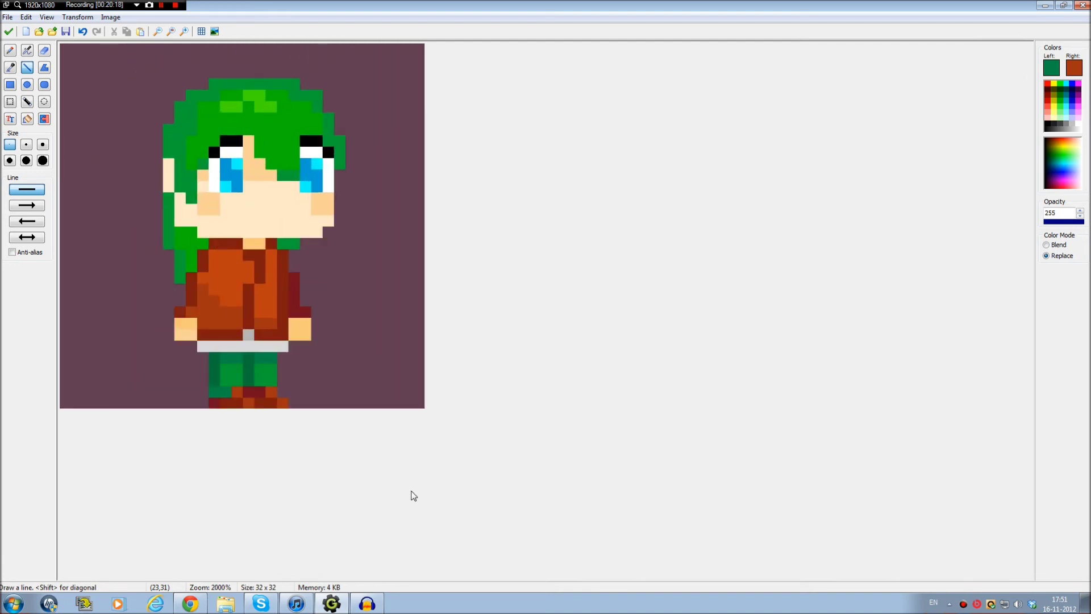
pyautogui.scroll(1, 413, 495)
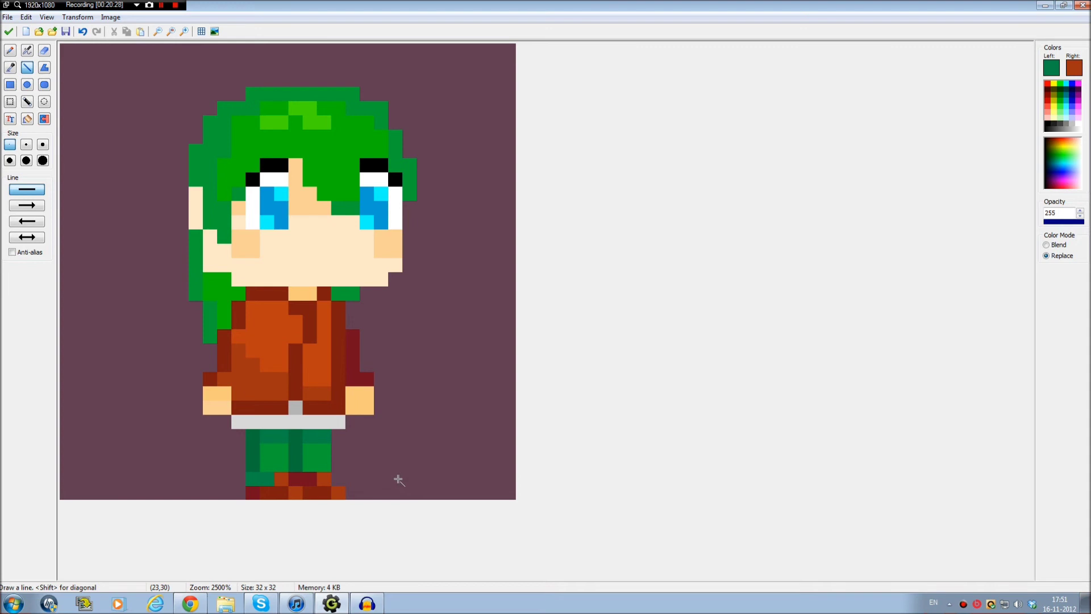
pyautogui.scroll(2, 399, 480)
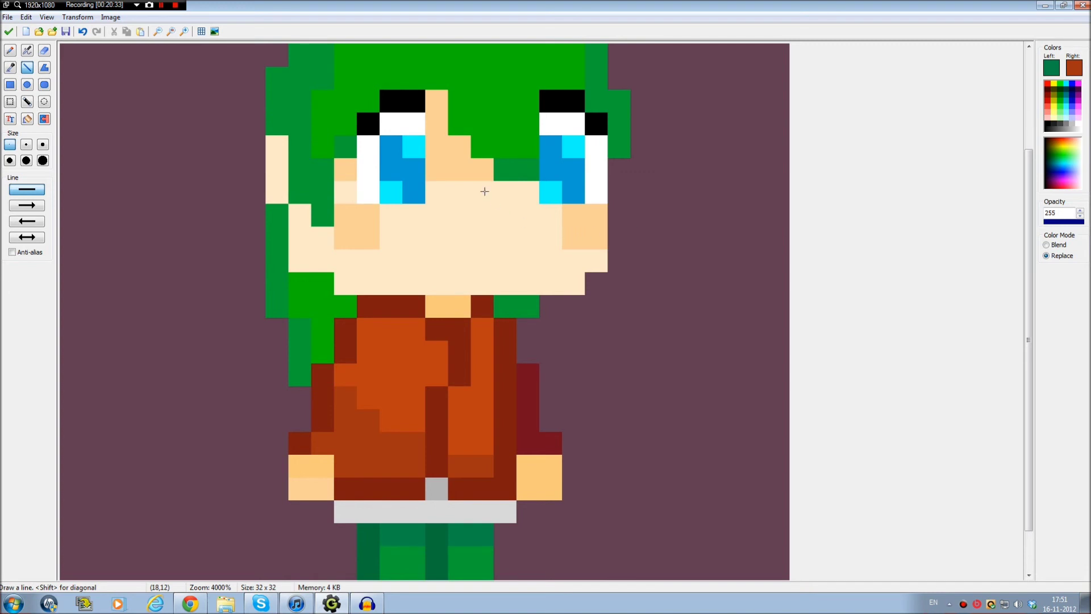
# Lighten the skin tone and mix a pinkish blush colour, undoing a cheek colour replacement
pyautogui.keyDown('ctrl'); pyautogui.click(468, 168); pyautogui.keyUp('ctrl')
pyautogui.click(1053, 64)
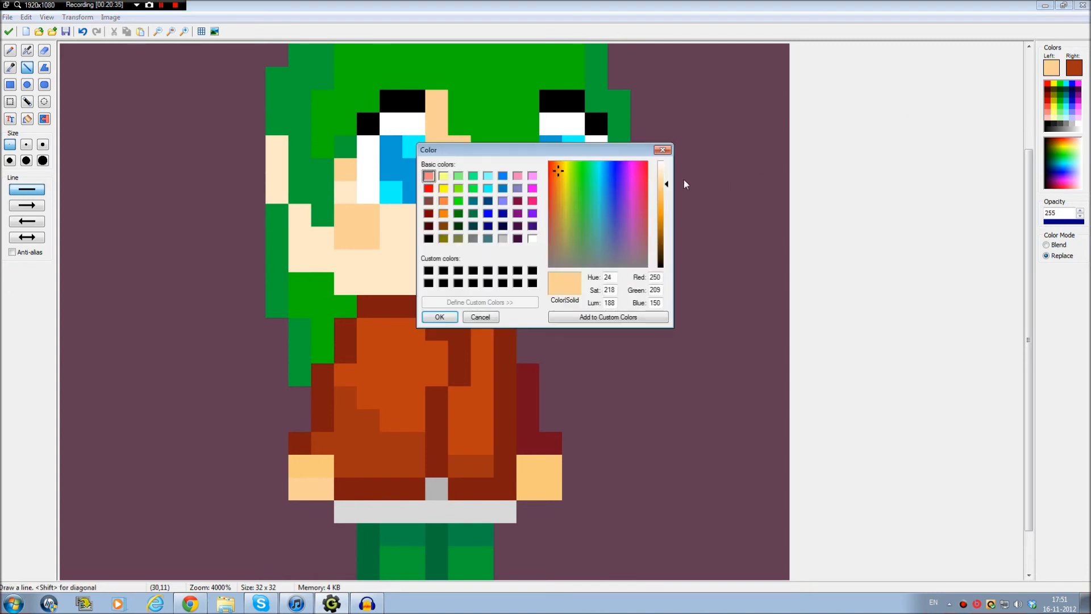
pyautogui.click(665, 178)
pyautogui.click(439, 317)
pyautogui.keyDown('ctrl'); pyautogui.click(391, 218); pyautogui.keyUp('ctrl')
pyautogui.click(1051, 68)
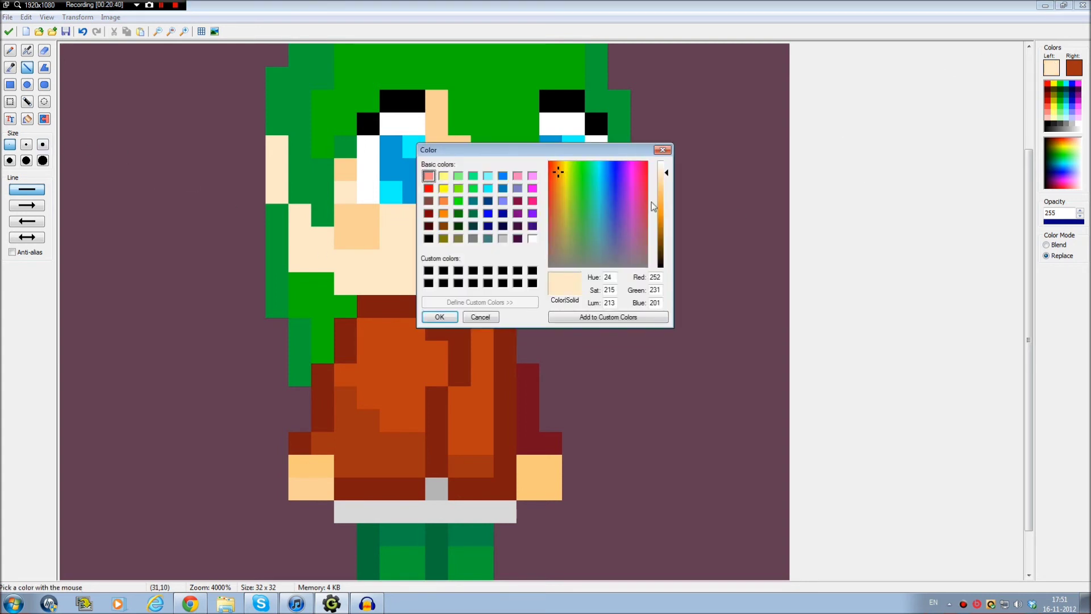
pyautogui.click(556, 173)
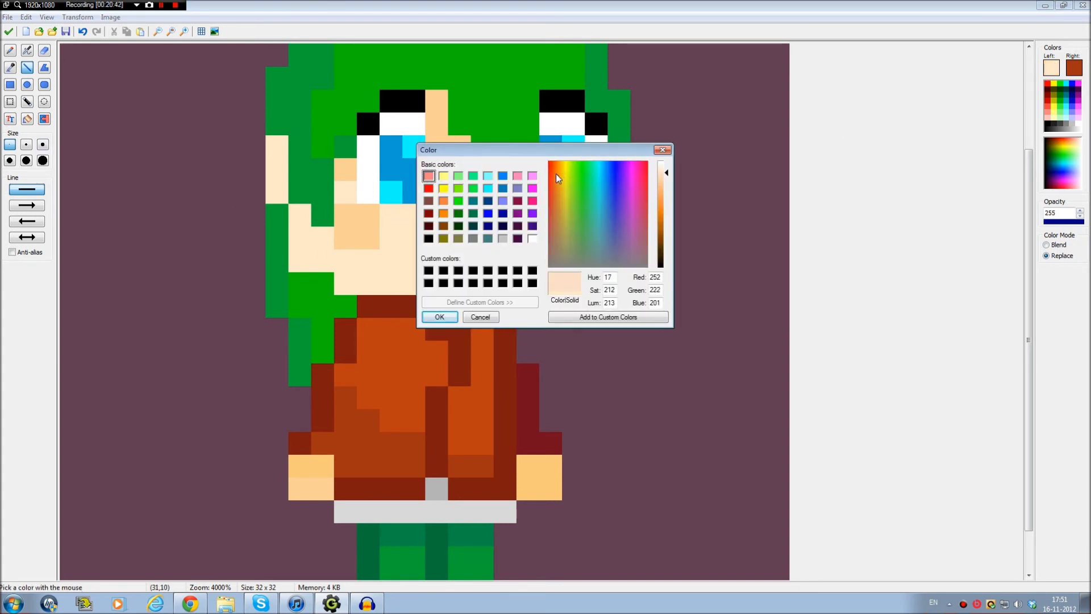
pyautogui.click(665, 176)
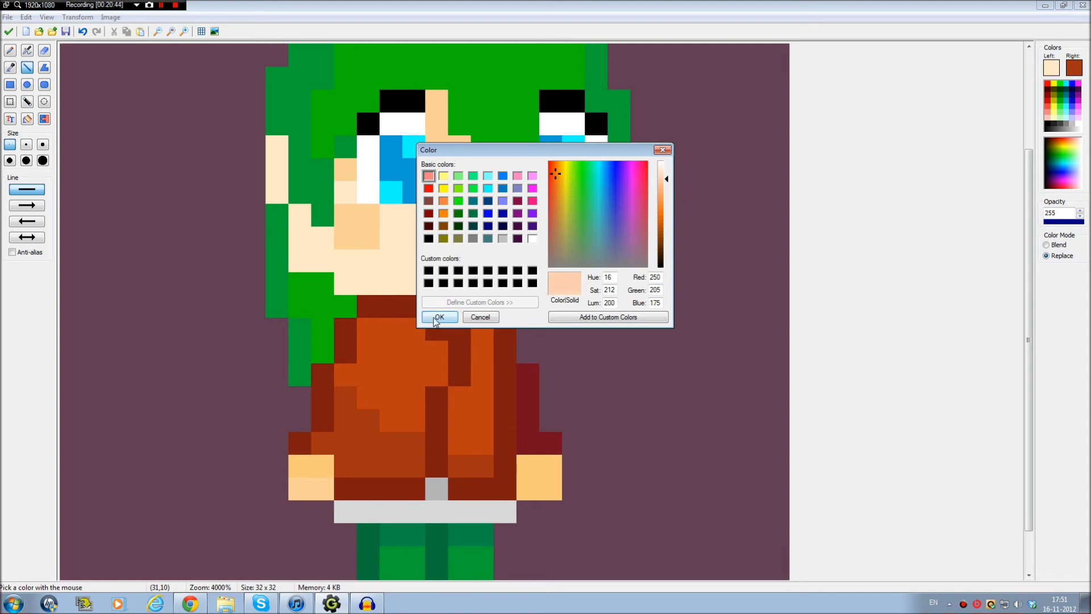
pyautogui.click(440, 316)
pyautogui.click(44, 119)
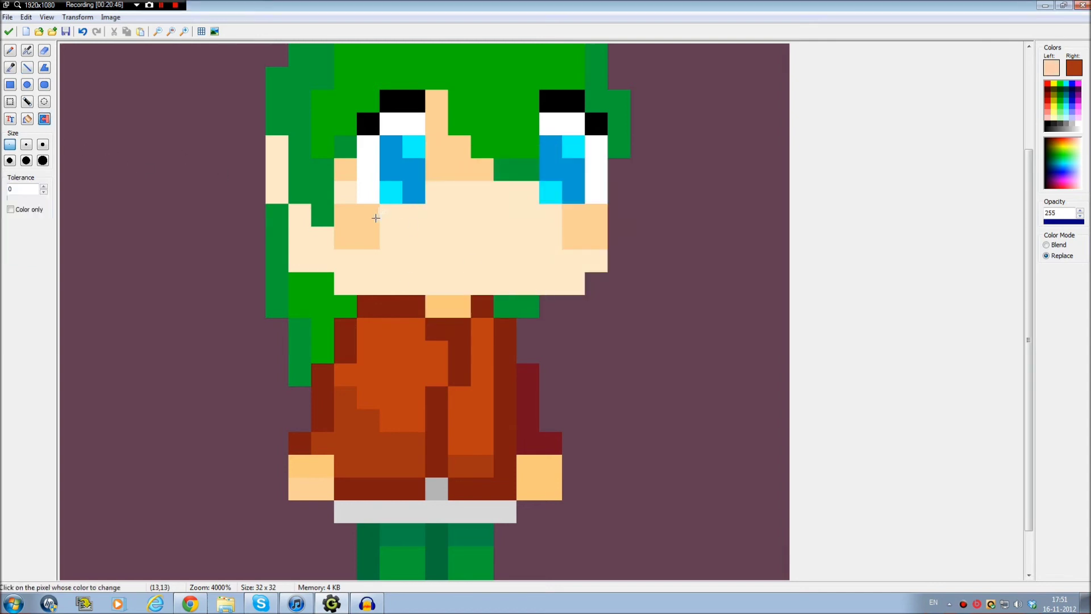
pyautogui.hotkey('ctrl', 'z')
# Draw a light peach line across the lower cheek row with the Line tool
pyautogui.click(359, 212)
pyautogui.click(1051, 68)
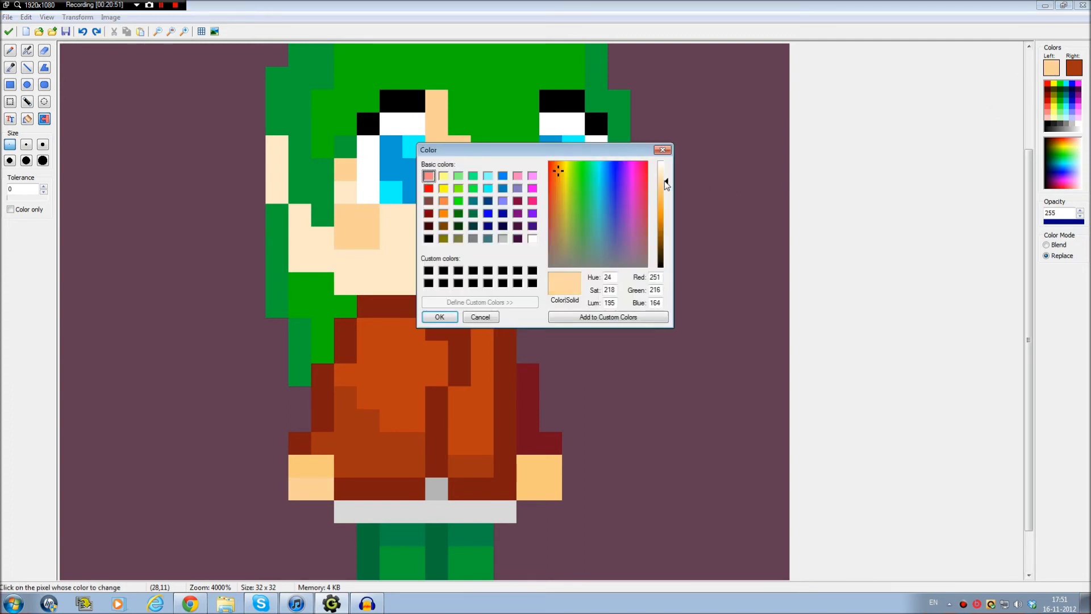
pyautogui.click(451, 316)
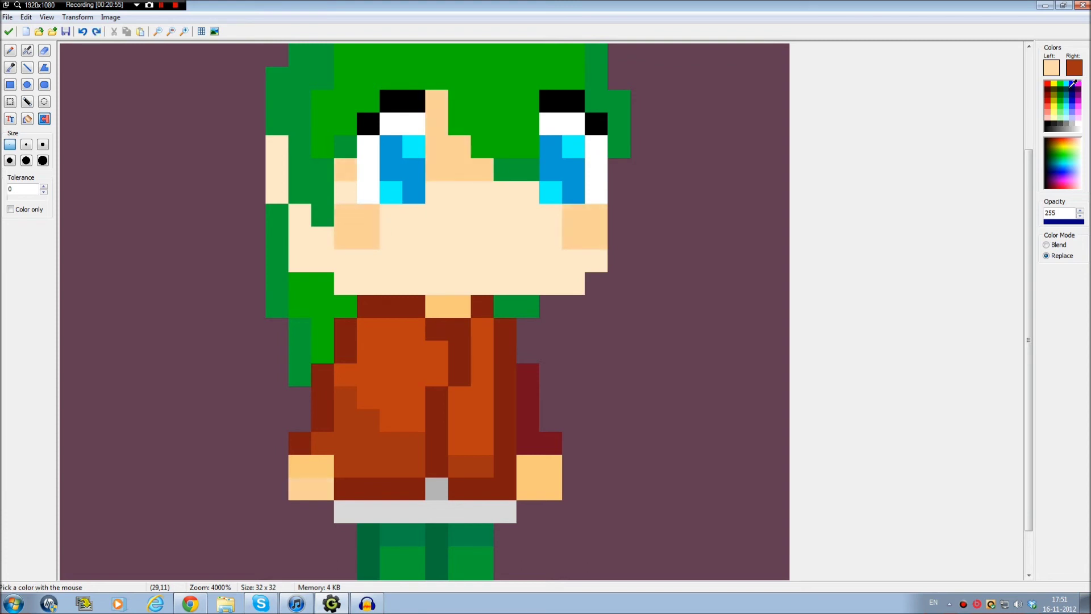
pyautogui.click(27, 67)
pyautogui.moveTo(346, 215); pyautogui.dragTo(585, 211)
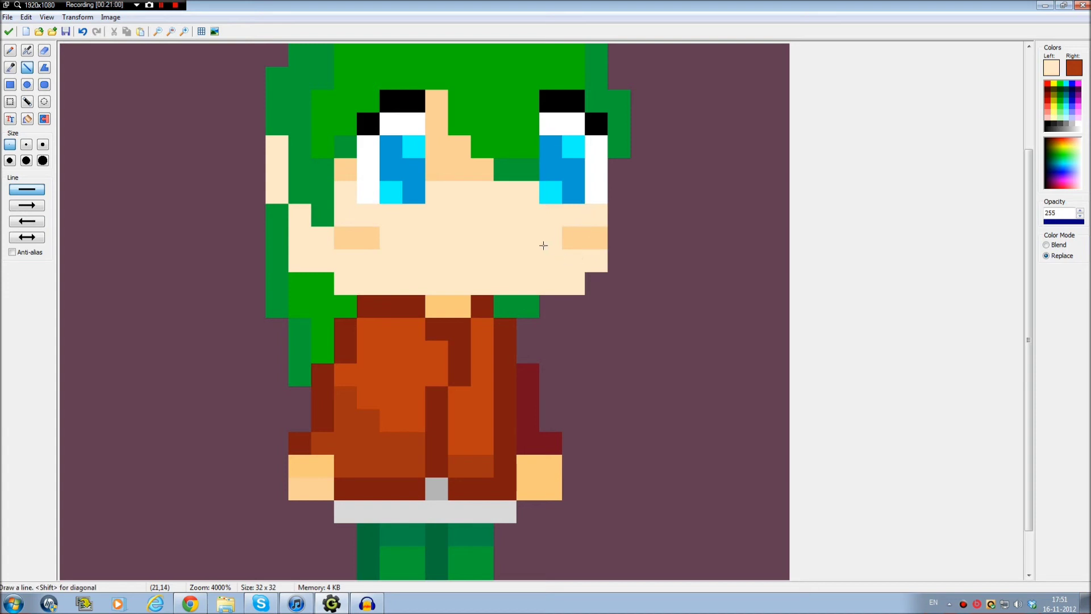
# Paint the bottom pixels of both hands light peach
pyautogui.scroll(-2, 549, 236)
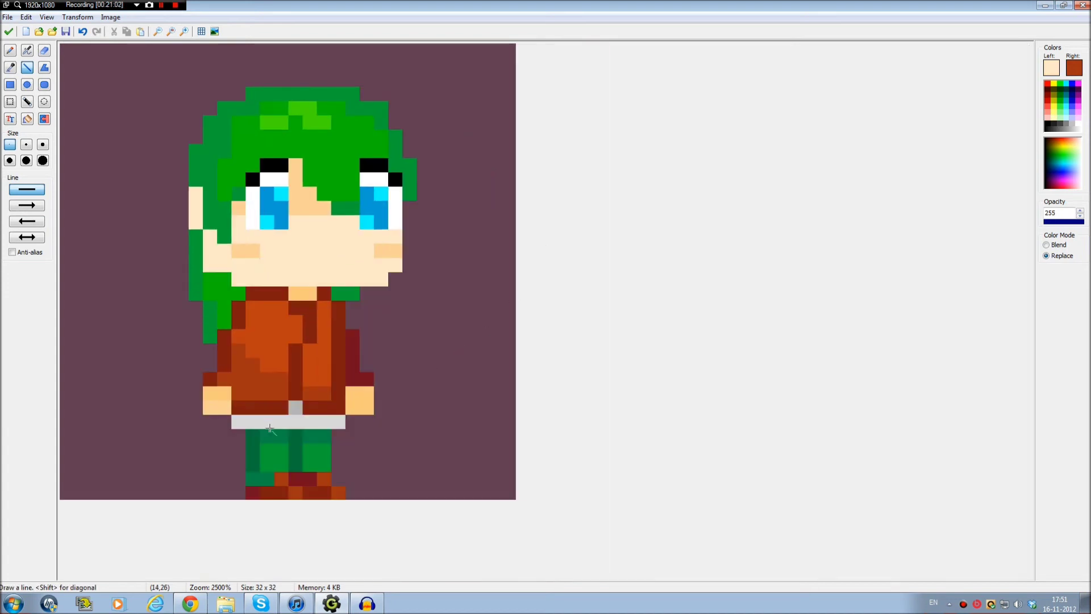
pyautogui.scroll(3, 360, 450)
pyautogui.moveTo(361, 514)
pyautogui.mouseDown()
pyautogui.moveTo(389, 518)
pyautogui.moveTo(389, 487)
pyautogui.mouseUp()
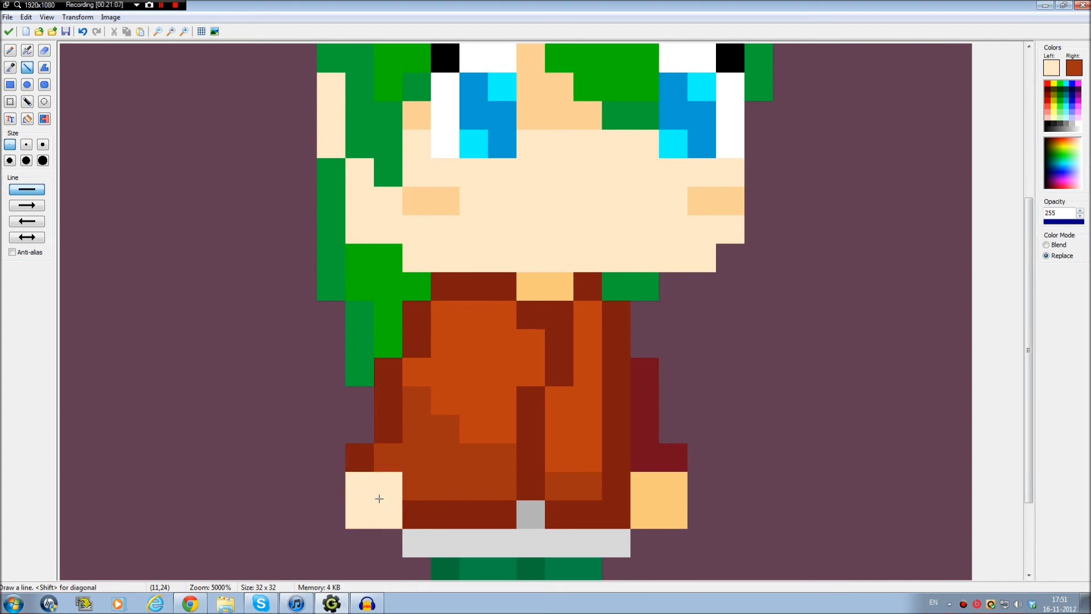
pyautogui.scroll(-2, 511, 490)
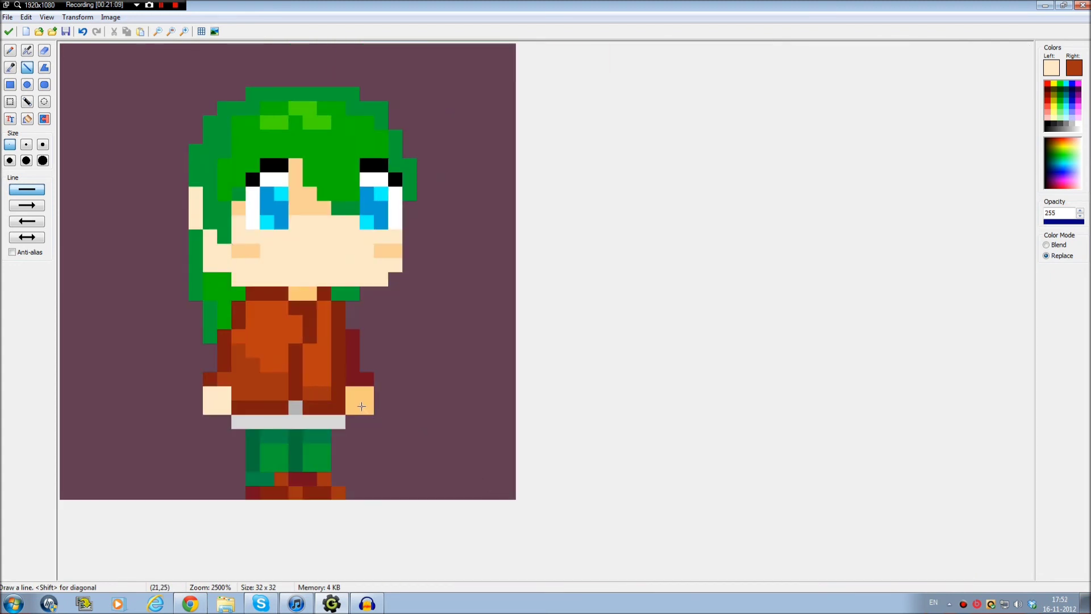
pyautogui.moveTo(363, 404); pyautogui.dragTo(367, 395)
pyautogui.hotkey('ctrl', 'z')
pyautogui.hotkey('ctrl', 'z')
pyautogui.scroll(2, 364, 421)
pyautogui.moveTo(640, 486); pyautogui.dragTo(646, 514)
pyautogui.moveTo(671, 488); pyautogui.dragTo(679, 515)
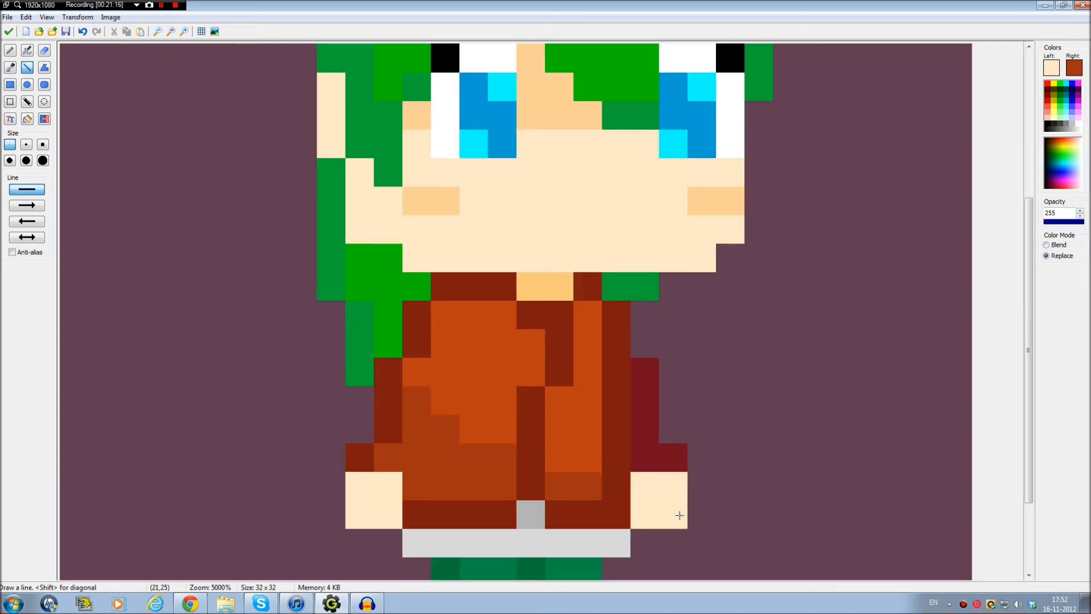
# Paint the top row of each hand with the cheek's darker peach
pyautogui.keyDown('ctrl'); pyautogui.click(444, 202); pyautogui.keyUp('ctrl')
pyautogui.moveTo(361, 486); pyautogui.dragTo(388, 494)
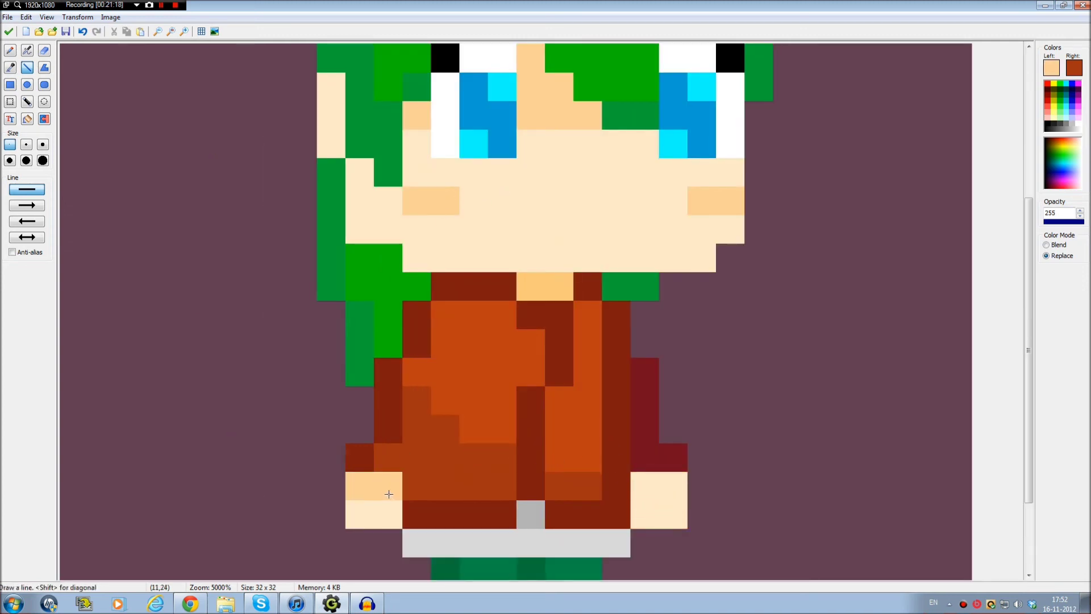
pyautogui.click(668, 488)
pyautogui.click(647, 489)
pyautogui.click(651, 509)
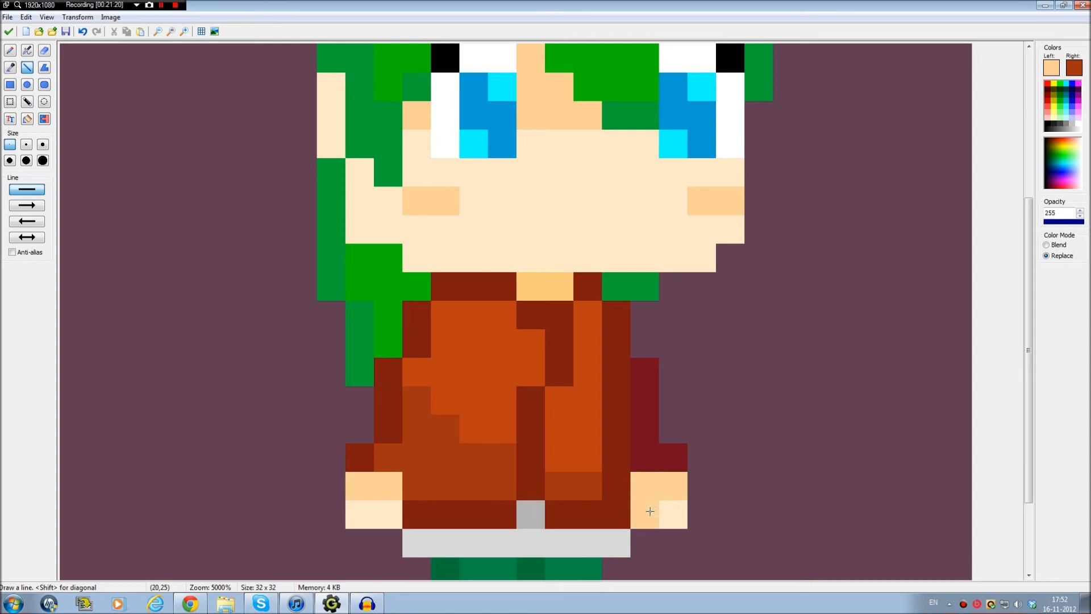
pyautogui.hotkey('ctrl', 'z')
pyautogui.scroll(-2, 605, 499)
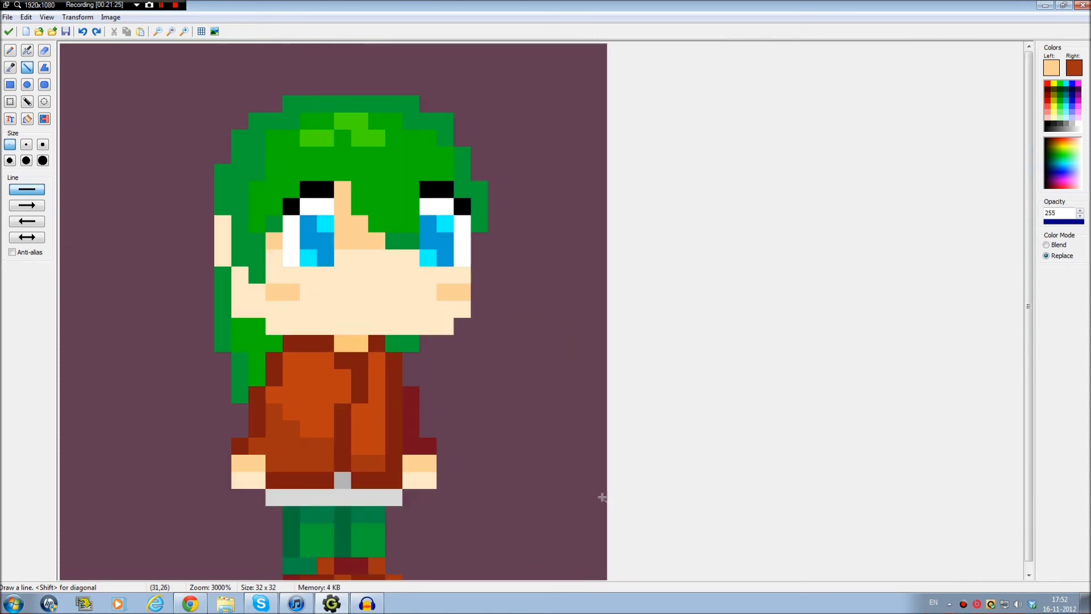
pyautogui.scroll(-2, 589, 477)
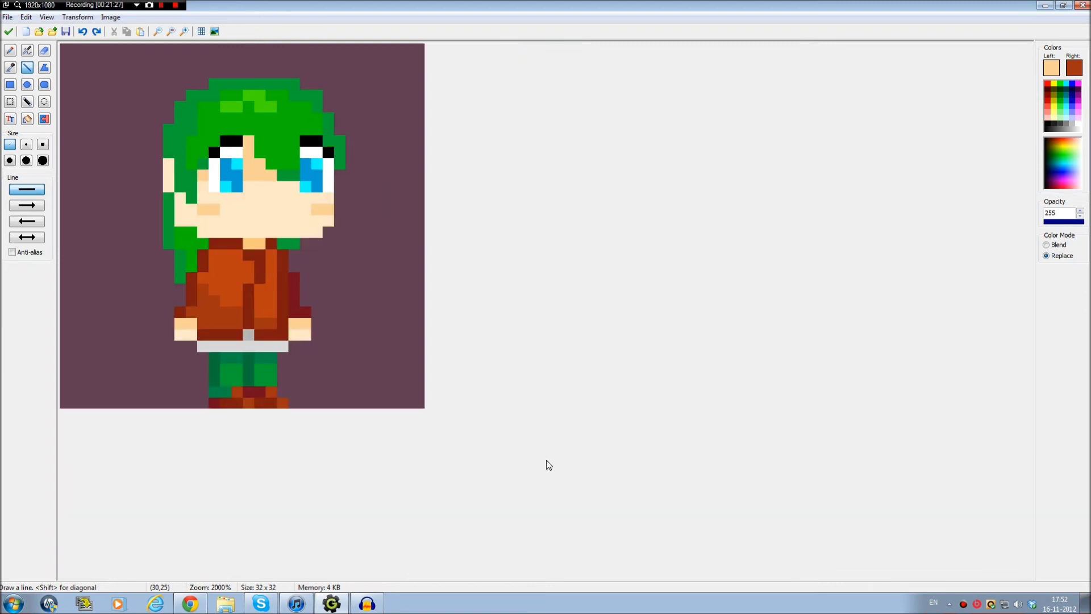
pyautogui.scroll(2, 549, 465)
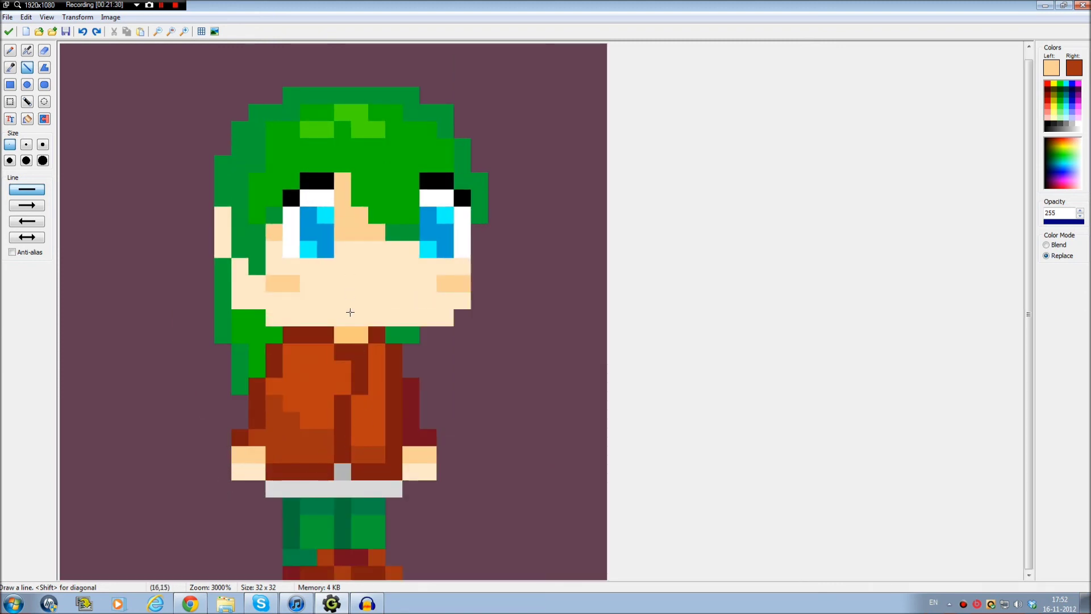
pyautogui.scroll(5, 347, 461)
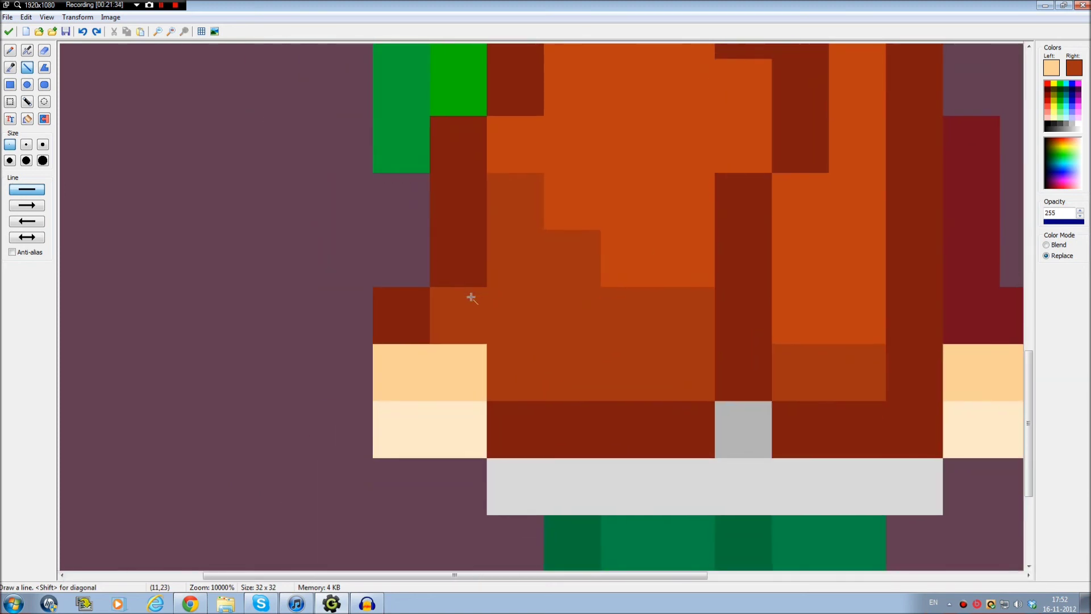
pyautogui.scroll(-5, 471, 297)
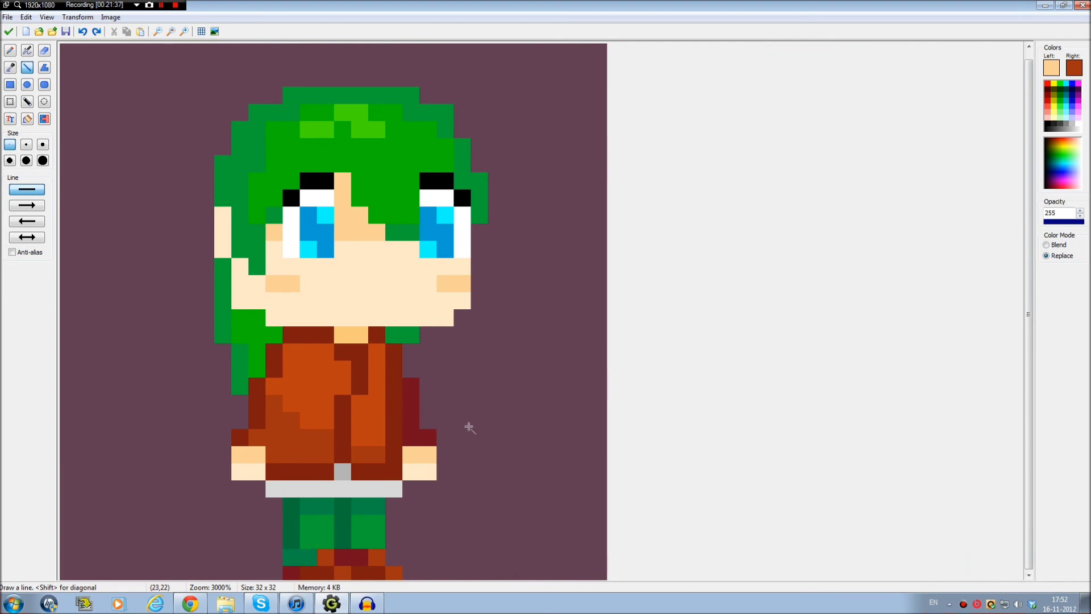
# Shade the left hand's pixels with peach and light cream skin tones
pyautogui.click(259, 470)
pyautogui.keyDown('ctrl'); pyautogui.click(244, 466); pyautogui.keyUp('ctrl')
pyautogui.click(255, 462)
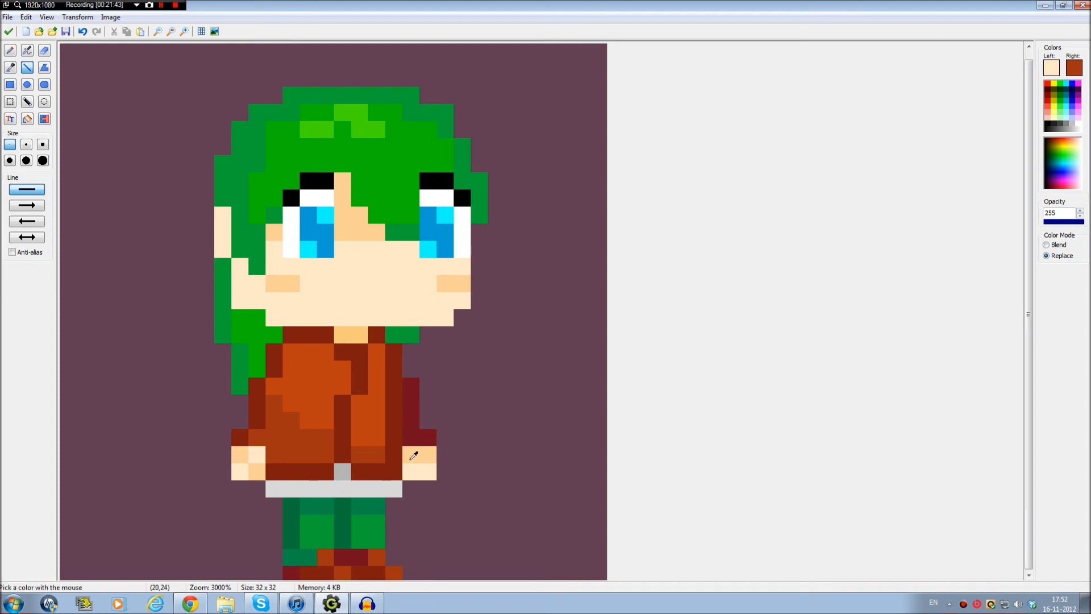
pyautogui.keyDown('ctrl'); pyautogui.click(262, 467); pyautogui.keyUp('ctrl')
pyautogui.click(255, 460)
pyautogui.hotkey('ctrl', 'z')
pyautogui.click(240, 470)
pyautogui.hotkey('ctrl', 'z')
pyautogui.click(257, 456)
pyautogui.keyDown('ctrl'); pyautogui.click(244, 468); pyautogui.keyUp('ctrl')
pyautogui.click(249, 472)
# Paint the shirt pixels beside the left hand and along the left arm dark red
pyautogui.keyDown('ctrl'); pyautogui.click(234, 433); pyautogui.keyUp('ctrl')
pyautogui.click(270, 453)
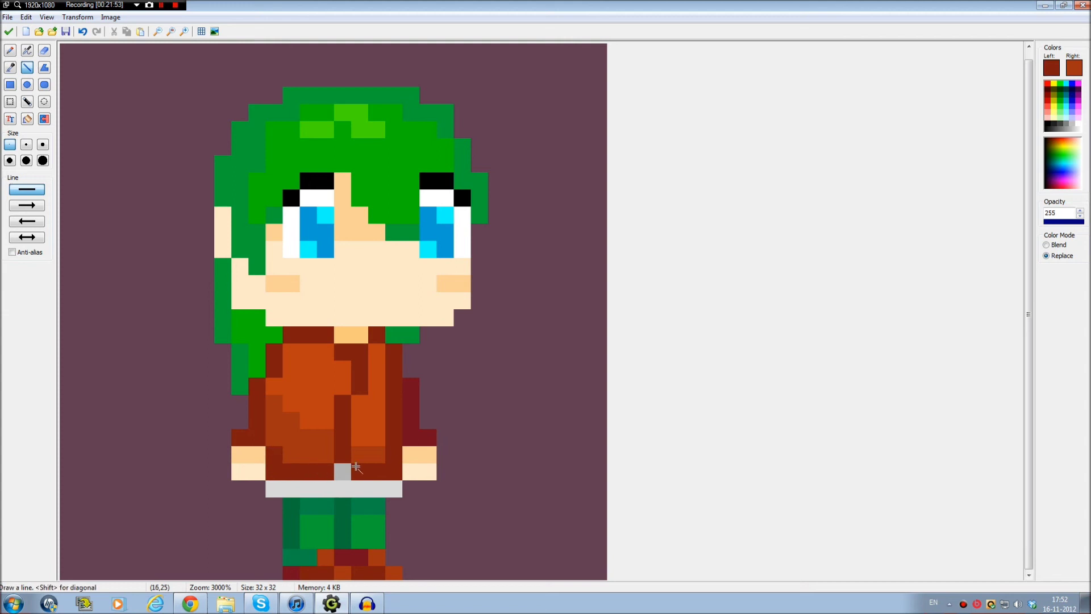
pyautogui.click(276, 444)
pyautogui.hotkey('ctrl', 'z')
pyautogui.hotkey('ctrl', 'z')
pyautogui.hotkey('ctrl', 'z')
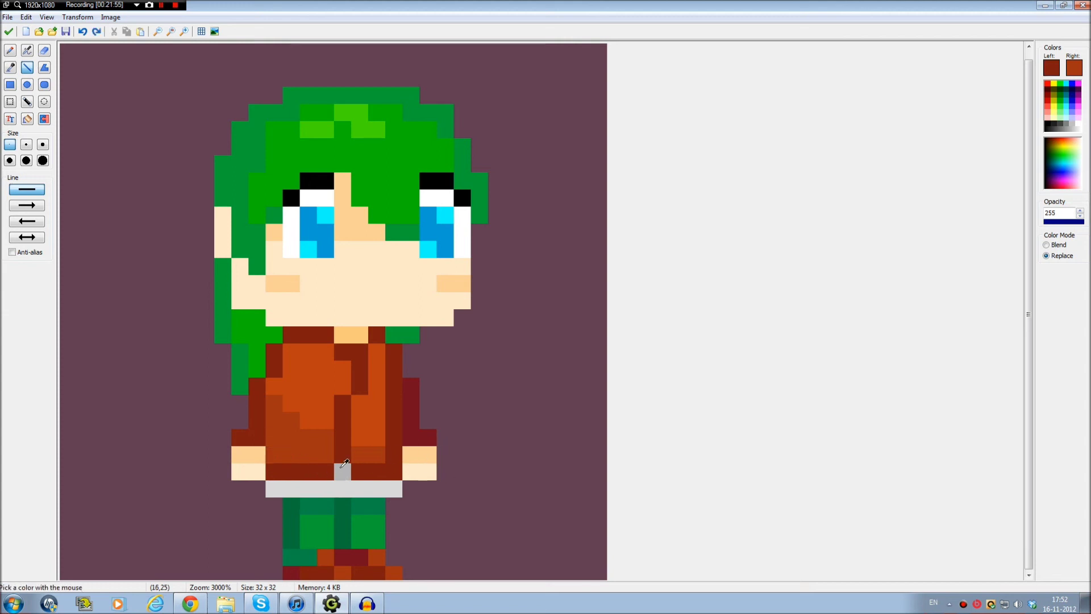
pyautogui.click(260, 441)
pyautogui.click(277, 454)
pyautogui.scroll(-3, 310, 519)
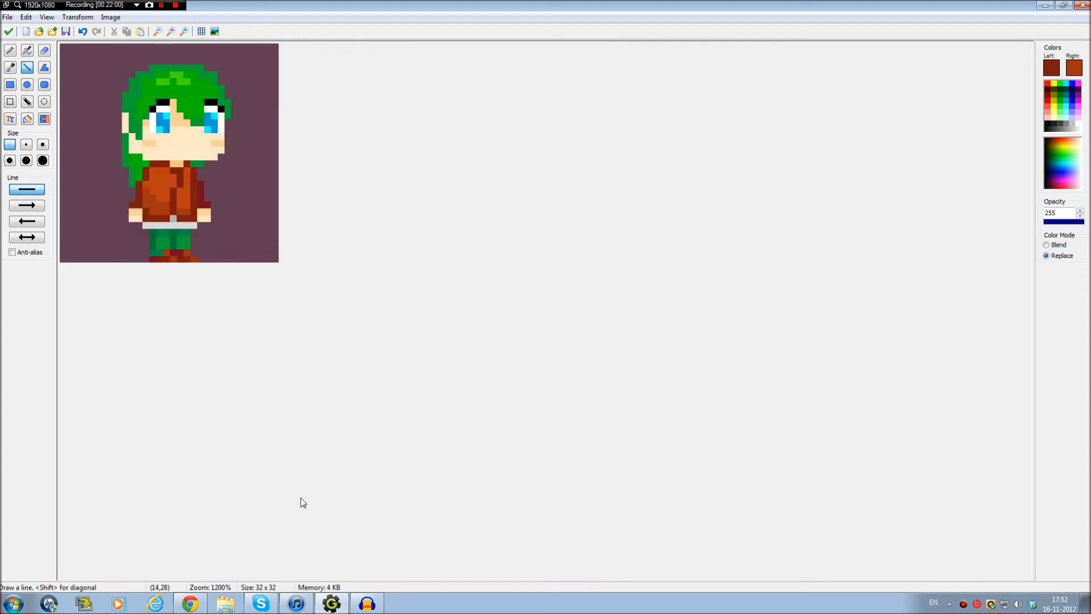
pyautogui.scroll(5, 301, 498)
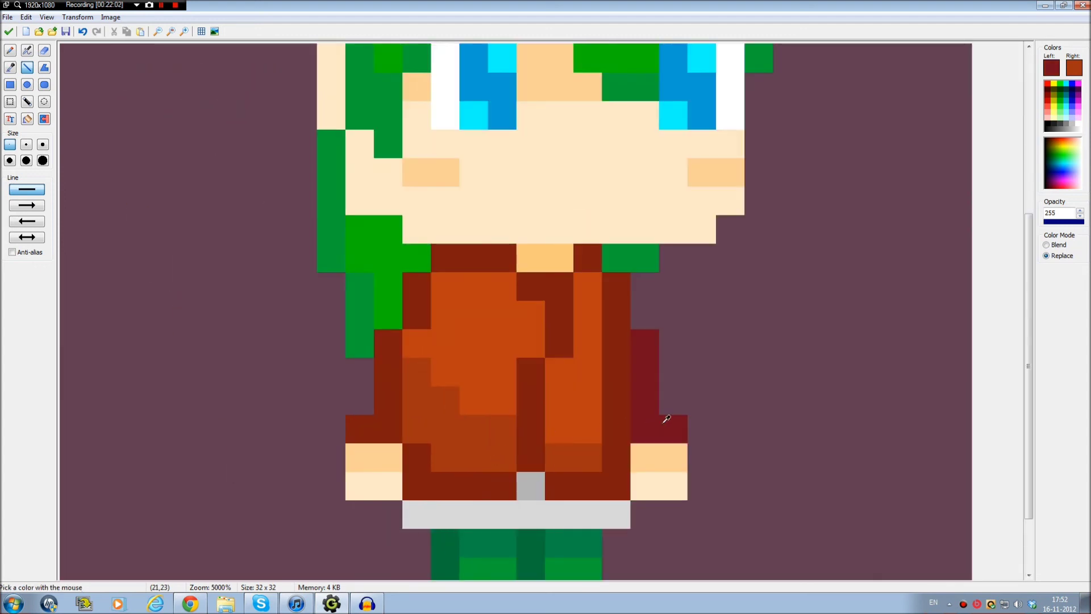
pyautogui.click(666, 419)
pyautogui.click(653, 459)
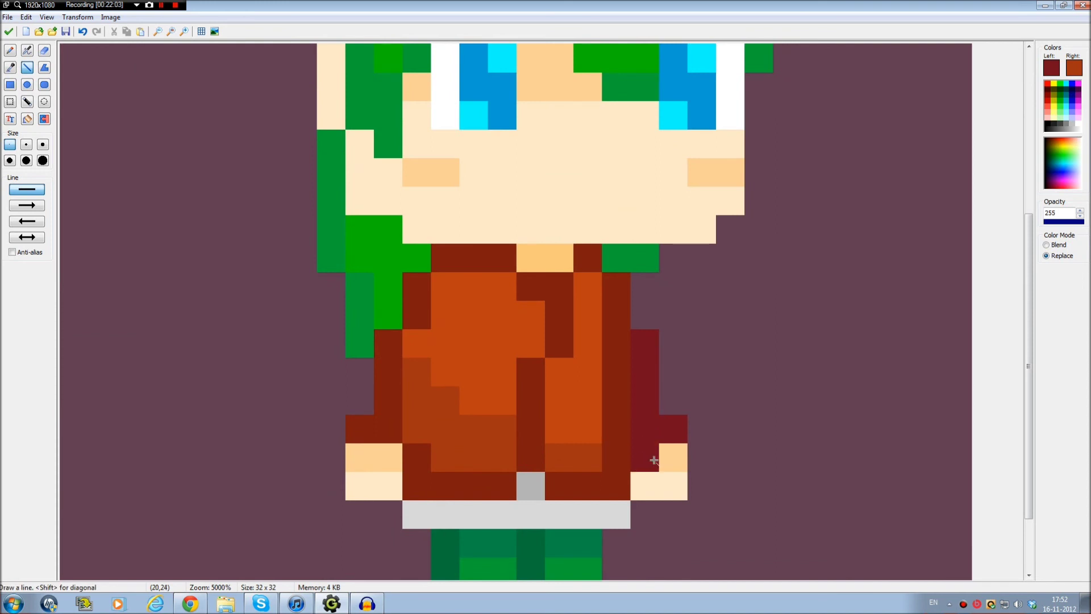
pyautogui.click(388, 458)
pyautogui.scroll(-2, 447, 509)
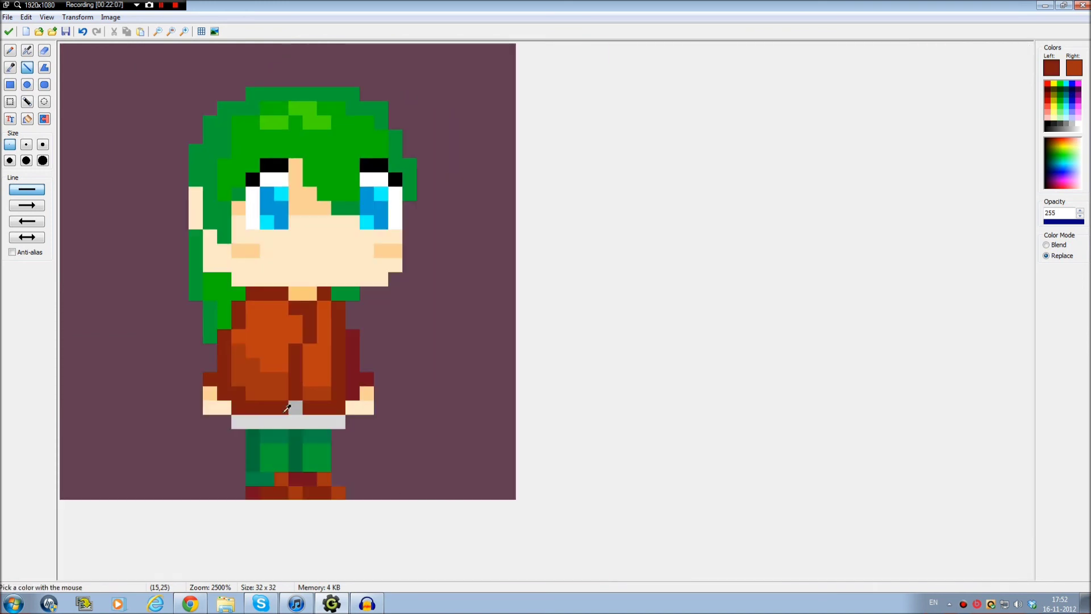
pyautogui.scroll(-1, 293, 429)
pyautogui.scroll(1, 292, 428)
# Touch up the hands' bottom row and edge pixels in darker peach
pyautogui.click(207, 395)
pyautogui.moveTo(210, 407); pyautogui.dragTo(219, 407)
pyautogui.click(212, 406)
pyautogui.click(366, 404)
pyautogui.scroll(-1, 375, 427)
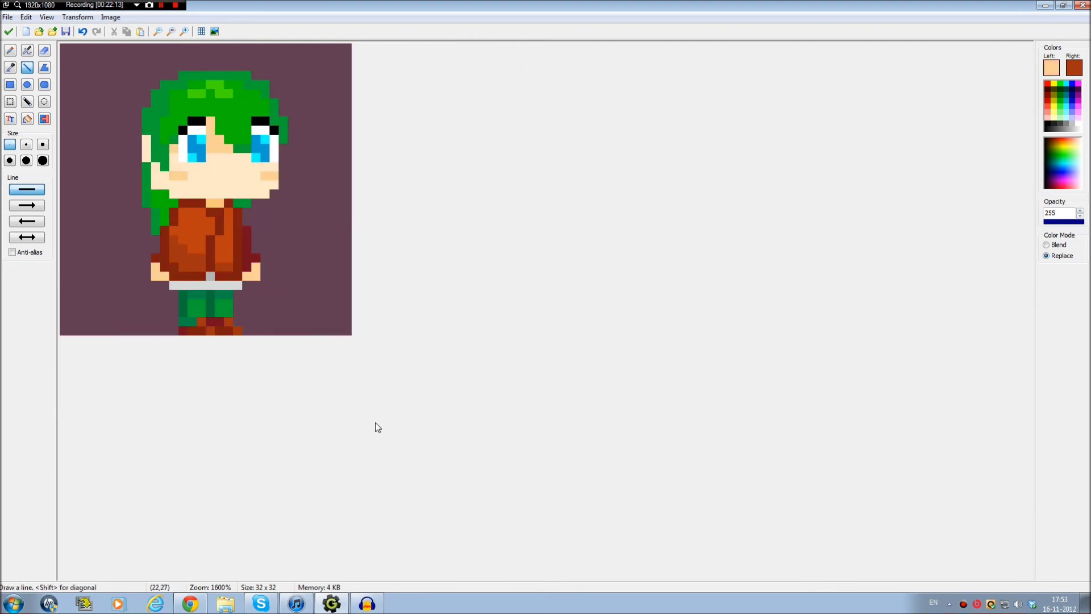
pyautogui.scroll(1, 375, 423)
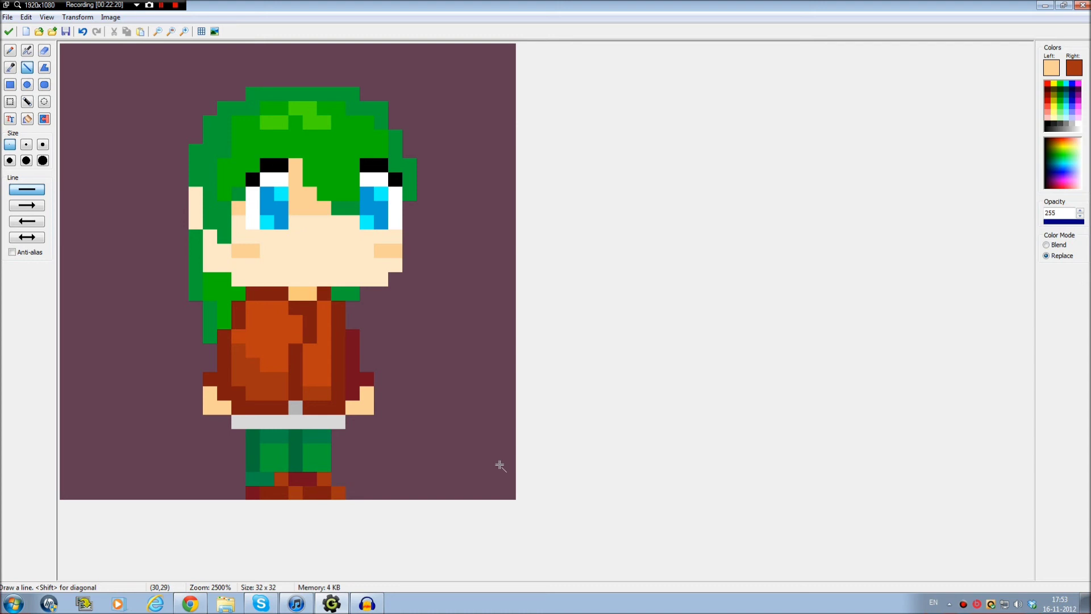
pyautogui.scroll(1, 500, 464)
pyautogui.scroll(-1, 499, 464)
pyautogui.scroll(1, 497, 463)
pyautogui.scroll(-1, 493, 477)
pyautogui.scroll(-2, 493, 479)
pyautogui.scroll(2, 492, 479)
# Eyedrop black from the eyelid and place two button pixels down the shirt front
pyautogui.scroll(1, 493, 479)
pyautogui.keyDown('ctrl'); pyautogui.click(442, 181); pyautogui.keyUp('ctrl')
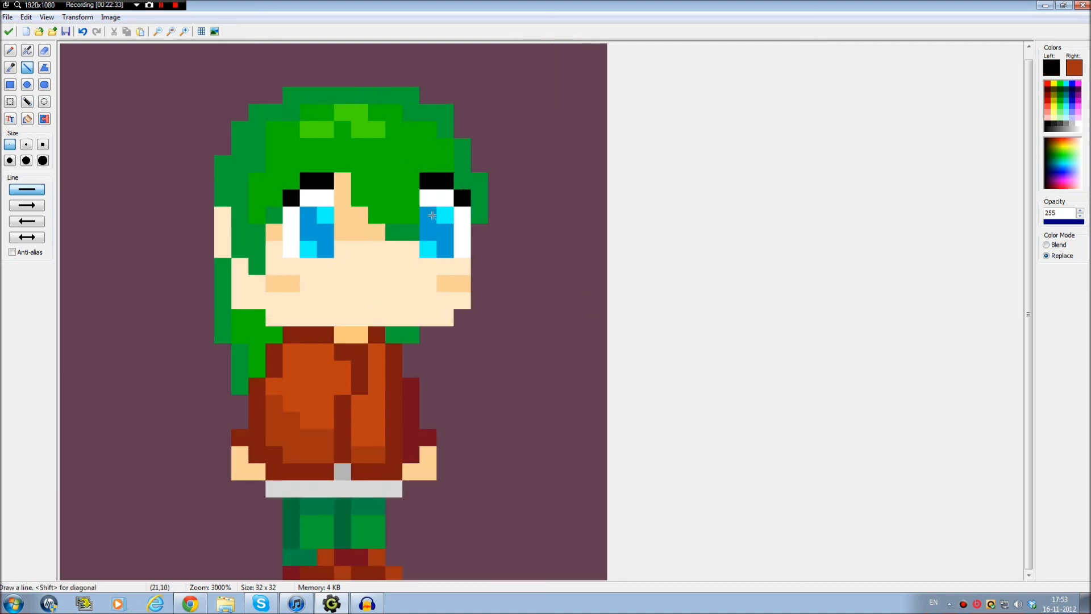
pyautogui.click(347, 387)
pyautogui.click(328, 423)
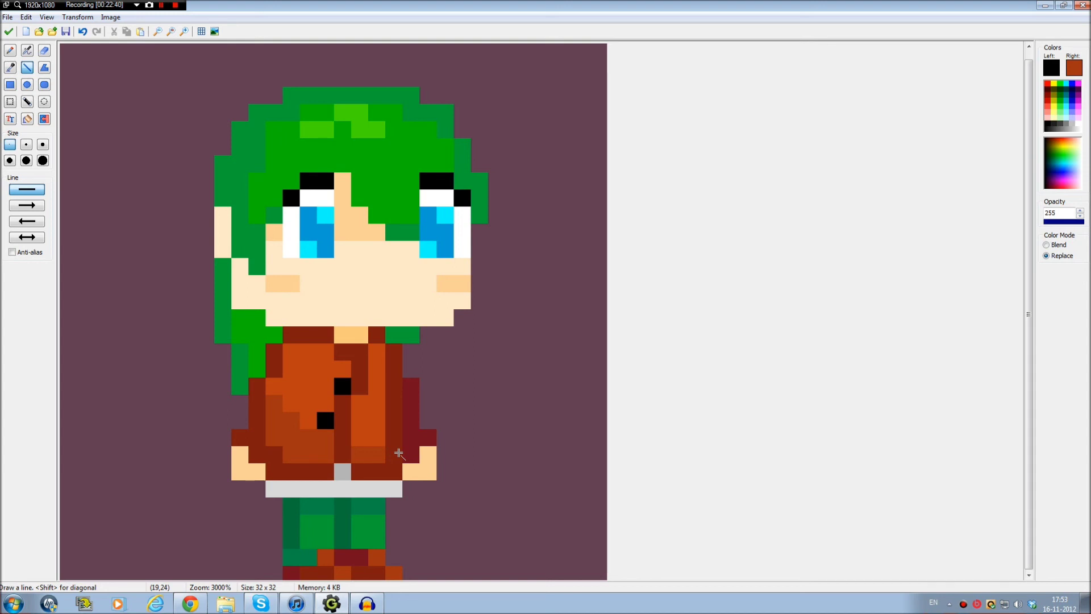
# Try a light grey line down the right sleeve edge, then undo it
pyautogui.keyDown('ctrl'); pyautogui.click(343, 471); pyautogui.keyUp('ctrl')
pyautogui.moveTo(411, 386); pyautogui.dragTo(411, 438)
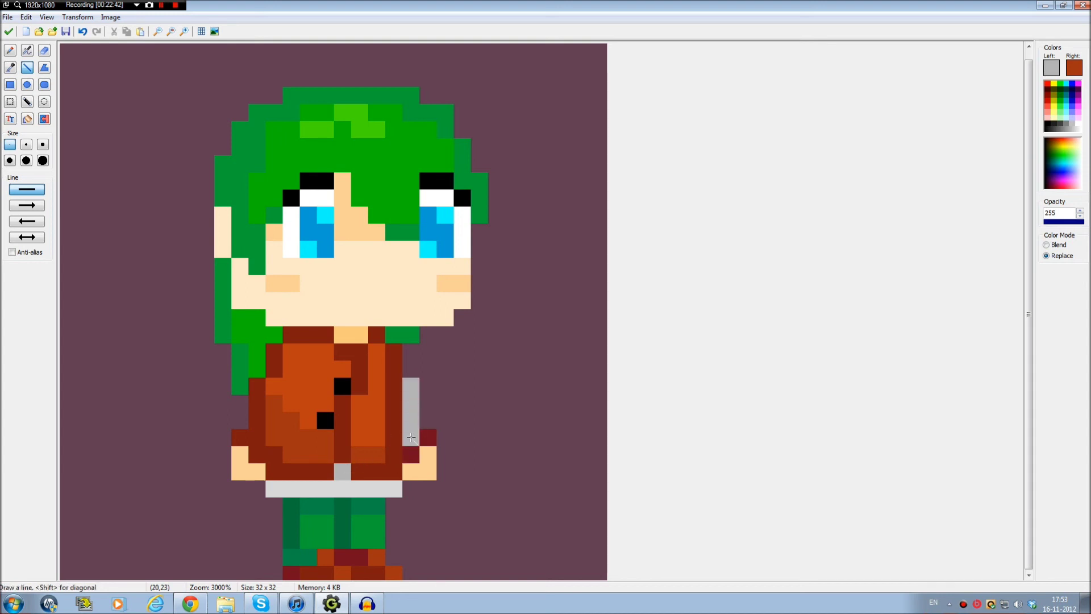
pyautogui.hotkey('ctrl', 'z')
# Place two dark green button pixels on the chest using the trousers' green
pyautogui.scroll(-2, 421, 462)
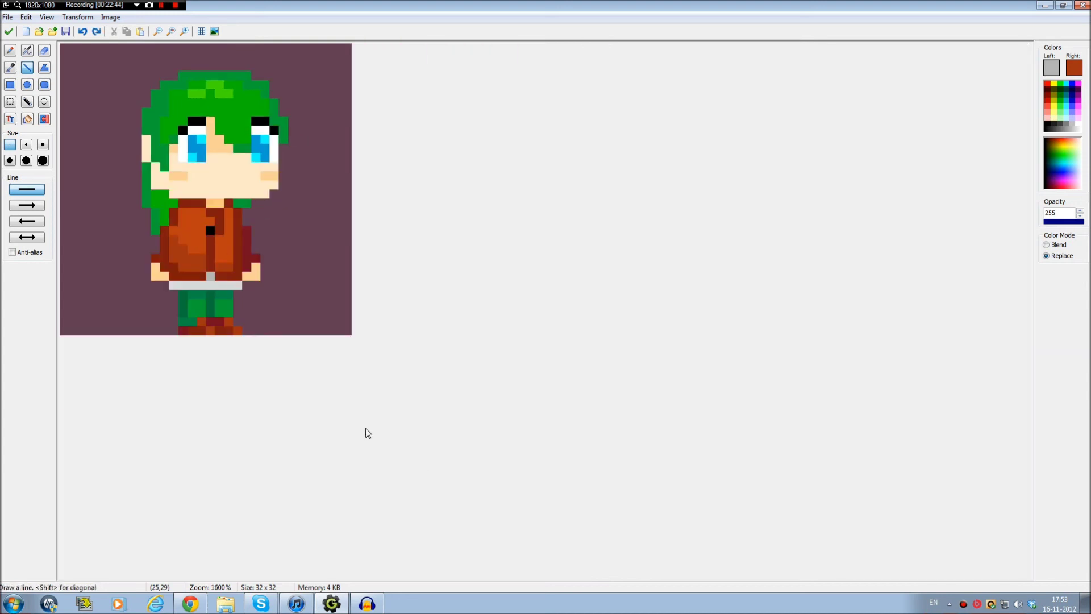
pyautogui.scroll(5, 279, 346)
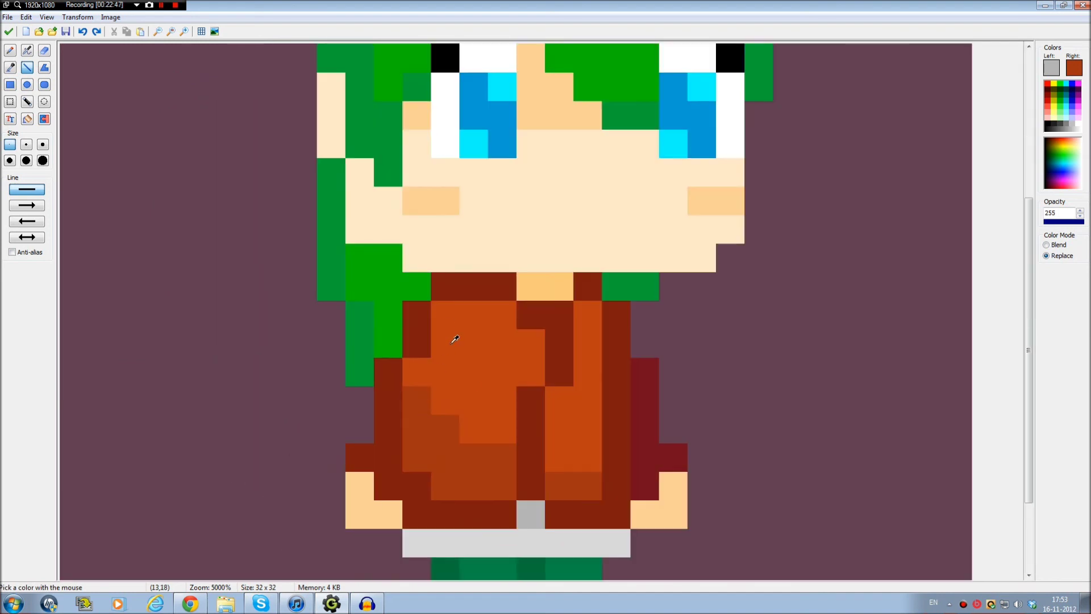
pyautogui.scroll(-3, 454, 339)
pyautogui.click(458, 469)
pyautogui.click(527, 259)
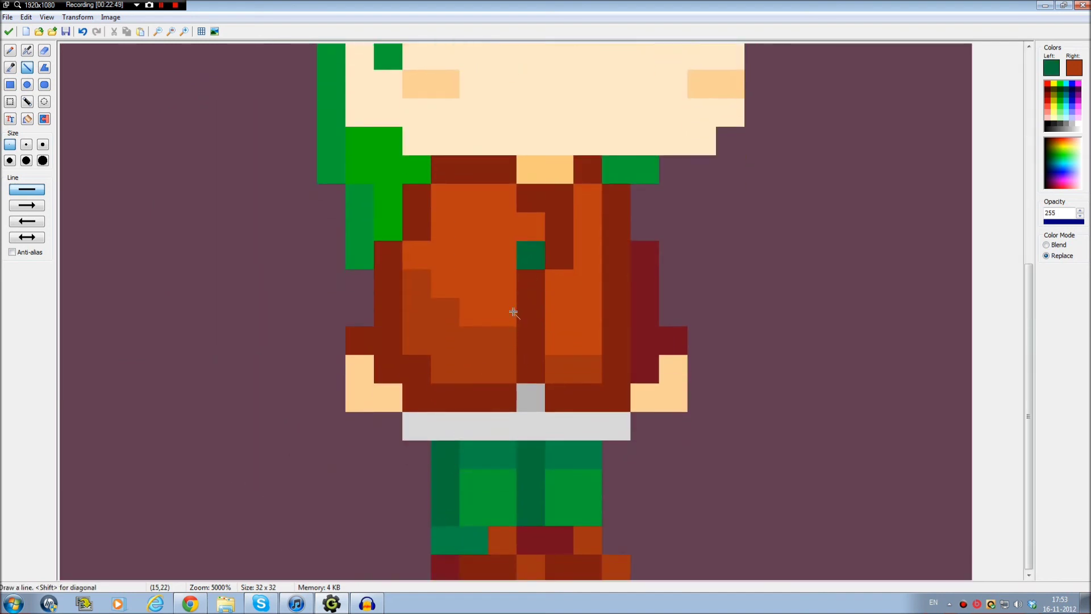
pyautogui.click(504, 321)
pyautogui.hotkey('ctrl', 'z')
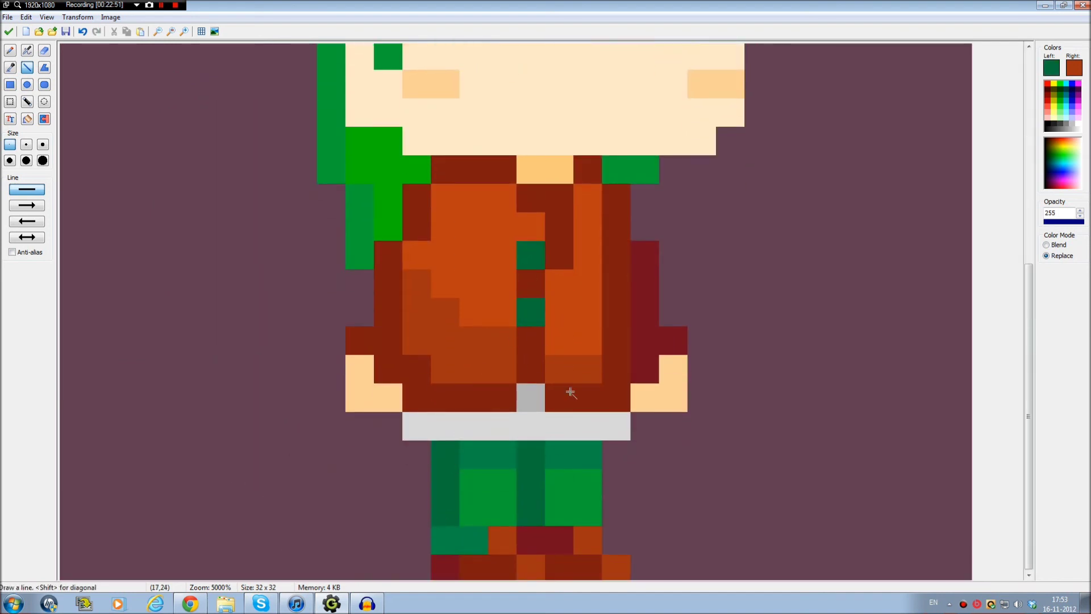
pyautogui.click(537, 340)
pyautogui.scroll(-1, 584, 414)
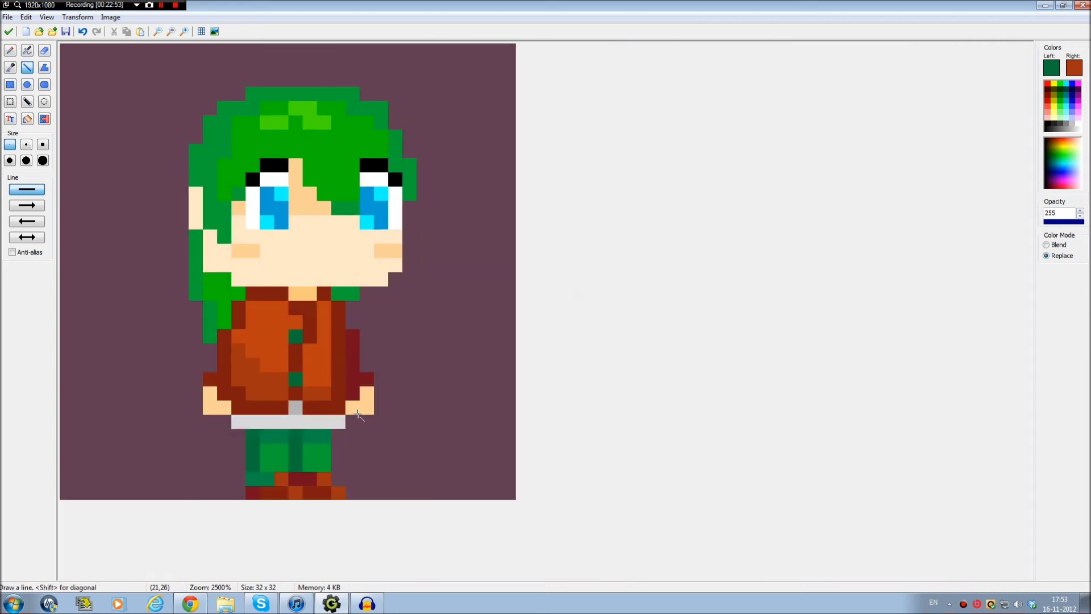
# Lower the green's luminance in the Color dialog and recolour both buttons
pyautogui.click(1052, 69)
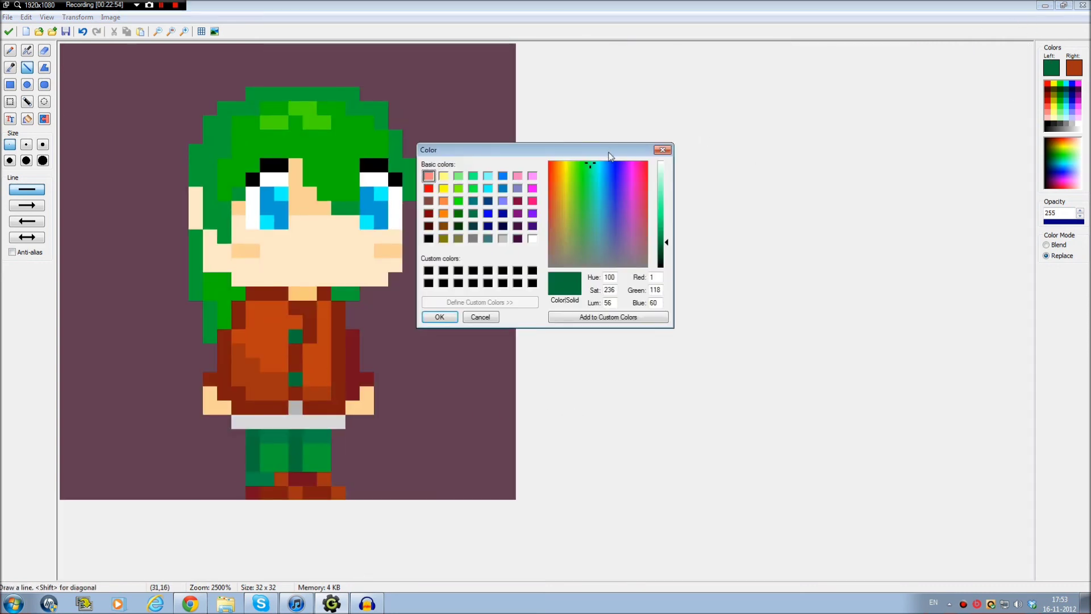
pyautogui.click(592, 165)
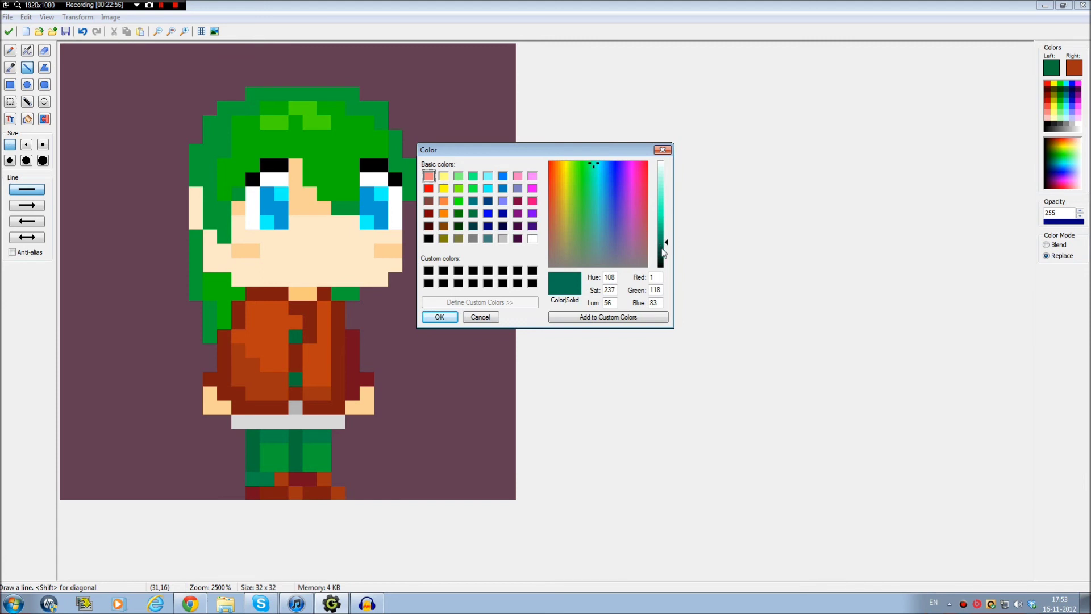
pyautogui.moveTo(666, 243); pyautogui.dragTo(666, 252)
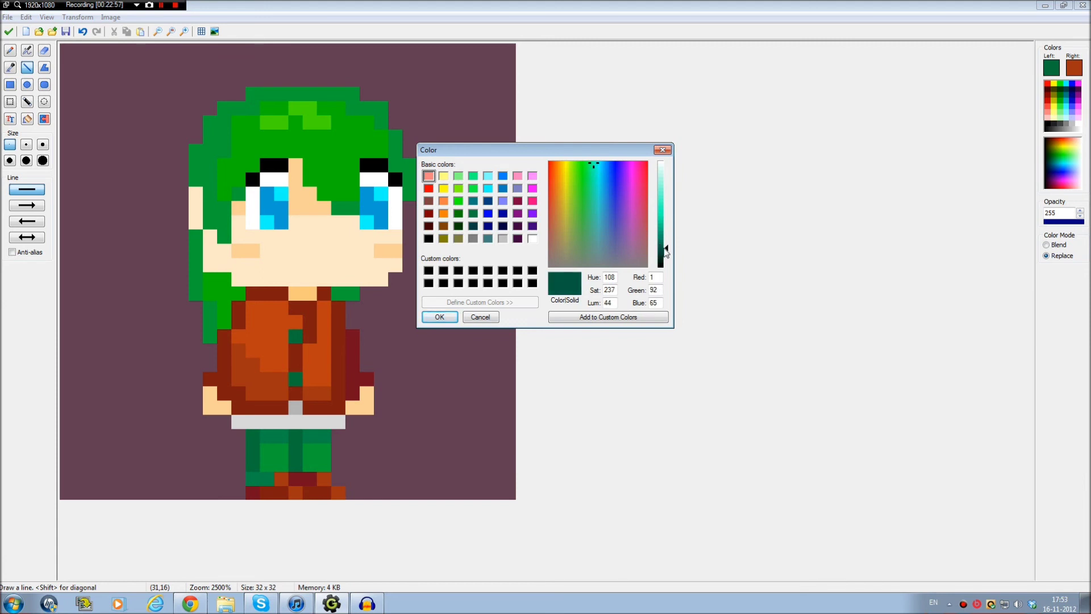
pyautogui.click(439, 316)
pyautogui.click(297, 339)
pyautogui.click(297, 380)
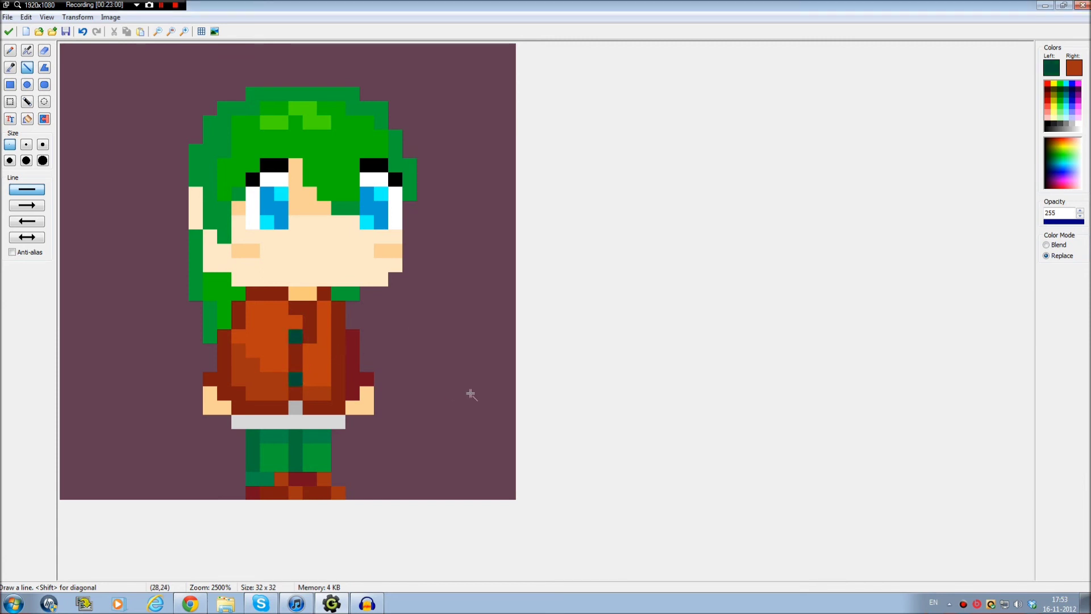
pyautogui.scroll(1, 457, 395)
# Darken the green further and repaint the upper and lower shirt buttons
pyautogui.click(1051, 68)
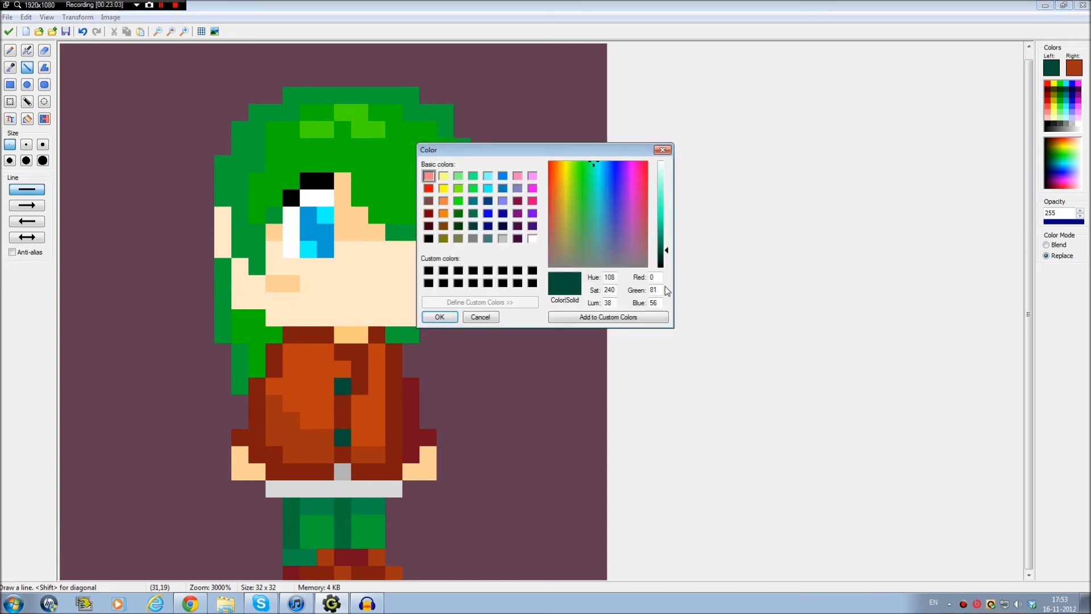
pyautogui.moveTo(665, 249); pyautogui.dragTo(666, 263)
pyautogui.click(439, 317)
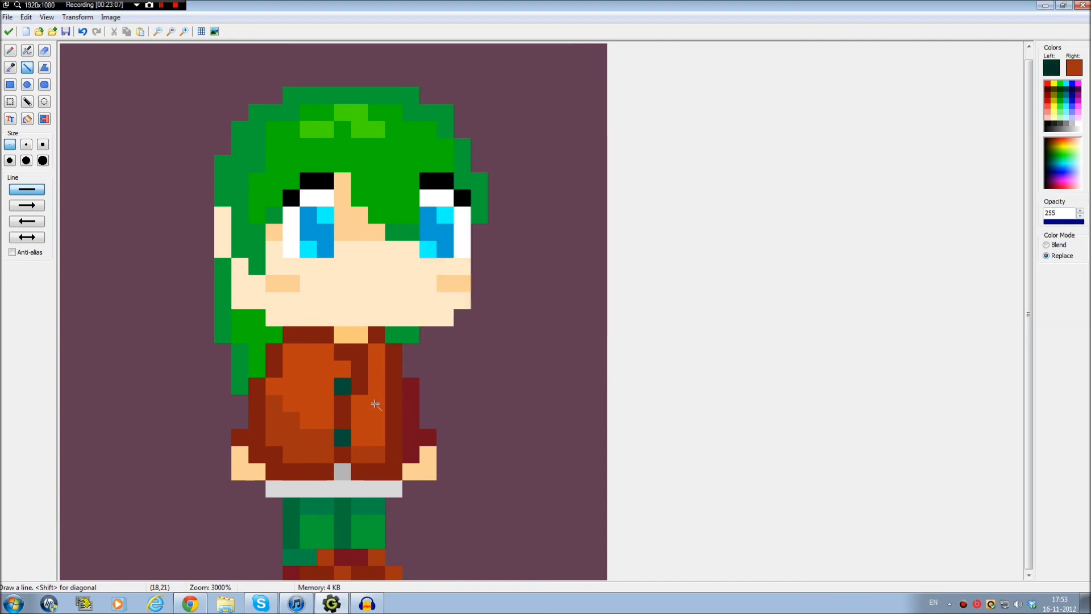
pyautogui.click(345, 387)
pyautogui.click(343, 436)
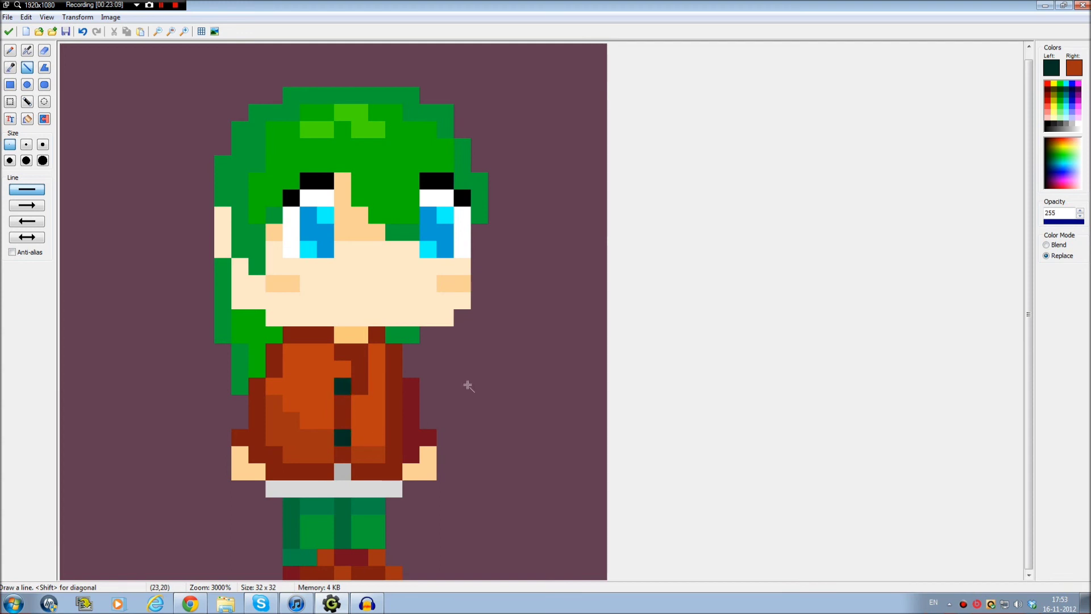
pyautogui.scroll(1, 509, 432)
pyautogui.scroll(-1, 504, 442)
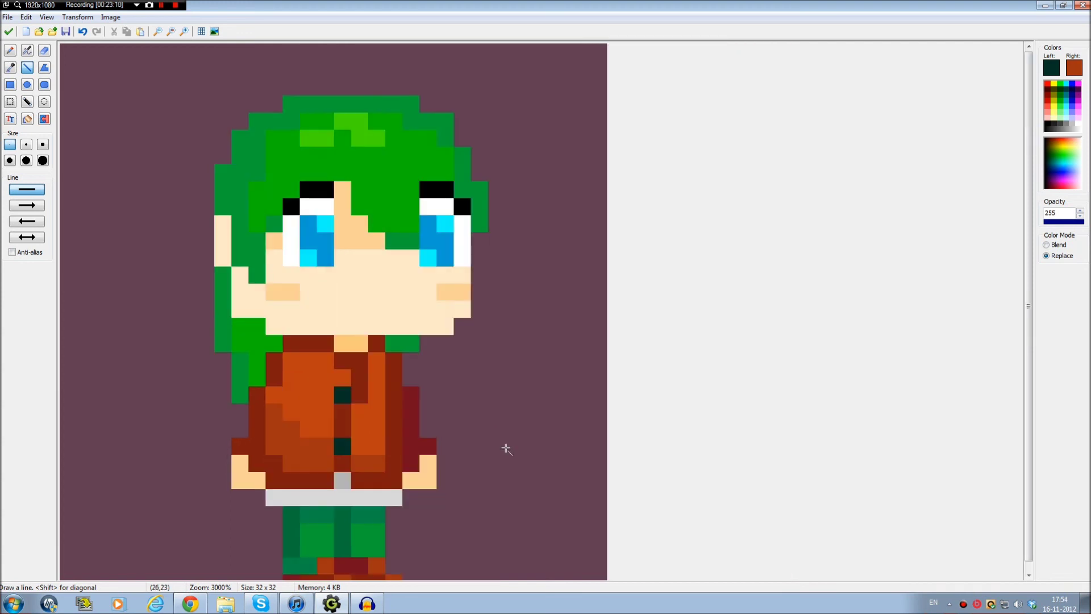
# Pick the bright highlight green and draw a diagonal streak and a line across the hair top
pyautogui.scroll(1, 496, 463)
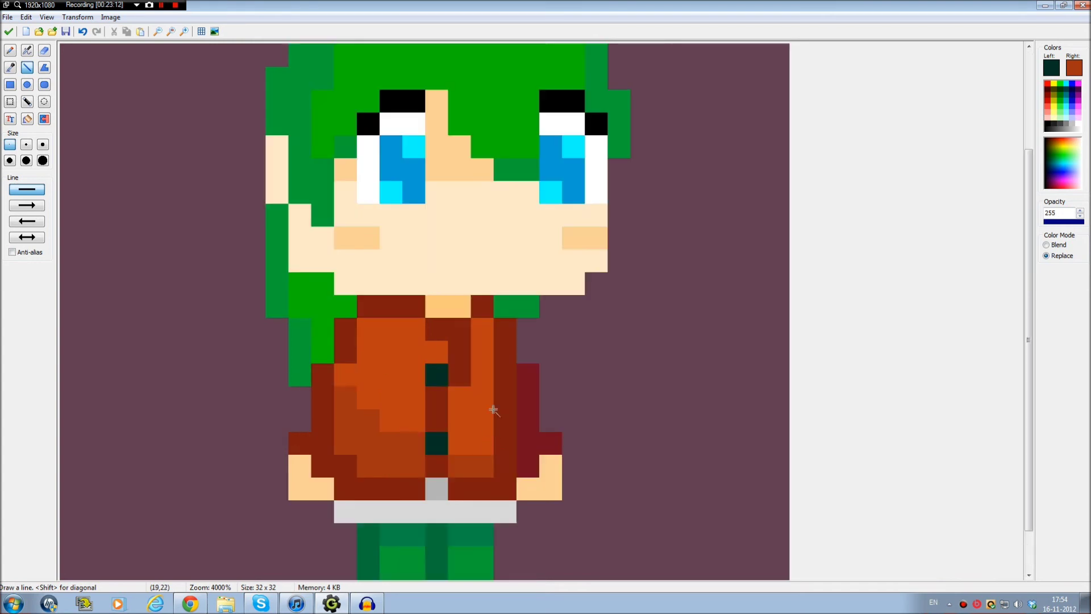
pyautogui.scroll(3, 548, 335)
pyautogui.keyDown('ctrl'); pyautogui.click(489, 166); pyautogui.keyUp('ctrl')
pyautogui.moveTo(492, 220); pyautogui.dragTo(505, 243)
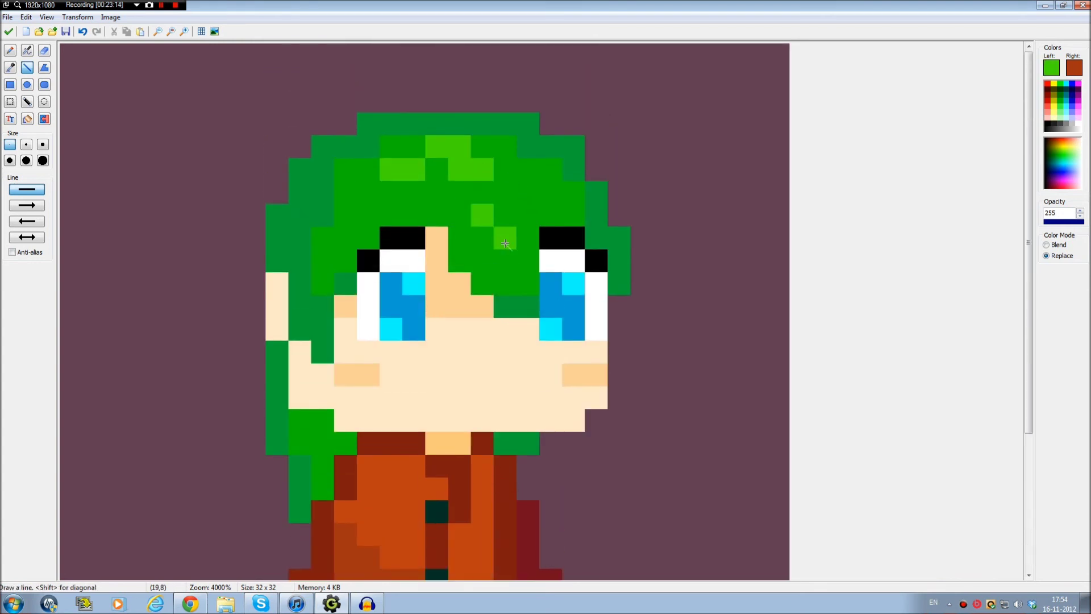
pyautogui.click(468, 198)
pyautogui.hotkey('ctrl', 'z')
pyautogui.scroll(-1, 531, 203)
pyautogui.moveTo(390, 142)
pyautogui.mouseDown()
pyautogui.moveTo(310, 149)
pyautogui.moveTo(306, 163)
pyautogui.moveTo(392, 134)
pyautogui.moveTo(343, 122)
pyautogui.mouseUp()
# Cover a lone highlight pixel with hair green, then redraw a short bright-green highlight
pyautogui.keyDown('ctrl'); pyautogui.click(280, 160); pyautogui.keyUp('ctrl')
pyautogui.click(307, 145)
pyautogui.click(380, 168)
pyautogui.moveTo(377, 155)
pyautogui.mouseDown()
pyautogui.moveTo(349, 155)
pyautogui.moveTo(362, 155)
pyautogui.mouseUp()
pyautogui.hotkey('ctrl', 'z')
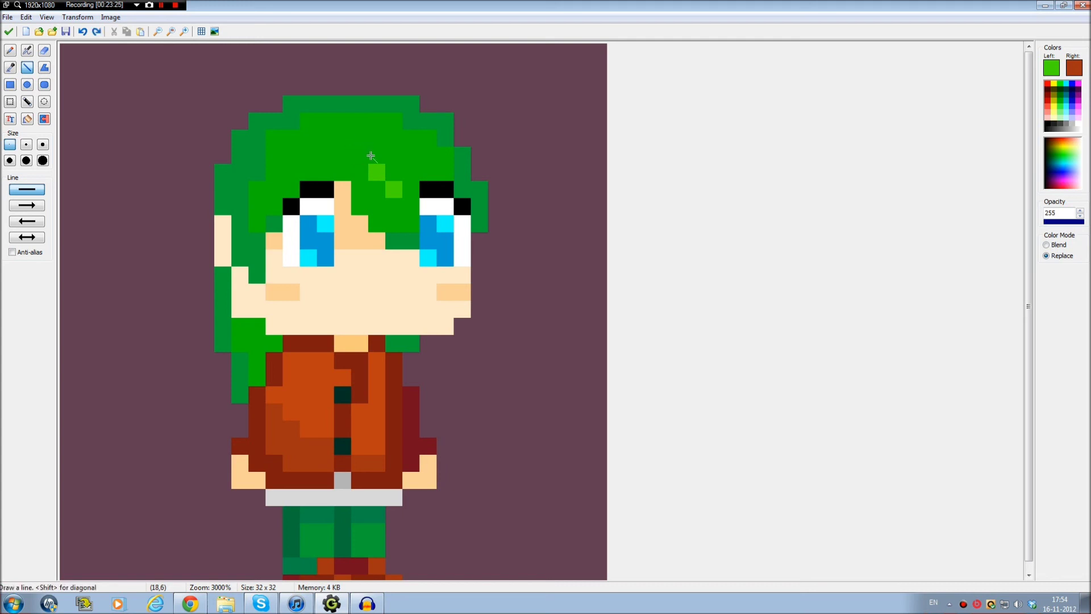
pyautogui.click(372, 154)
pyautogui.hotkey('ctrl', 'z')
# Place scattered bright-green highlight pixels along the upper-left hair, undoing the last one
pyautogui.click(310, 146)
pyautogui.hotkey('ctrl', 'z')
pyautogui.click(308, 153)
pyautogui.click(326, 138)
pyautogui.click(343, 155)
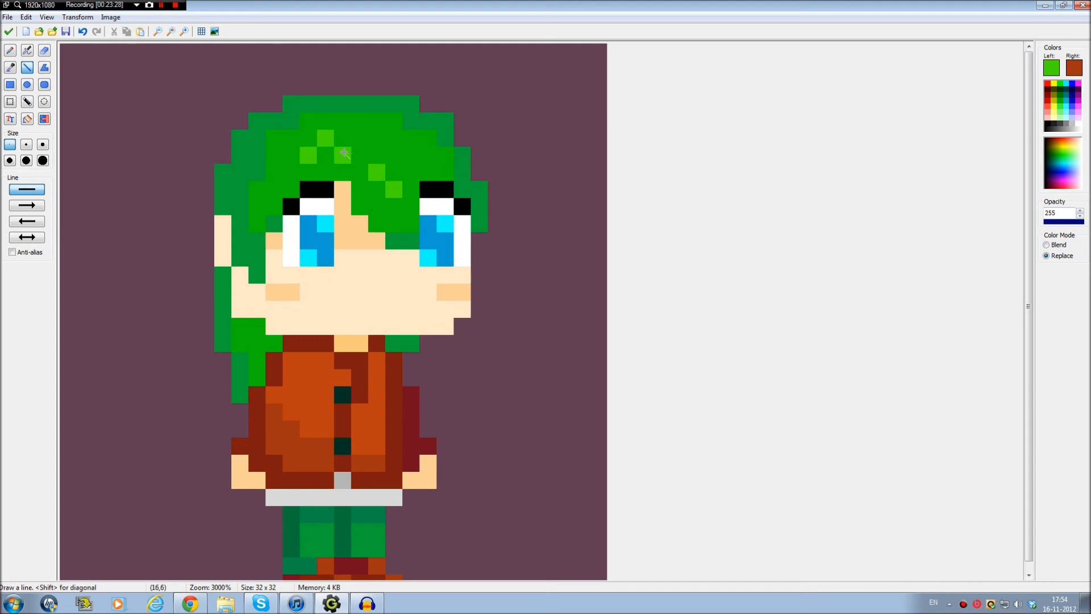
pyautogui.click(362, 142)
pyautogui.hotkey('ctrl', 'z')
pyautogui.hotkey('ctrl', 'z')
pyautogui.hotkey('ctrl', 'z')
pyautogui.hotkey('ctrl', 'z')
# Try highlight strokes and pixels lower in the hair, undoing each misplaced one
pyautogui.click(397, 204)
pyautogui.scroll(2, 396, 205)
pyautogui.hotkey('ctrl', 'z')
pyautogui.moveTo(606, 179); pyautogui.dragTo(657, 323)
pyautogui.moveTo(484, 204); pyautogui.dragTo(501, 204)
pyautogui.hotkey('ctrl', 'z')
pyautogui.click(489, 212)
pyautogui.hotkey('ctrl', 'z')
pyautogui.click(486, 217)
pyautogui.hotkey('ctrl', 'z')
# Add a row of highlight pixels across the hair top and a diagonal highlight in the fringe
pyautogui.click(470, 205)
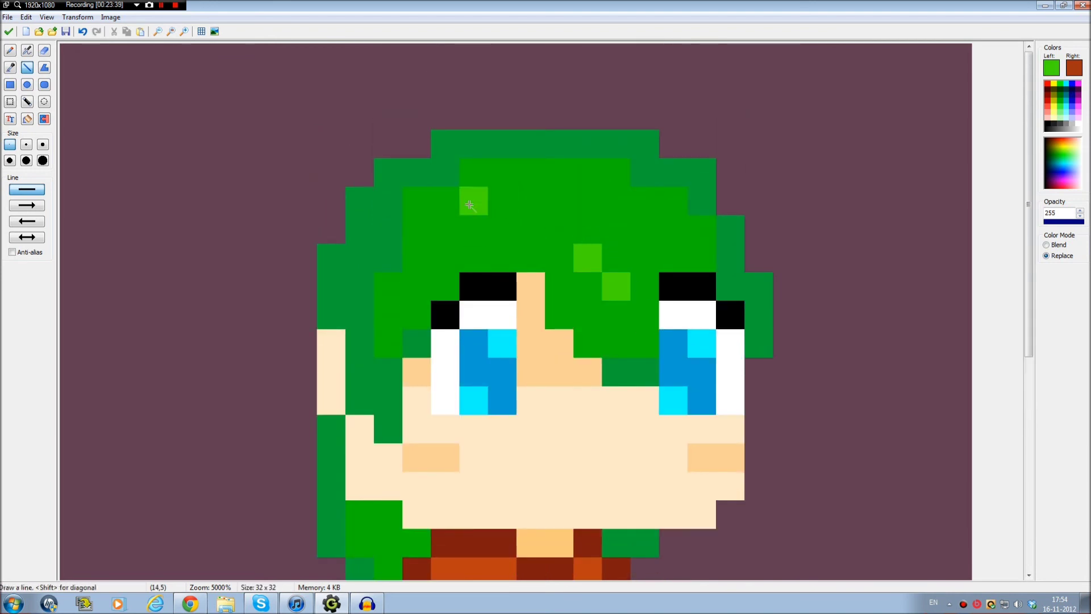
pyautogui.click(500, 172)
pyautogui.click(528, 205)
pyautogui.click(557, 201)
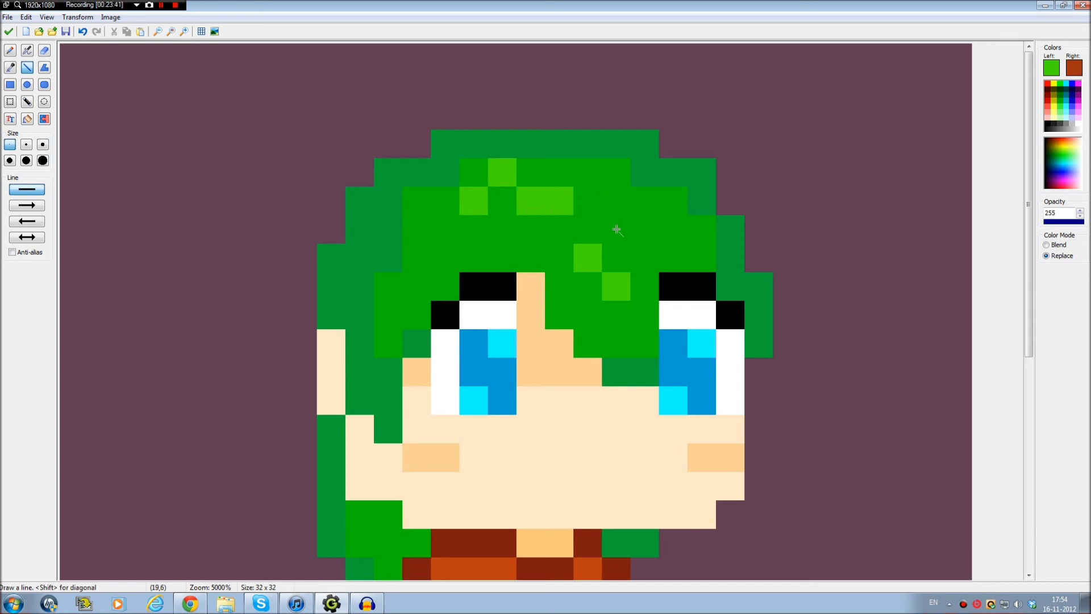
pyautogui.scroll(-2, 617, 225)
pyautogui.scroll(1, 394, 188)
pyautogui.moveTo(480, 210); pyautogui.dragTo(507, 235)
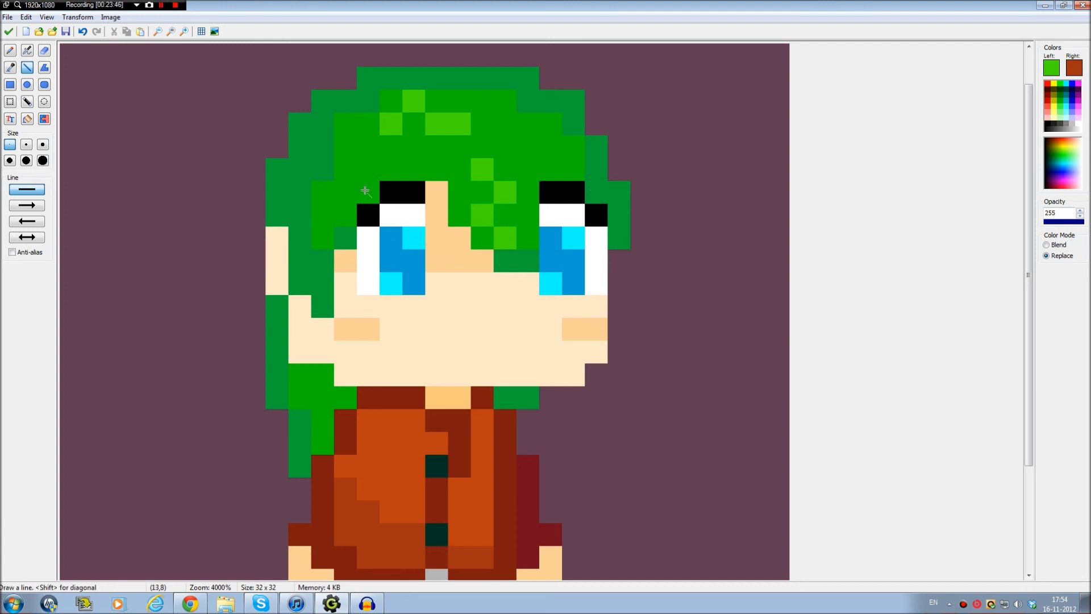
# Resample the bright green and extend the fringe highlight by two pixels
pyautogui.click(367, 141)
pyautogui.press('k')
pyautogui.hotkey('ctrl', 'z')
pyautogui.keyDown('ctrl'); pyautogui.click(368, 130); pyautogui.keyUp('ctrl')
pyautogui.keyDown('ctrl'); pyautogui.click(397, 121); pyautogui.keyUp('ctrl')
pyautogui.click(371, 126)
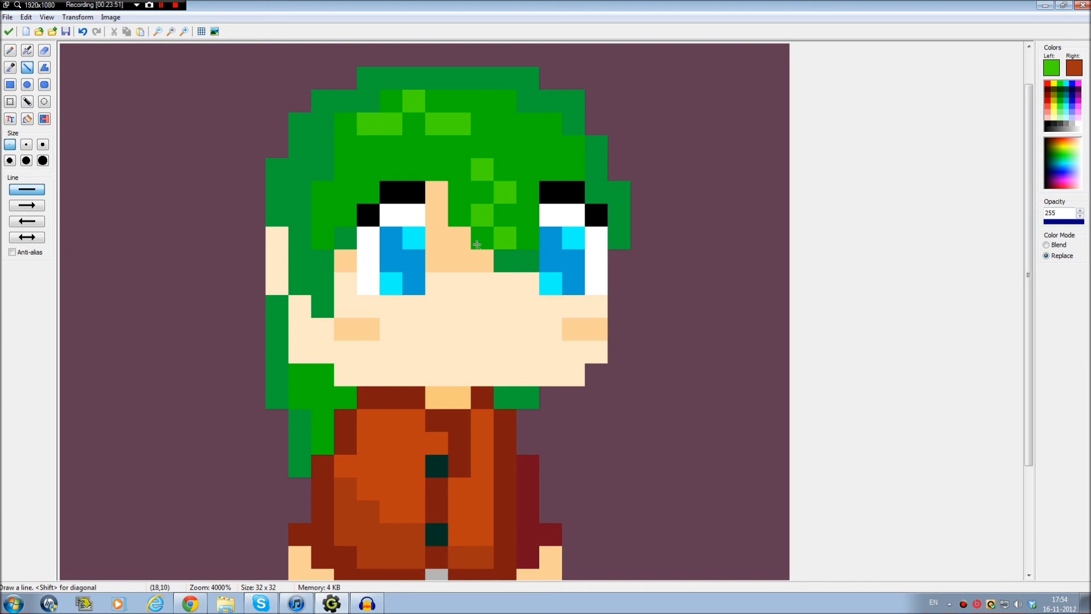
pyautogui.click(436, 103)
# Cover several fringe highlight pixels with the darker hair green
pyautogui.press('k')
pyautogui.click(529, 173)
pyautogui.click(503, 189)
pyautogui.press('k')
pyautogui.click(501, 186)
pyautogui.press('k')
pyautogui.click(495, 169)
pyautogui.click(490, 171)
# Draw a bright-green highlight running down the fringe
pyautogui.press('k')
pyautogui.click(509, 229)
pyautogui.moveTo(522, 222); pyautogui.dragTo(523, 239)
pyautogui.click(503, 192)
pyautogui.click(483, 171)
# Paint the stray bright fringe pixels back over with the dark hair green
pyautogui.press('k')
pyautogui.click(492, 198)
pyautogui.click(482, 215)
pyautogui.click(505, 233)
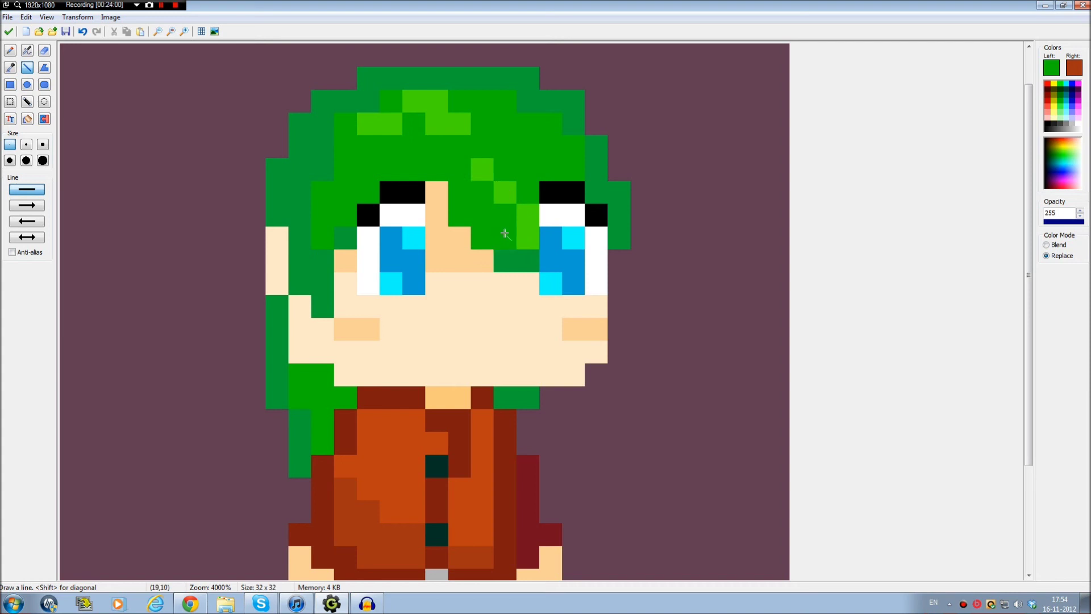
pyautogui.keyDown('ctrl'); pyautogui.click(495, 215); pyautogui.keyUp('ctrl')
pyautogui.click(523, 215)
pyautogui.click(504, 192)
pyautogui.click(480, 170)
# Redraw a short up-left diagonal highlight in the fringe and cover its lowest pixel with hair green
pyautogui.press('k')
pyautogui.click(527, 232)
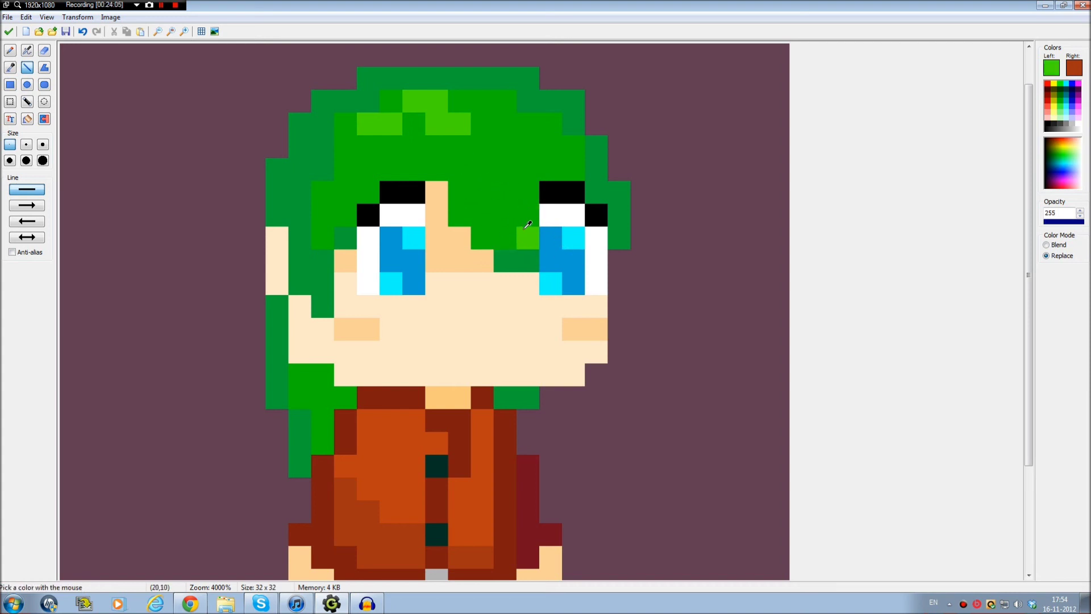
pyautogui.click(499, 207)
pyautogui.click(485, 195)
pyautogui.press('k')
pyautogui.click(526, 211)
pyautogui.click(527, 237)
pyautogui.press('k')
pyautogui.click(497, 203)
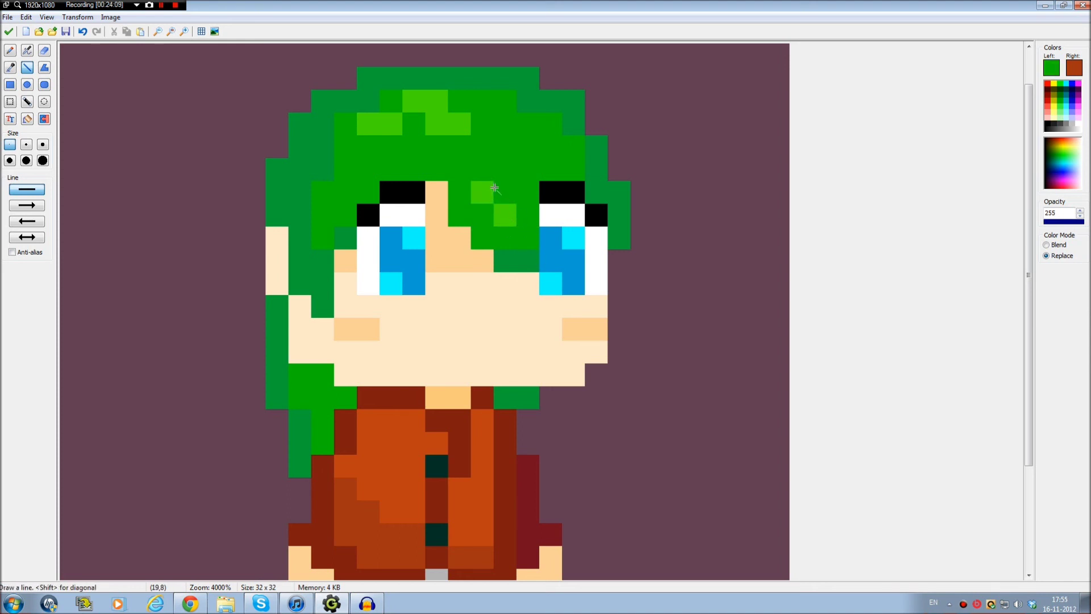
# Try tan shading lines under the eyes and on the cheeks, then undo them
pyautogui.scroll(-3, 527, 302)
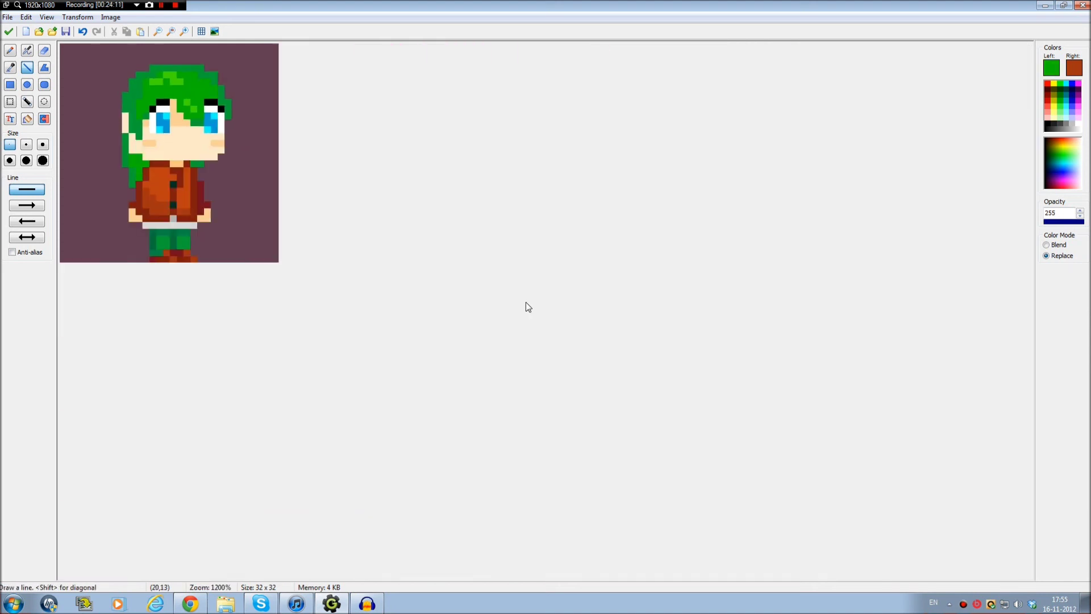
pyautogui.scroll(2, 526, 300)
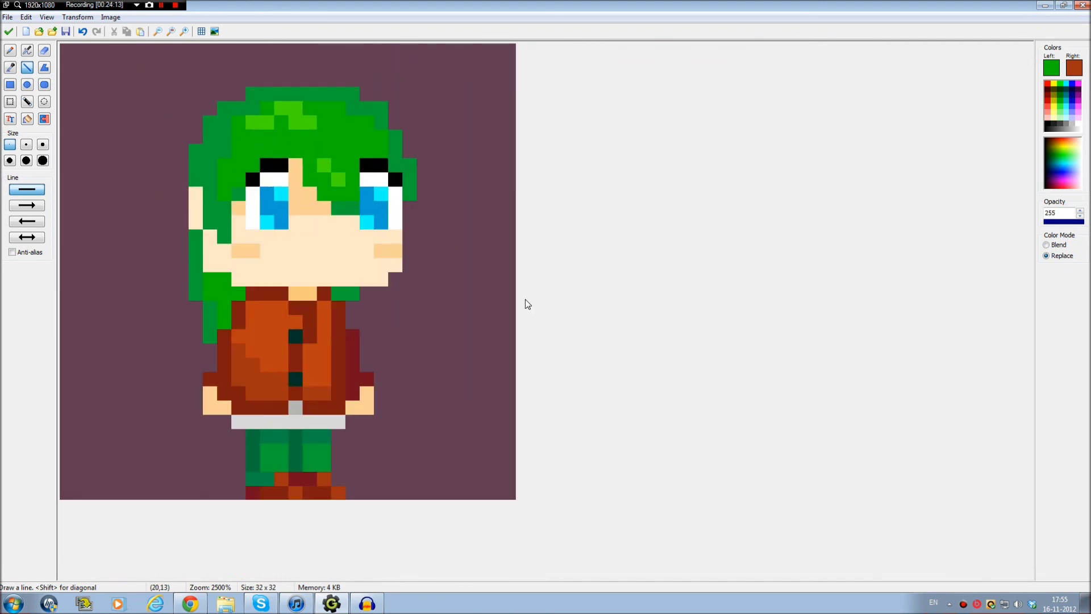
pyautogui.scroll(1, 525, 299)
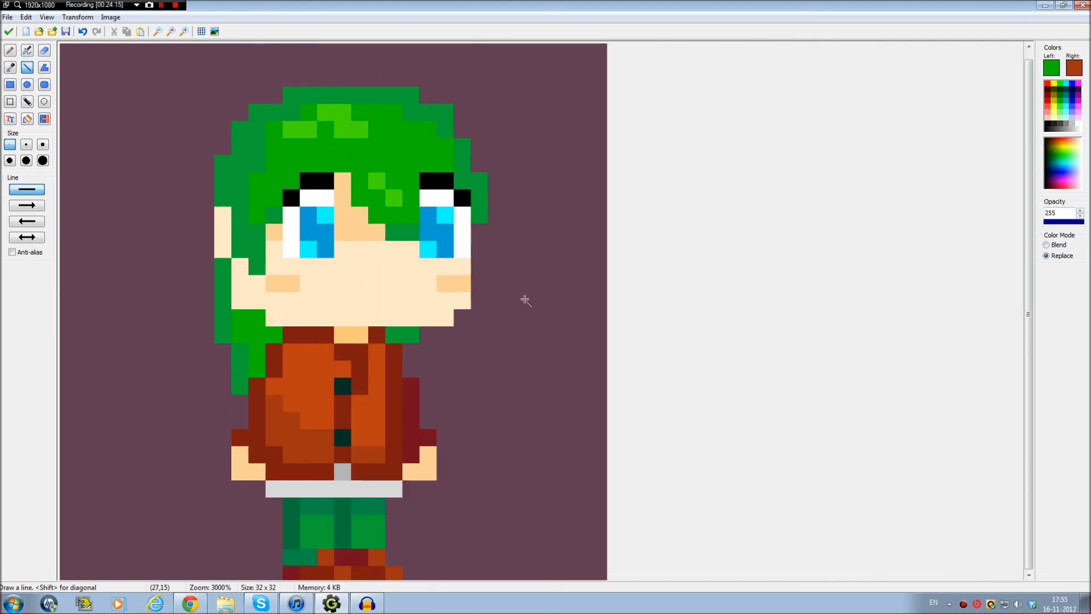
pyautogui.scroll(2, 525, 300)
pyautogui.keyDown('ctrl'); pyautogui.click(453, 236); pyautogui.keyUp('ctrl')
pyautogui.keyDown('ctrl'); pyautogui.click(451, 250); pyautogui.keyUp('ctrl')
pyautogui.moveTo(453, 236); pyautogui.dragTo(496, 236)
pyautogui.moveTo(676, 236); pyautogui.dragTo(733, 230)
pyautogui.moveTo(559, 258); pyautogui.dragTo(536, 291)
pyautogui.click(538, 306)
pyautogui.moveTo(618, 257)
pyautogui.mouseDown()
pyautogui.moveTo(628, 251)
pyautogui.moveTo(645, 307)
pyautogui.mouseUp()
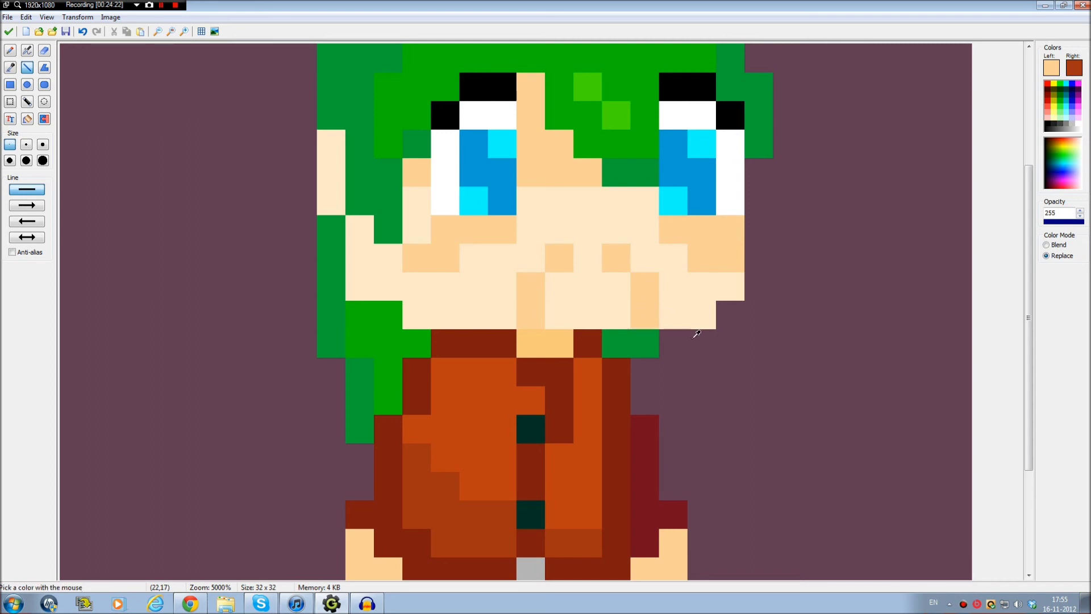
pyautogui.hotkey('ctrl', 'z')
pyautogui.hotkey('ctrl', 'z')
pyautogui.hotkey('ctrl', 'z')
pyautogui.hotkey('ctrl', 'z')
pyautogui.hotkey('ctrl', 'z')
# Darken the hair columns beside the left cheek with the darker green
pyautogui.scroll(-1, 687, 339)
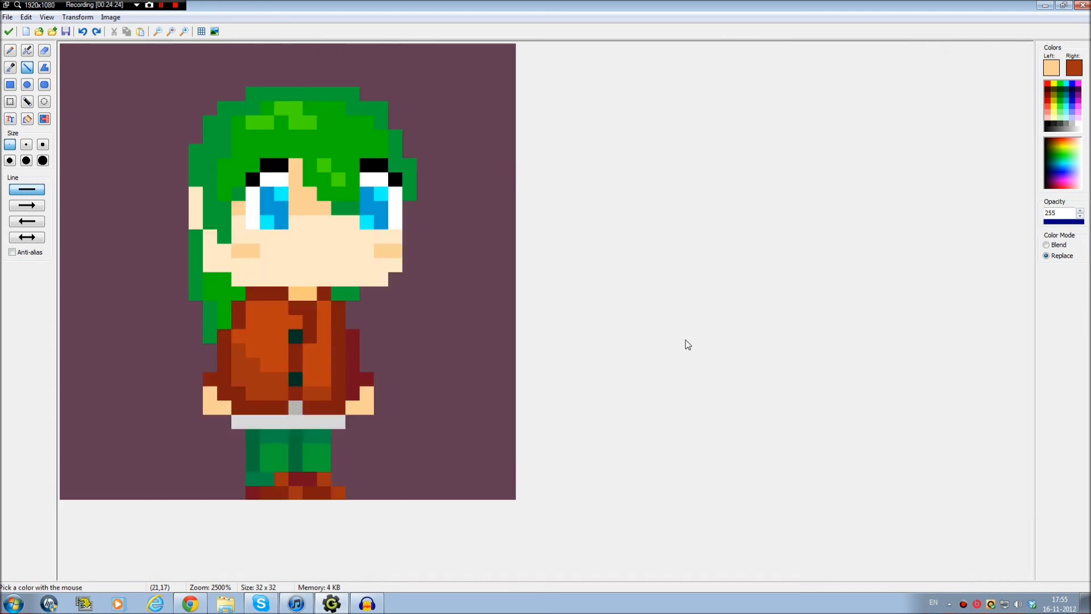
pyautogui.scroll(-1, 653, 340)
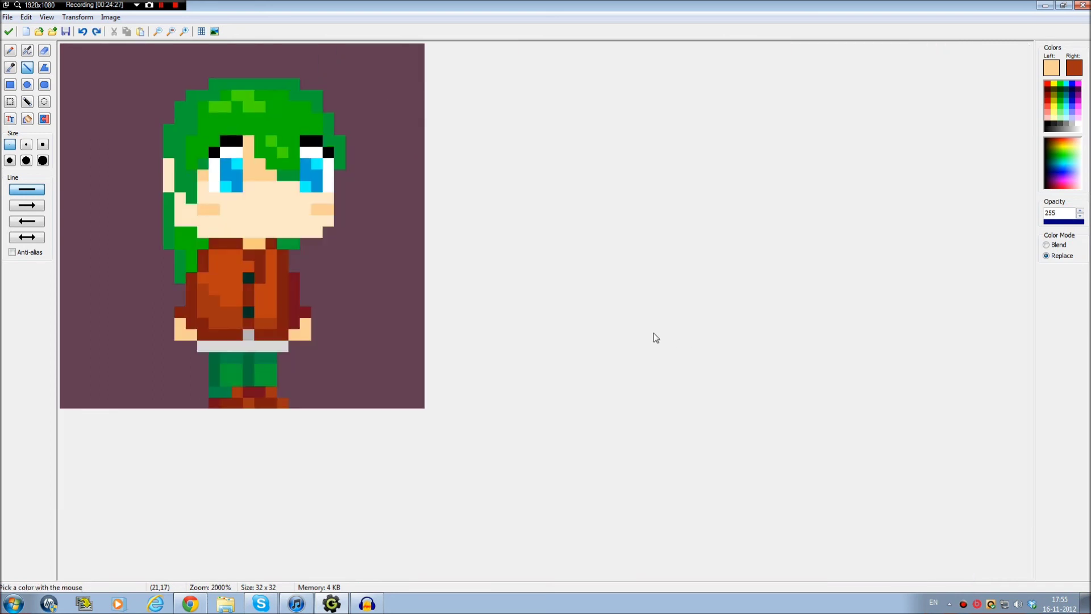
pyautogui.scroll(4, 279, 273)
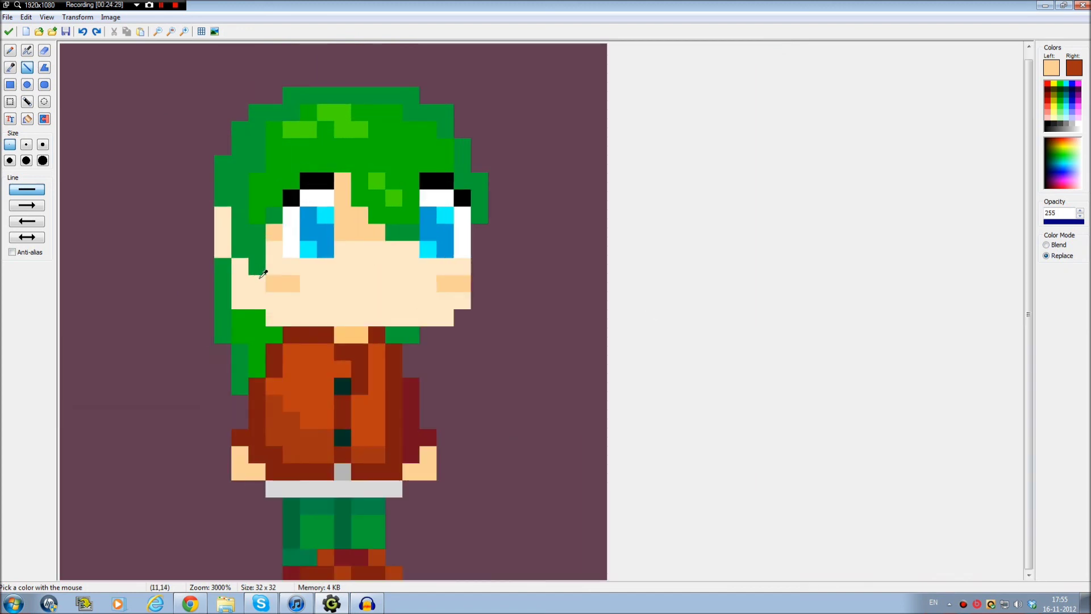
pyautogui.click(350, 340)
pyautogui.moveTo(369, 324); pyautogui.dragTo(367, 370)
pyautogui.keyDown('alt'); pyautogui.click(341, 326); pyautogui.keyUp('alt')
pyautogui.moveTo(355, 315); pyautogui.dragTo(360, 381)
pyautogui.click(392, 328)
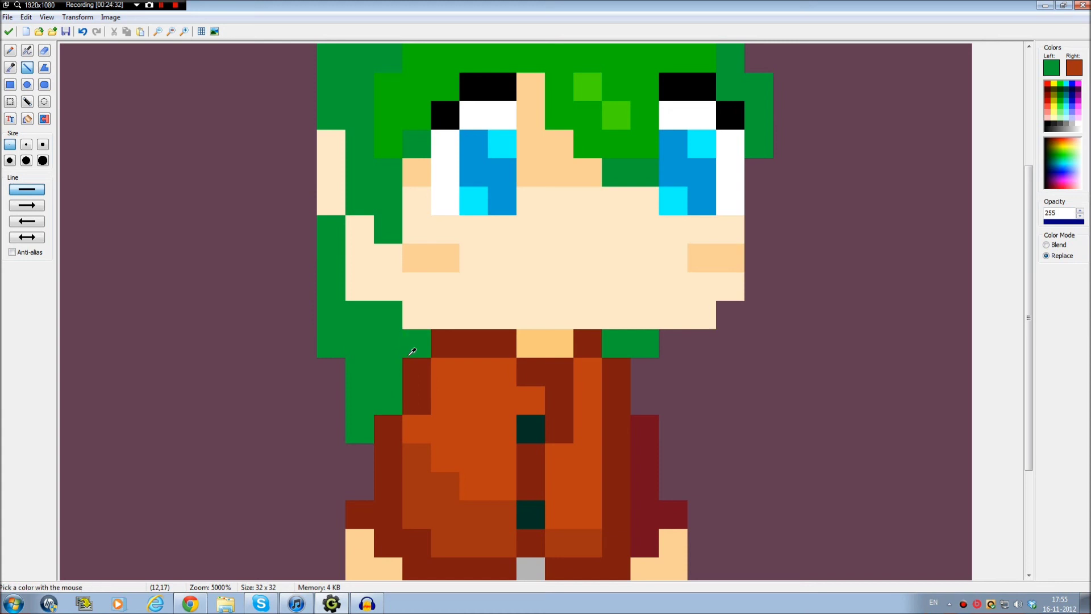
pyautogui.scroll(-3, 408, 357)
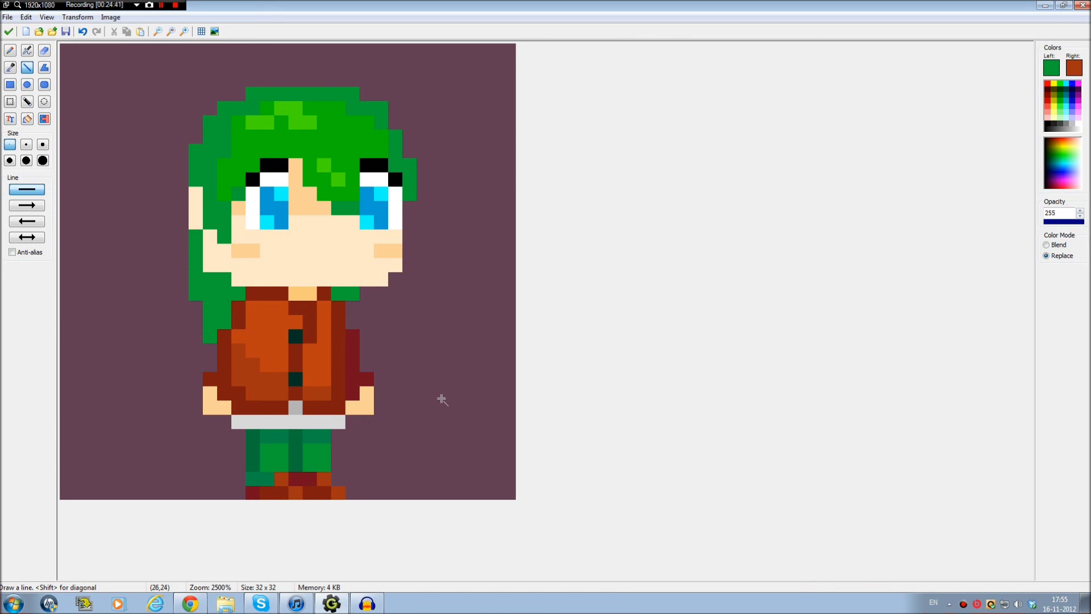
pyautogui.scroll(3, 441, 397)
# Paint the eyelid top rows hair green and the eye whites' top rows black on both eyes
pyautogui.keyDown('ctrl'); pyautogui.click(453, 276); pyautogui.keyUp('ctrl')
pyautogui.keyDown('ctrl'); pyautogui.rightClick(436, 232); pyautogui.keyUp('ctrl')
pyautogui.rightClick(465, 254)
pyautogui.rightClick(490, 255)
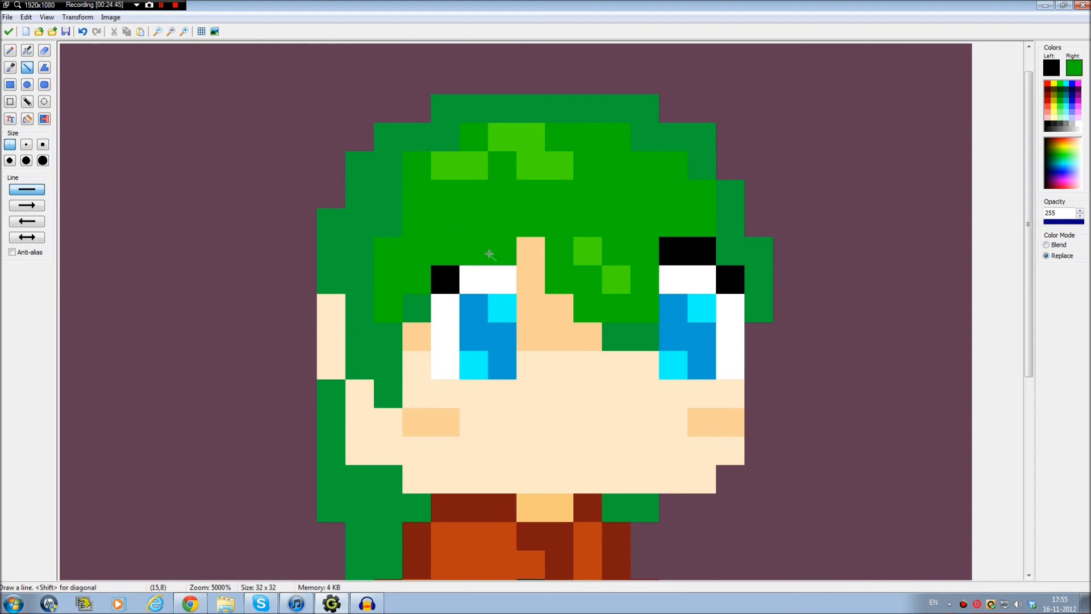
pyautogui.rightClick(673, 252)
pyautogui.rightClick(697, 253)
pyautogui.click(695, 283)
pyautogui.click(674, 280)
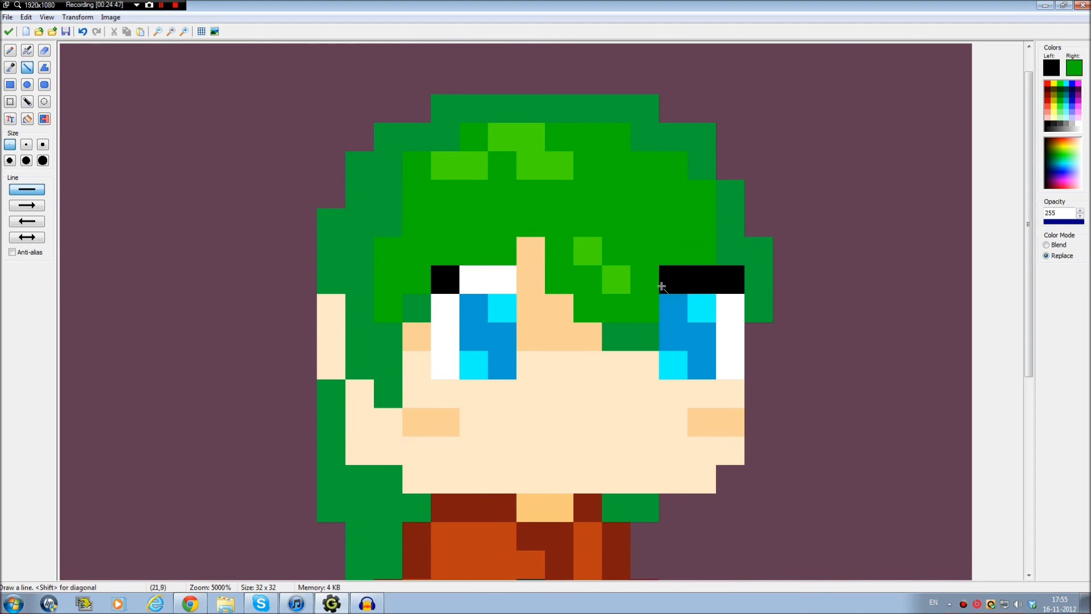
pyautogui.click(463, 283)
pyautogui.click(503, 280)
# Compare the lowered lids using undo and redo, then place a two-pixel black mouth
pyautogui.scroll(-2, 527, 322)
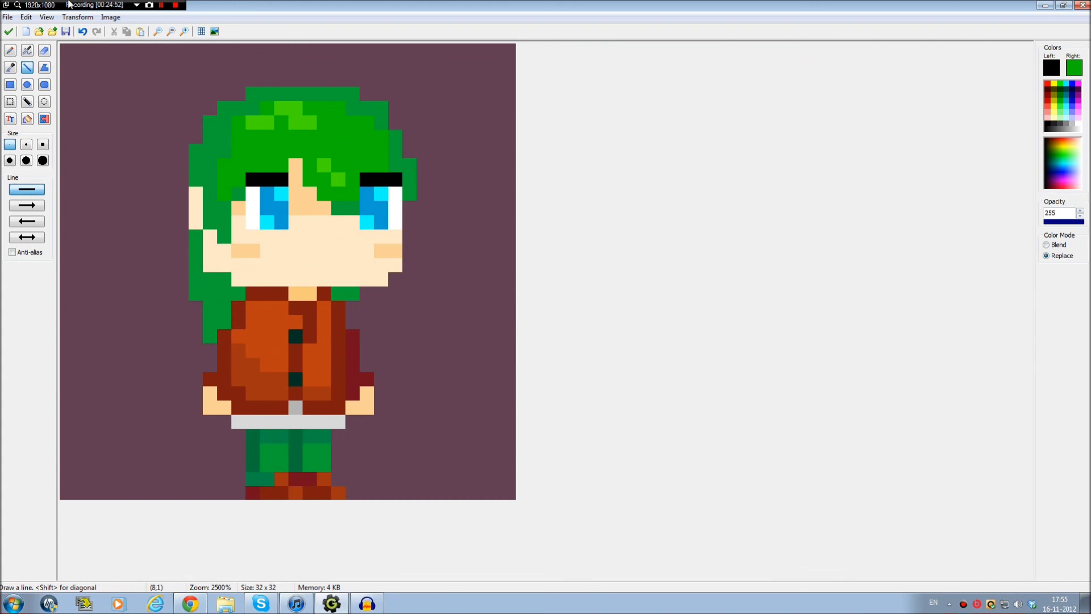
pyautogui.click(82, 32)
pyautogui.click(82, 31)
pyautogui.click(82, 32)
pyautogui.click(83, 32)
pyautogui.click(82, 32)
pyautogui.click(82, 32)
pyautogui.click(83, 32)
pyautogui.click(83, 32)
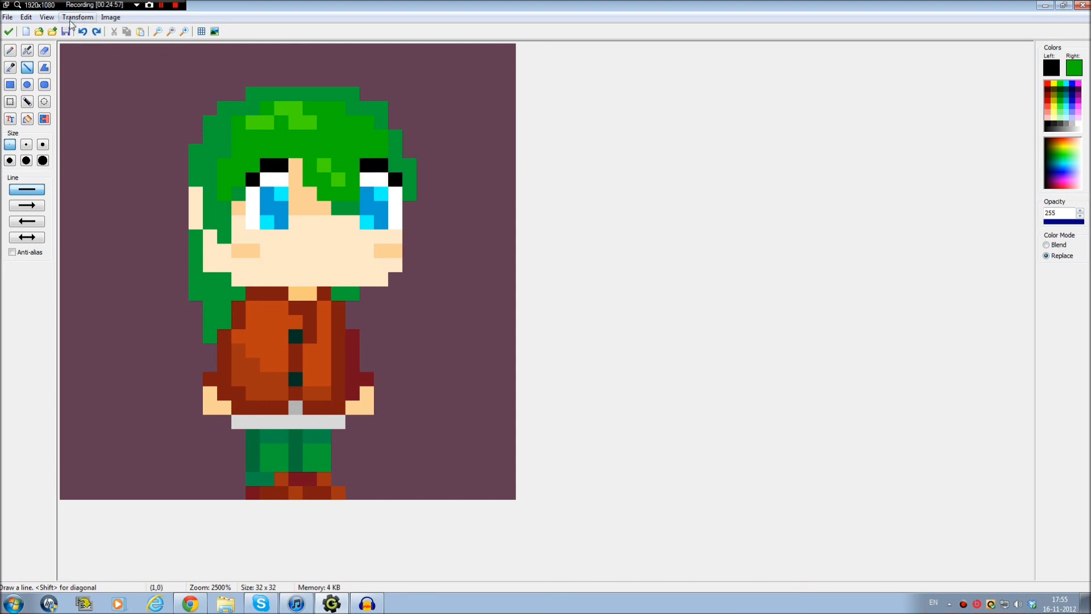
pyautogui.click(96, 32)
pyautogui.click(96, 32)
pyautogui.click(96, 32)
pyautogui.click(97, 32)
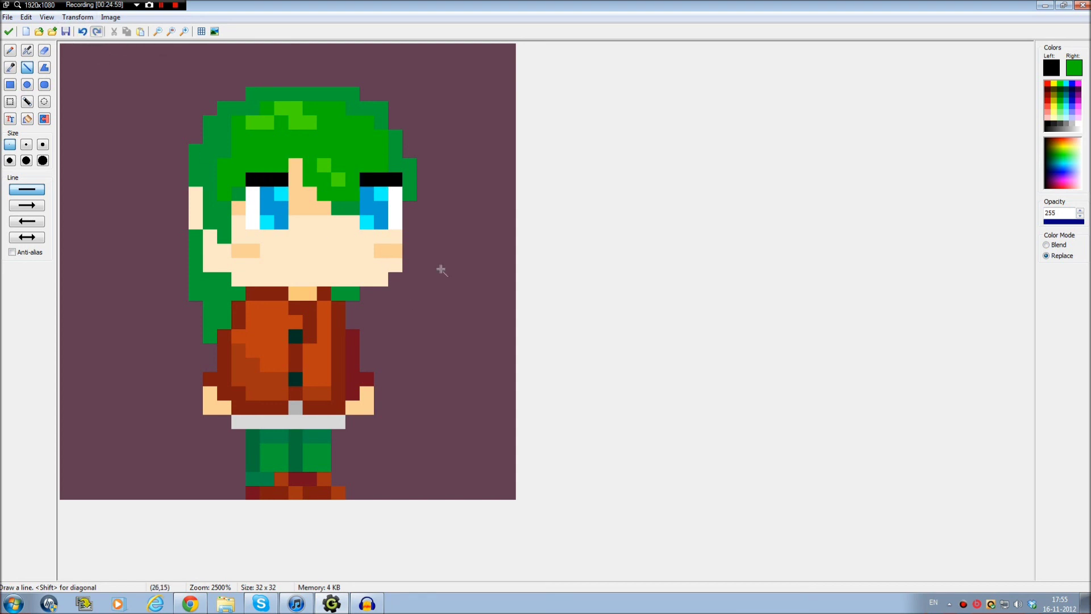
pyautogui.click(310, 251)
pyautogui.click(324, 252)
# Replace the two-pixel mouth with a flat three-pixel black mouth
pyautogui.hotkey('ctrl', 'z')
pyautogui.moveTo(327, 245); pyautogui.dragTo(339, 251)
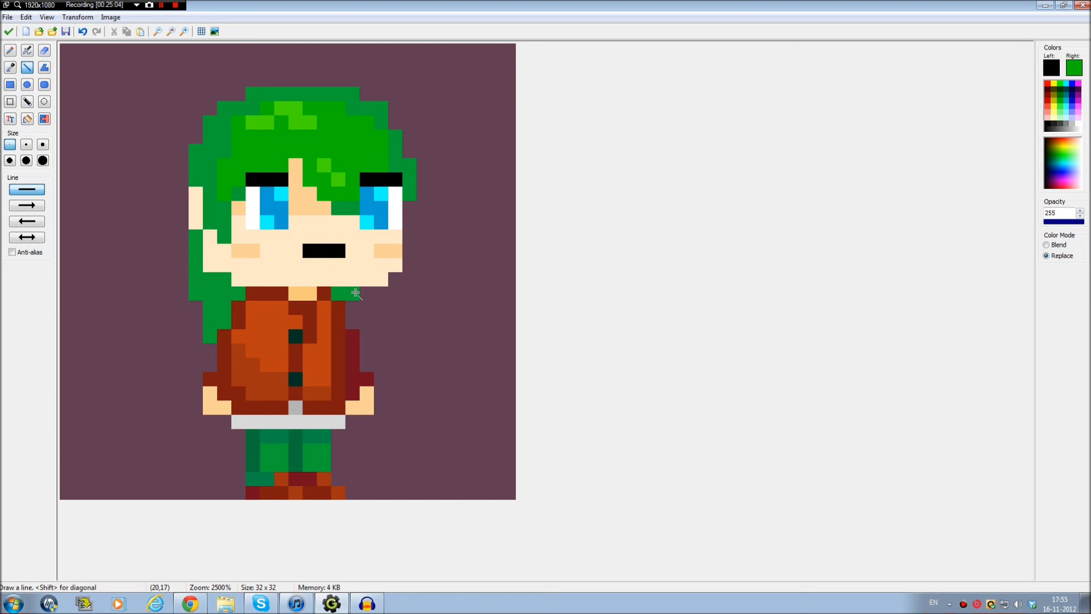
pyautogui.scroll(3, 404, 231)
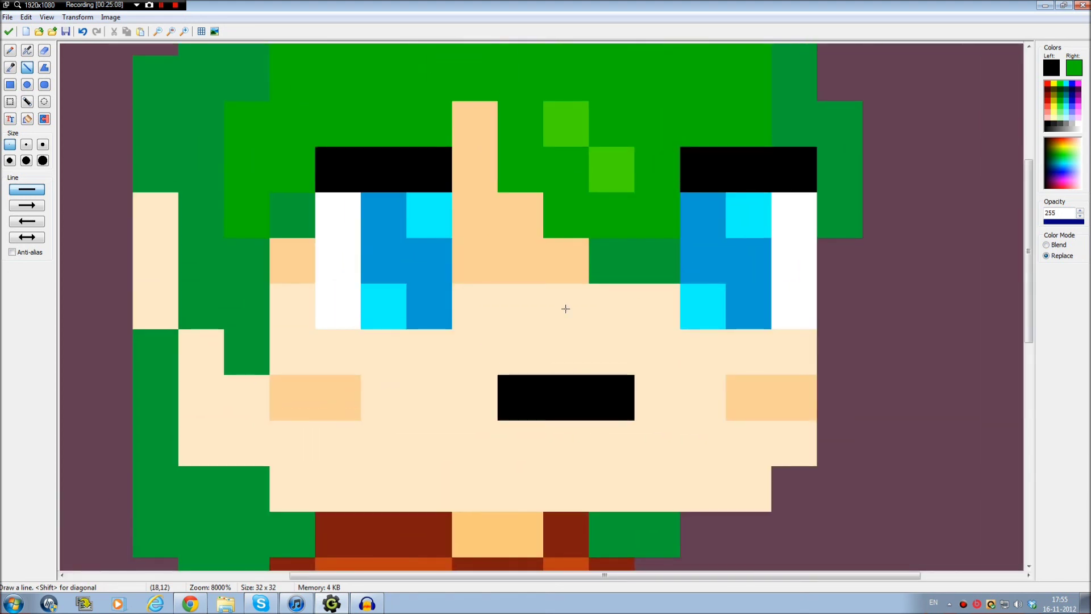
pyautogui.scroll(1, 565, 309)
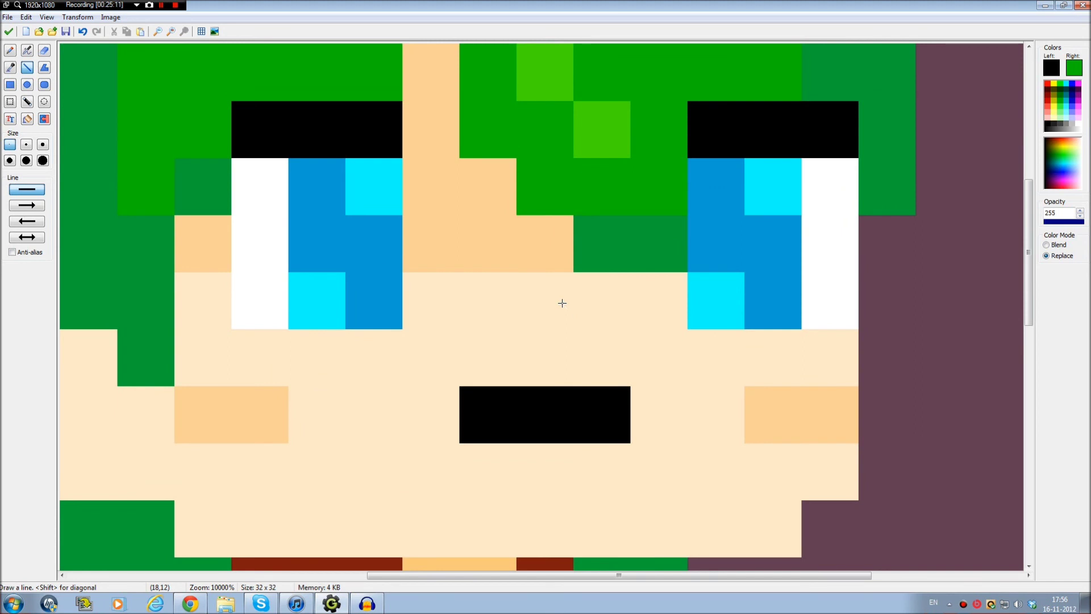
# Swap the flat mouth for a cat-like mouth with diagonal ends and a raised middle pixel
pyautogui.hotkey('ctrl', 'z')
pyautogui.hotkey('ctrl', 'z')
pyautogui.moveTo(434, 360); pyautogui.dragTo(369, 412)
pyautogui.moveTo(419, 451); pyautogui.dragTo(474, 464)
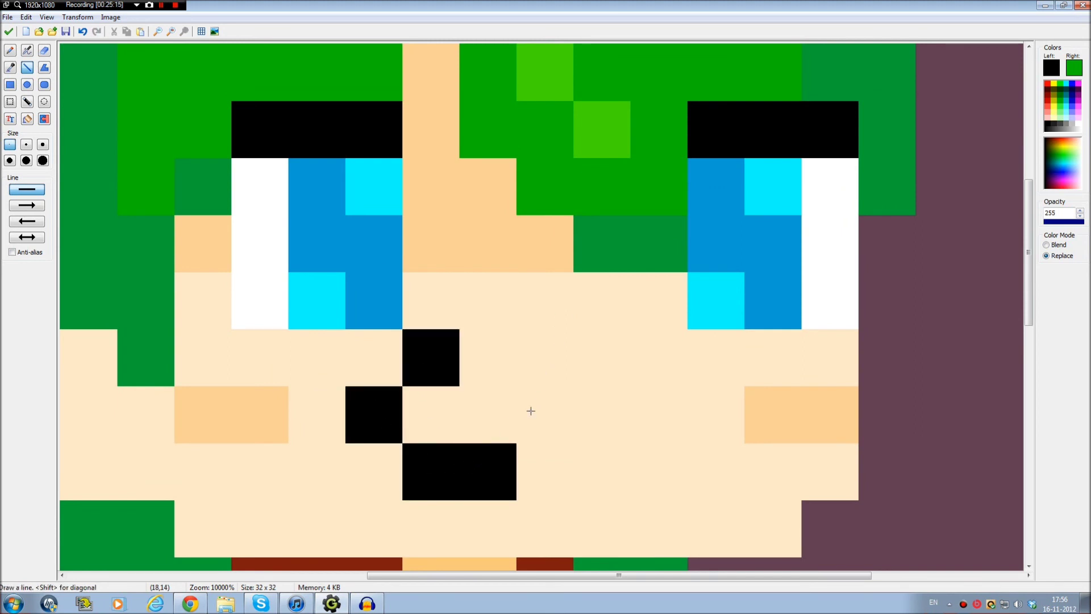
pyautogui.click(526, 411)
pyautogui.moveTo(602, 466); pyautogui.dragTo(658, 469)
pyautogui.moveTo(706, 434); pyautogui.dragTo(677, 380)
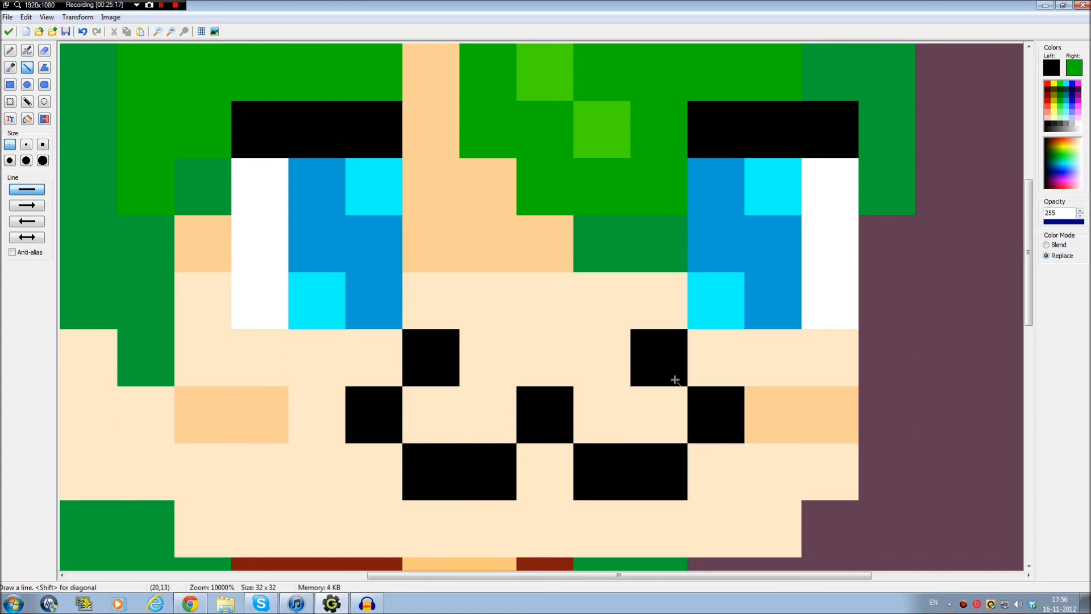
pyautogui.scroll(-3, 647, 426)
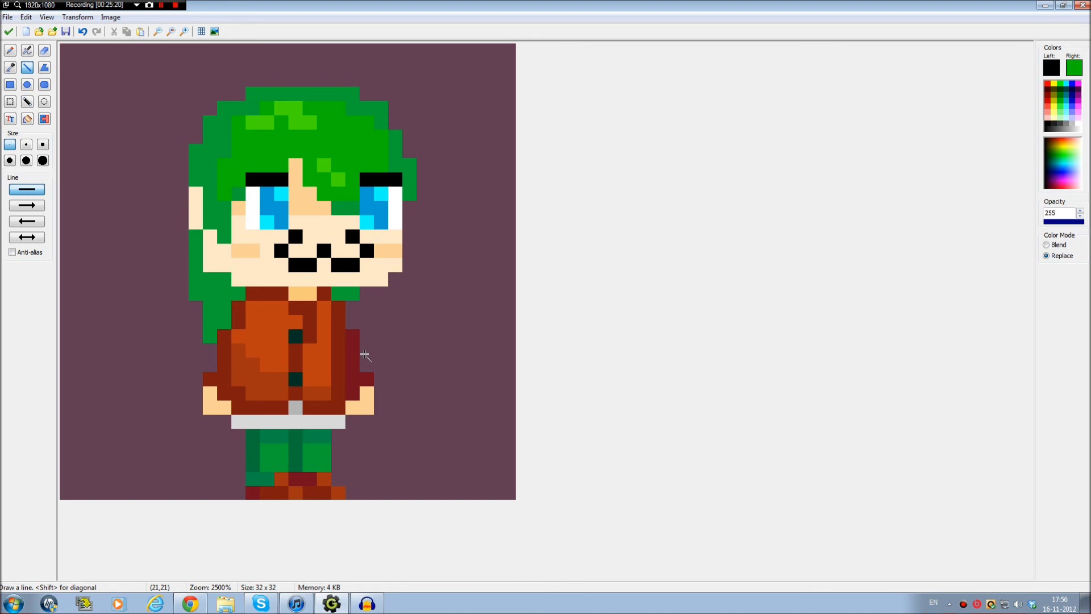
pyautogui.scroll(4, 365, 354)
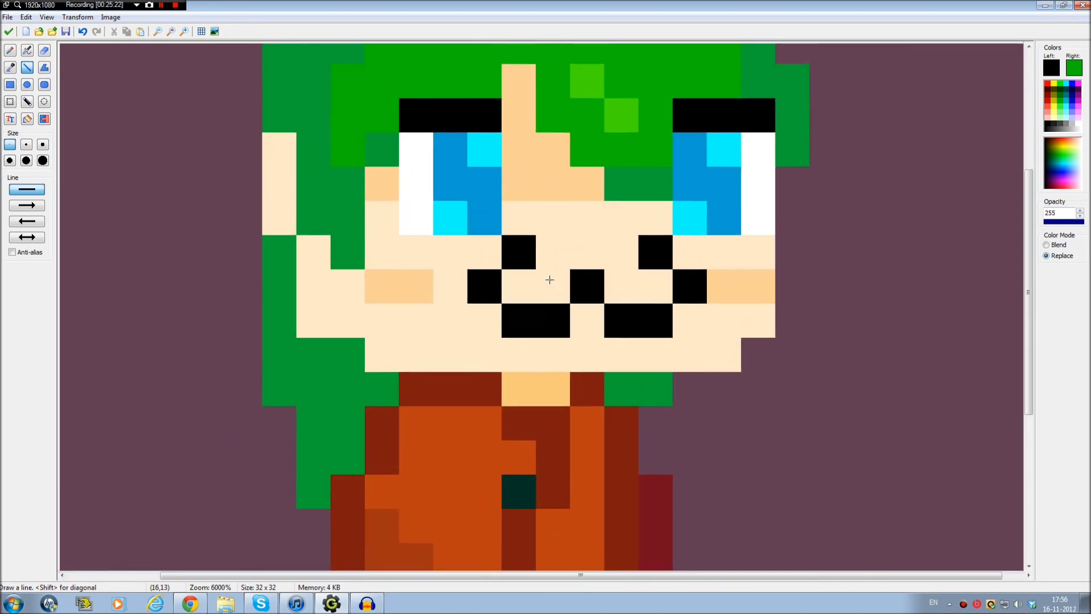
pyautogui.scroll(2, 519, 388)
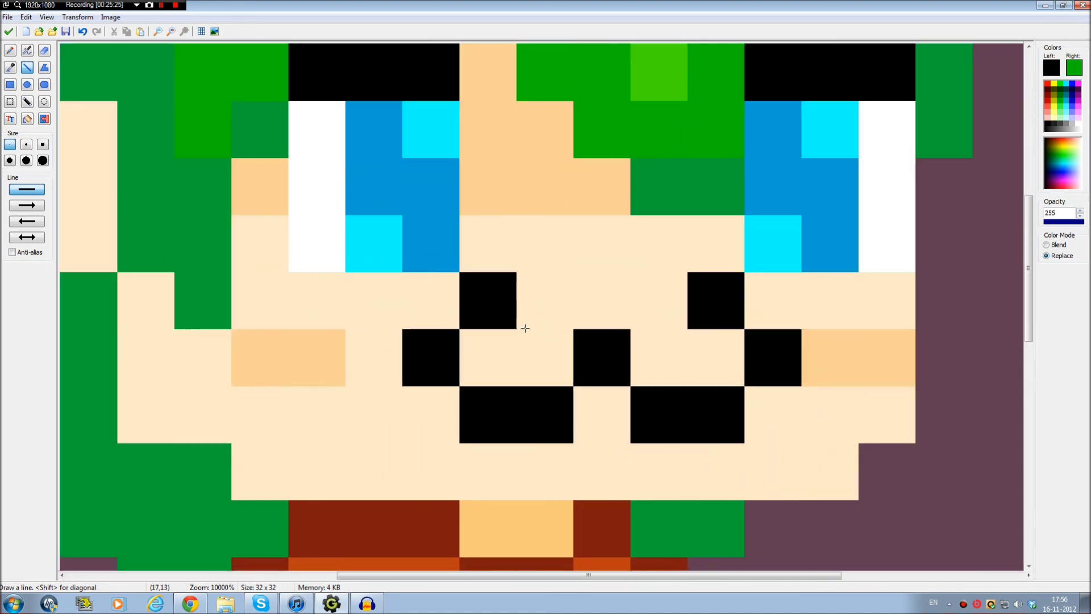
pyautogui.moveTo(570, 323); pyautogui.dragTo(537, 366)
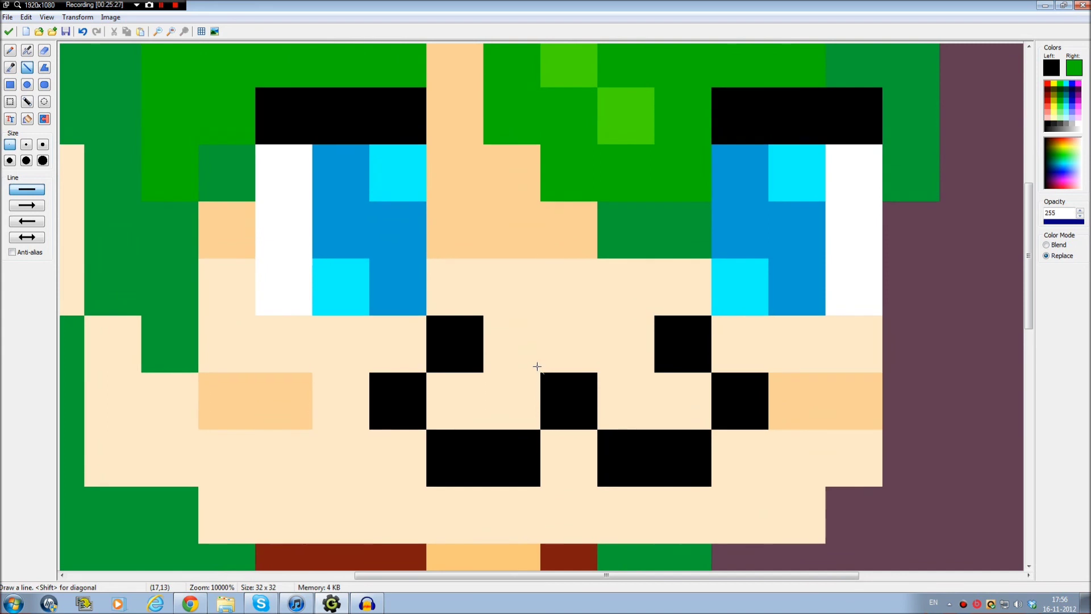
pyautogui.scroll(1, 537, 366)
pyautogui.scroll(-3, 537, 366)
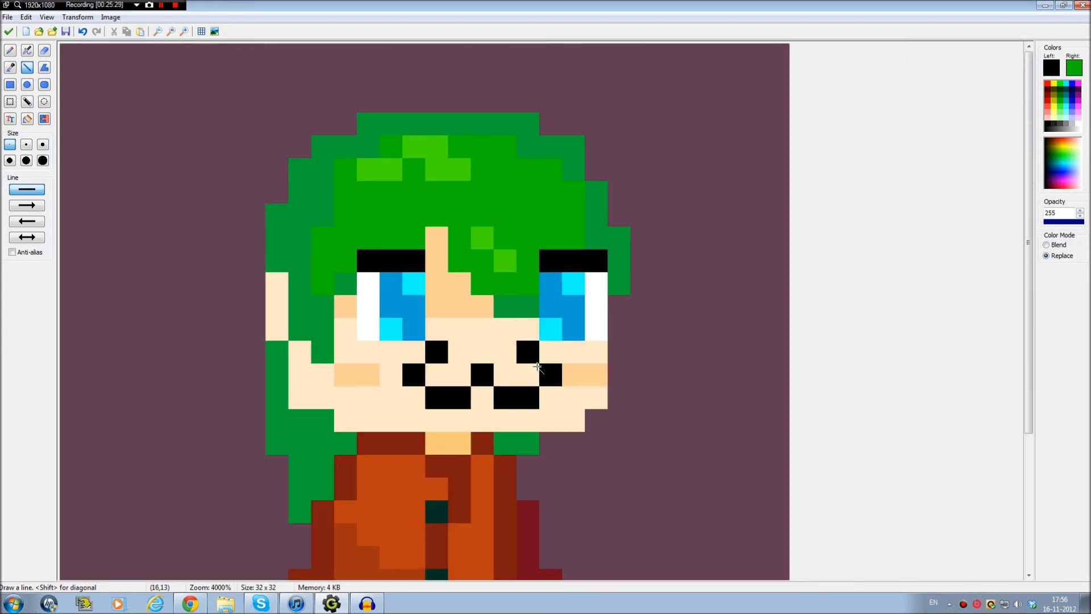
pyautogui.scroll(1, 537, 367)
pyautogui.scroll(2, 537, 367)
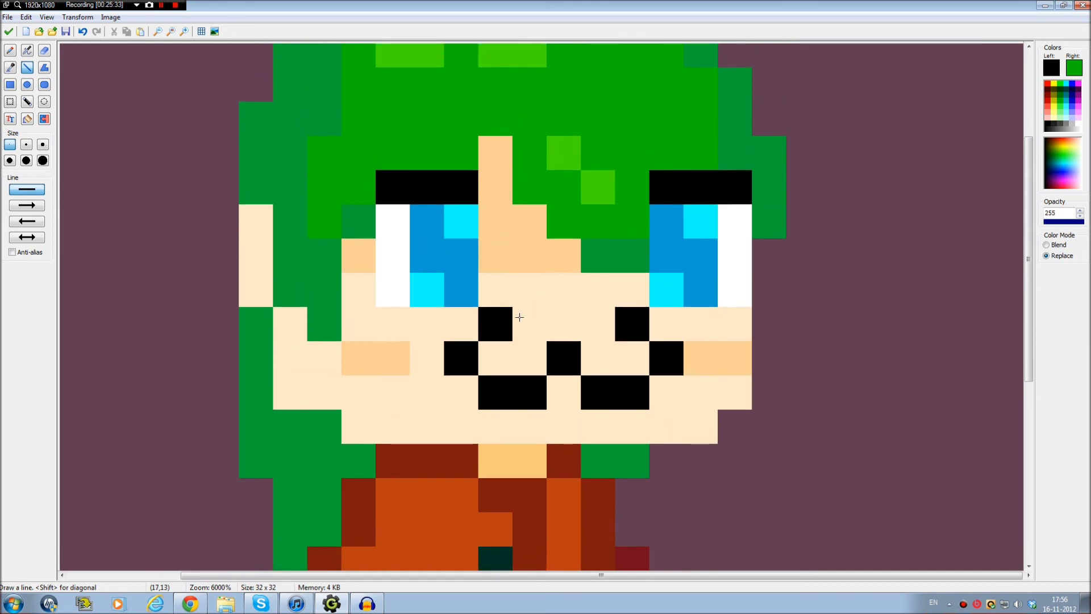
# Undo the cat mouth and try a two-pixel flat mouth, then a small three-pixel mouth
pyautogui.hotkey('ctrl', 'z')
pyautogui.hotkey('ctrl', 'z')
pyautogui.hotkey('ctrl', 'z')
pyautogui.hotkey('ctrl', 'z')
pyautogui.hotkey('ctrl', 'z')
pyautogui.hotkey('ctrl', 'z')
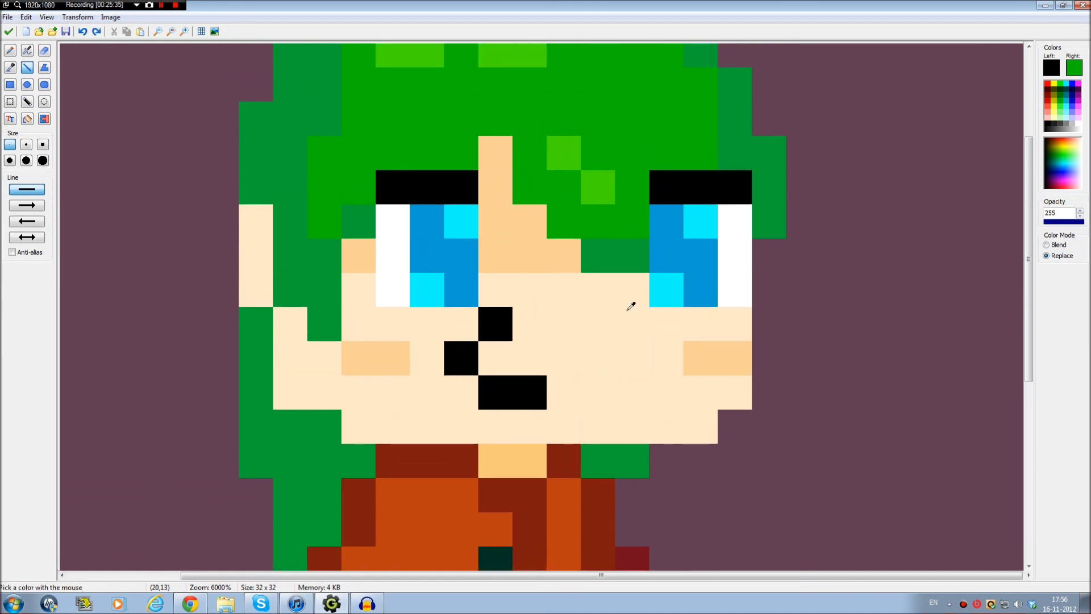
pyautogui.moveTo(529, 324); pyautogui.dragTo(603, 325)
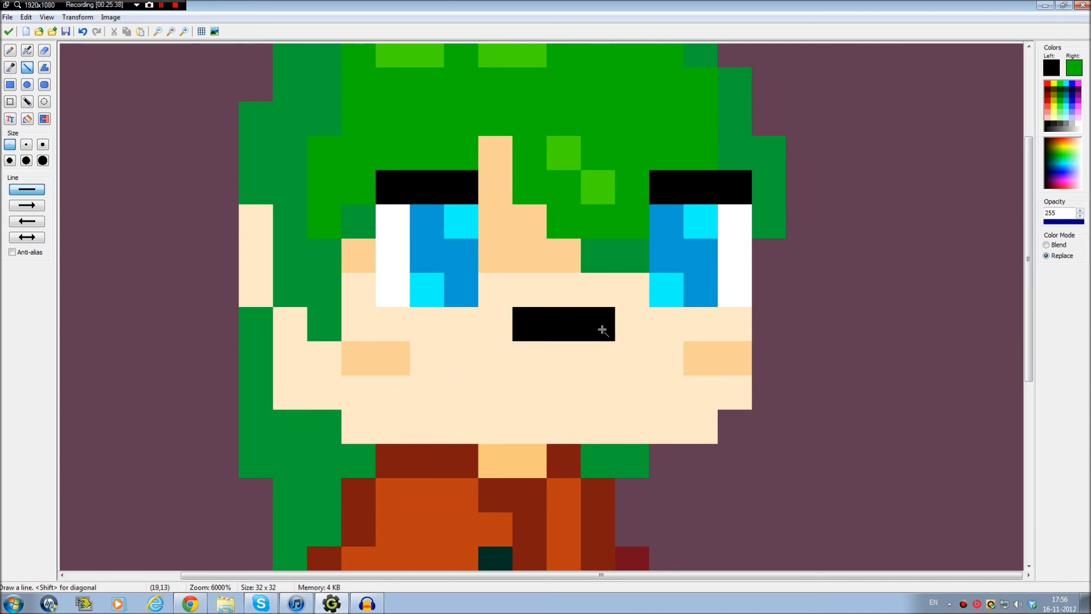
pyautogui.hotkey('ctrl', 'z')
pyautogui.click(573, 396)
pyautogui.click(540, 361)
pyautogui.click(600, 360)
pyautogui.hotkey('ctrl', 'z')
pyautogui.hotkey('ctrl', 'z')
# Try a wider mouth of scattered pixels, then undo all mouth pixels and the eyelid change
pyautogui.click(532, 392)
pyautogui.click(485, 356)
pyautogui.click(613, 359)
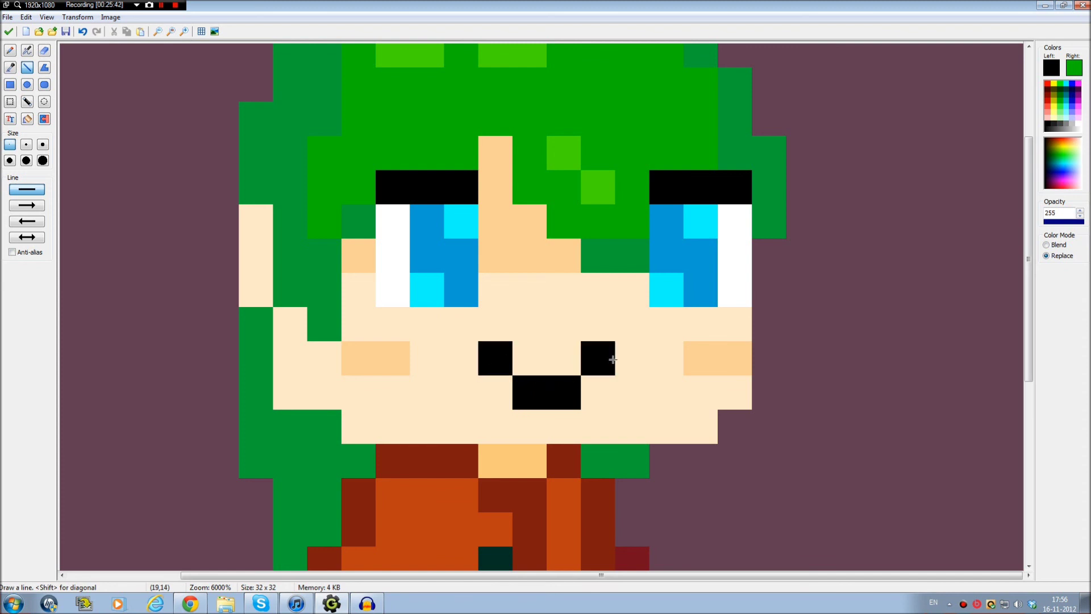
pyautogui.scroll(-2, 616, 394)
pyautogui.scroll(1, 616, 394)
pyautogui.hotkey('ctrl', 'z')
pyautogui.click(616, 394)
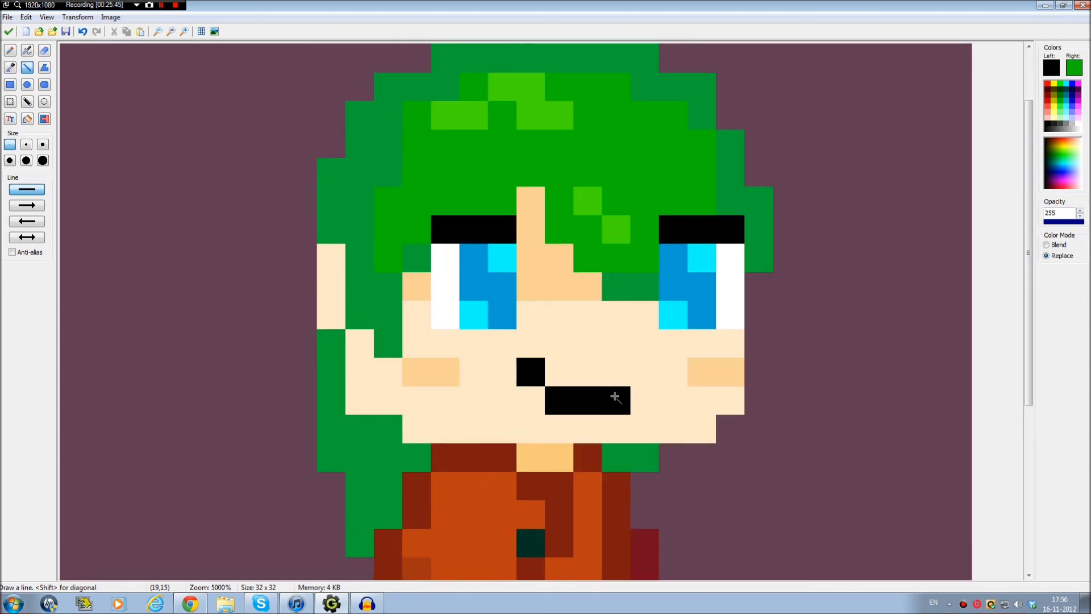
pyautogui.click(635, 378)
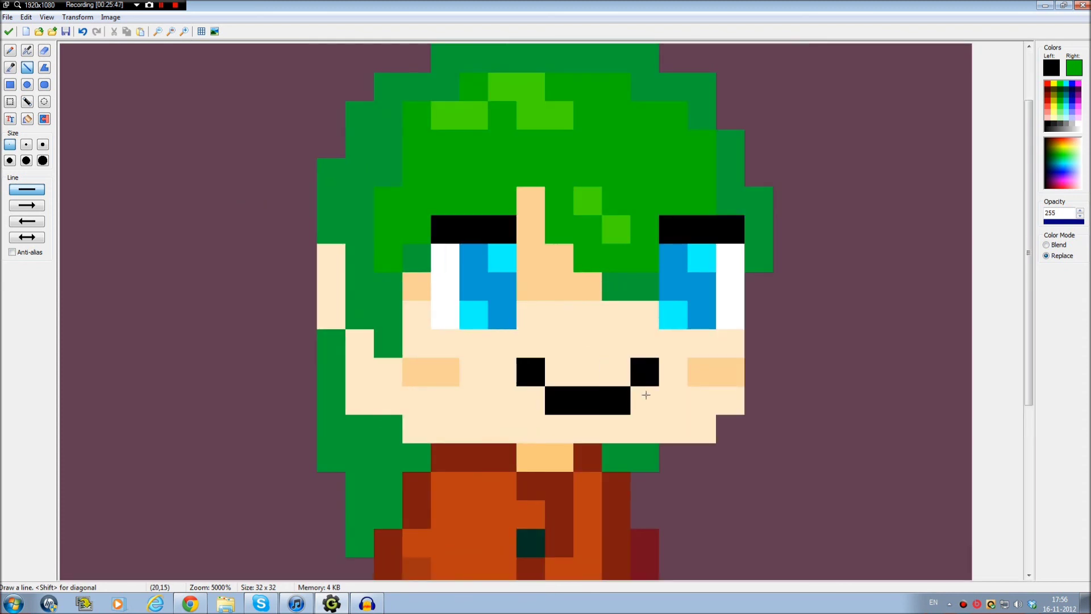
pyautogui.click(642, 396)
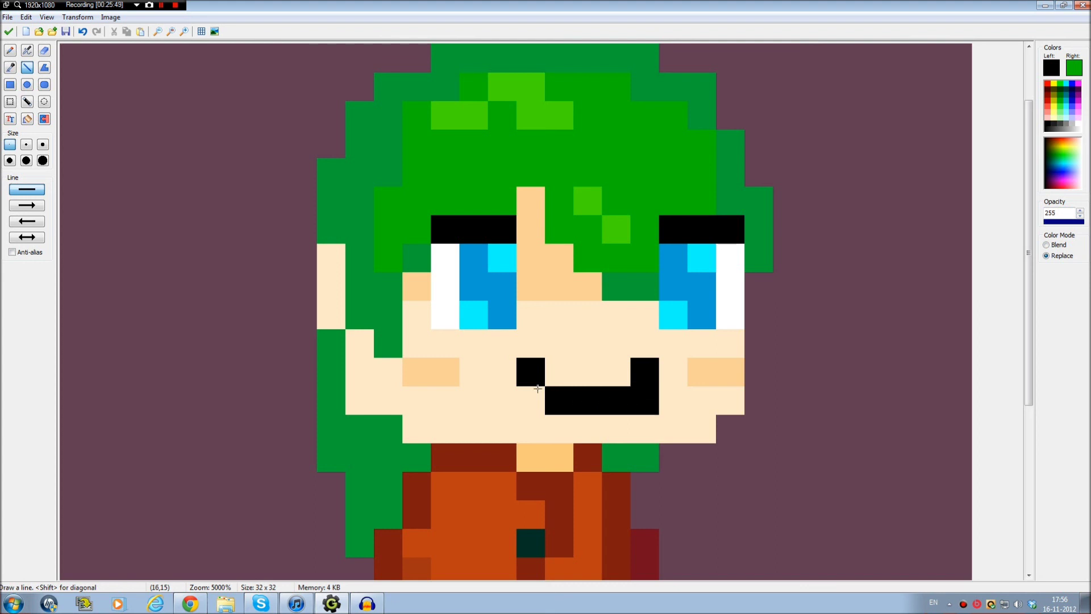
pyautogui.click(538, 391)
pyautogui.hotkey('ctrl', 'z')
pyautogui.hotkey('ctrl', 'z')
pyautogui.hotkey('ctrl', 'z')
pyautogui.hotkey('ctrl', 'z')
pyautogui.hotkey('ctrl', 'z')
pyautogui.hotkey('ctrl', 'z')
pyautogui.hotkey('ctrl', 'z')
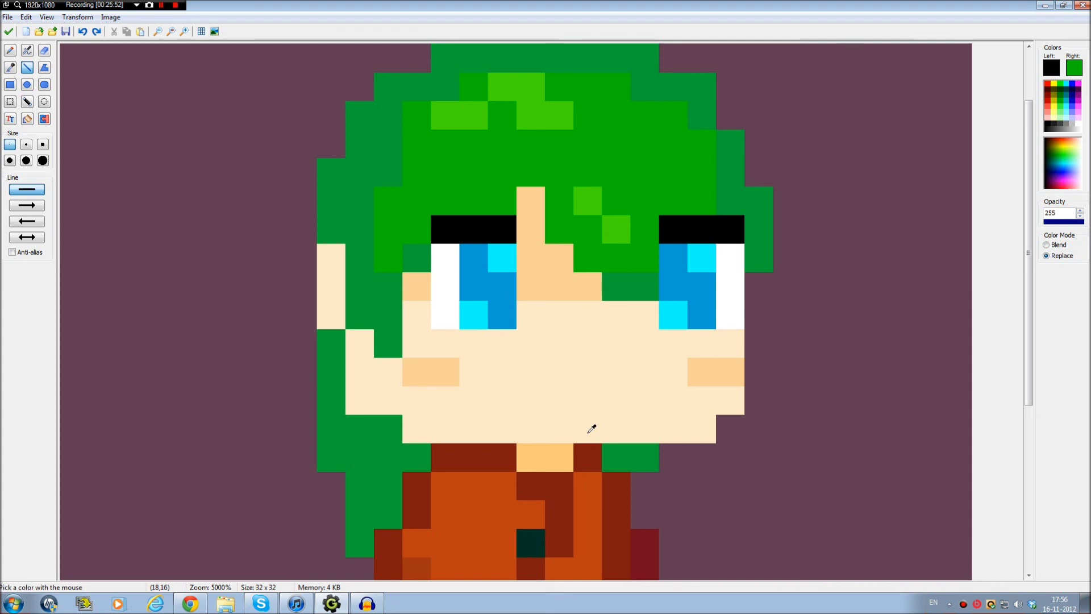
pyautogui.hotkey('ctrl', 'z')
pyautogui.hotkey('ctrl', 'z')
pyautogui.hotkey('ctrl', 'z')
pyautogui.hotkey('ctrl', 'z')
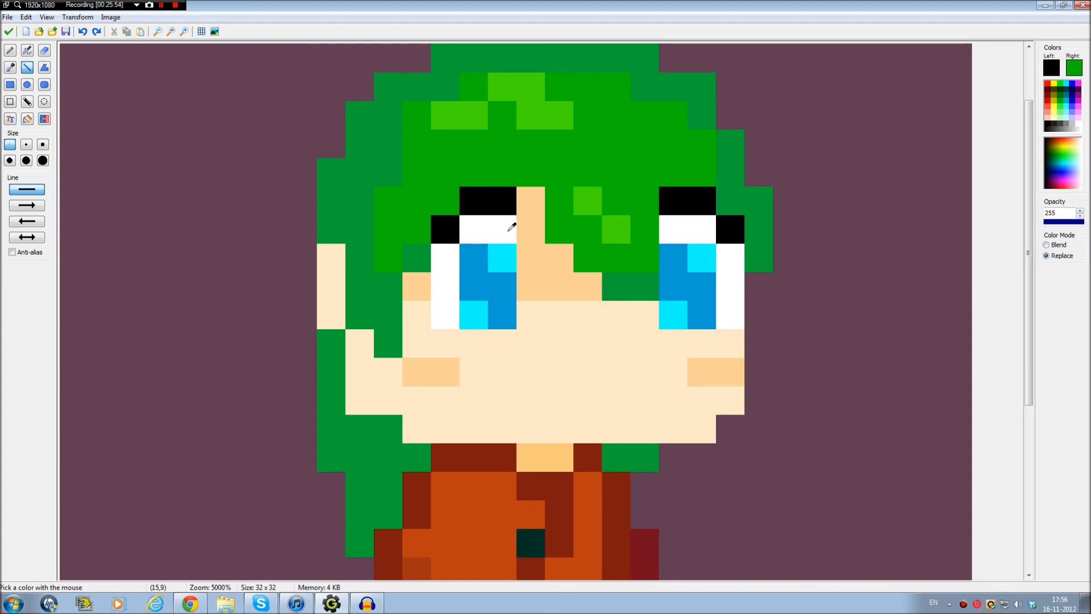
# Zoom the view in and out to inspect the whole sprite
pyautogui.scroll(-6, 556, 351)
pyautogui.scroll(2, 168, 180)
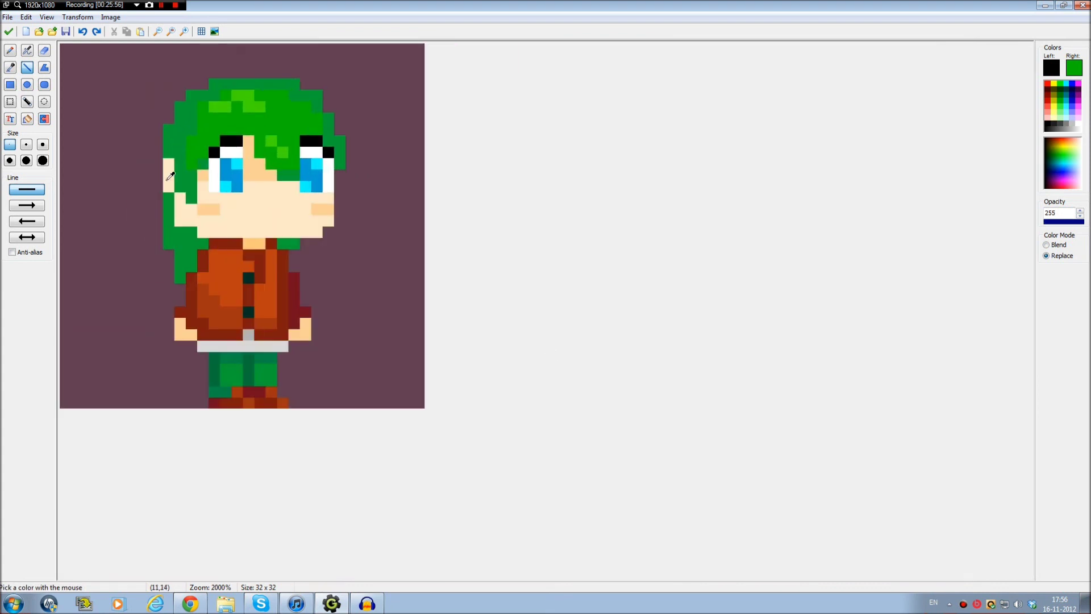
pyautogui.scroll(-1, 170, 176)
pyautogui.scroll(1, 170, 176)
pyautogui.scroll(1, 170, 176)
pyautogui.scroll(-1, 170, 175)
pyautogui.scroll(1, 170, 175)
pyautogui.scroll(-1, 170, 176)
pyautogui.scroll(1, 395, 337)
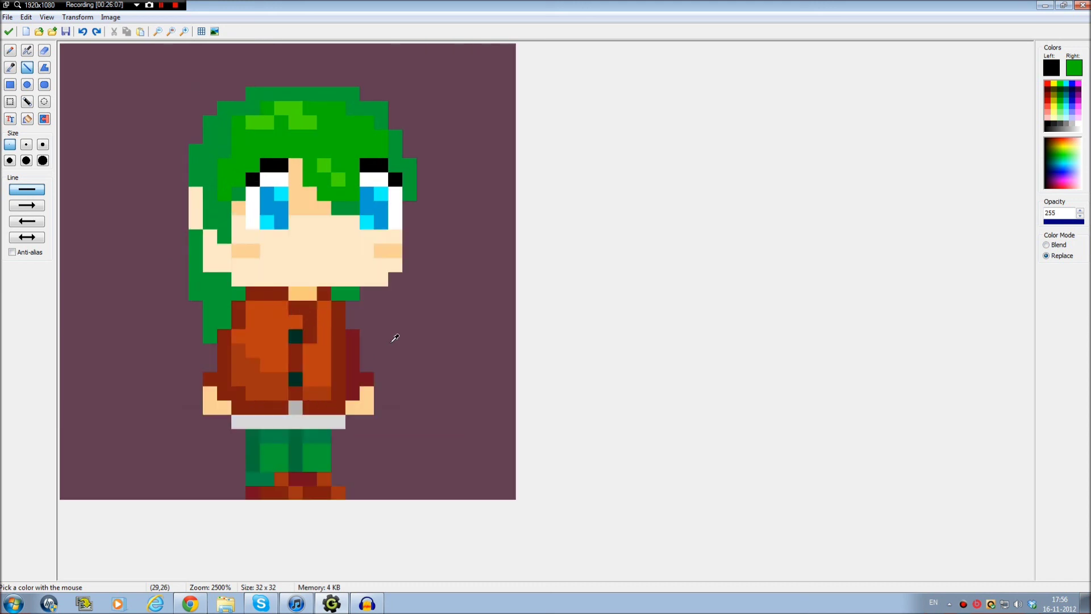
pyautogui.scroll(1, 395, 338)
# Make a brighter, yellower orange from the jacket's orange as the drawing colour
pyautogui.click(307, 364)
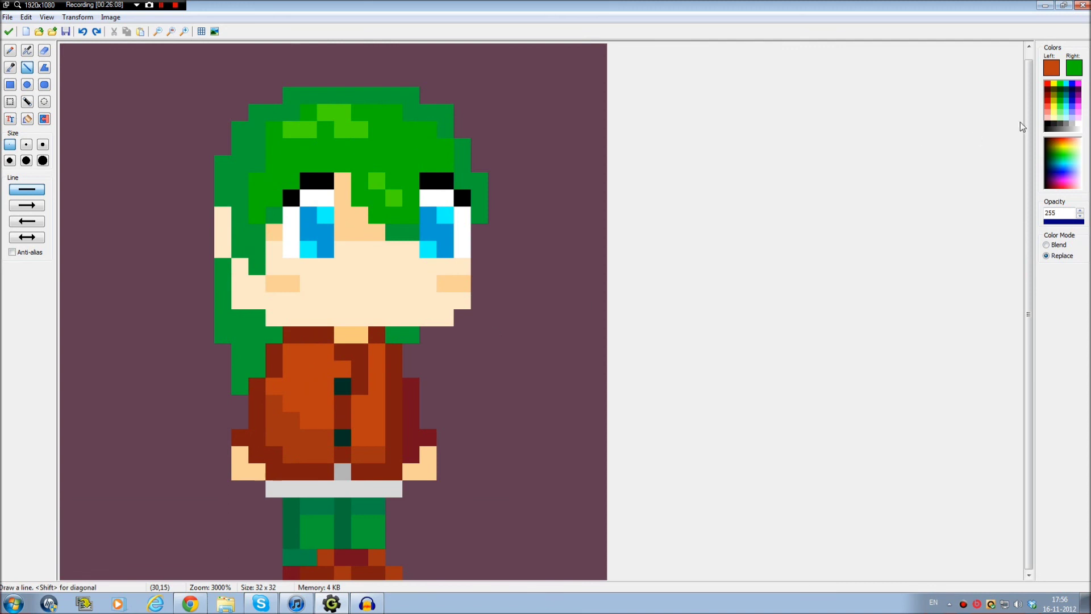
pyautogui.click(1052, 68)
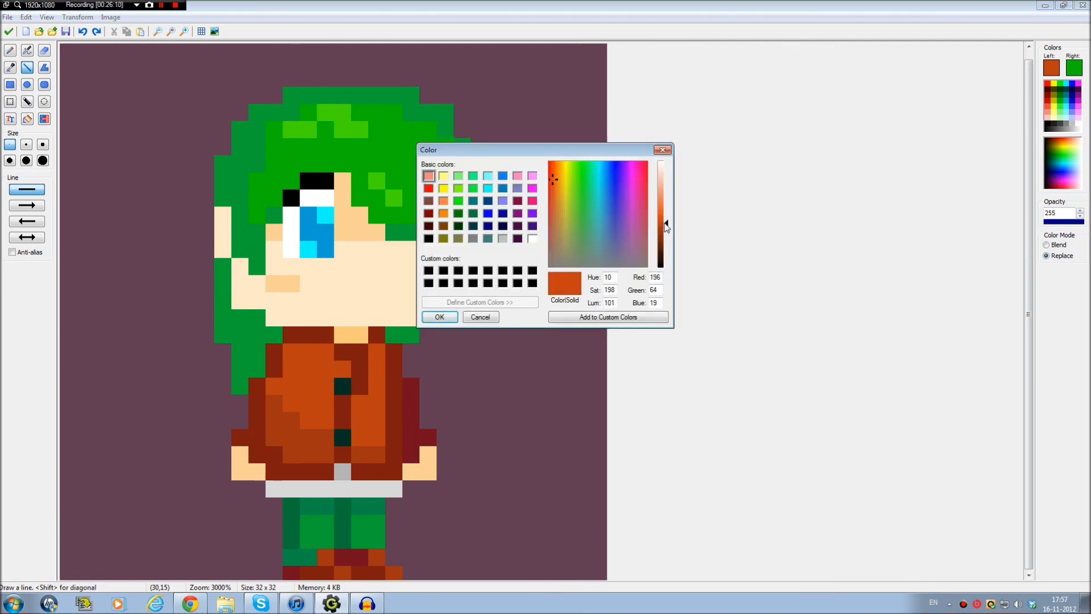
pyautogui.moveTo(659, 225); pyautogui.dragTo(651, 215)
pyautogui.click(557, 182)
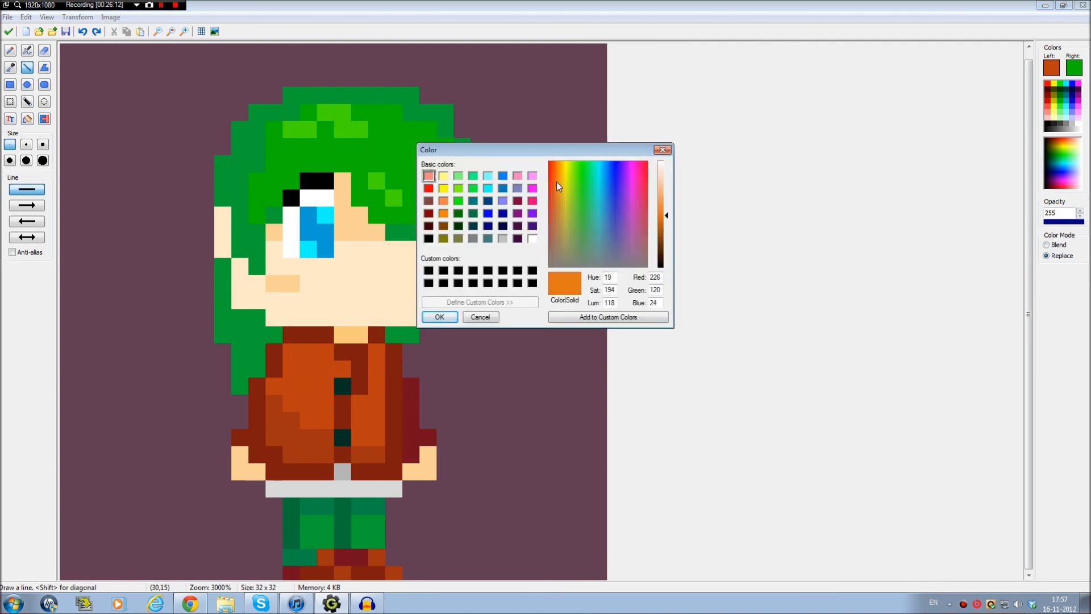
pyautogui.click(439, 317)
# Paint two diagonal bright orange highlight pixels on the shirt's upper left
pyautogui.click(310, 368)
pyautogui.click(323, 382)
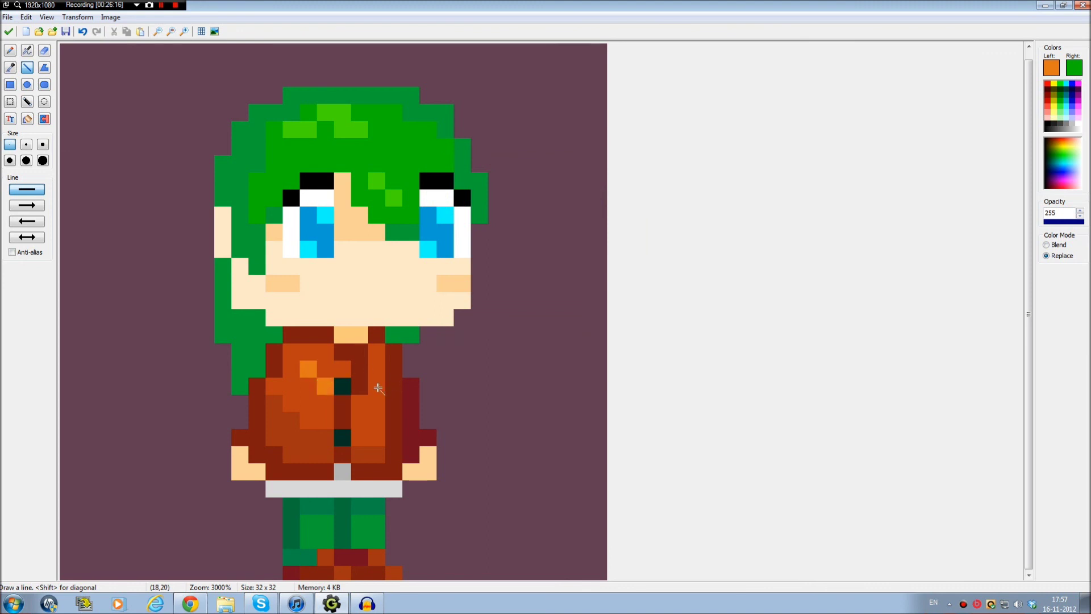
pyautogui.scroll(-3, 397, 421)
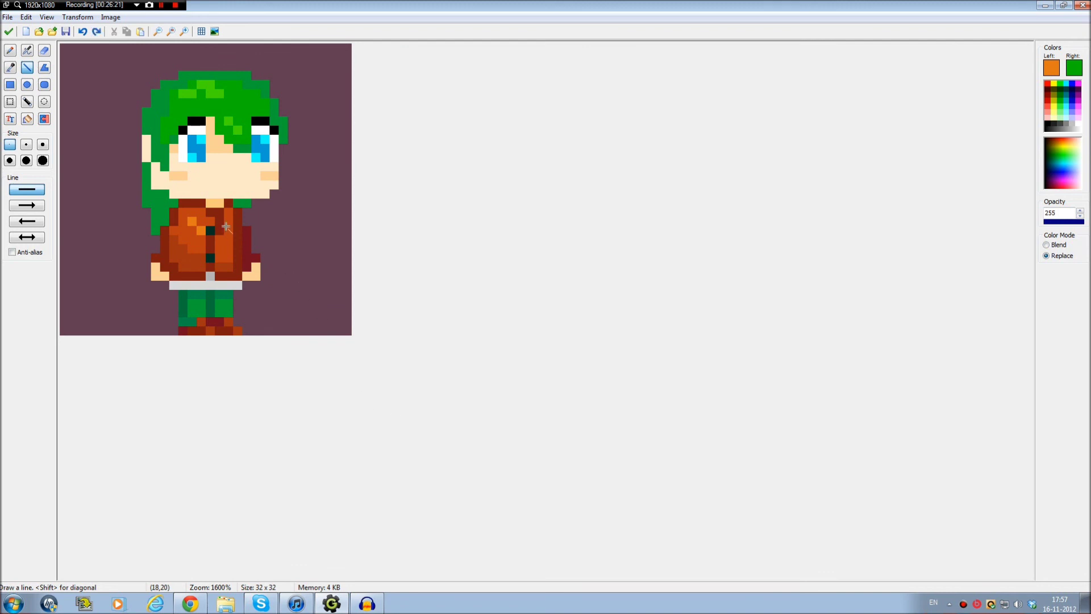
pyautogui.scroll(2, 254, 264)
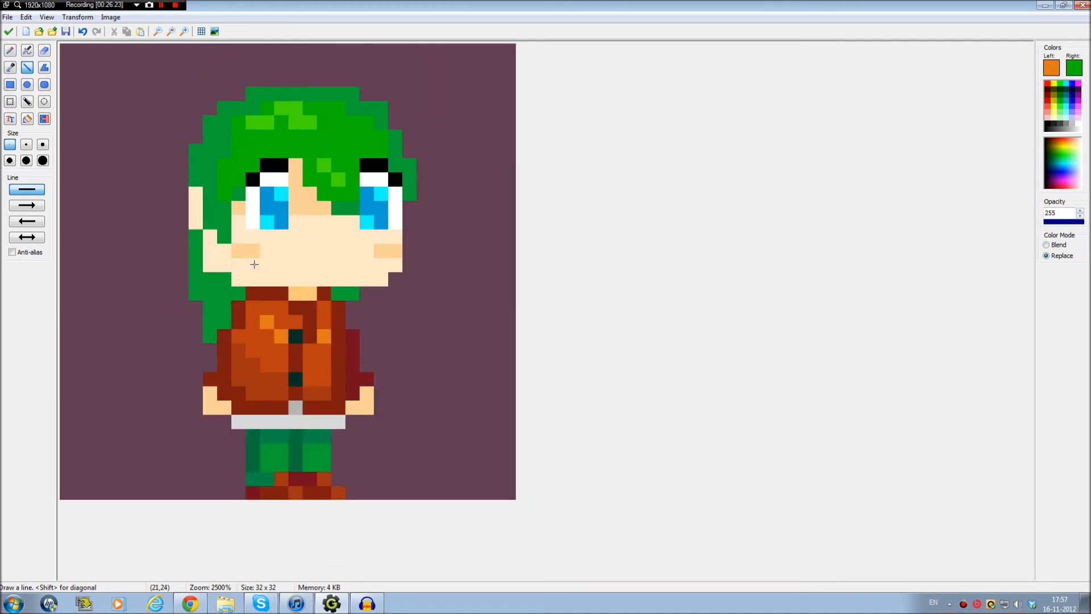
pyautogui.scroll(-1, 254, 264)
pyautogui.scroll(2, 254, 264)
# Add dark green pixels to the hair tip and nose bridge, discarding a strand beside the ear
pyautogui.keyDown('ctrl'); pyautogui.click(241, 185); pyautogui.keyUp('ctrl')
pyautogui.scroll(-1, 213, 202)
pyautogui.moveTo(182, 178); pyautogui.dragTo(181, 250)
pyautogui.hotkey('ctrl', 'z')
pyautogui.click(423, 195)
pyautogui.scroll(3, 506, 267)
pyautogui.scroll(-2, 504, 267)
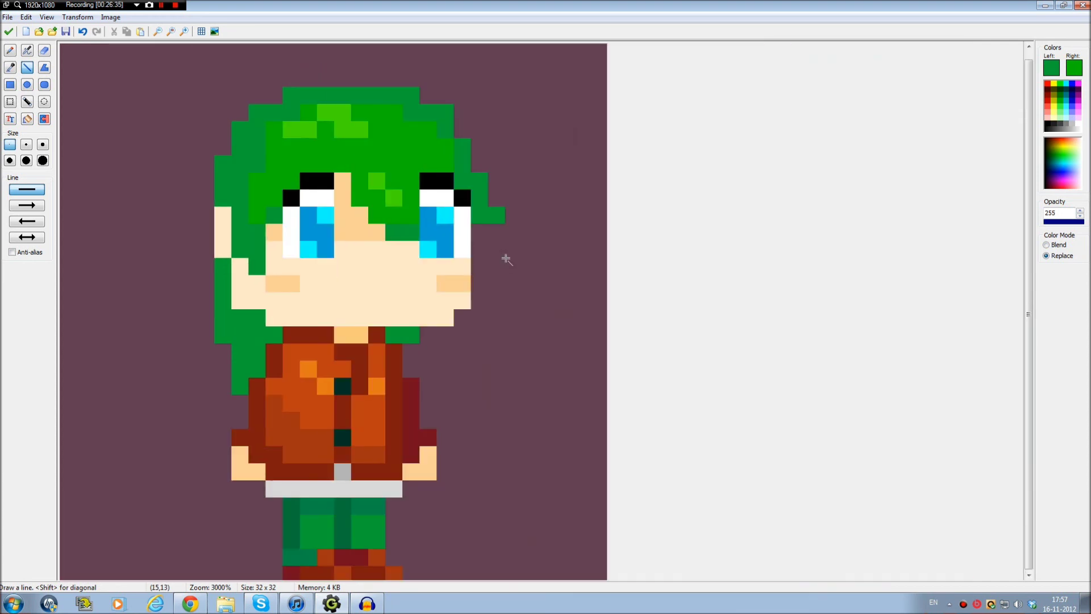
pyautogui.scroll(-2, 504, 267)
pyautogui.scroll(2, 503, 267)
pyautogui.click(360, 197)
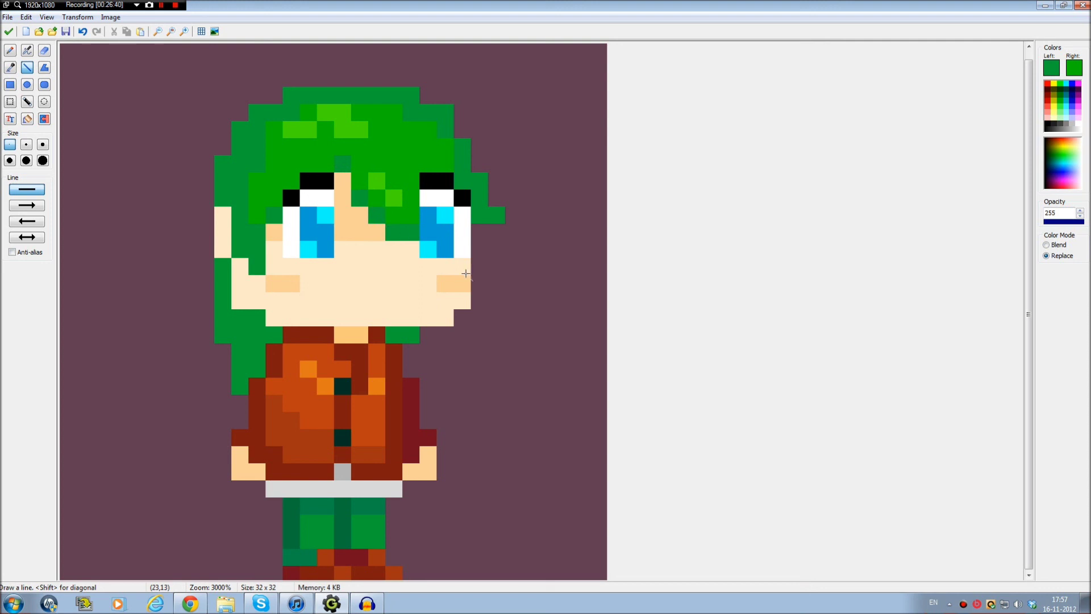
# Widen the face by two skin columns on the right with a squared jaw
pyautogui.press('ctrl')
pyautogui.scroll(-1, 424, 273)
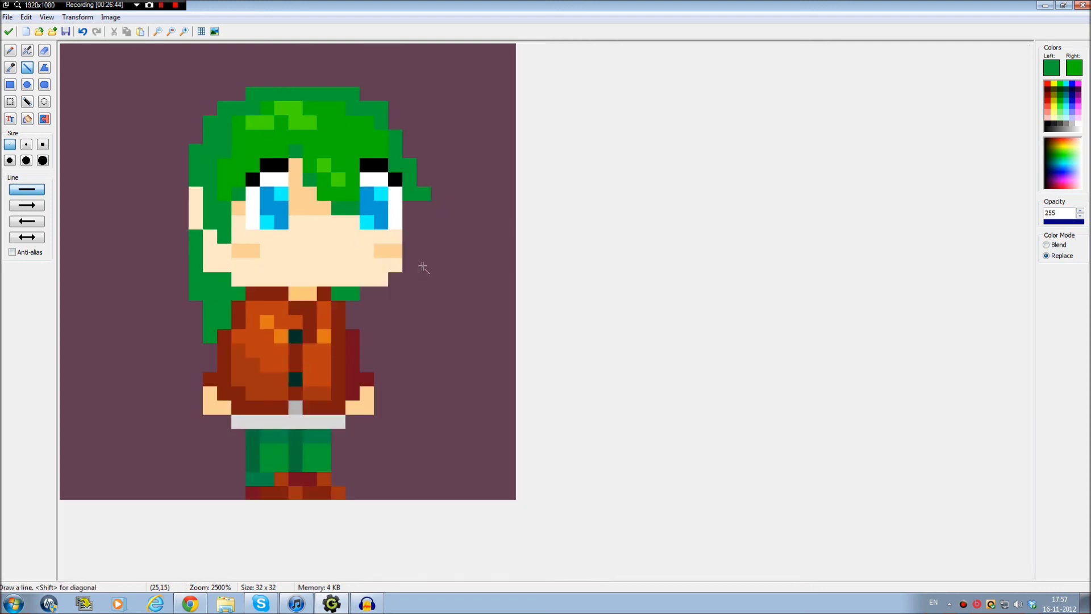
pyautogui.keyDown('ctrl'); pyautogui.click(390, 248); pyautogui.keyUp('ctrl')
pyautogui.click(407, 235)
pyautogui.keyDown('ctrl'); pyautogui.click(398, 263); pyautogui.keyUp('ctrl')
pyautogui.moveTo(407, 234); pyautogui.dragTo(408, 279)
pyautogui.click(395, 279)
pyautogui.moveTo(423, 236)
pyautogui.mouseDown()
pyautogui.moveTo(424, 279)
pyautogui.moveTo(438, 238)
pyautogui.moveTo(437, 274)
pyautogui.moveTo(381, 251)
pyautogui.mouseUp()
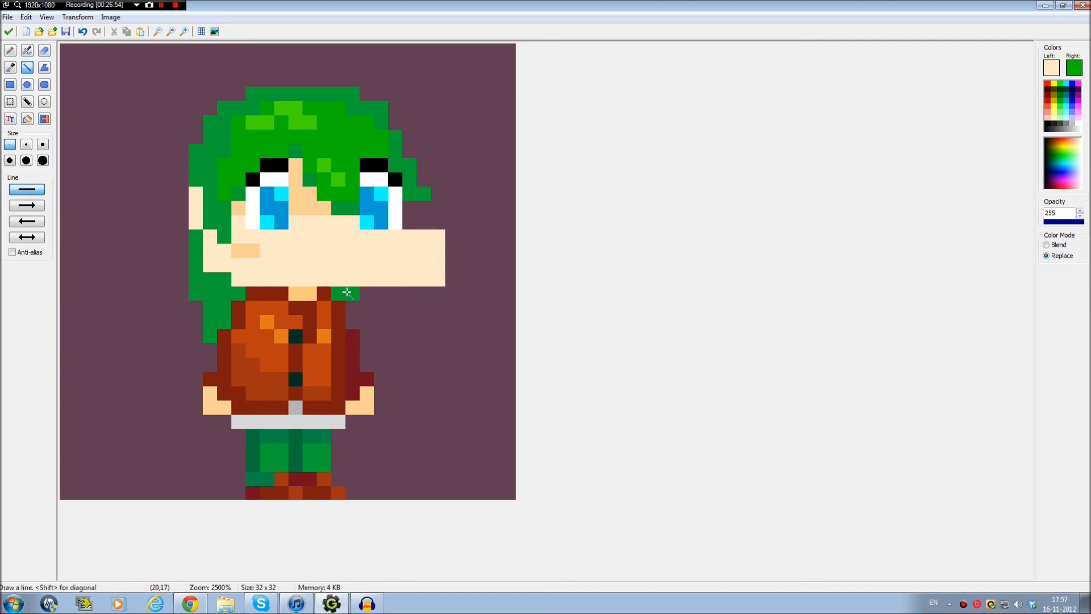
# Test black face pixels and a skin ear extension, then undo them to restore the right cheek blush
pyautogui.keyDown('ctrl'); pyautogui.click(387, 173); pyautogui.keyUp('ctrl')
pyautogui.click(380, 235)
pyautogui.click(436, 235)
pyautogui.keyDown('ctrl'); pyautogui.click(194, 195); pyautogui.keyUp('ctrl')
pyautogui.click(180, 191)
pyautogui.click(180, 185)
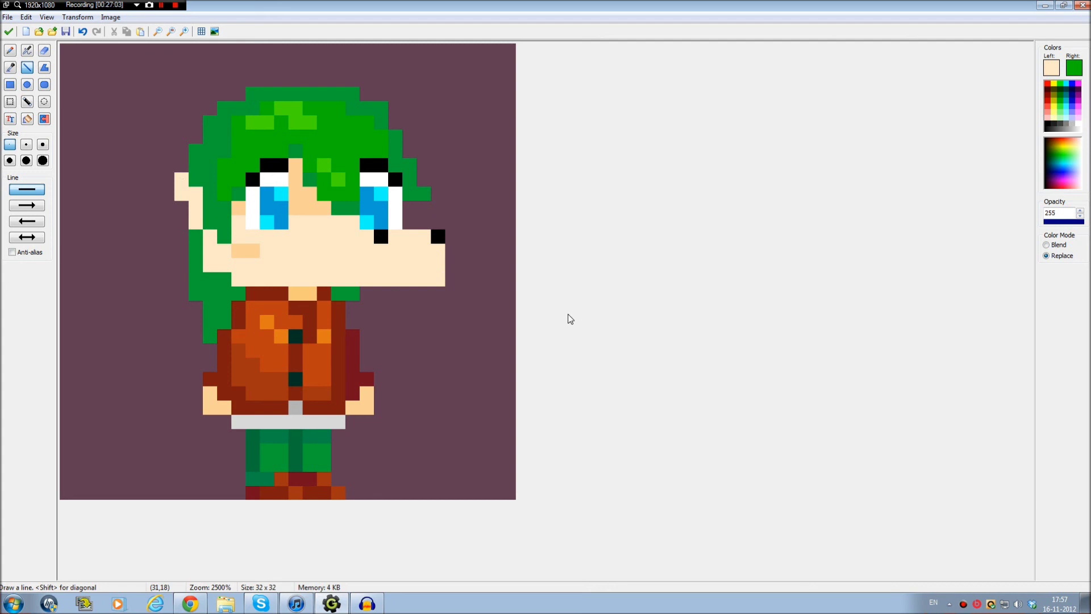
pyautogui.hotkey('ctrl', 'z')
pyautogui.hotkey('ctrl', 'z')
pyautogui.hotkey('ctrl', 'z')
pyautogui.hotkey('ctrl', 'z')
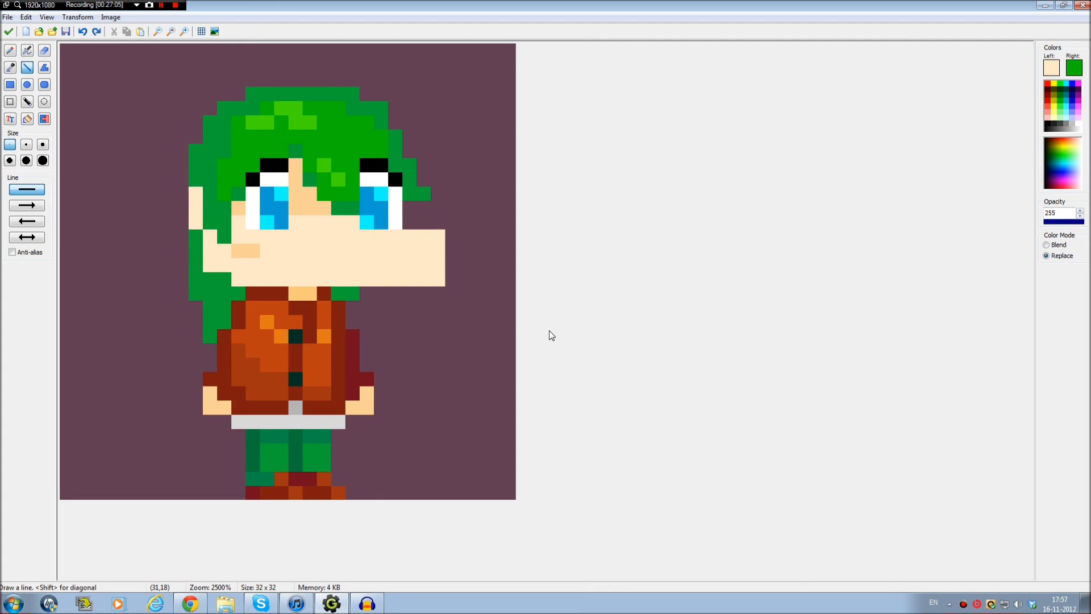
pyautogui.hotkey('ctrl', 'z')
pyautogui.hotkey('ctrl', 'z')
pyautogui.hotkey('ctrl', 'z')
pyautogui.hotkey('ctrl', 'z')
pyautogui.hotkey('ctrl', 'z')
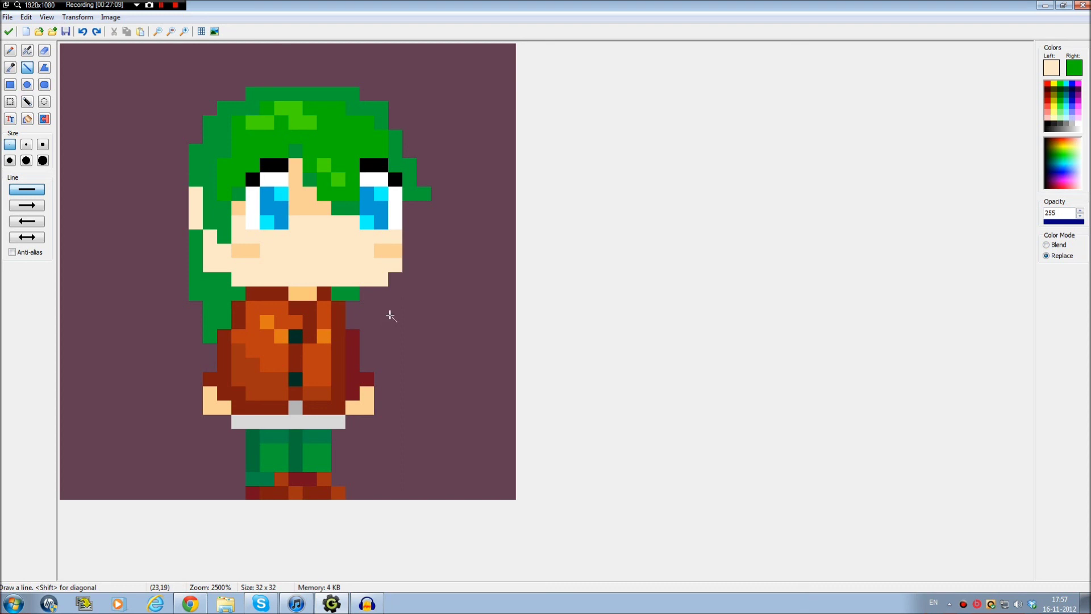
pyautogui.scroll(-1, 390, 316)
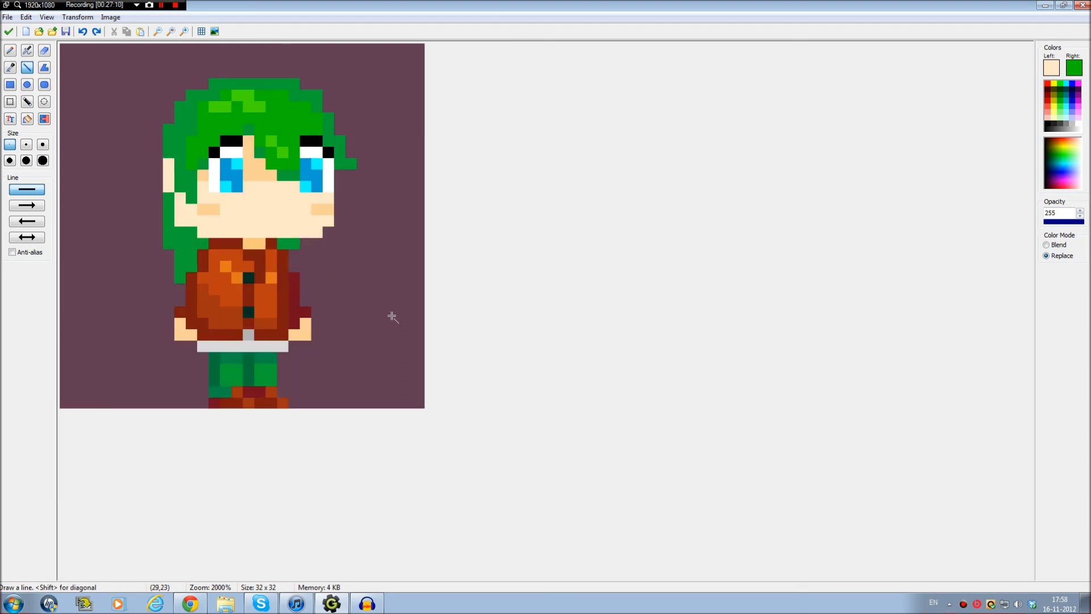
pyautogui.scroll(1, 392, 317)
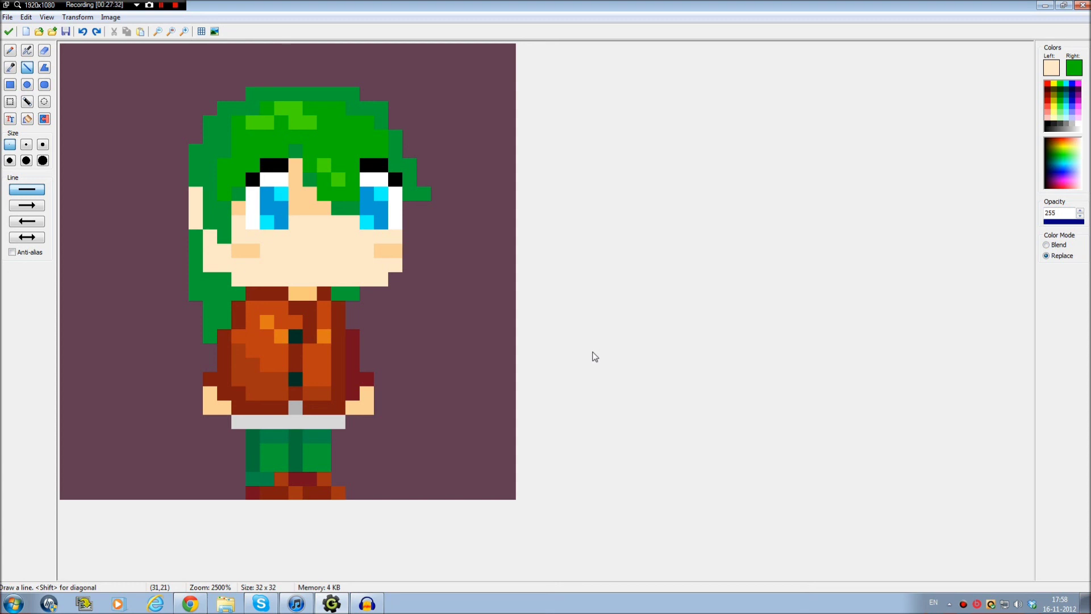
pyautogui.scroll(-3, 592, 357)
pyautogui.scroll(3, 592, 357)
pyautogui.scroll(-2, 592, 356)
pyautogui.hotkey('ctrl', '+')
pyautogui.hotkey('ctrl', '-')
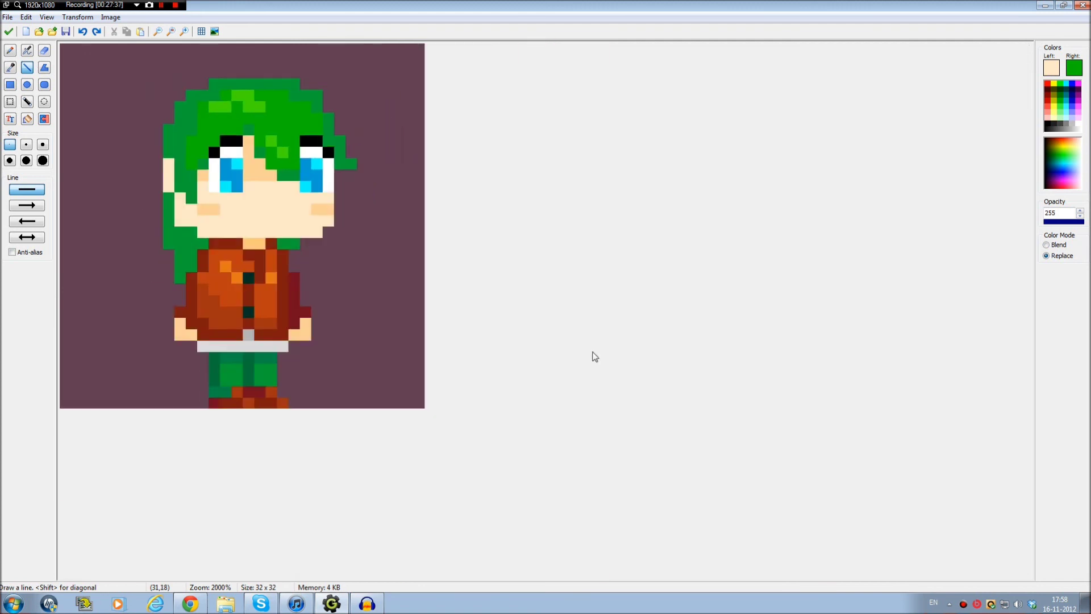
pyautogui.hotkey('ctrl', '-')
pyautogui.hotkey('ctrl', '-')
pyautogui.hotkey('ctrl', '+')
pyautogui.hotkey('ctrl', '+')
pyautogui.hotkey('ctrl', '+')
pyautogui.hotkey('ctrl', '-')
pyautogui.hotkey('ctrl', '-')
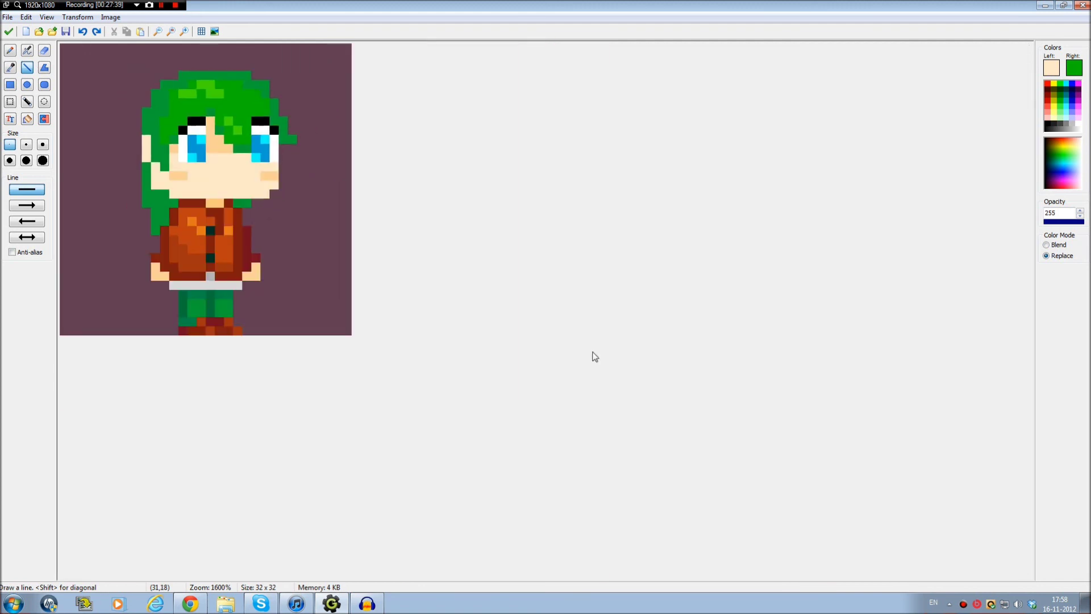
pyautogui.hotkey('ctrl', '-')
pyautogui.hotkey('ctrl', '-')
pyautogui.hotkey('ctrl', '+')
pyautogui.hotkey('ctrl', '+')
pyautogui.hotkey('ctrl', '+')
pyautogui.hotkey('ctrl', '-')
pyautogui.hotkey('ctrl', '-')
pyautogui.hotkey('ctrl', '-')
pyautogui.hotkey('ctrl', '+')
pyautogui.hotkey('ctrl', '+')
pyautogui.hotkey('ctrl', '+')
pyautogui.hotkey('ctrl', '-')
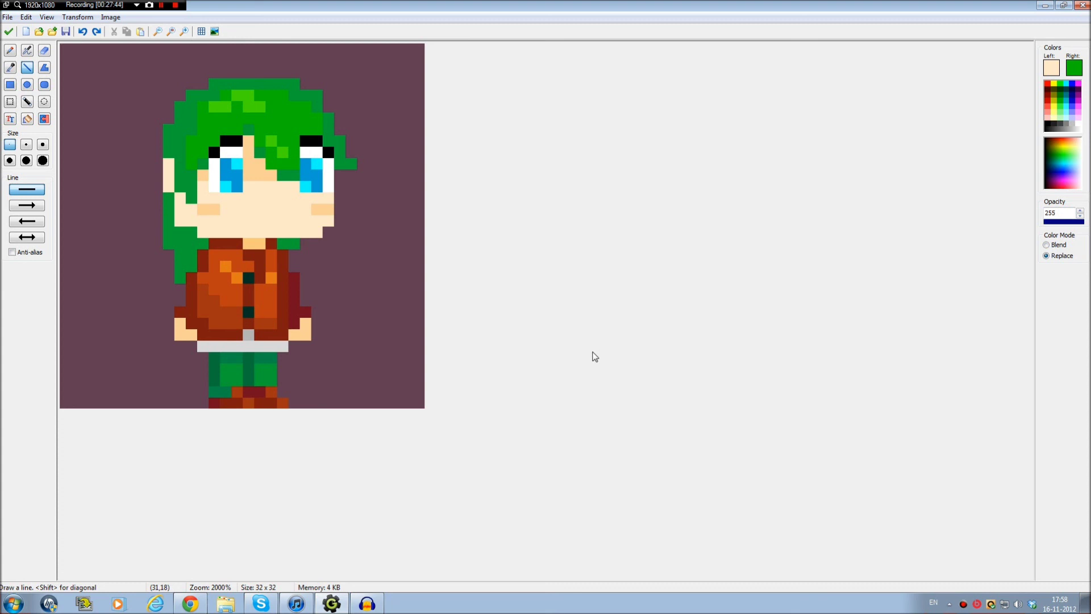
pyautogui.hotkey('ctrl', '+')
pyautogui.hotkey('ctrl', '+')
pyautogui.hotkey('ctrl', '+')
pyautogui.hotkey('ctrl', '-')
pyautogui.hotkey('ctrl', '-')
pyautogui.hotkey('ctrl', '-')
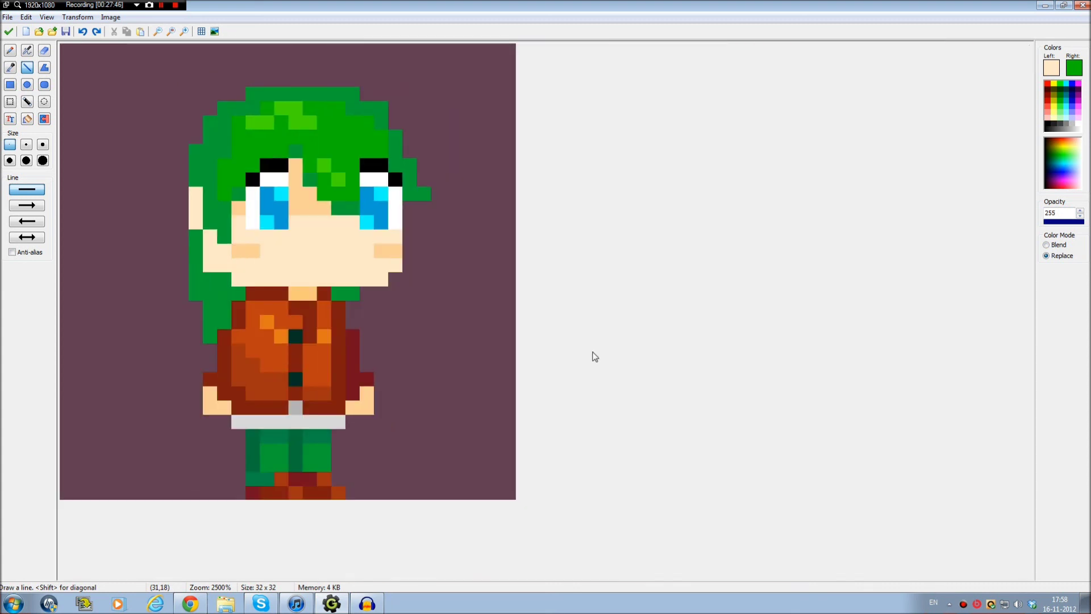
pyautogui.hotkey('ctrl', '-')
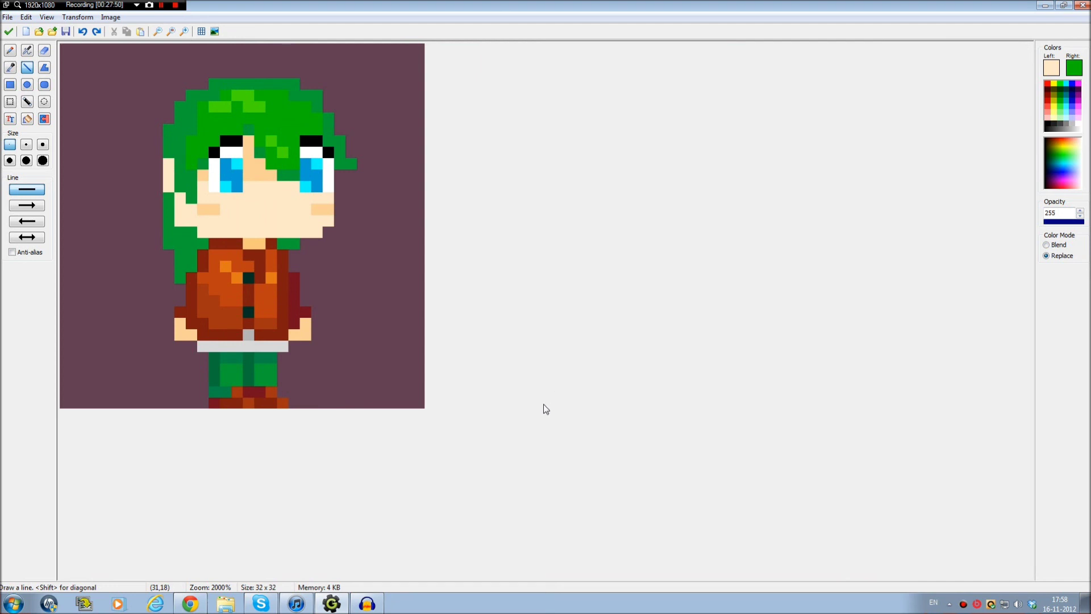
pyautogui.hotkey('ctrl', '+')
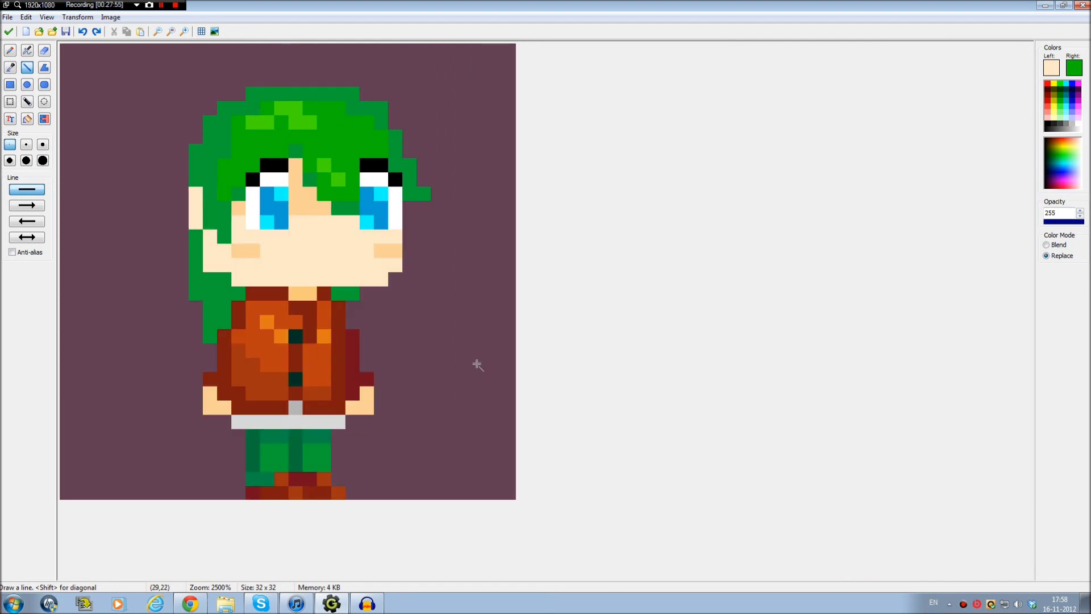
pyautogui.scroll(3, 444, 195)
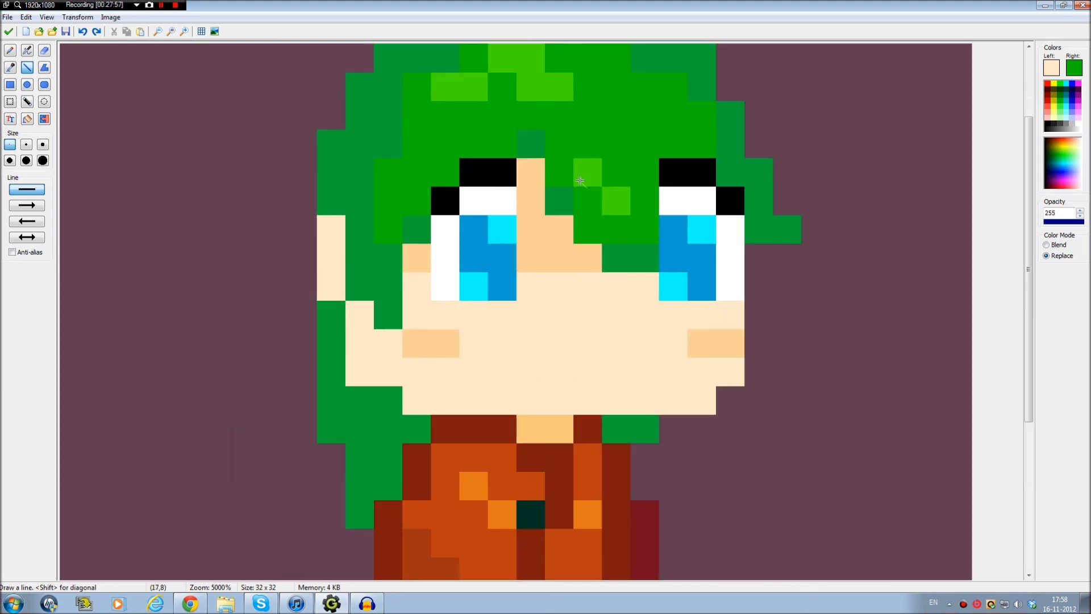
pyautogui.keyDown('ctrl'); pyautogui.click(684, 172); pyautogui.keyUp('ctrl')
pyautogui.moveTo(558, 315); pyautogui.dragTo(622, 313)
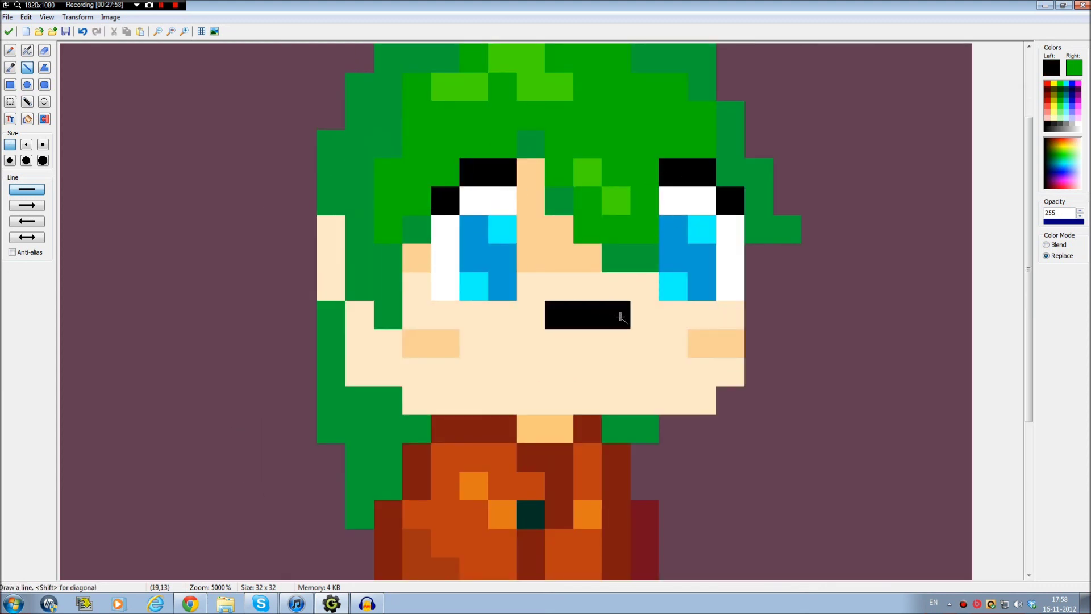
pyautogui.moveTo(527, 344); pyautogui.dragTo(641, 343)
pyautogui.moveTo(531, 361); pyautogui.dragTo(634, 370)
pyautogui.hotkey('ctrl', 'z')
pyautogui.moveTo(532, 370)
pyautogui.mouseDown()
pyautogui.moveTo(506, 369)
pyautogui.moveTo(546, 365)
pyautogui.mouseUp()
pyautogui.moveTo(634, 370)
pyautogui.mouseDown()
pyautogui.moveTo(663, 370)
pyautogui.moveTo(623, 377)
pyautogui.mouseUp()
pyautogui.click(503, 348)
pyautogui.click(484, 345)
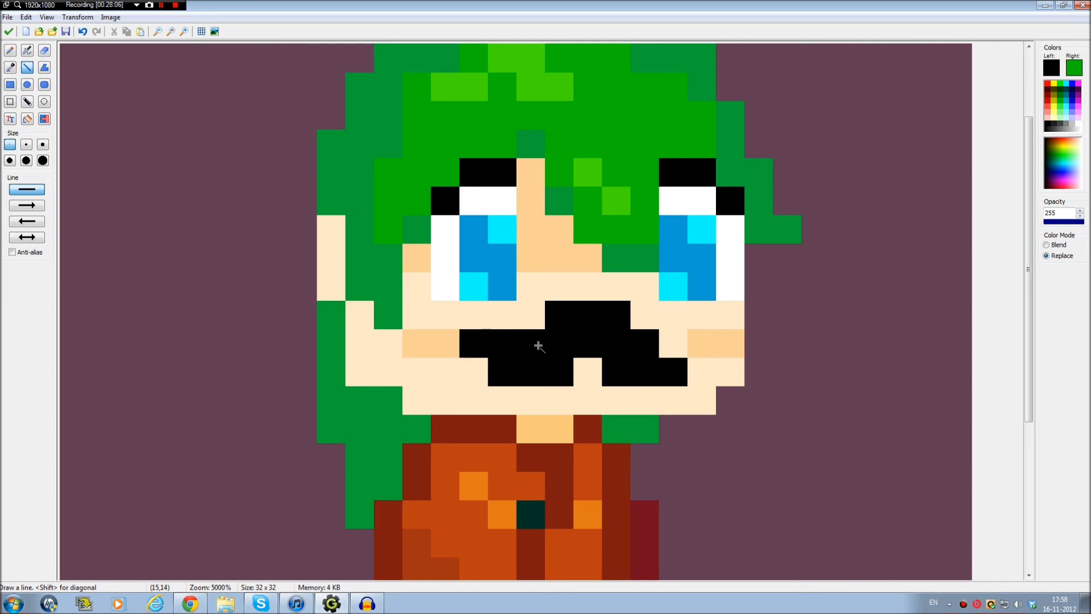
pyautogui.click(680, 349)
pyautogui.moveTo(681, 349); pyautogui.dragTo(689, 350)
pyautogui.scroll(-2, 689, 372)
pyautogui.click(305, 281)
pyautogui.hotkey('ctrl', 'z')
pyautogui.click(291, 275)
pyautogui.click(462, 275)
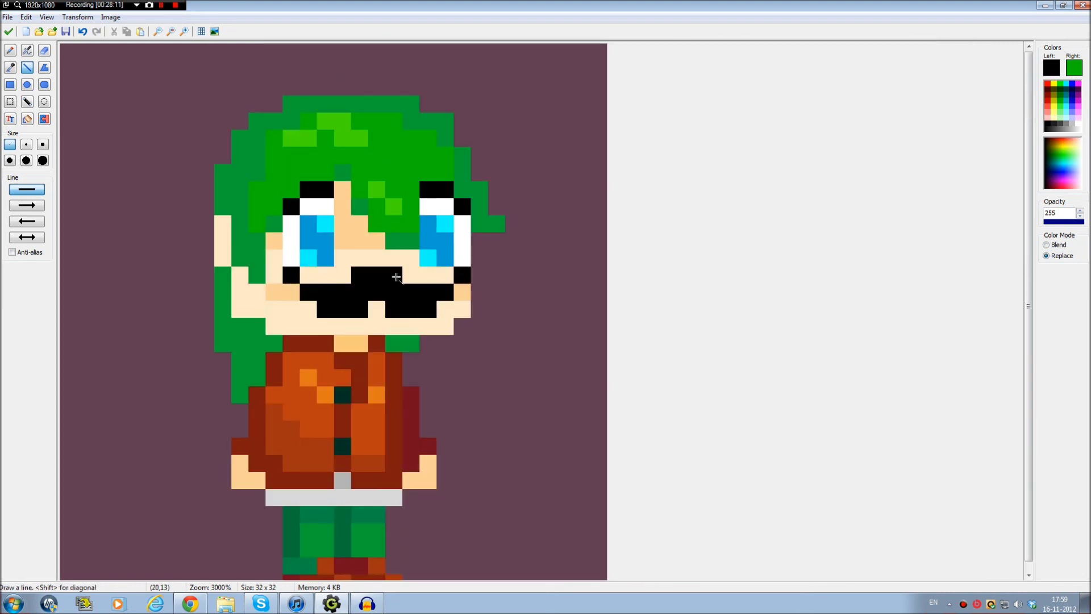
pyautogui.click(345, 275)
pyautogui.click(408, 274)
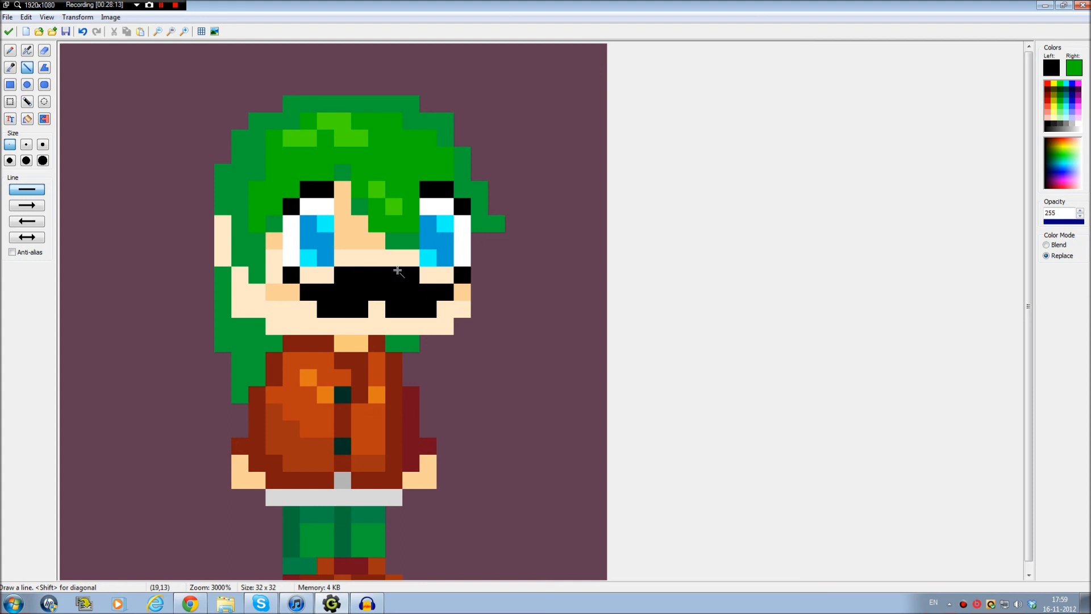
pyautogui.keyDown('ctrl'); pyautogui.click(382, 254); pyautogui.keyUp('ctrl')
pyautogui.click(377, 274)
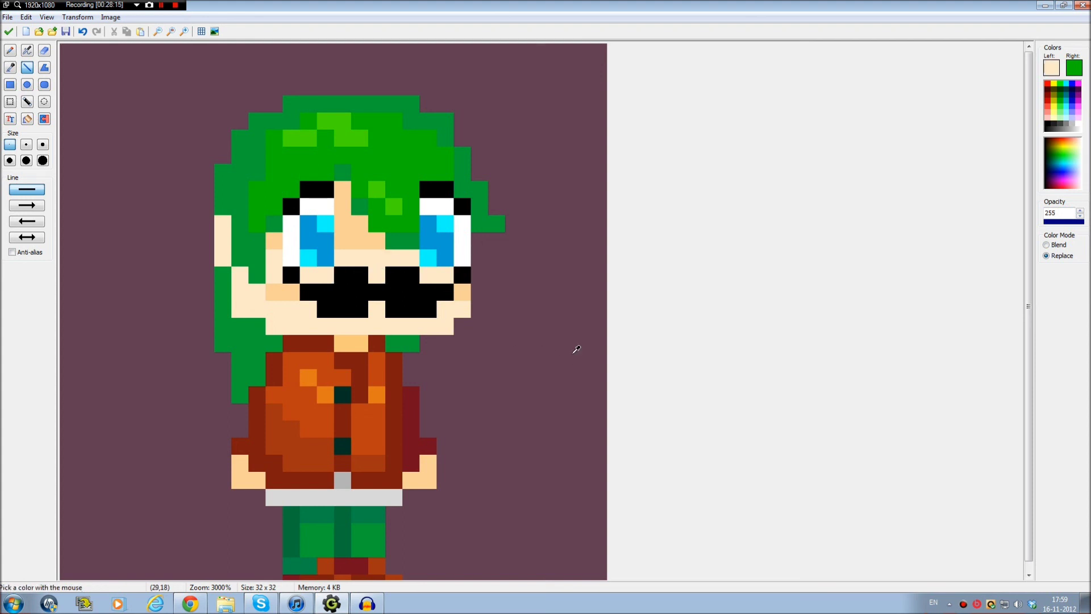
pyautogui.scroll(-1, 537, 352)
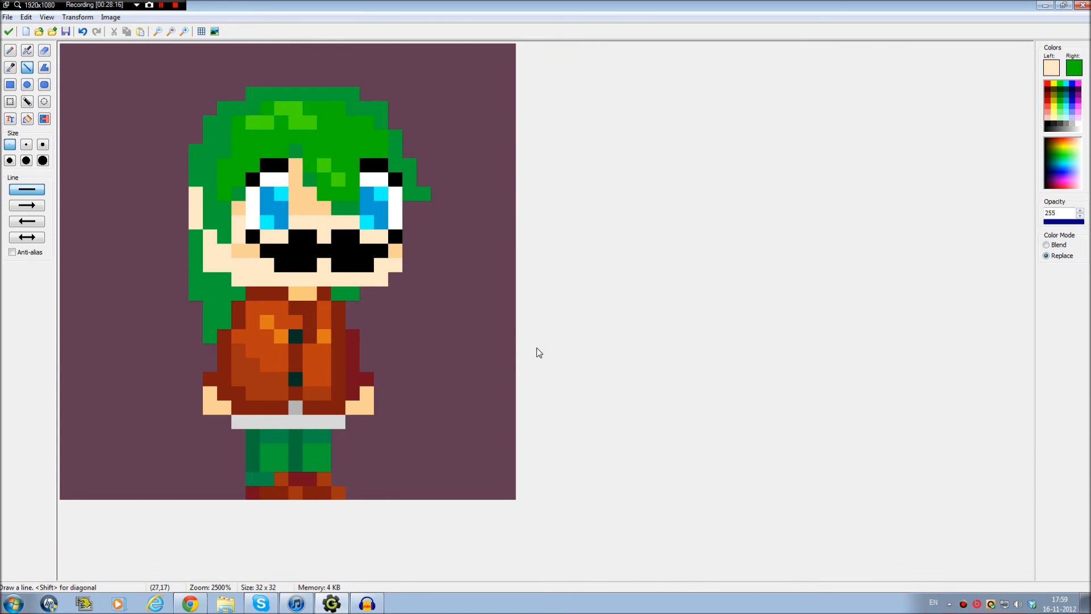
pyautogui.hotkey('ctrl', 'z')
pyautogui.hotkey('ctrl', 'z')
pyautogui.hotkey('ctrl', 'z')
pyautogui.hotkey('ctrl', 'z')
pyautogui.hotkey('ctrl', 'z')
pyautogui.hotkey('ctrl', 'z')
pyautogui.hotkey('ctrl', 'z')
pyautogui.hotkey('ctrl', 'z')
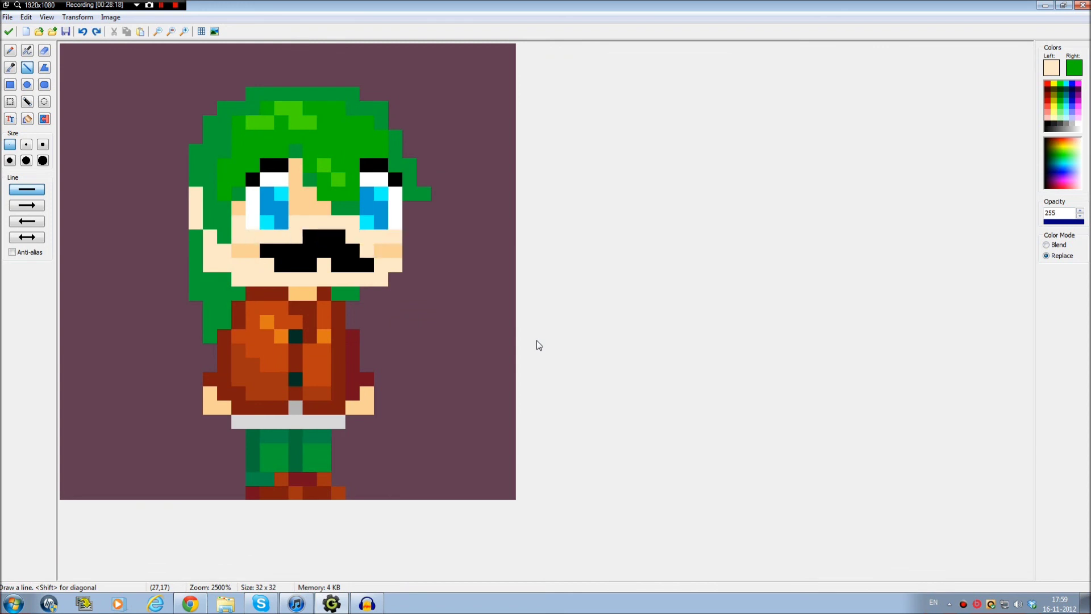
pyautogui.hotkey('ctrl', 'z')
pyautogui.hotkey('ctrl', 'z')
pyautogui.hotkey('ctrl', 'z')
pyautogui.hotkey('ctrl', 'z')
pyautogui.hotkey('ctrl', 'z')
pyautogui.hotkey('ctrl', 'z')
pyautogui.hotkey('ctrl', 'z')
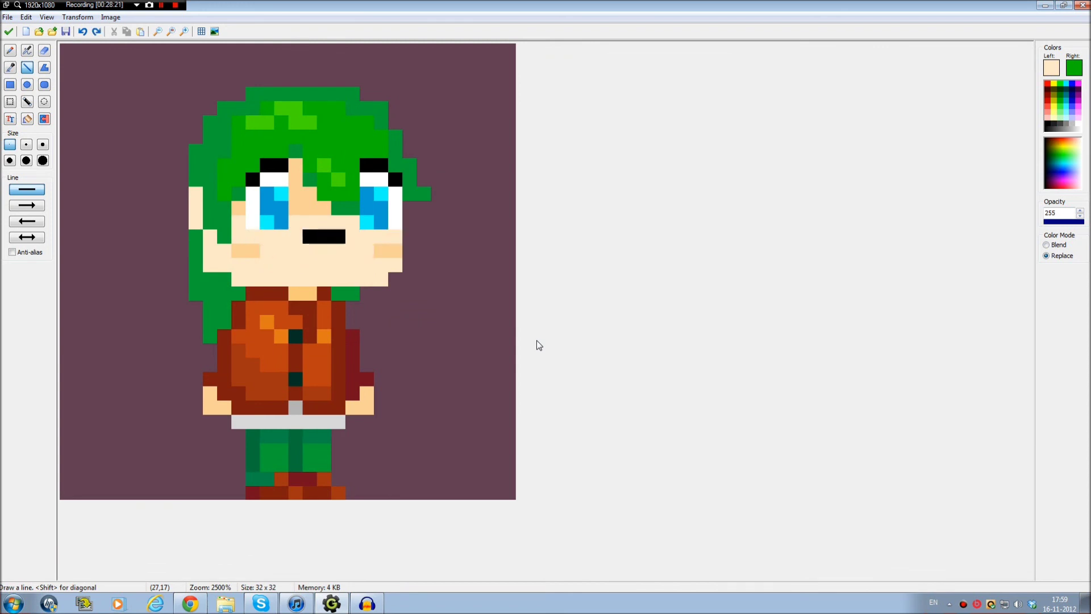
pyautogui.scroll(-1, 533, 376)
pyautogui.scroll(1, 533, 377)
pyautogui.scroll(-1, 531, 380)
pyautogui.scroll(-1, 530, 380)
pyautogui.scroll(2, 530, 380)
pyautogui.scroll(-2, 531, 380)
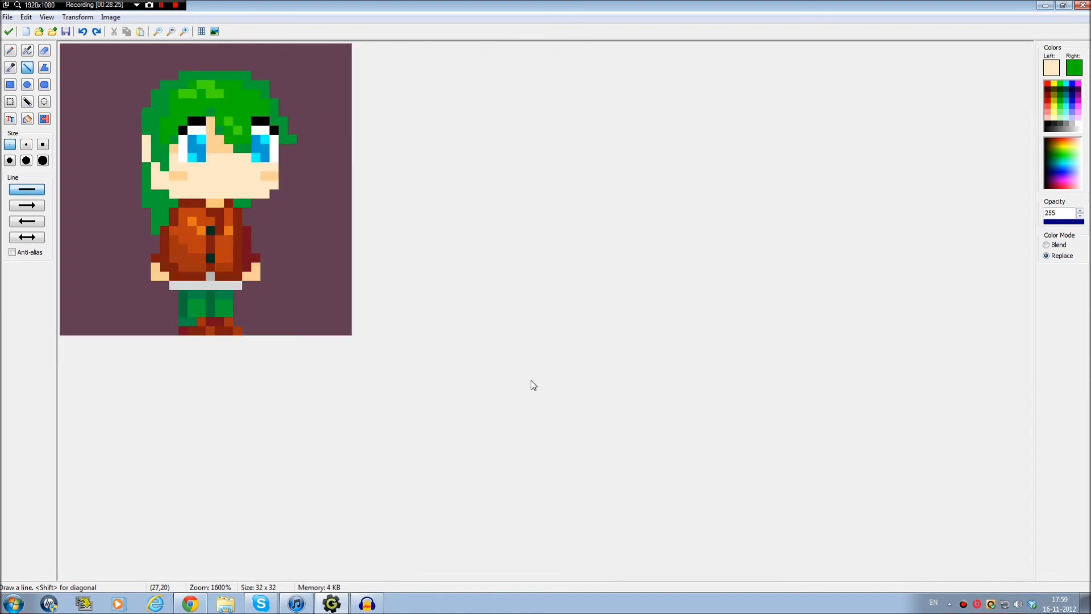
pyautogui.scroll(2, 531, 381)
pyautogui.scroll(-1, 531, 381)
pyautogui.scroll(1, 531, 380)
pyautogui.scroll(-2, 531, 381)
pyautogui.scroll(2, 531, 380)
pyautogui.scroll(-2, 531, 380)
pyautogui.scroll(-2, 529, 389)
pyautogui.scroll(3, 529, 390)
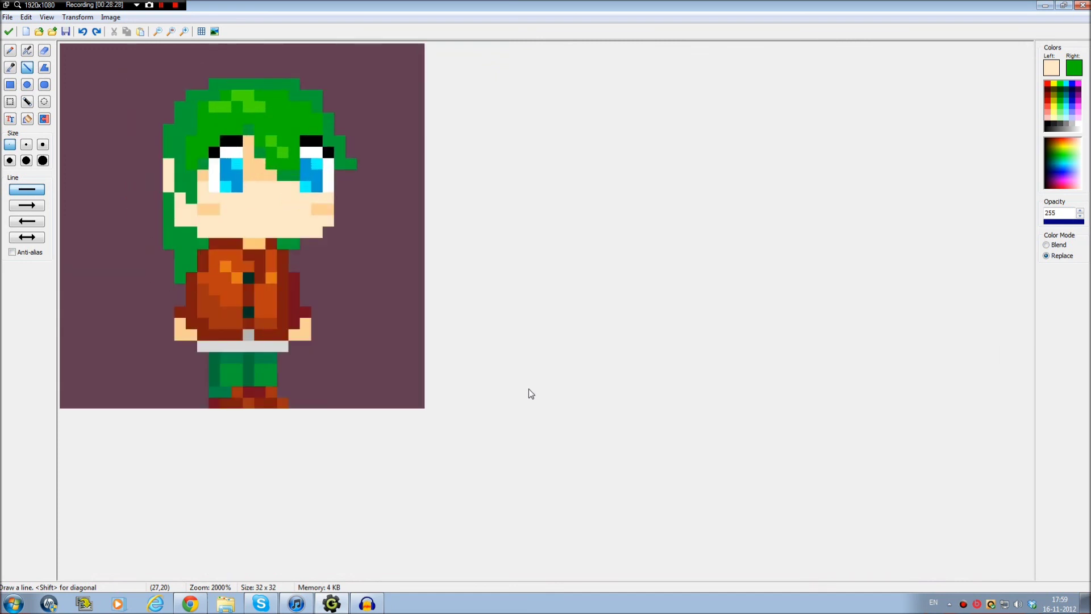